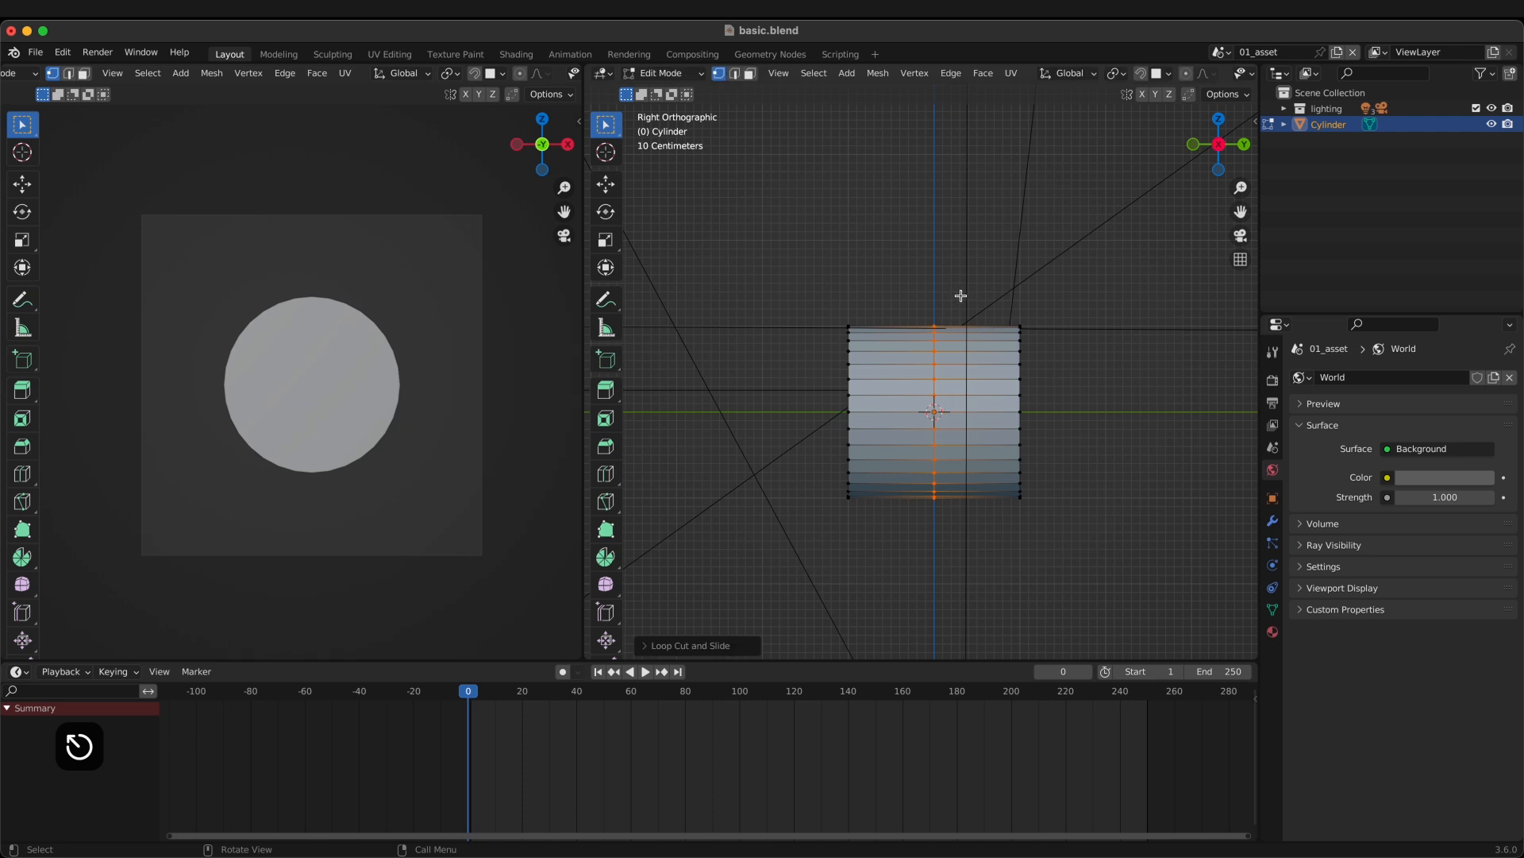
Step: Delete the end vertices on the cylinder's positive-Y side with X-ray on, removing the half beyond the centre loop cut
{"action": "scroll", "coordinate": [1019, 393], "scroll_direction": "up", "scroll_amount": 2}
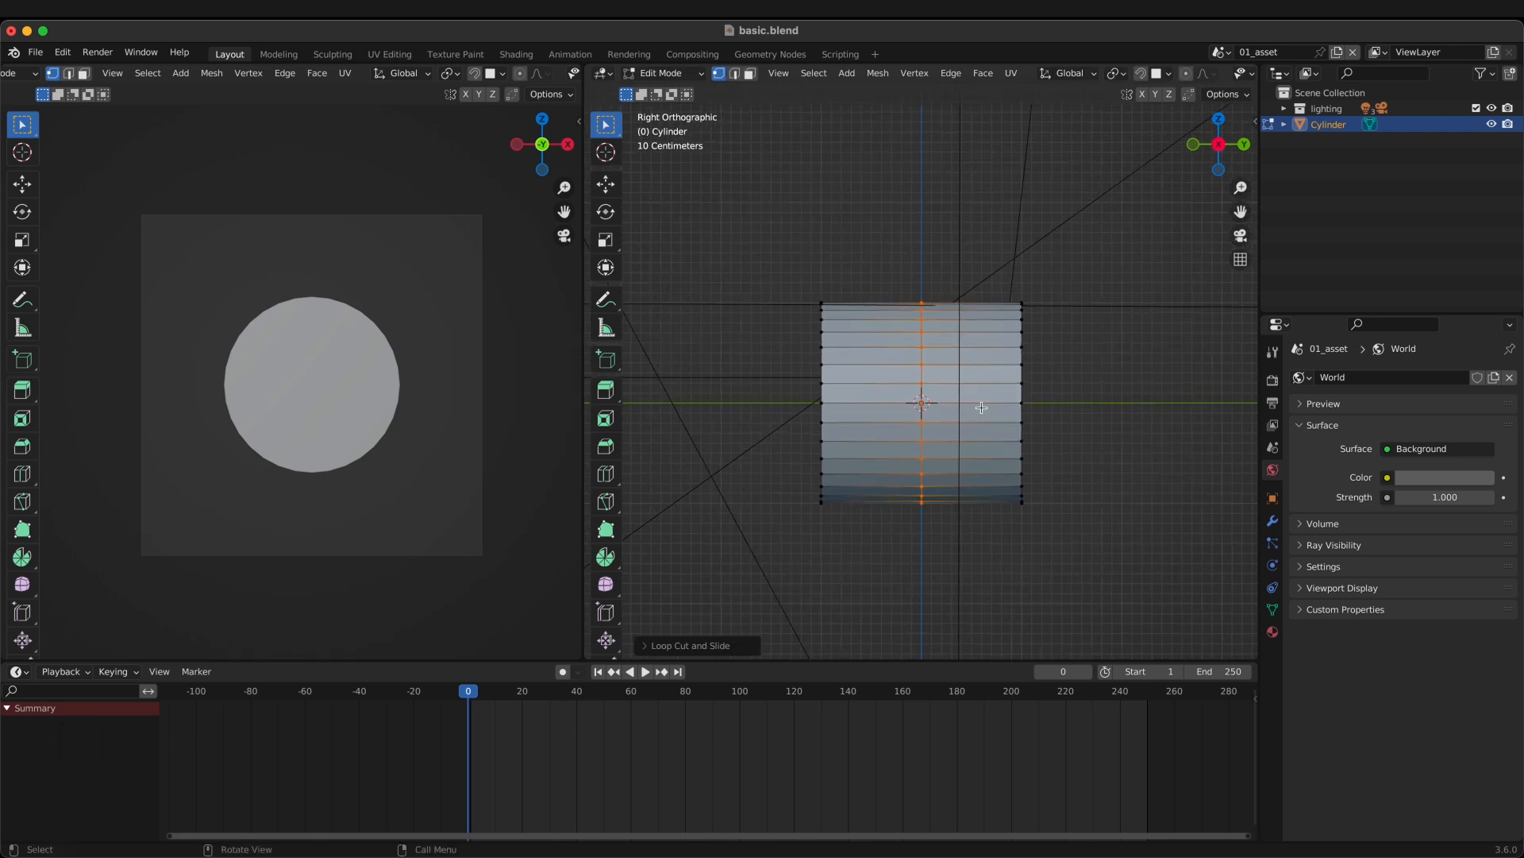
{"action": "key", "text": "alt+z"}
{"action": "scroll", "coordinate": [1069, 473], "scroll_direction": "up", "scroll_amount": 1}
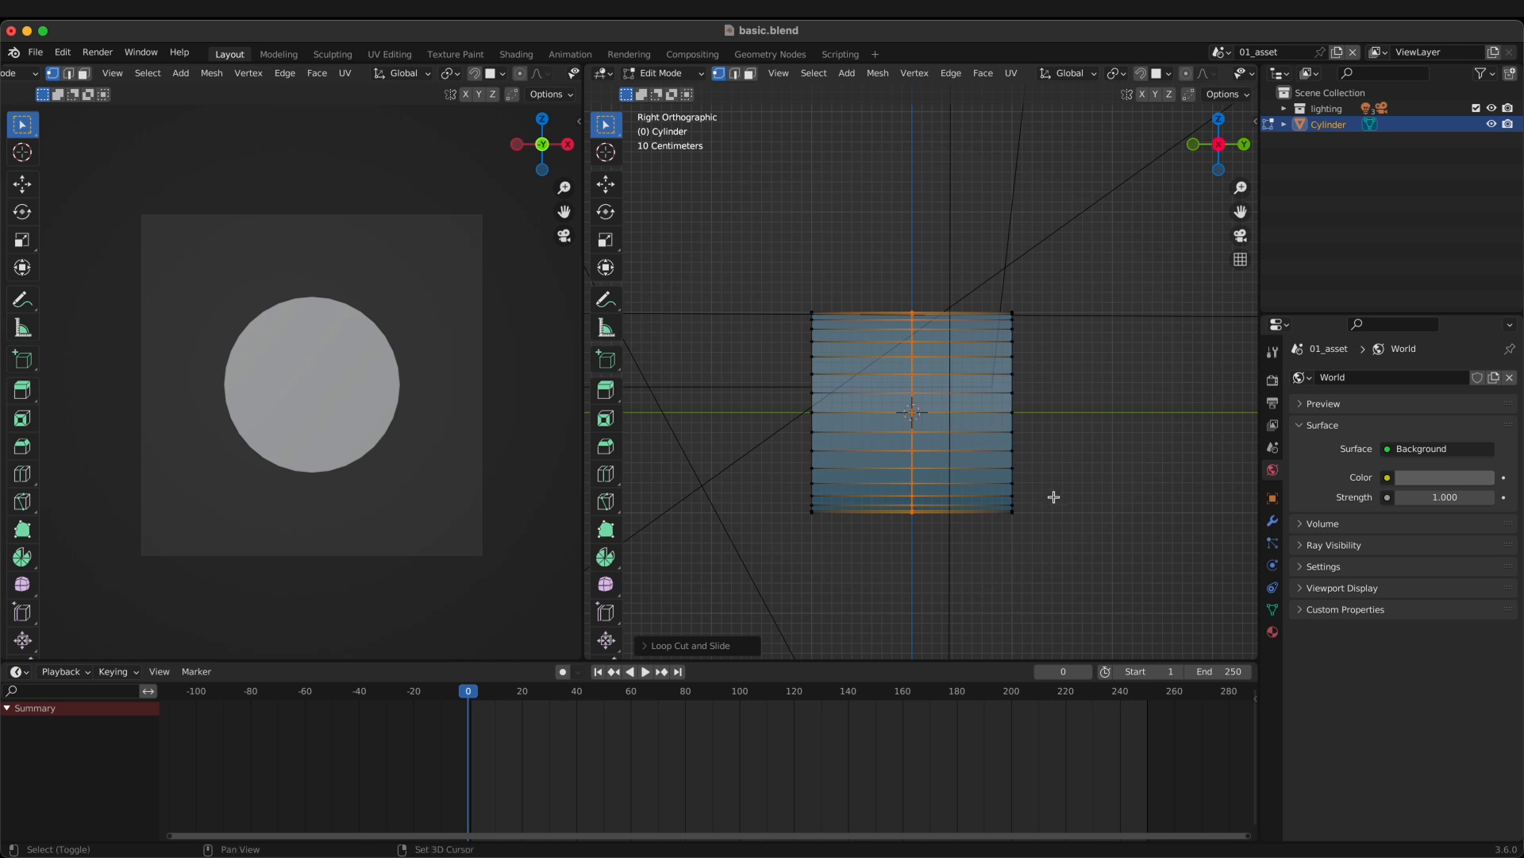
{"action": "middle_click_drag", "start_coordinate": [1056, 497], "coordinate": [1059, 494], "text": "shift"}
{"action": "left_click_drag", "start_coordinate": [1141, 551], "coordinate": [983, 287]}
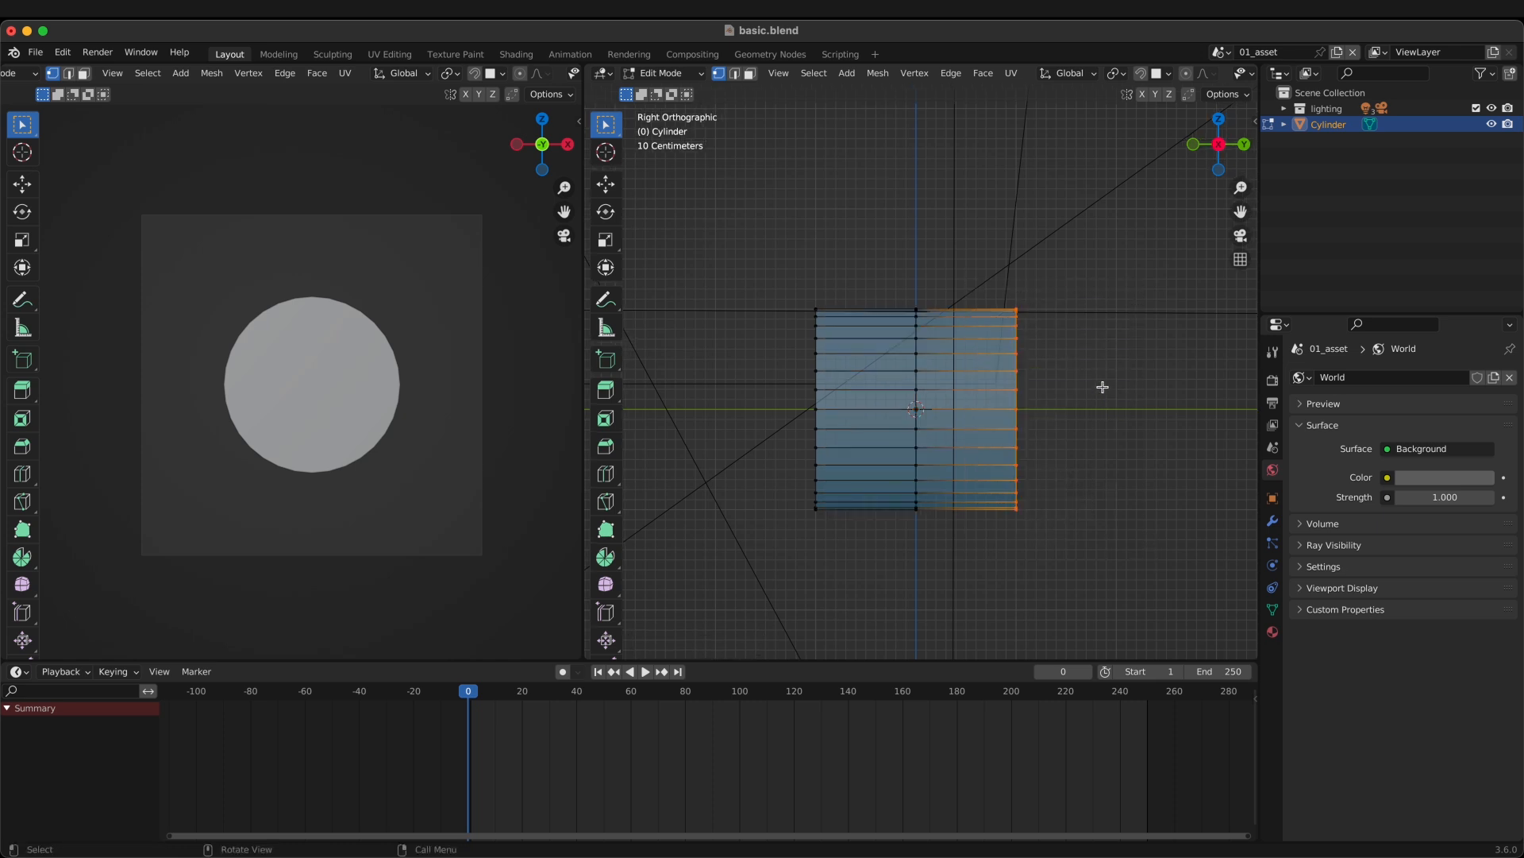
{"action": "key", "text": "x"}
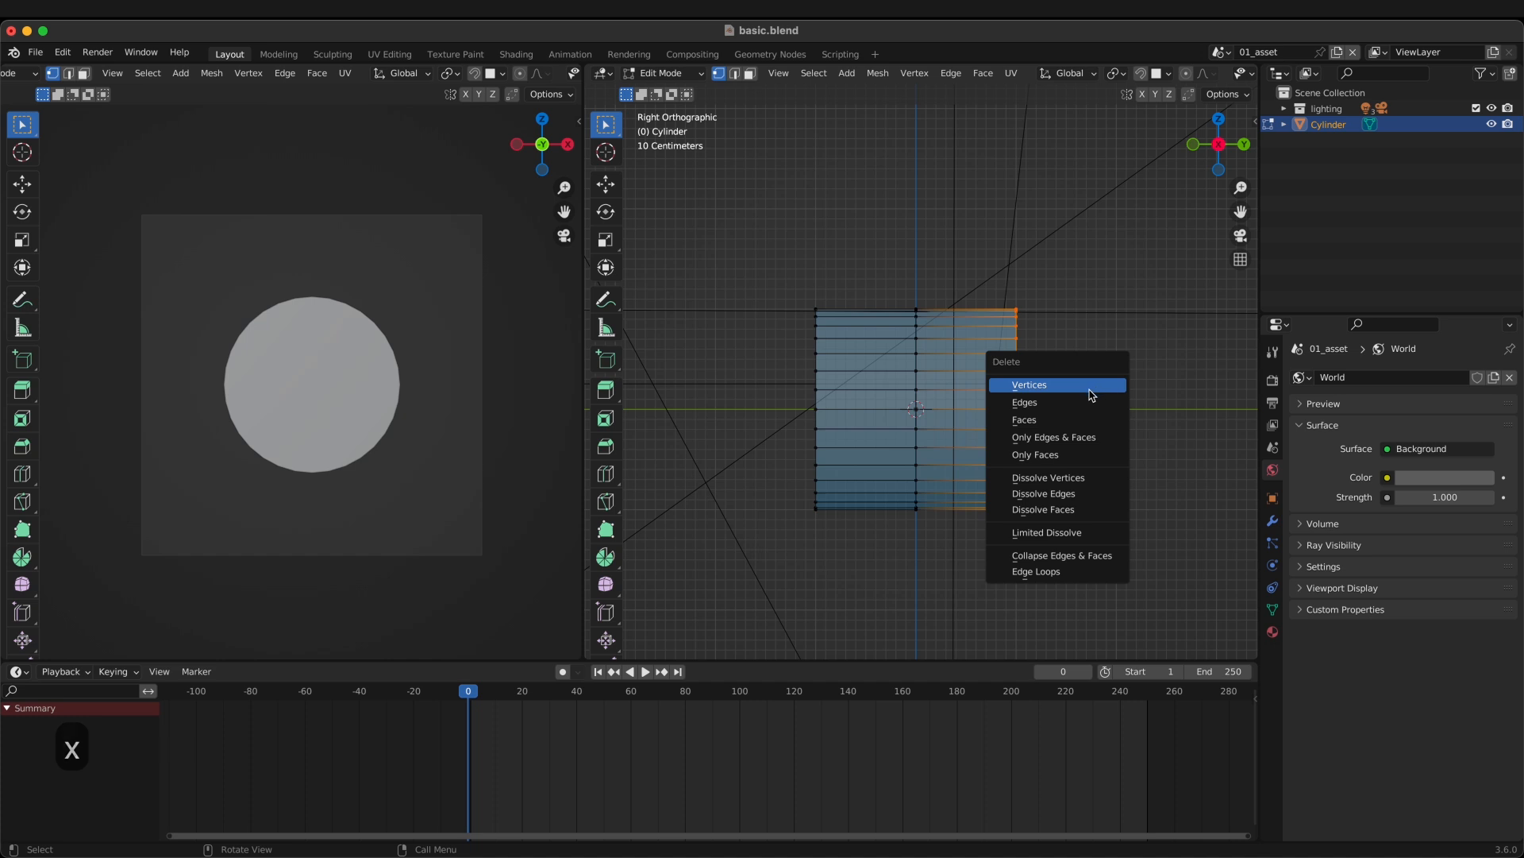
{"action": "left_click", "coordinate": [1088, 389]}
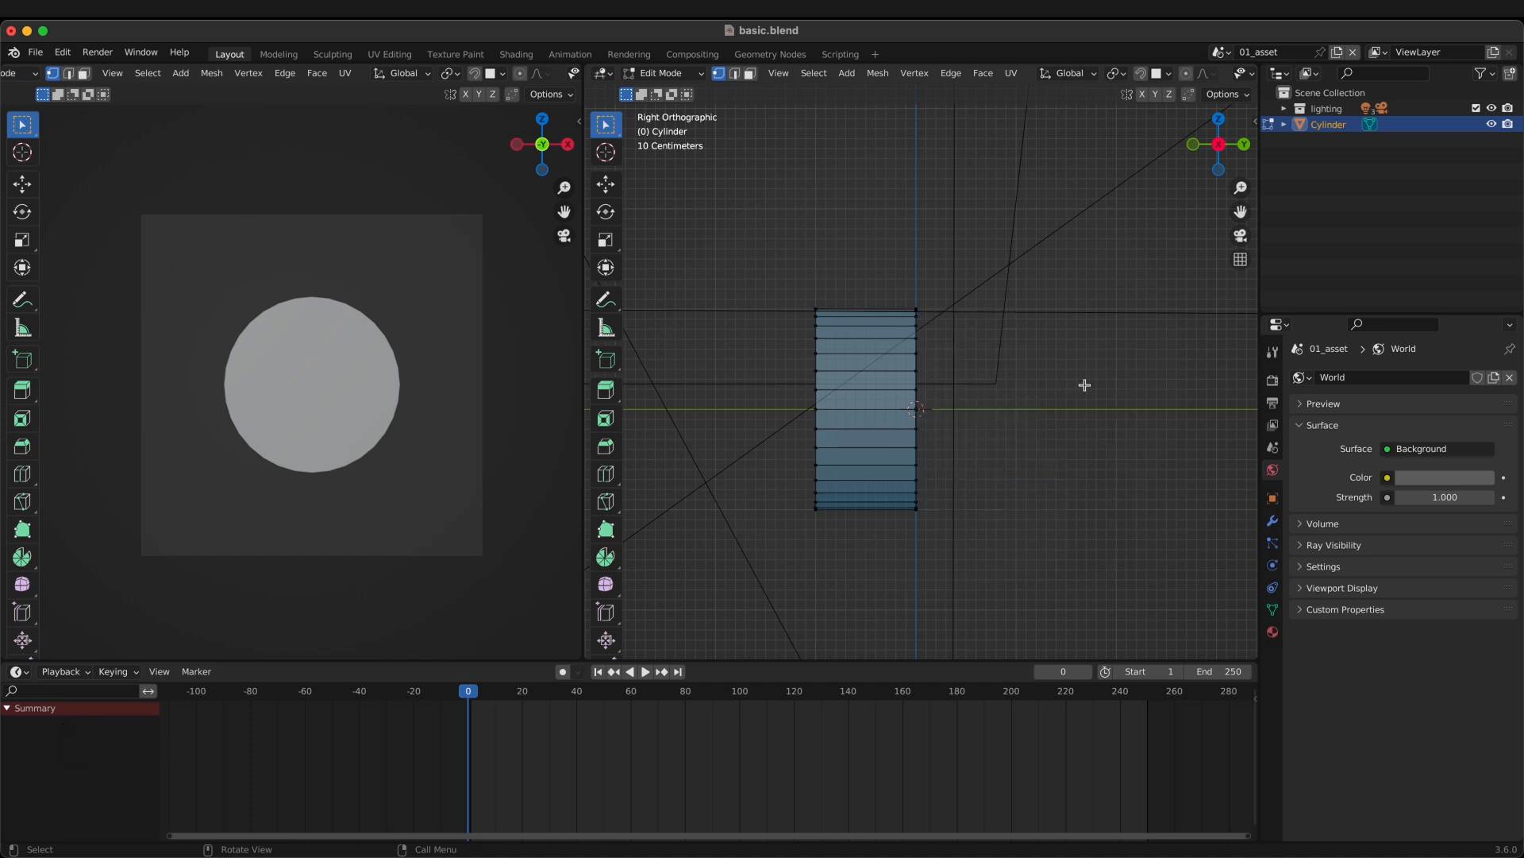
Step: Move the remaining negative-Y end vertices about 0.9 m along Y toward the centre to form a thin disc
{"action": "scroll", "coordinate": [1075, 398], "scroll_direction": "up", "scroll_amount": 3}
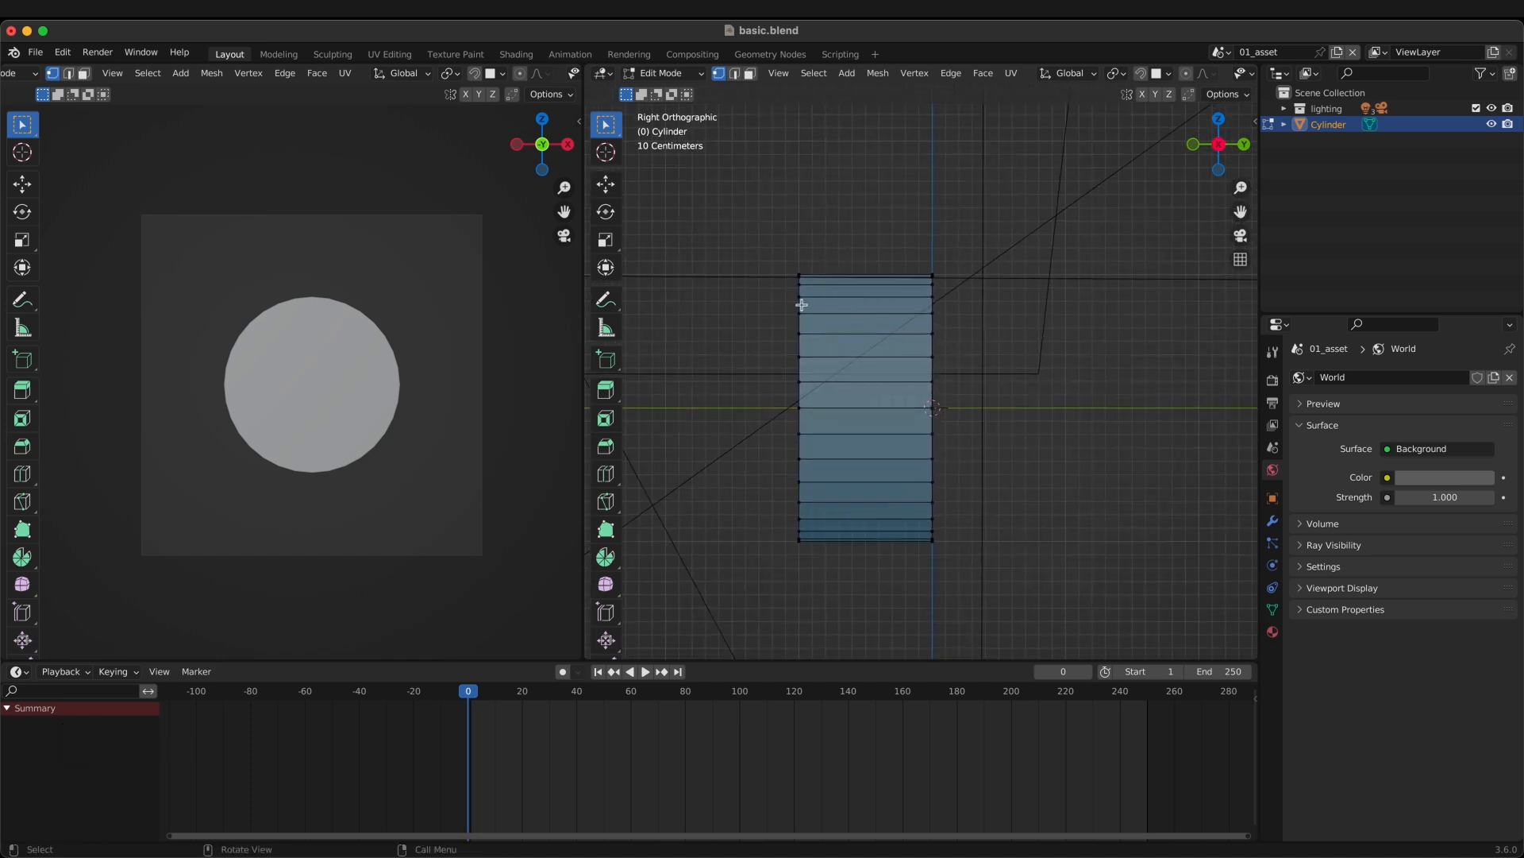
{"action": "left_click_drag", "start_coordinate": [748, 245], "coordinate": [851, 592]}
{"action": "key", "text": "g"}
{"action": "key", "text": "y"}
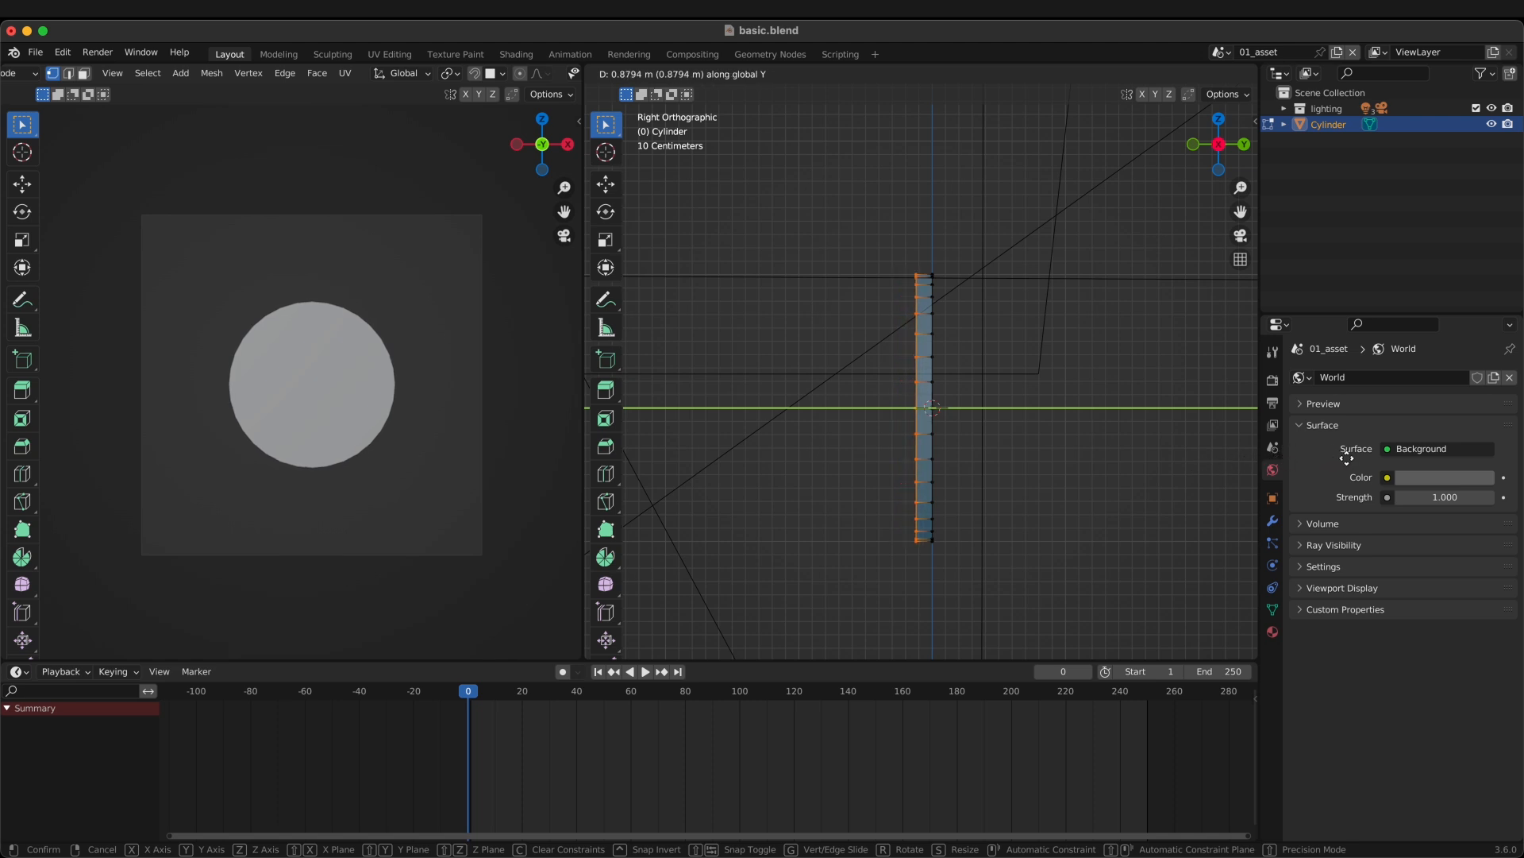
{"action": "left_click", "coordinate": [1373, 464]}
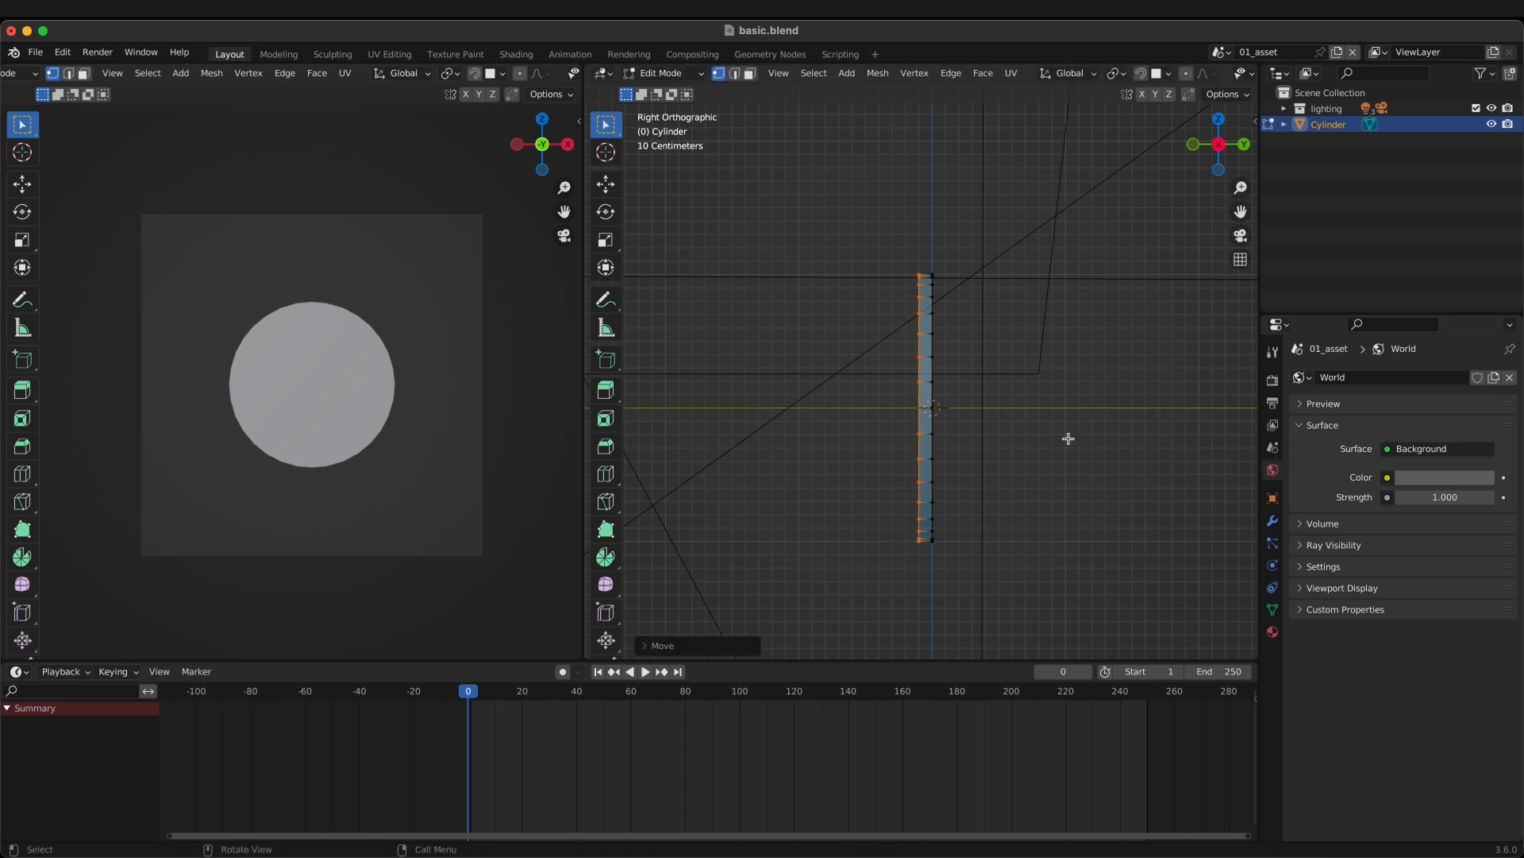
{"action": "mouse_move", "coordinate": [1068, 439]}
{"action": "middle_mouse_down"}
{"action": "mouse_move", "coordinate": [1045, 514]}
{"action": "mouse_move", "coordinate": [1072, 480]}
{"action": "mouse_move", "coordinate": [1147, 484]}
{"action": "mouse_move", "coordinate": [1053, 450]}
{"action": "middle_mouse_up"}
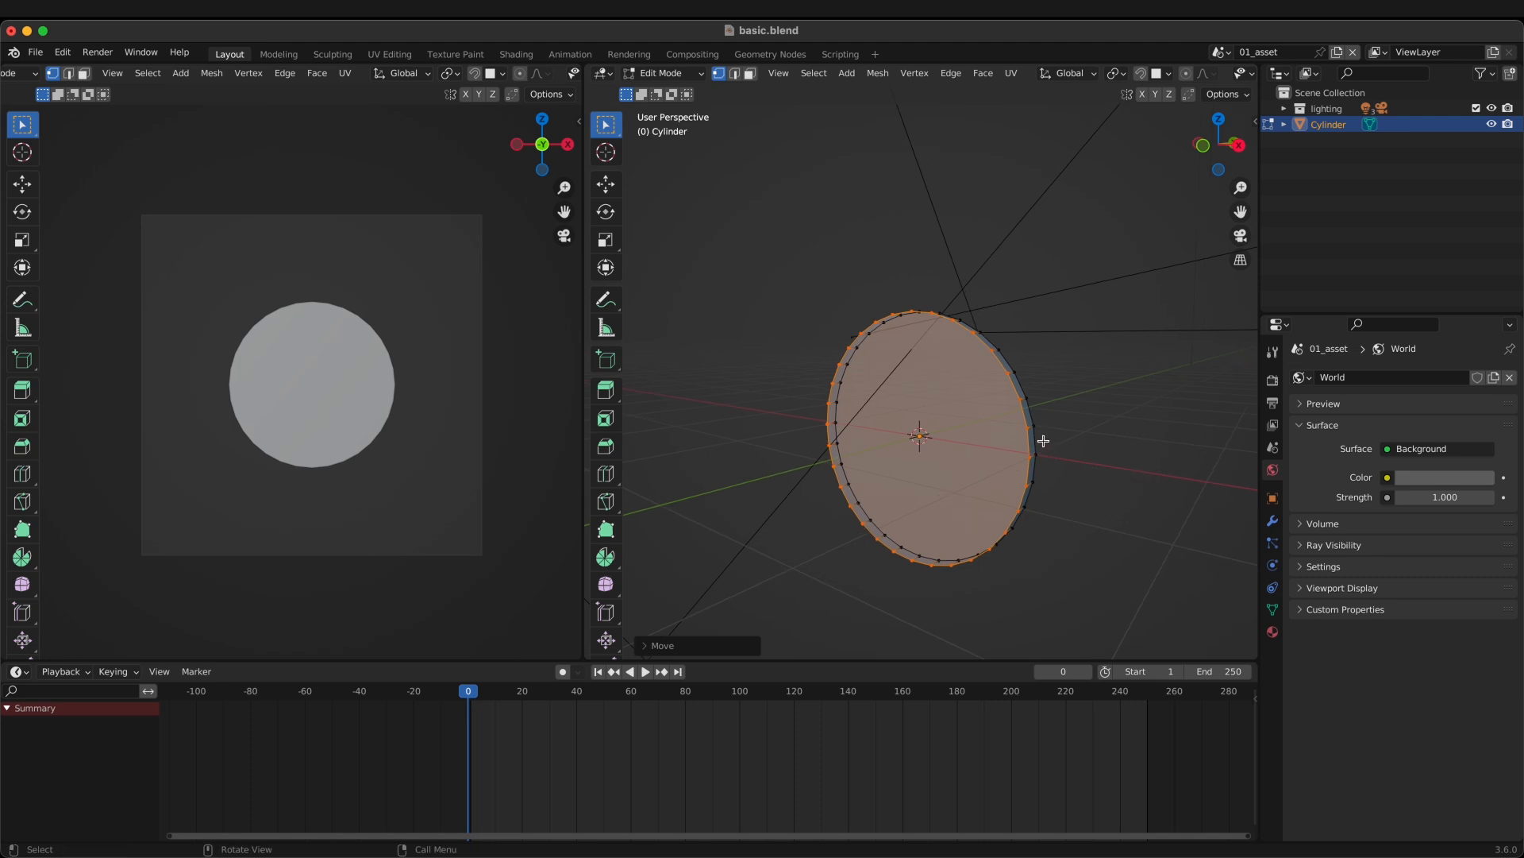
Step: Inset the disc's front circular face from the front view with X-ray off, leaving a narrow rim around its edge
{"action": "key", "text": "alt+z"}
{"action": "middle_click_drag", "start_coordinate": [1048, 442], "coordinate": [888, 491]}
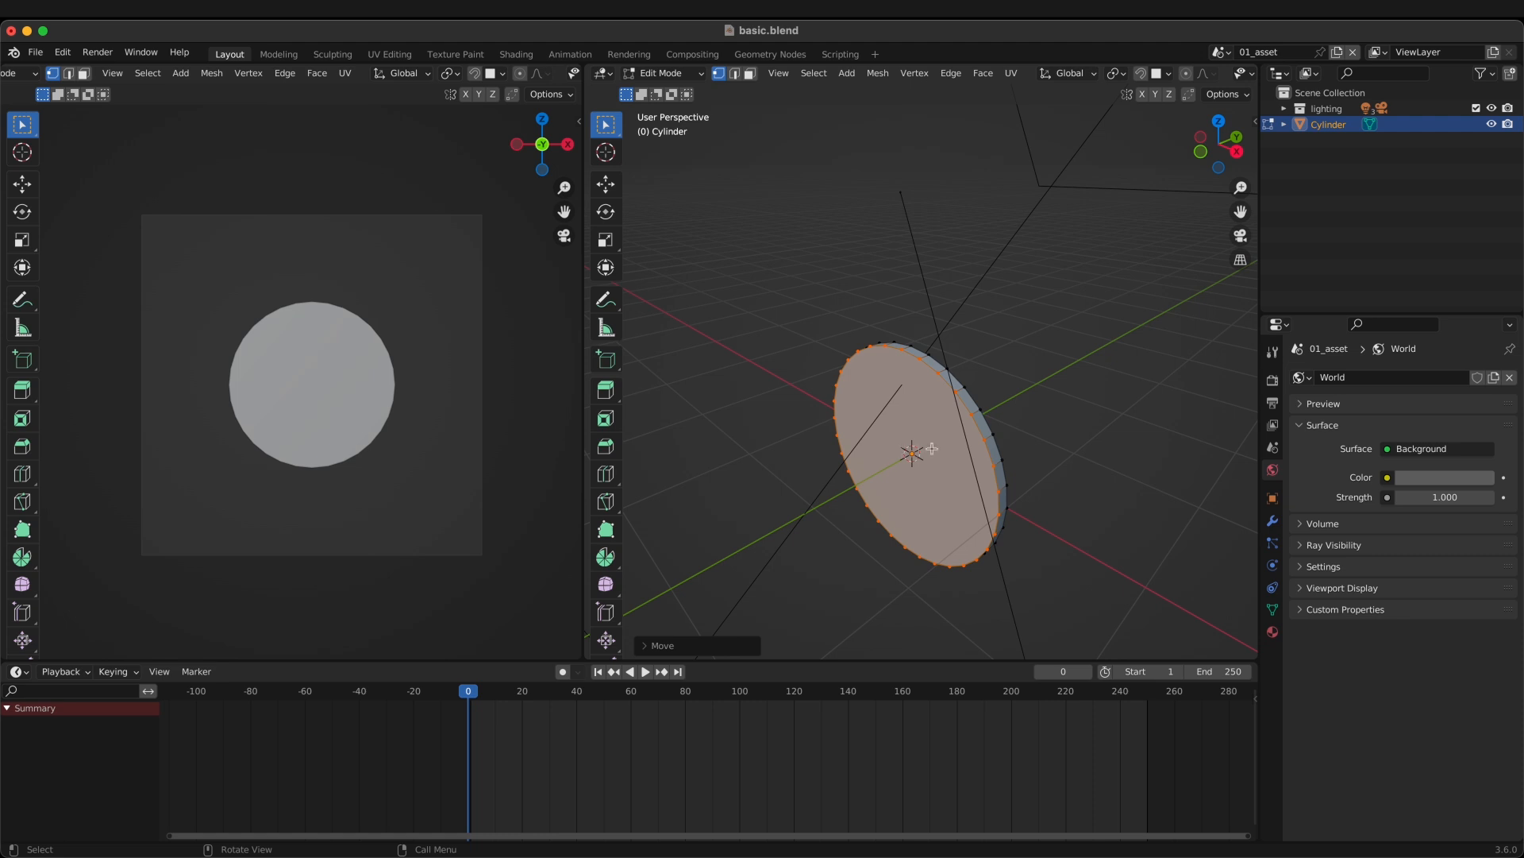
{"action": "middle_click_drag", "start_coordinate": [987, 445], "coordinate": [1083, 435]}
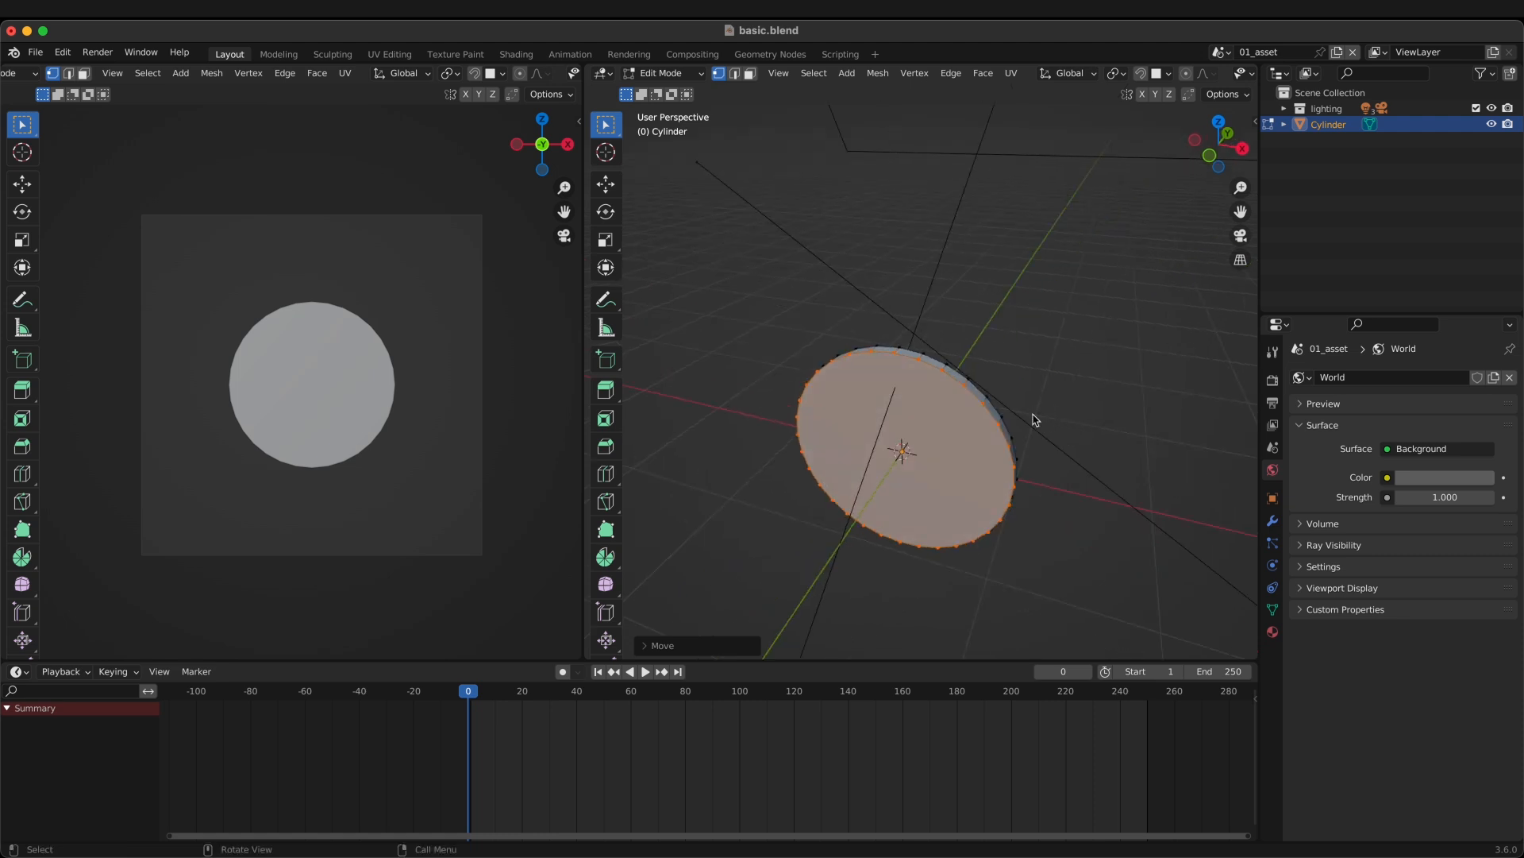
{"action": "key", "text": "grave"}
{"action": "left_click", "coordinate": [924, 319]}
{"action": "middle_click_drag", "start_coordinate": [963, 459], "coordinate": [1044, 370], "text": "shift"}
{"action": "key", "text": "i"}
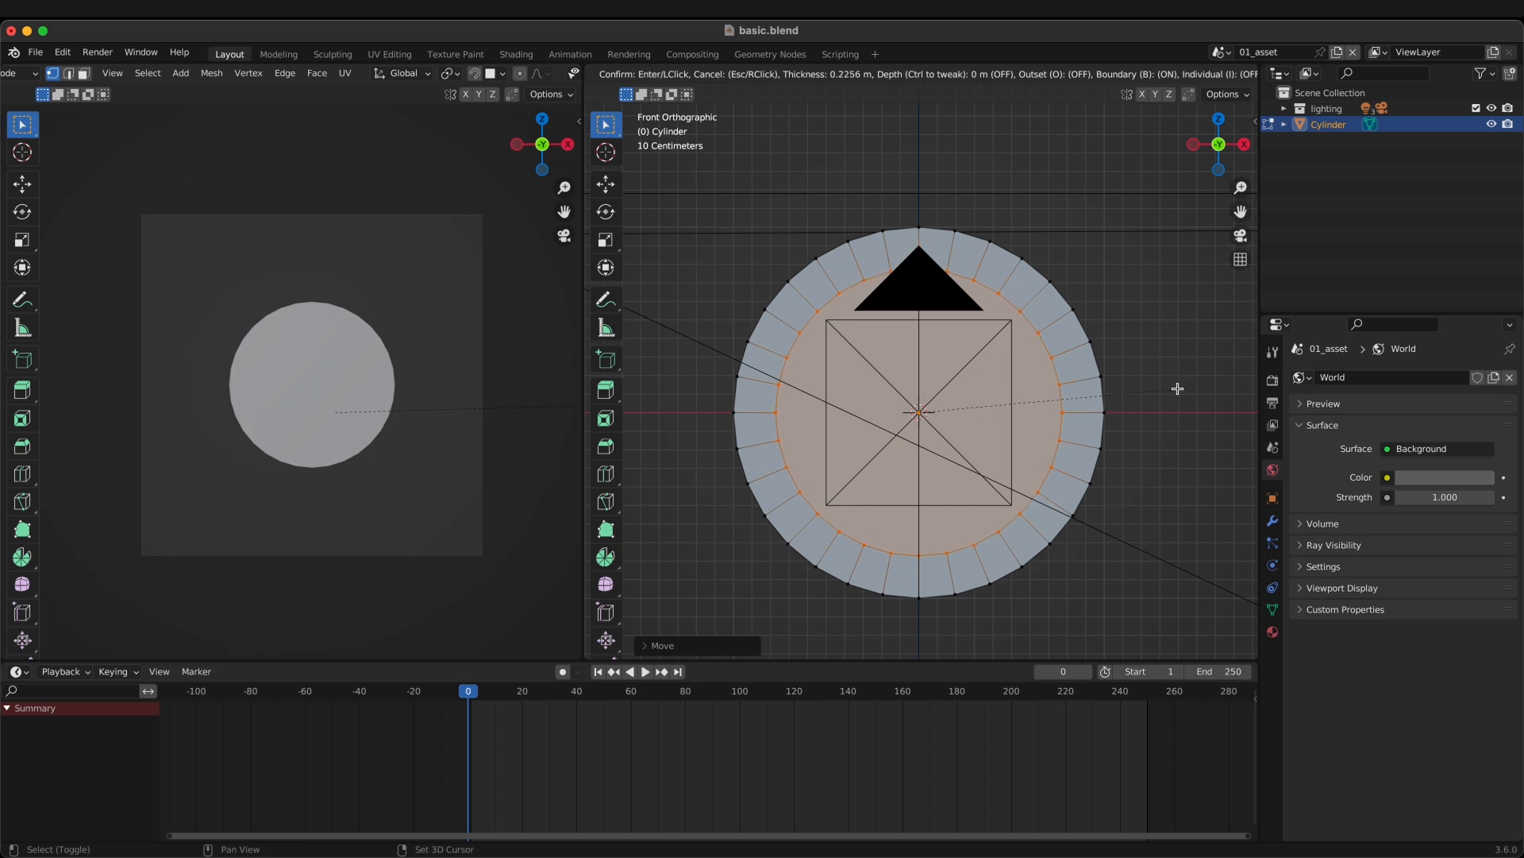
{"action": "left_click", "coordinate": [1227, 359]}
Step: Extrude the inset face about 0.04 m inward along its normal to recess it, and return to Object Mode
{"action": "middle_click_drag", "start_coordinate": [1143, 386], "coordinate": [1028, 412]}
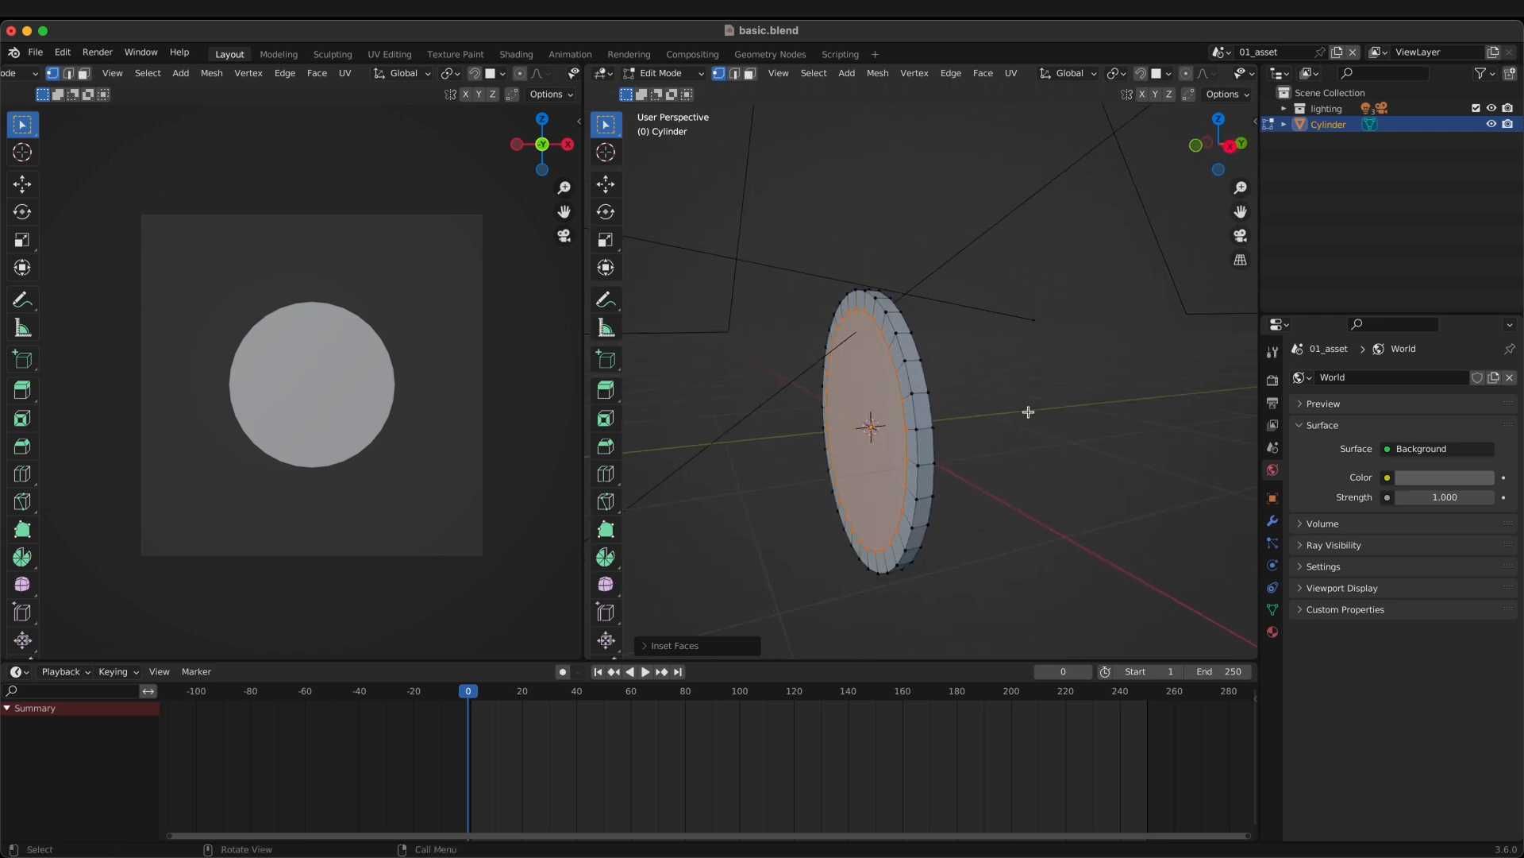
{"action": "key", "text": "grave"}
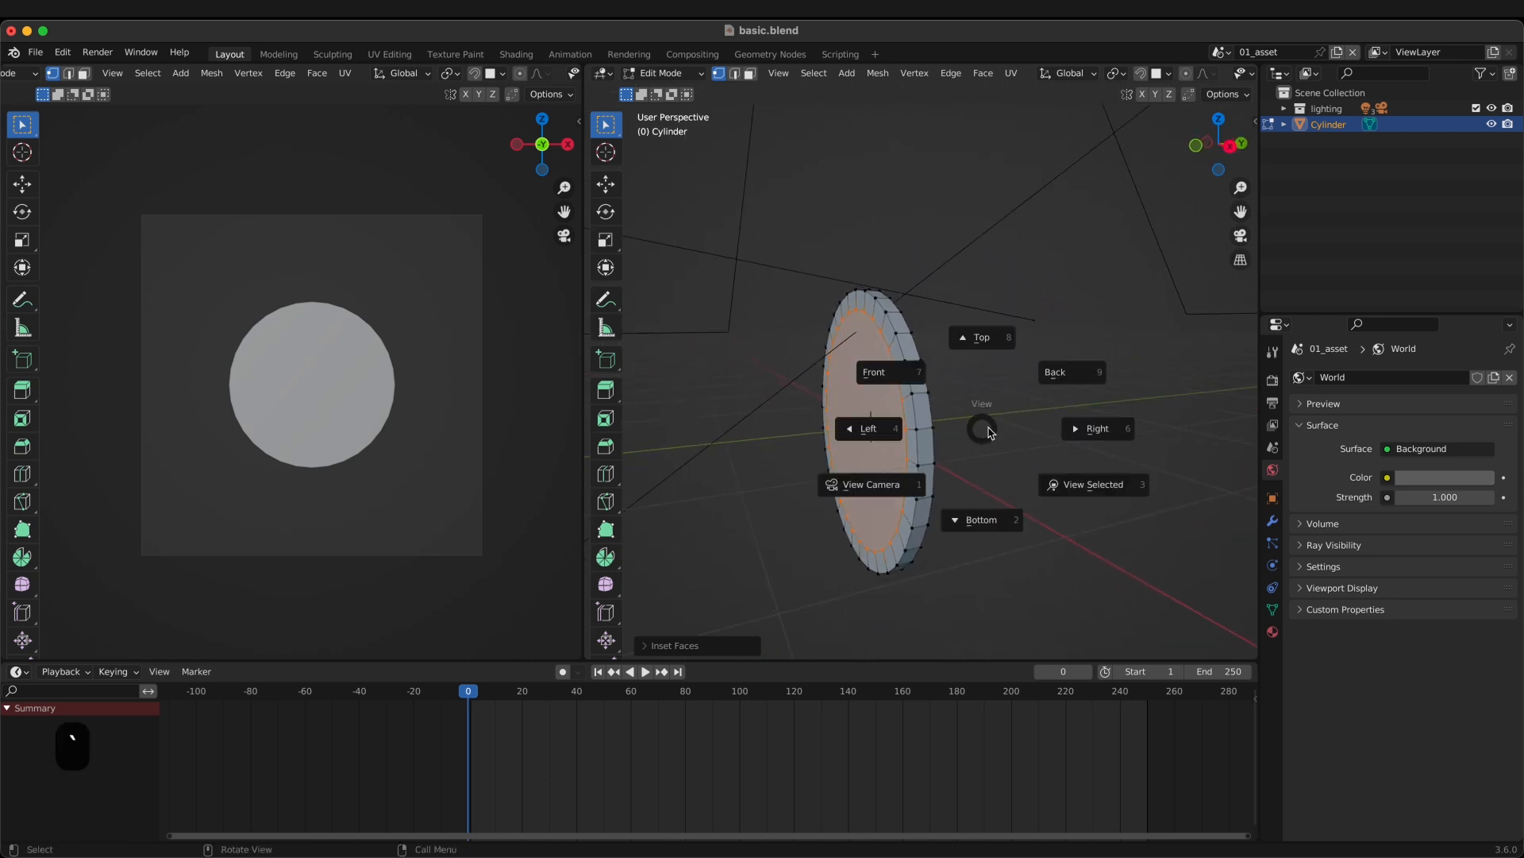
{"action": "left_click", "coordinate": [1091, 427]}
{"action": "scroll", "coordinate": [932, 354], "scroll_direction": "up", "scroll_amount": 3}
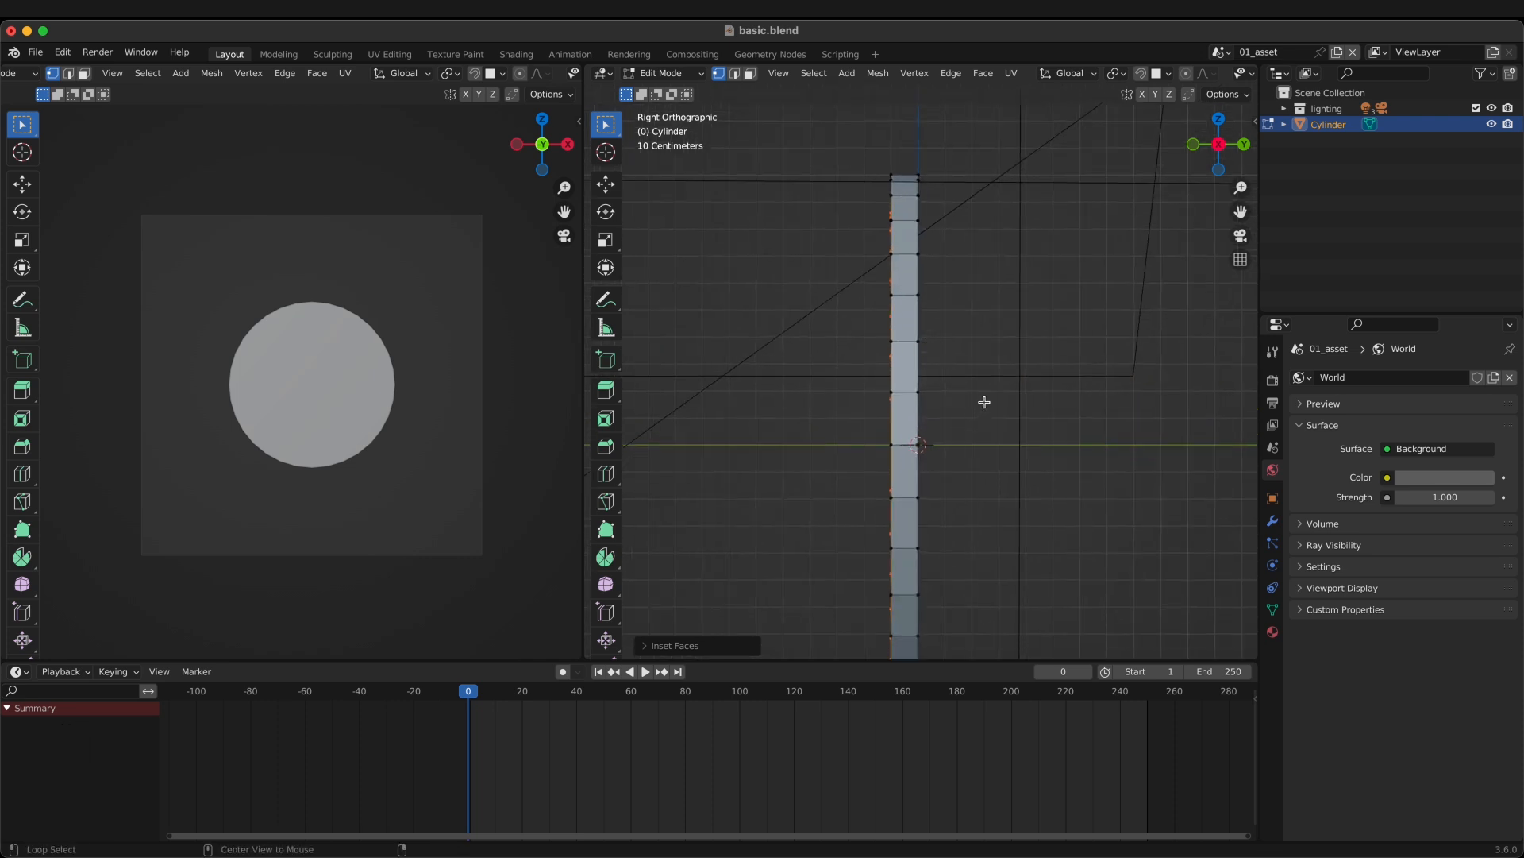
{"action": "key", "text": "alt+z"}
{"action": "mouse_move", "coordinate": [978, 391]}
{"action": "middle_mouse_down", "text": "shift"}
{"action": "mouse_move", "coordinate": [998, 426]}
{"action": "mouse_move", "coordinate": [1017, 357]}
{"action": "mouse_move", "coordinate": [992, 408]}
{"action": "middle_mouse_up", "text": "shift"}
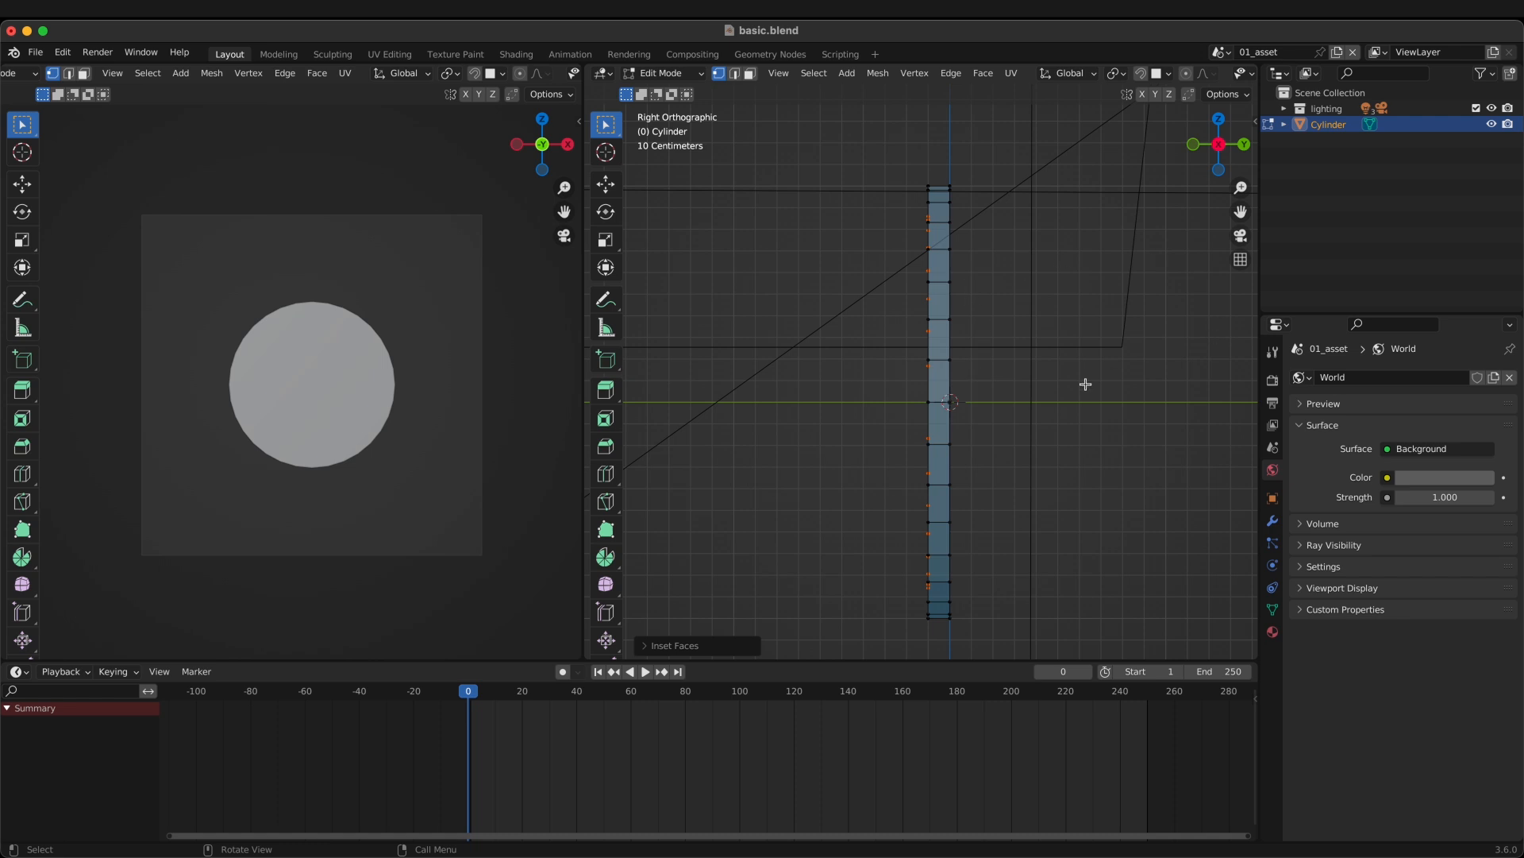
{"action": "middle_click_drag", "start_coordinate": [1040, 438], "coordinate": [1048, 428], "text": "shift"}
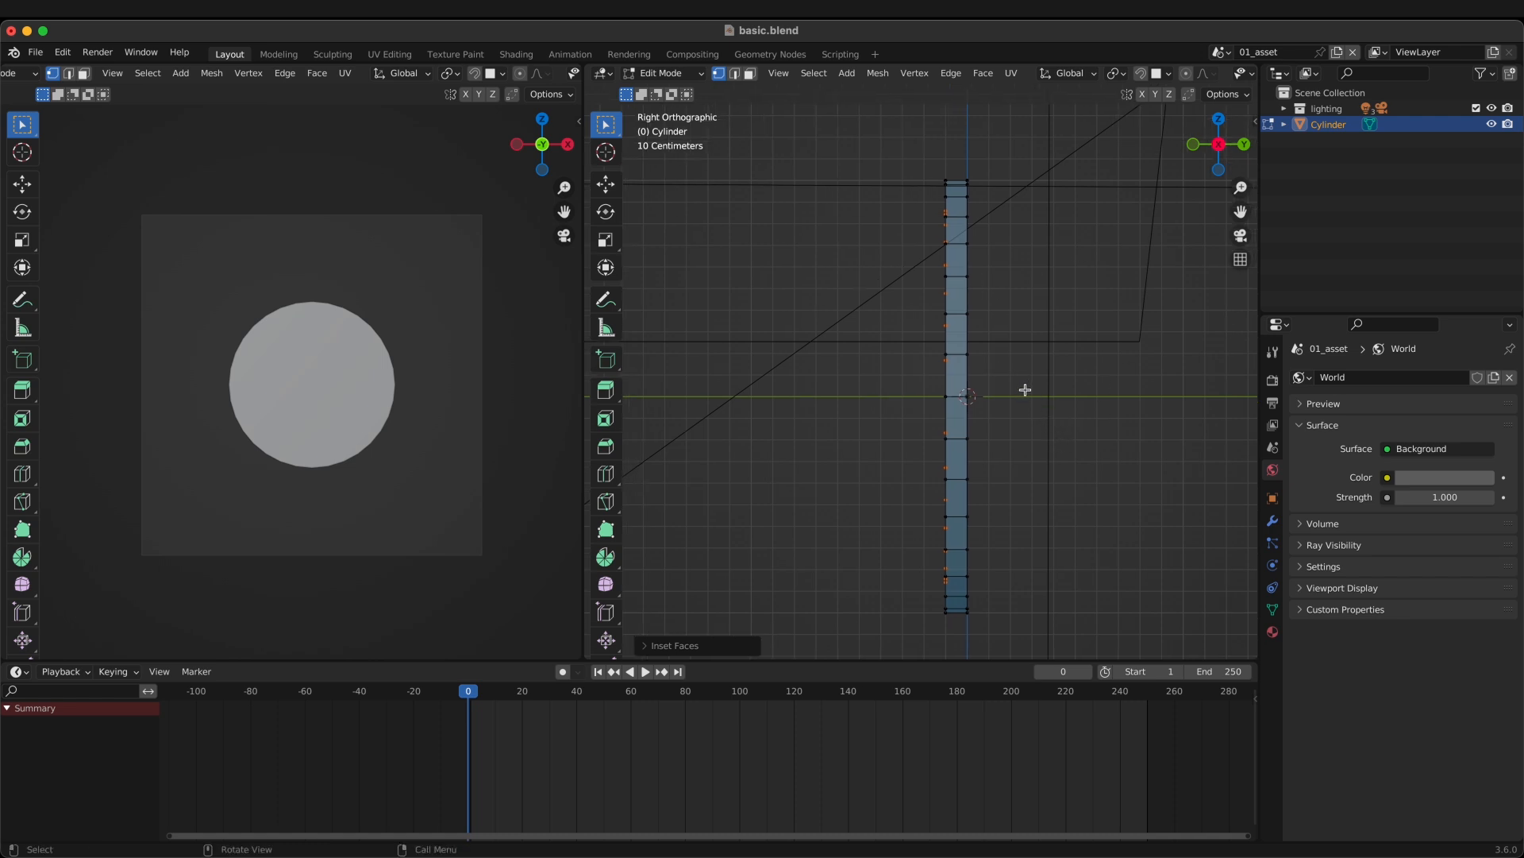
{"action": "key", "text": "e"}
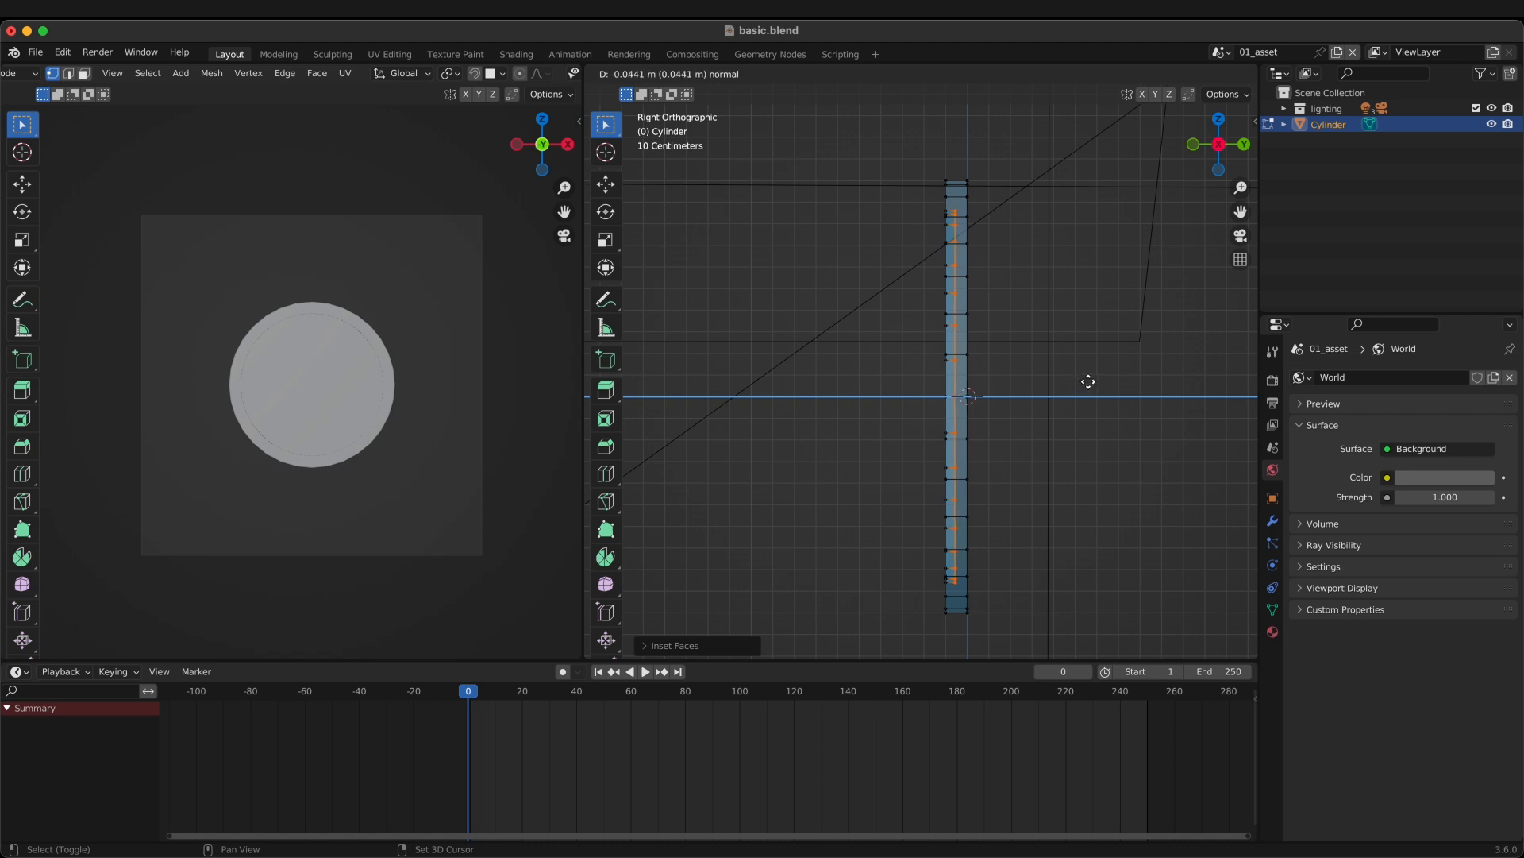
{"action": "left_click", "coordinate": [1086, 383]}
{"action": "middle_click_drag", "start_coordinate": [1055, 392], "coordinate": [1108, 387], "text": "shift"}
{"action": "key", "text": "alt+z"}
{"action": "key", "text": "Tab"}
Step: Add a Mirror modifier to the disc and use only Z as the mirror axis
{"action": "mouse_move", "coordinate": [898, 453]}
{"action": "middle_mouse_down"}
{"action": "mouse_move", "coordinate": [979, 429]}
{"action": "mouse_move", "coordinate": [1004, 445]}
{"action": "mouse_move", "coordinate": [1059, 439]}
{"action": "mouse_move", "coordinate": [1055, 398]}
{"action": "mouse_move", "coordinate": [918, 439]}
{"action": "mouse_move", "coordinate": [926, 463]}
{"action": "mouse_move", "coordinate": [994, 469]}
{"action": "middle_mouse_up"}
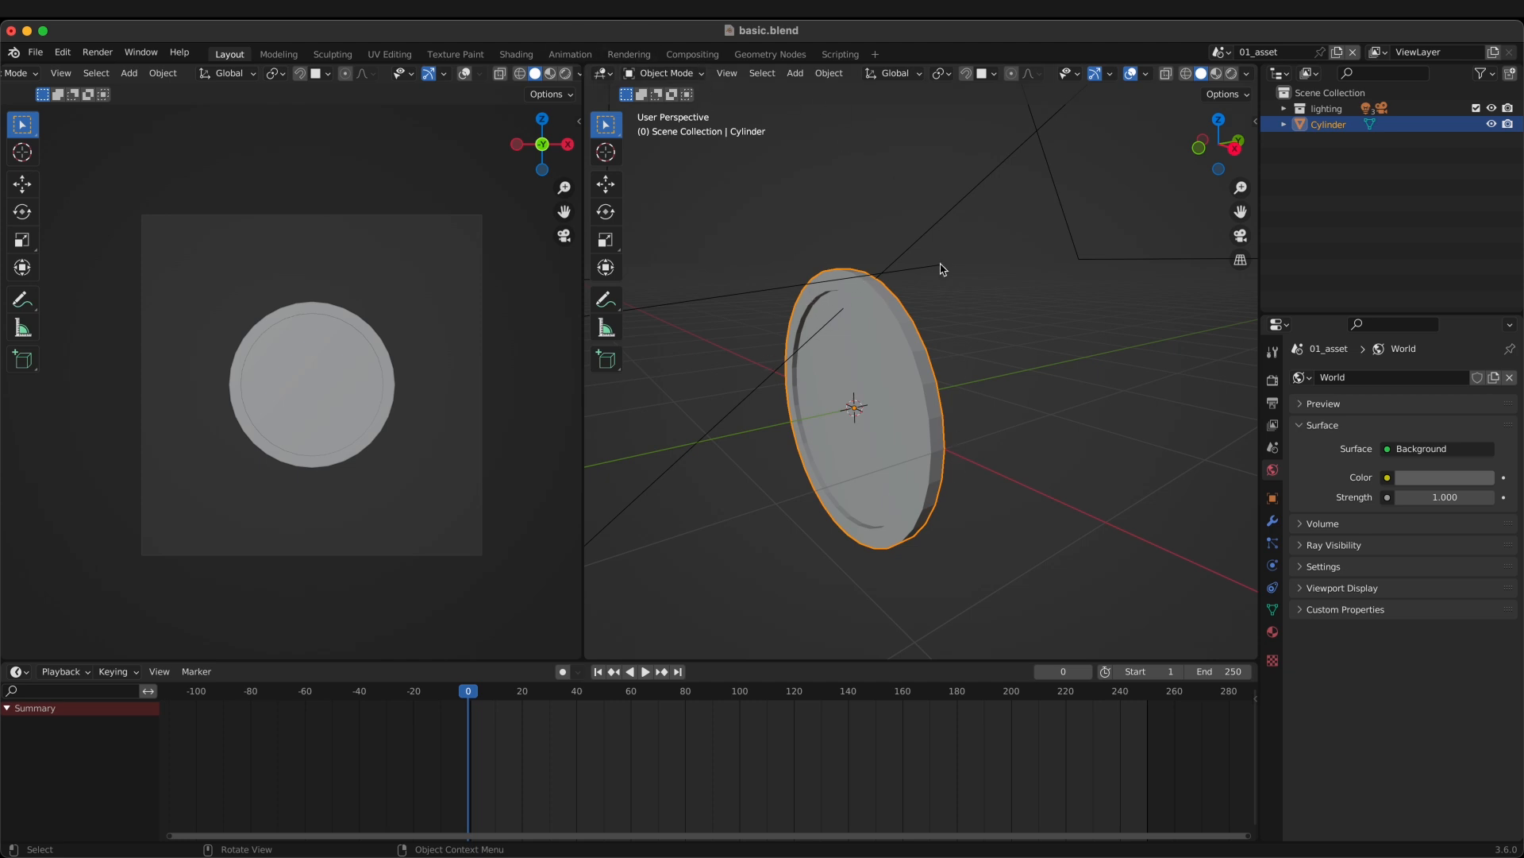
{"action": "middle_click_drag", "start_coordinate": [941, 268], "coordinate": [872, 359]}
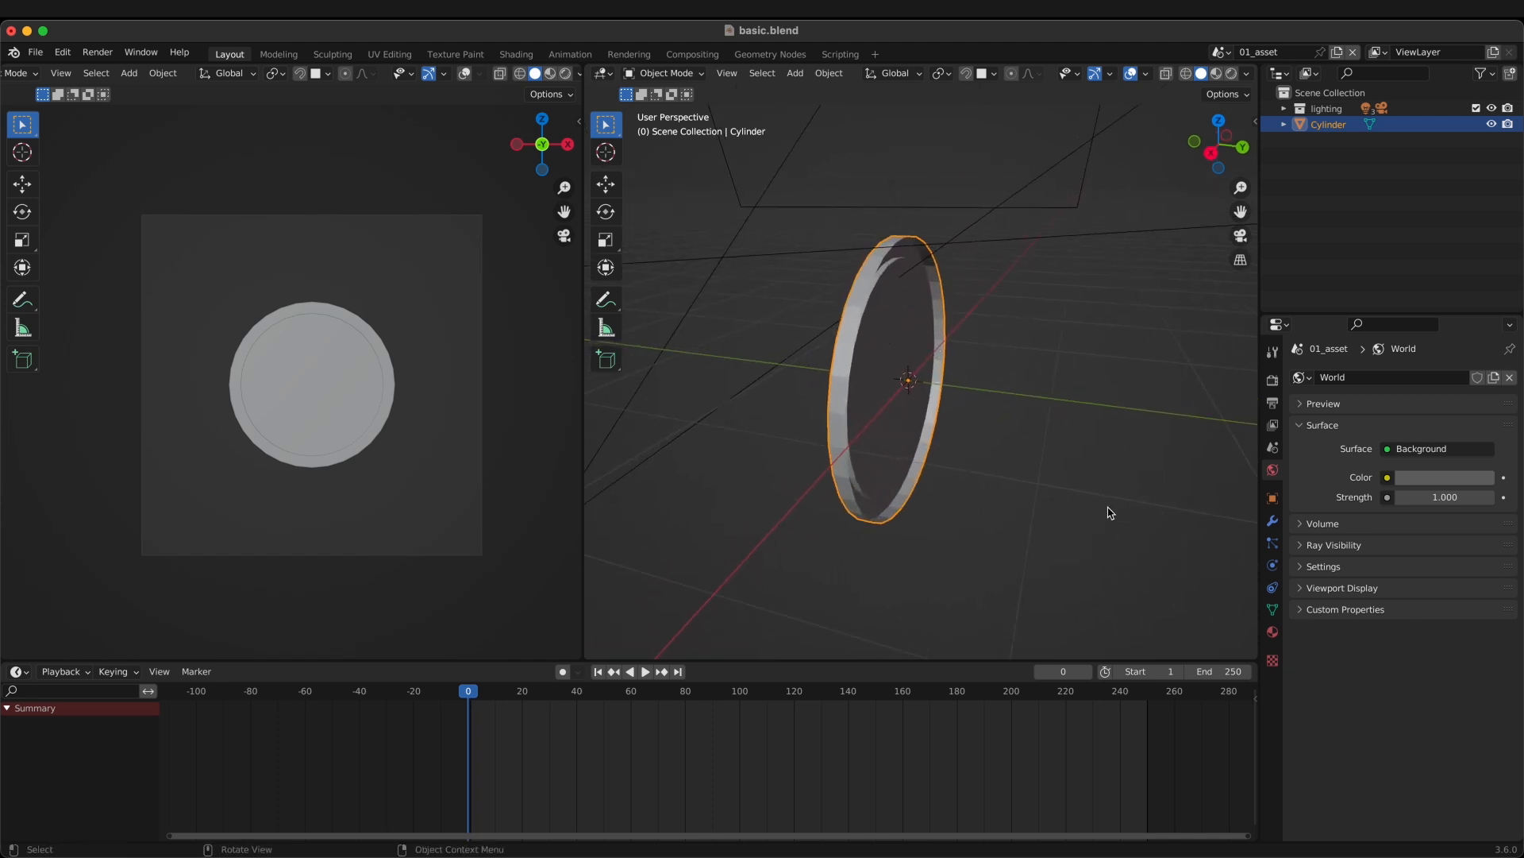
{"action": "left_click", "coordinate": [1272, 523]}
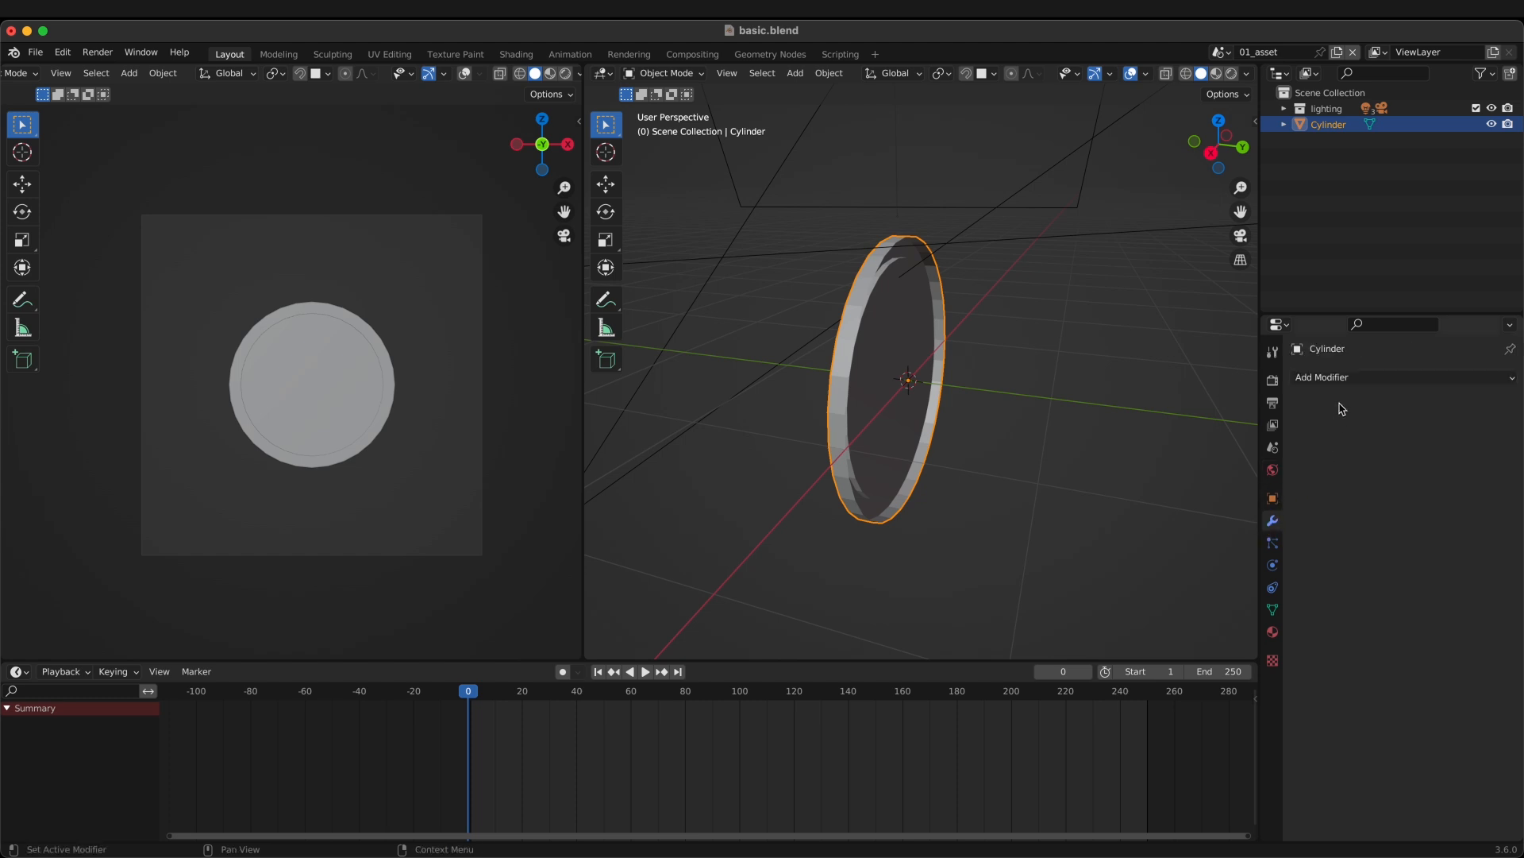
{"action": "left_click", "coordinate": [1351, 378]}
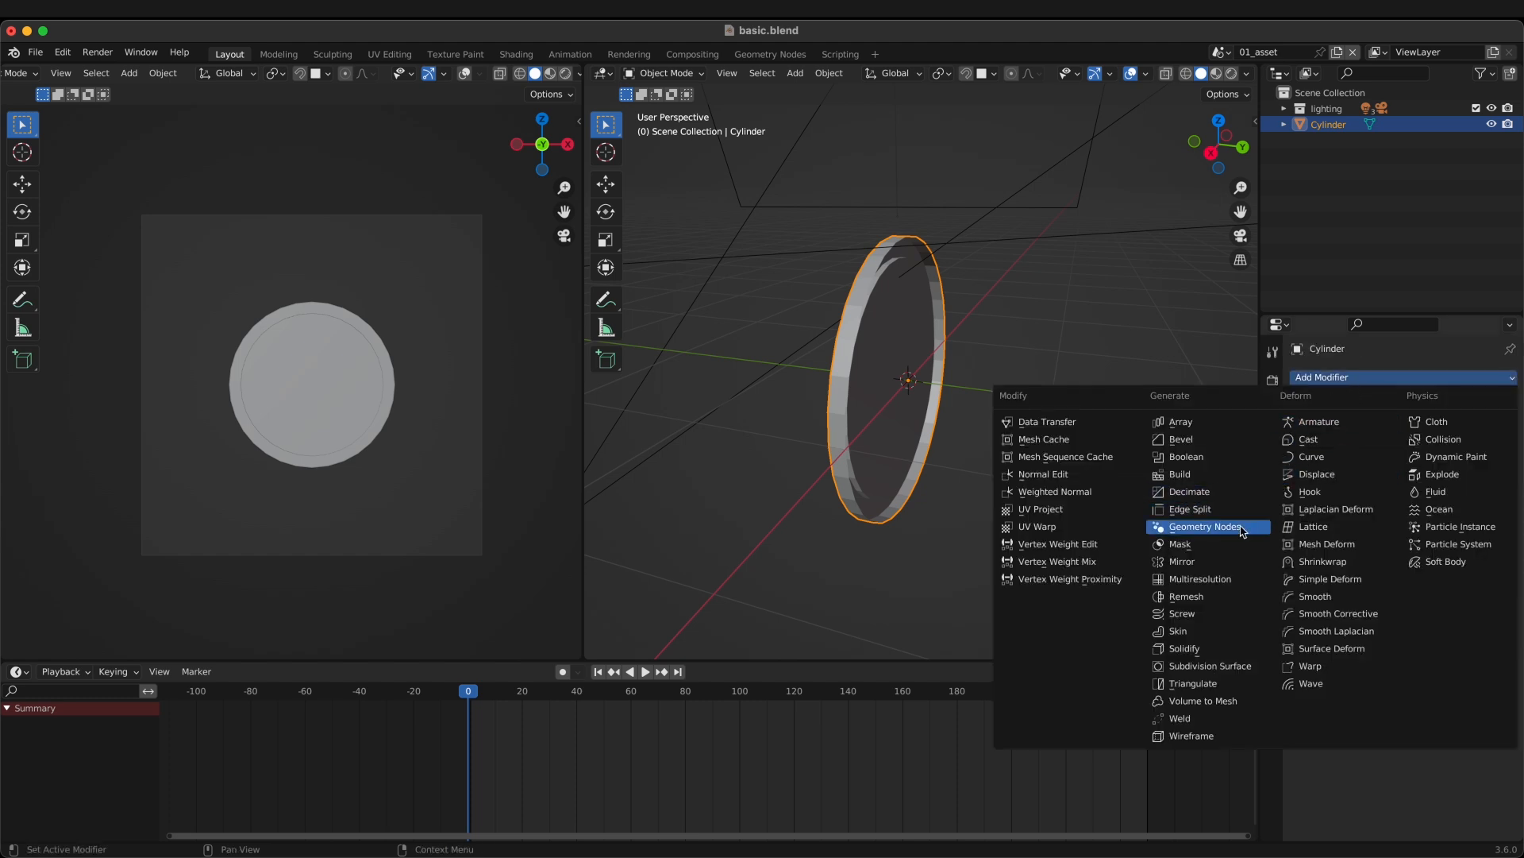
{"action": "left_click", "coordinate": [1237, 562]}
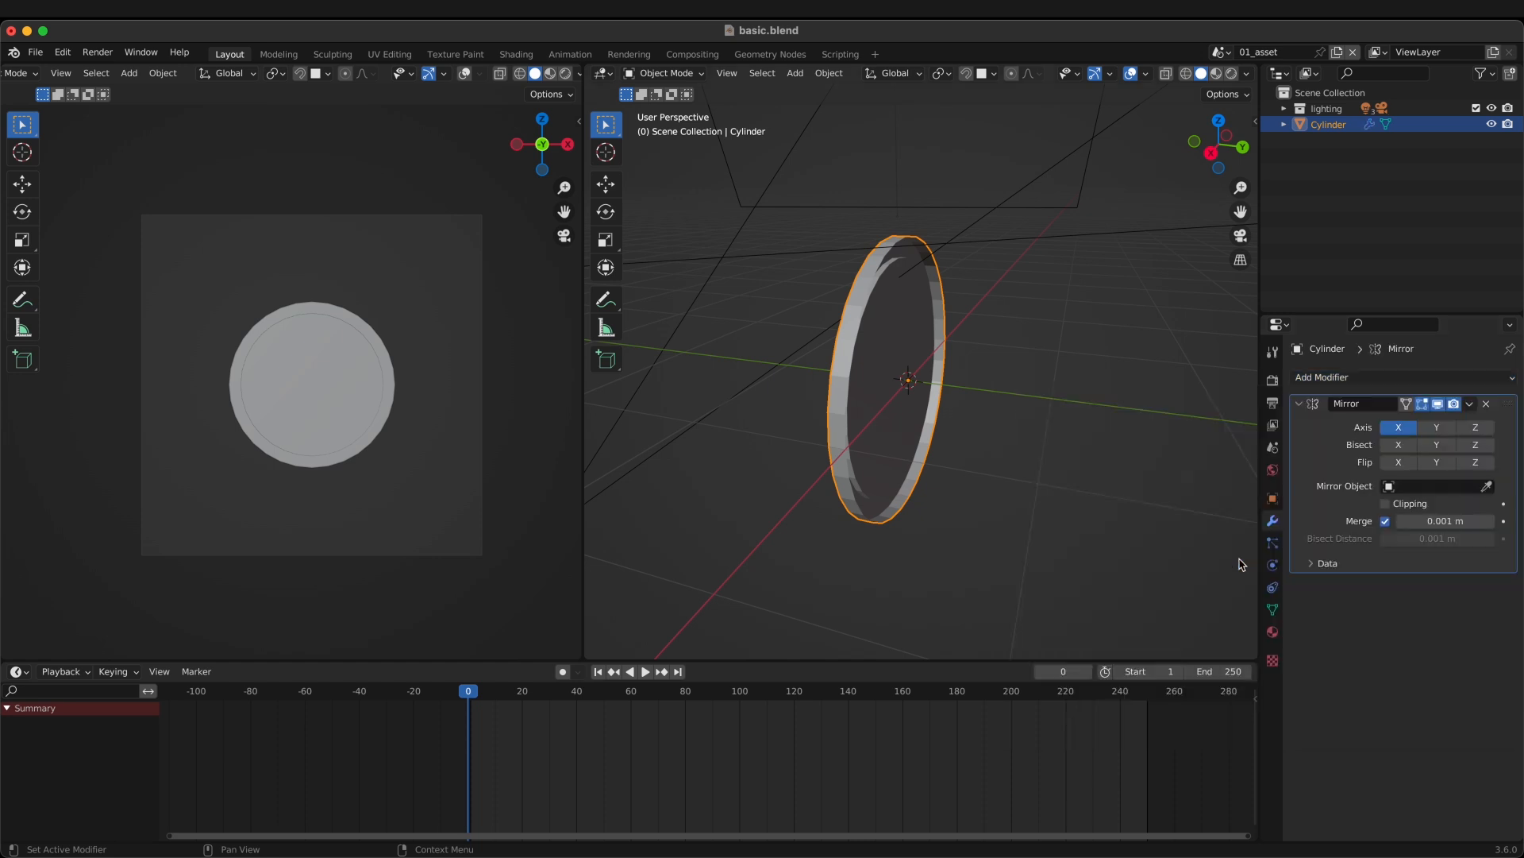
{"action": "middle_click_drag", "start_coordinate": [1236, 562], "coordinate": [1068, 434]}
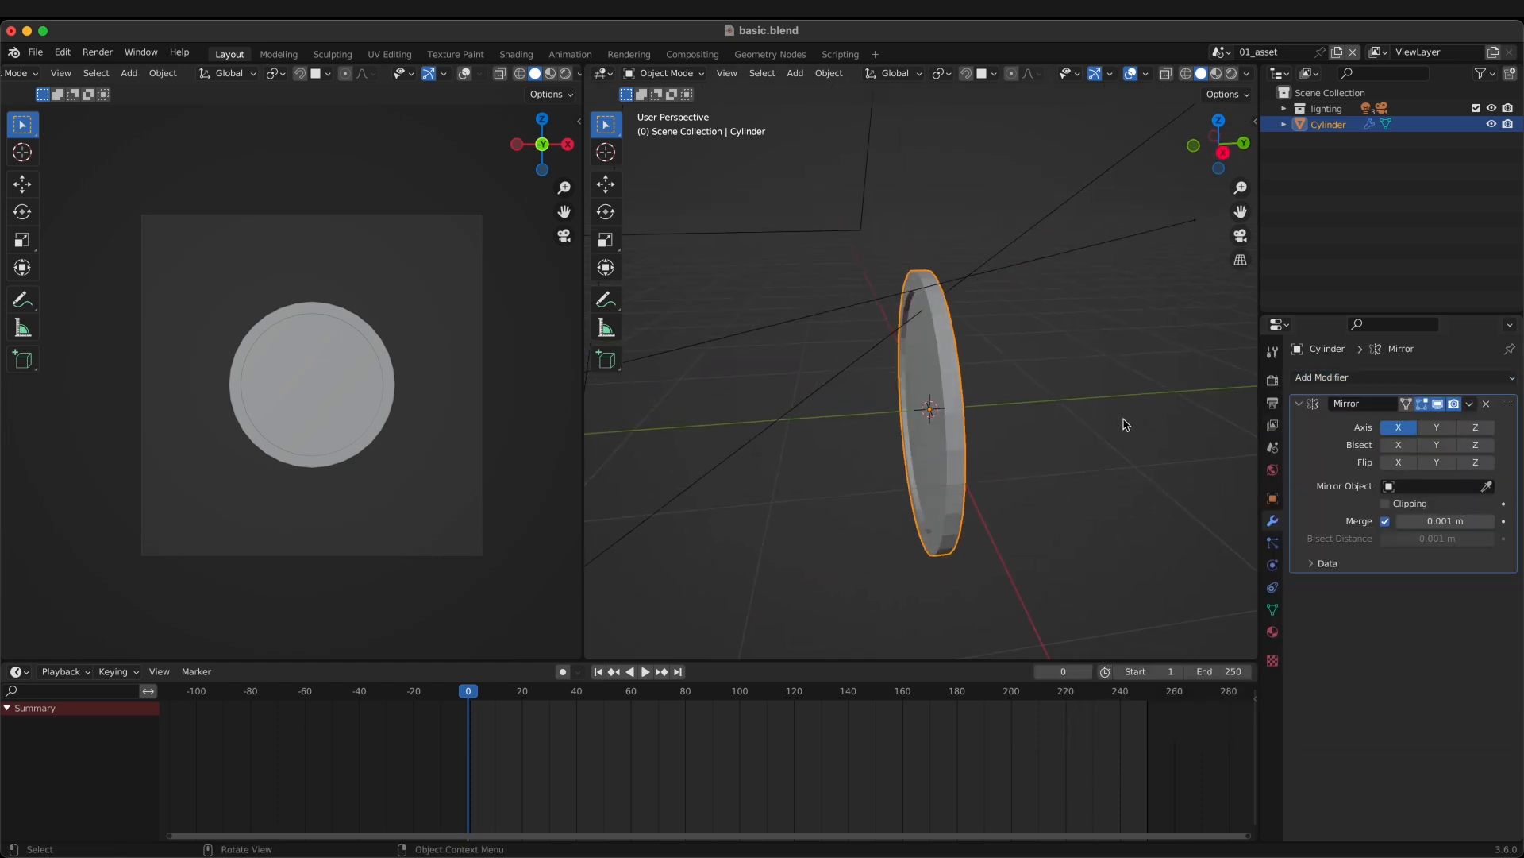
{"action": "middle_click_drag", "start_coordinate": [1124, 425], "coordinate": [976, 317]}
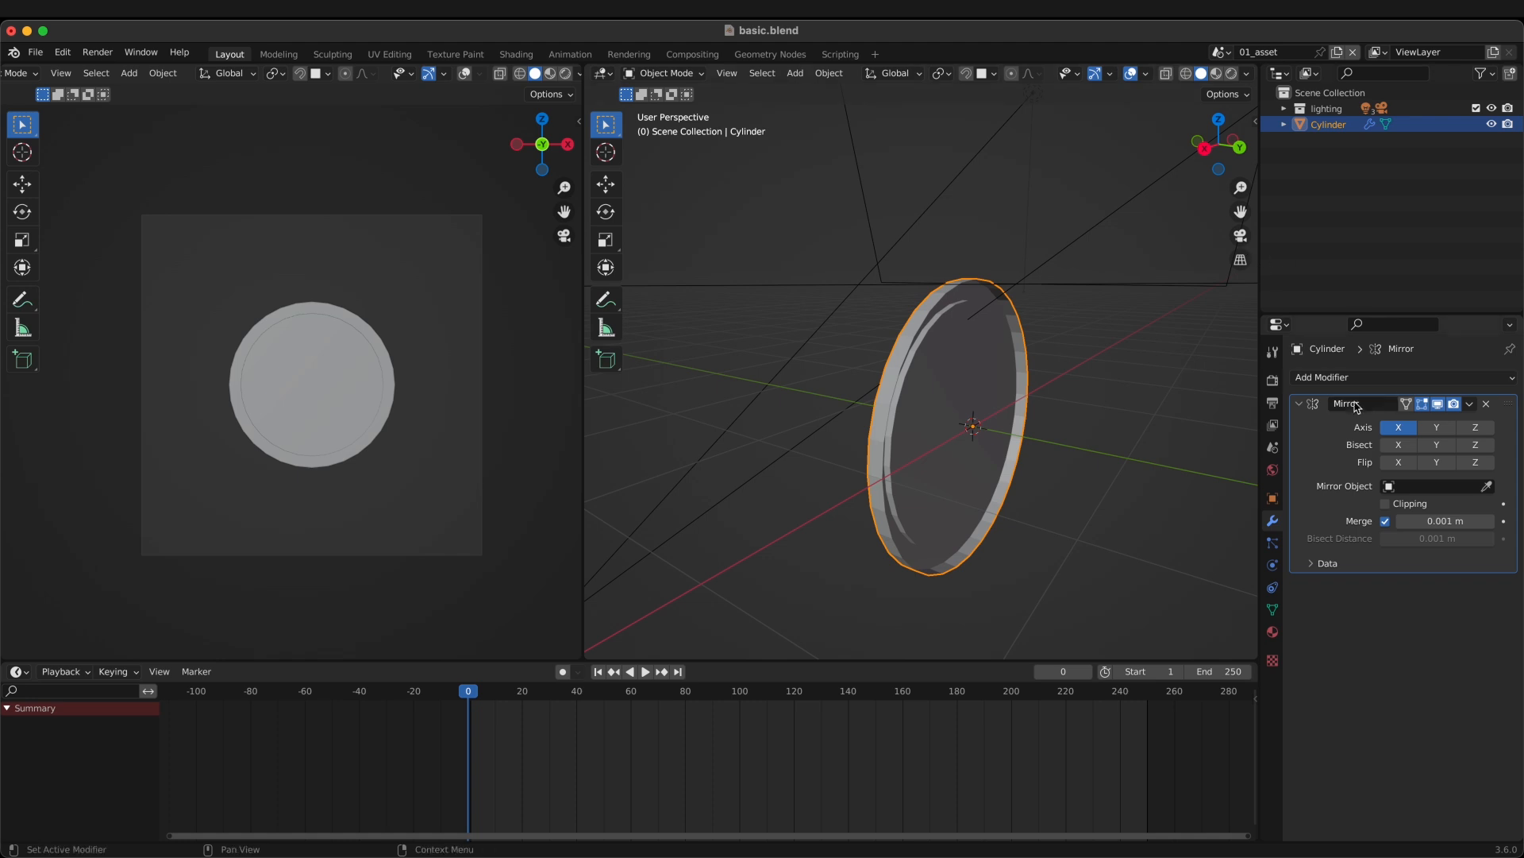
{"action": "left_click", "coordinate": [1478, 428]}
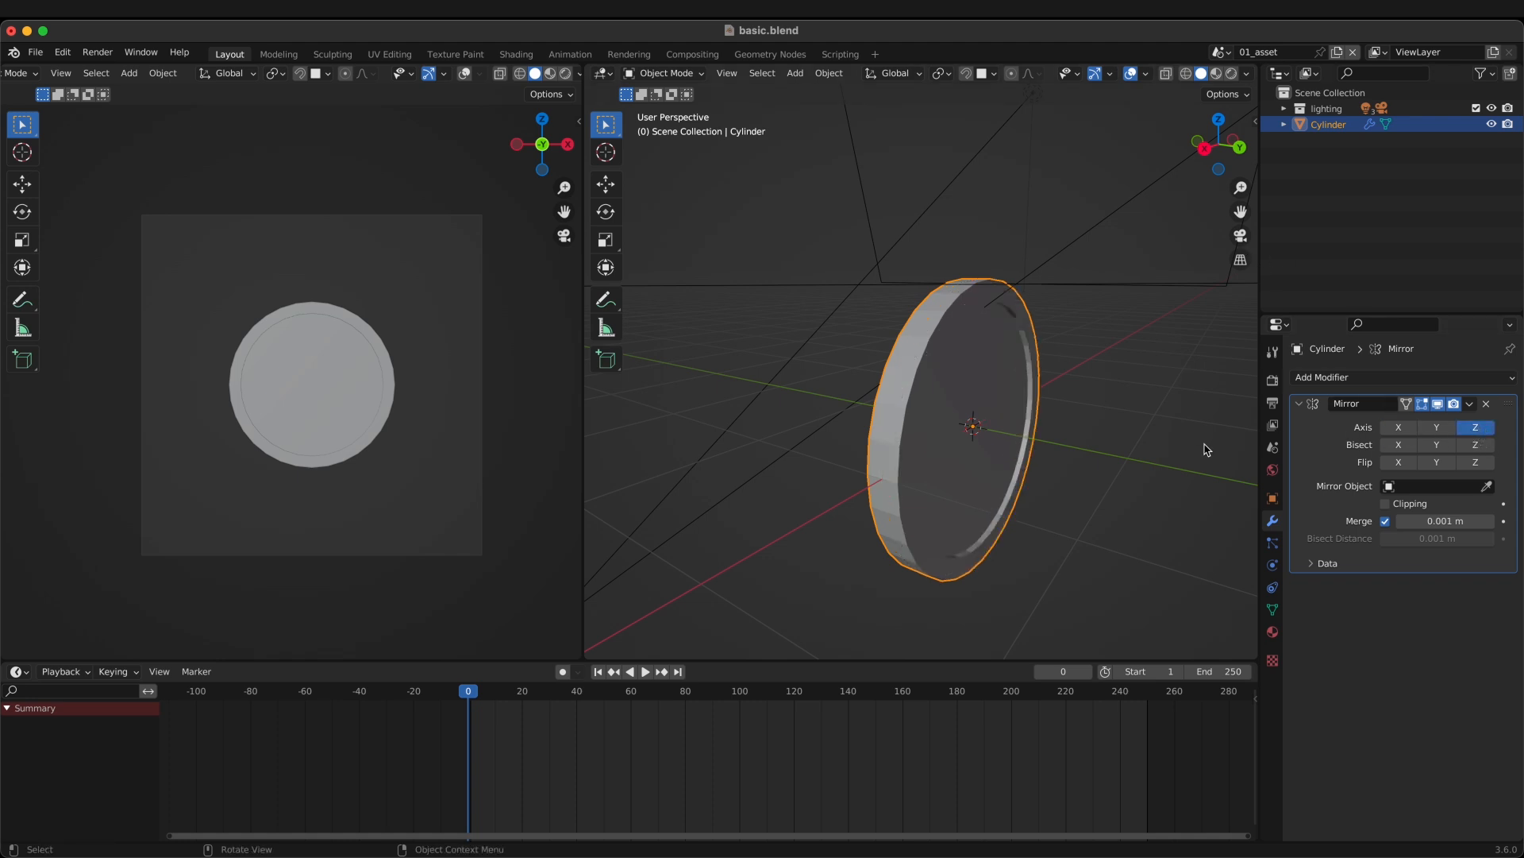
{"action": "middle_click_drag", "start_coordinate": [1071, 468], "coordinate": [1020, 477]}
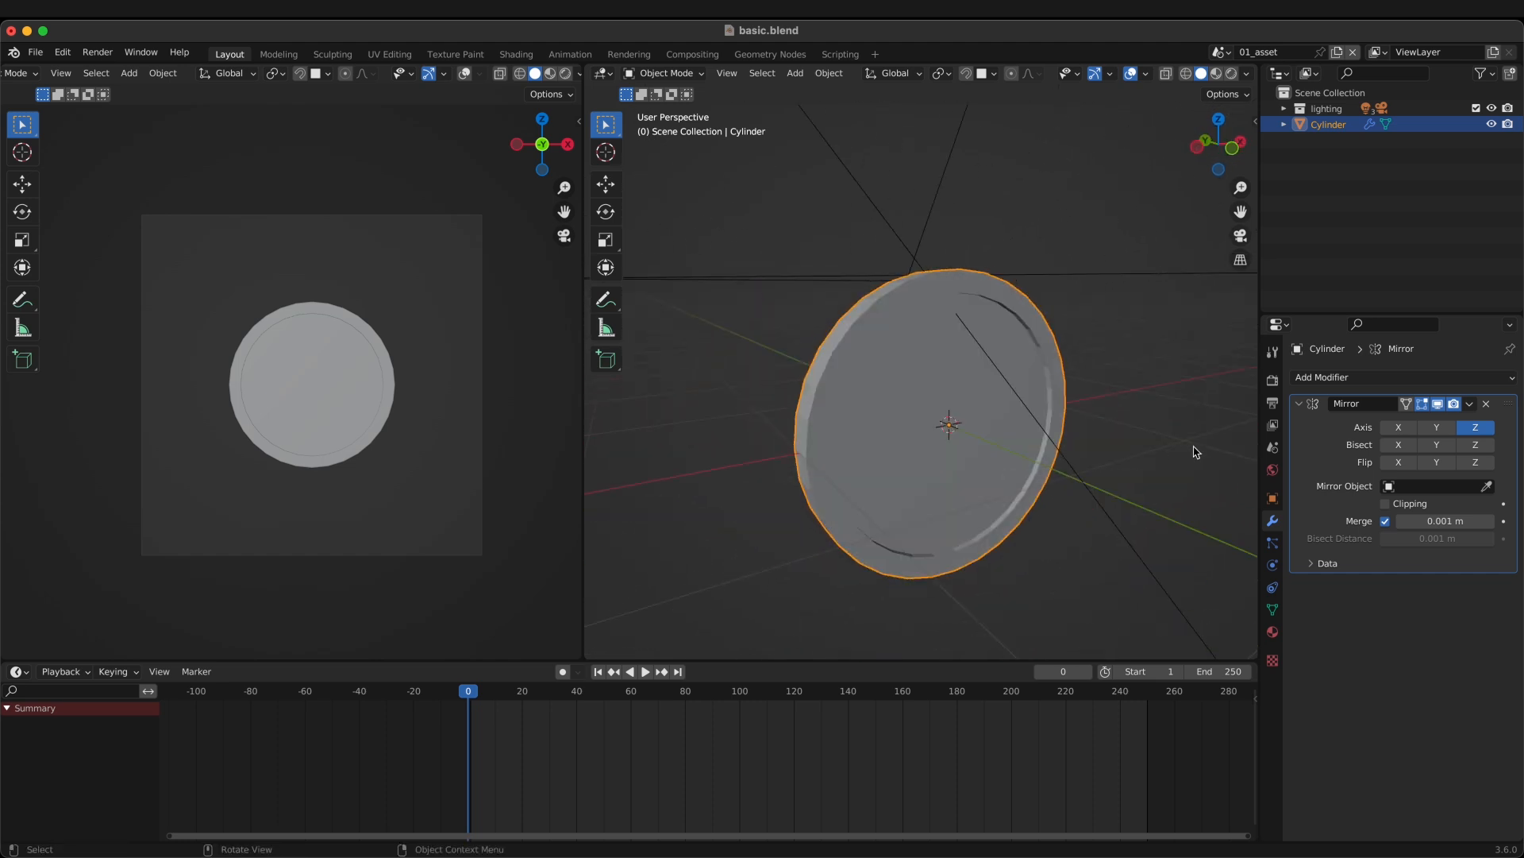
Step: Add a Bevel modifier to the disc with an amount of 0.02 m and 10 segments
{"action": "left_click", "coordinate": [1348, 380]}
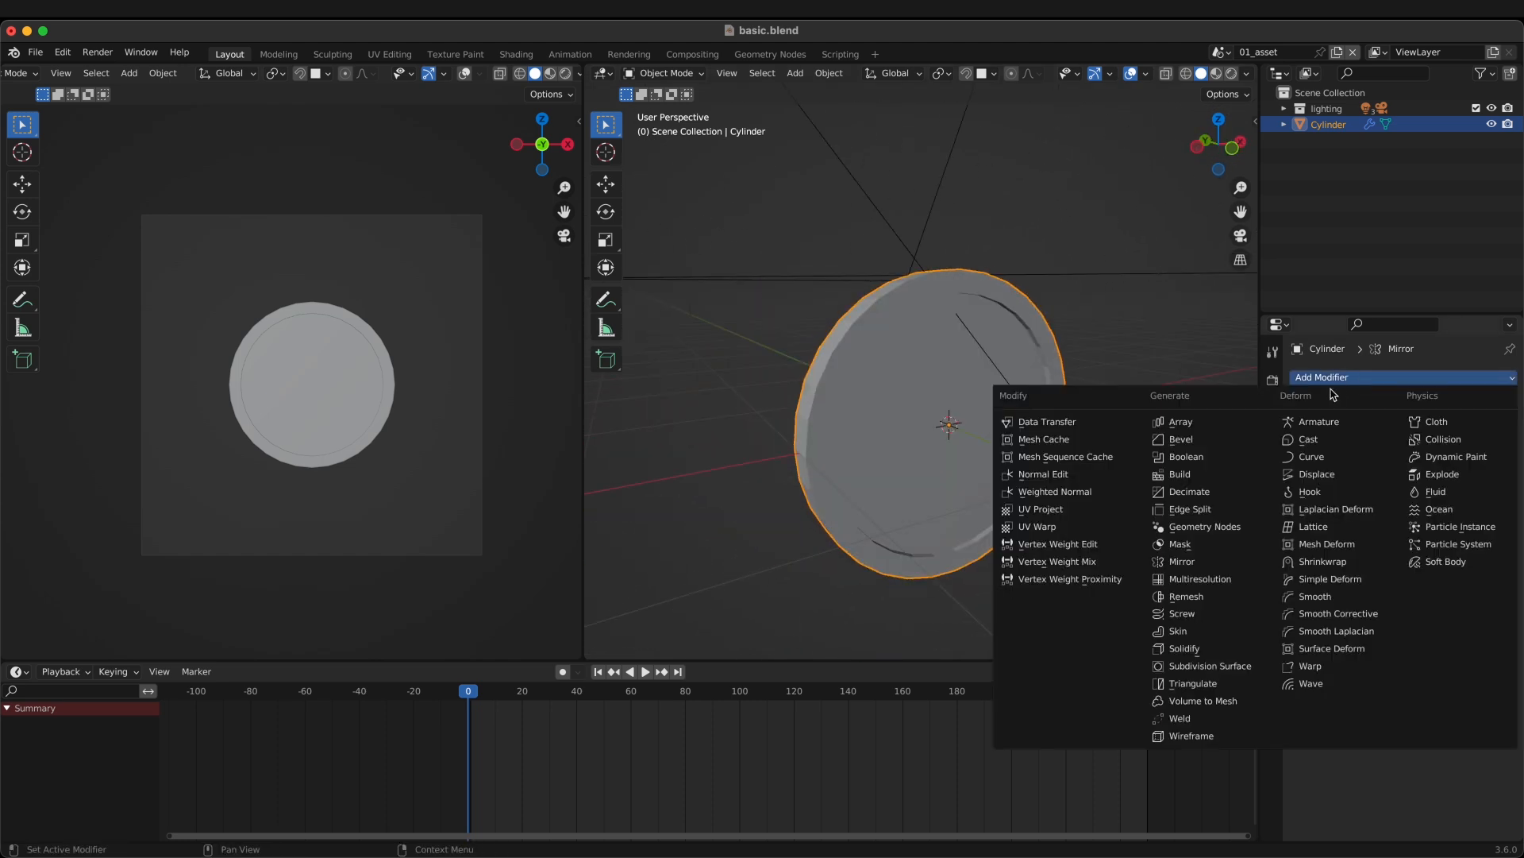
{"action": "left_click", "coordinate": [1244, 443]}
{"action": "middle_click_drag", "start_coordinate": [1243, 444], "coordinate": [1063, 460]}
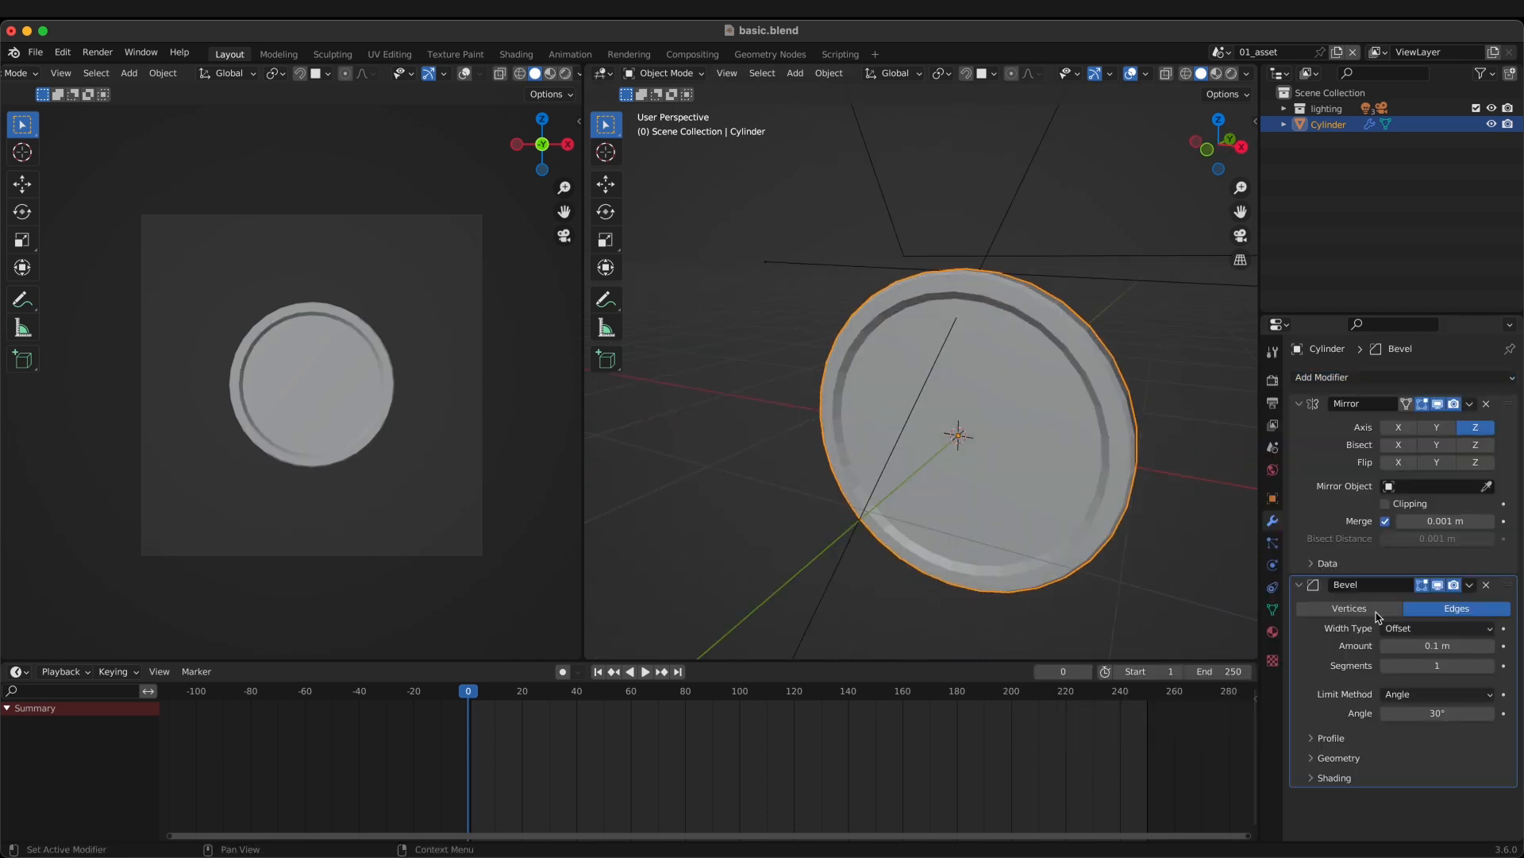
{"action": "left_click", "coordinate": [1437, 645]}
{"action": "type", "text": "0.02"}
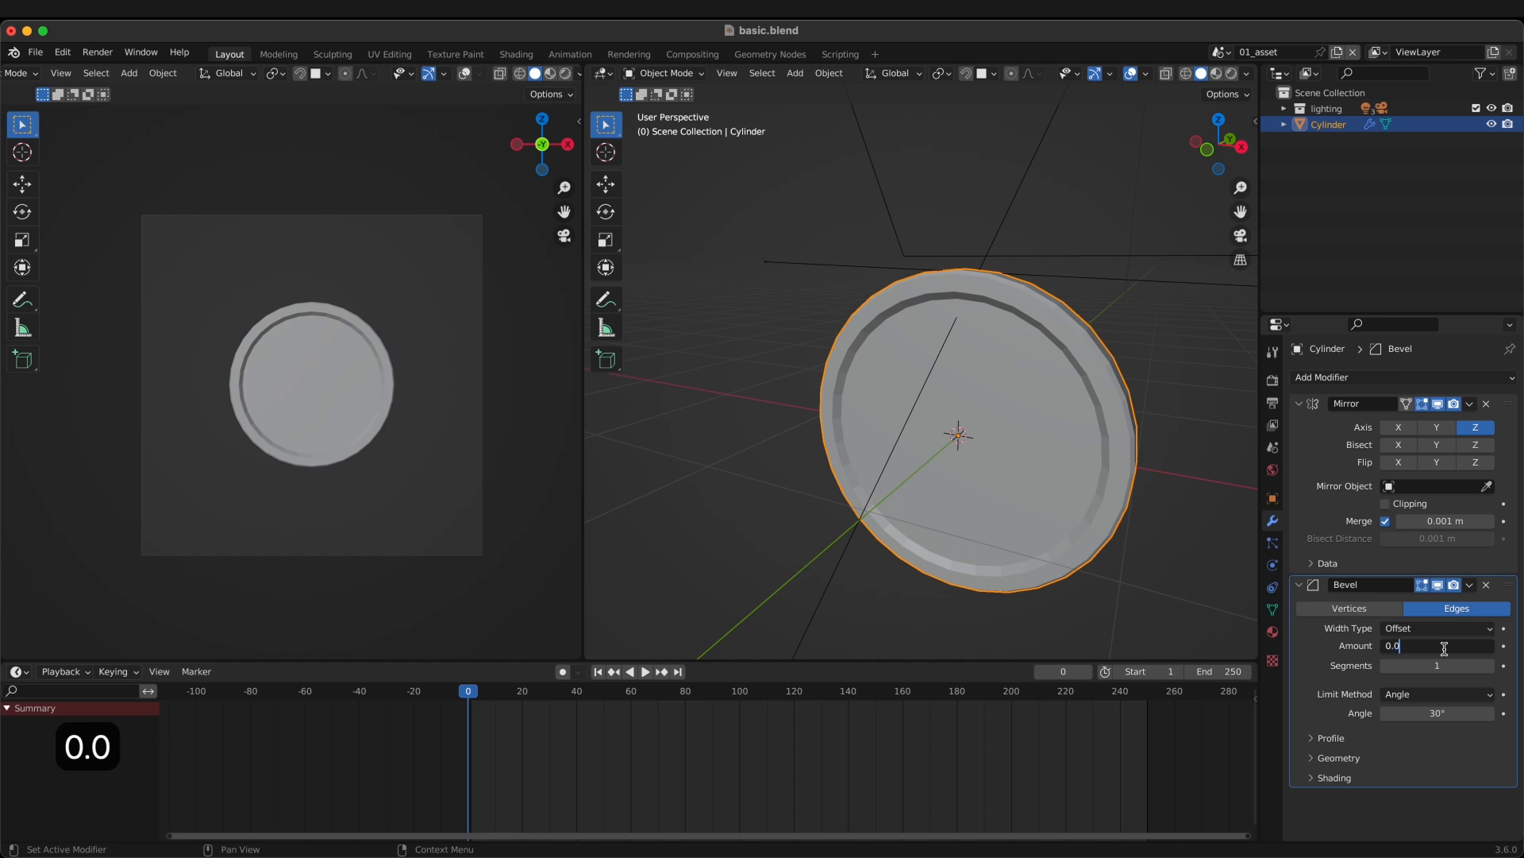
{"action": "key", "text": "Return"}
{"action": "left_click", "coordinate": [1442, 671]}
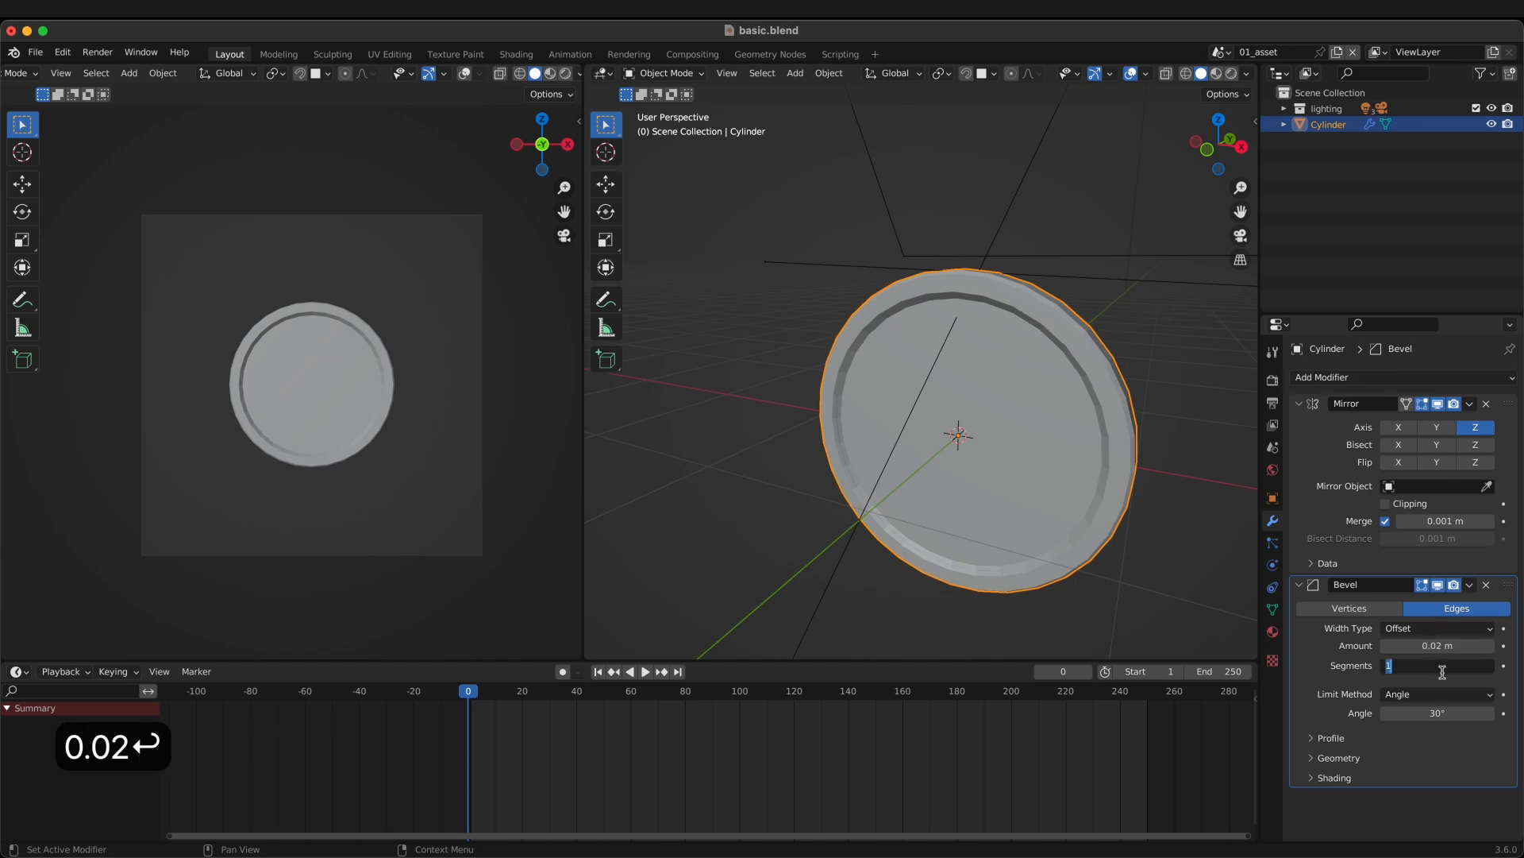
{"action": "type", "text": "10"}
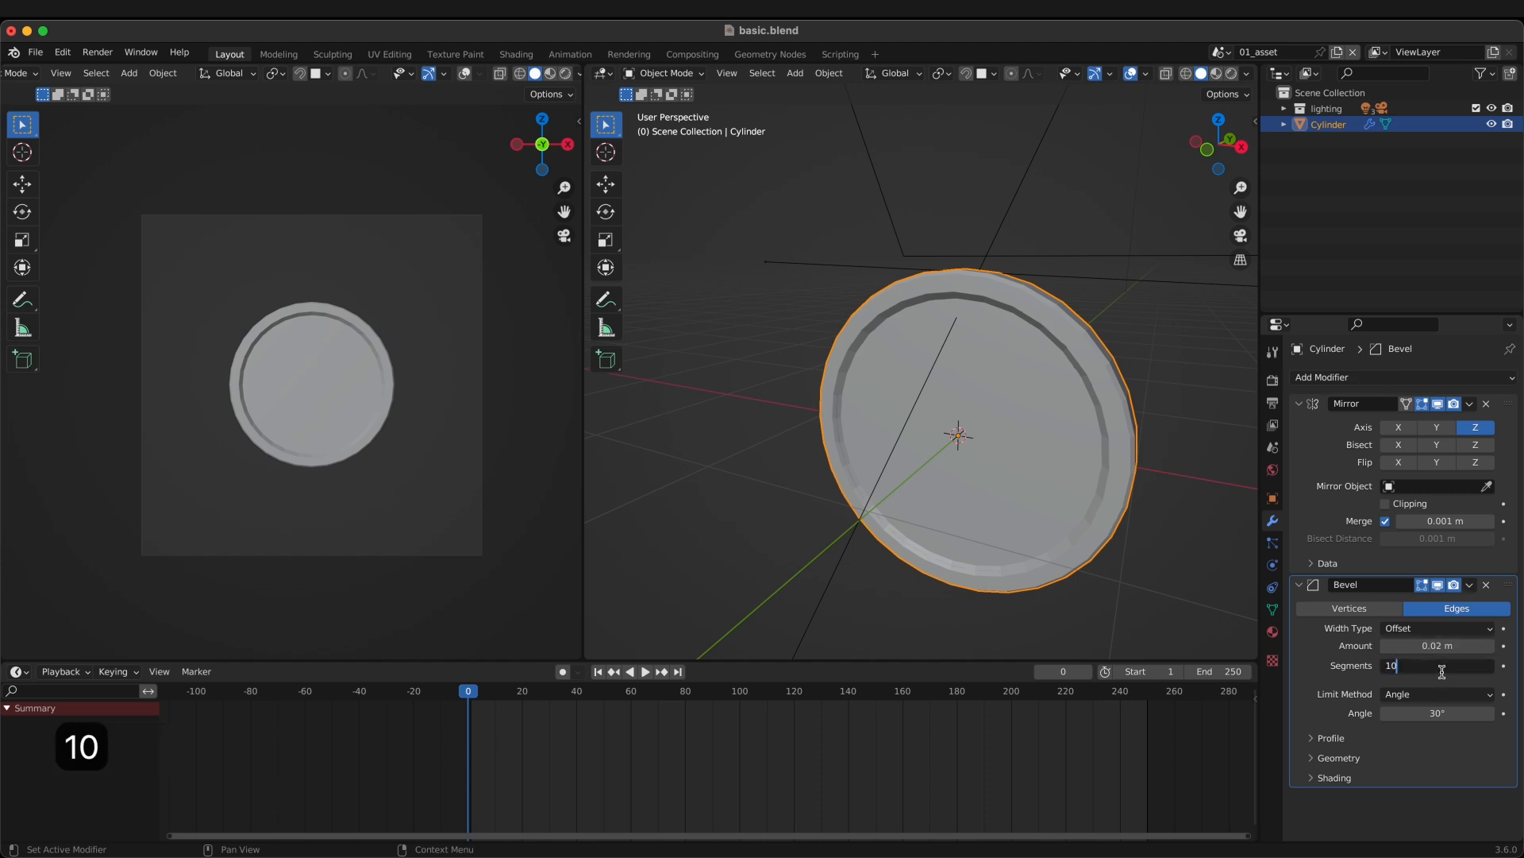
{"action": "key", "text": "Return"}
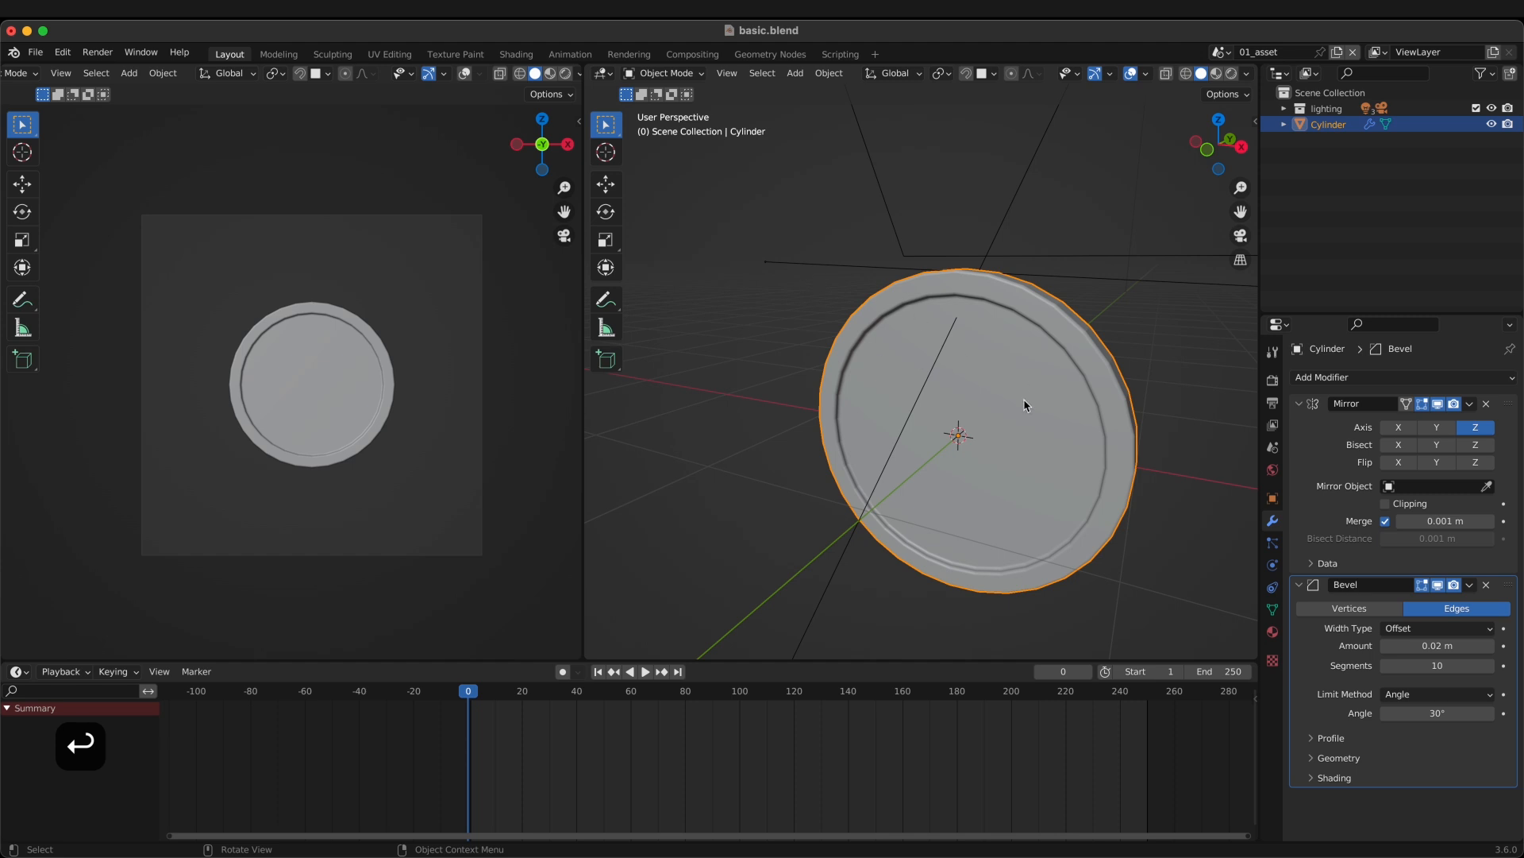
Step: Scale the disc up uniformly in the front view to fill about three quarters of the camera frame's width
{"action": "key", "text": "KP_1"}
{"action": "key", "text": "s"}
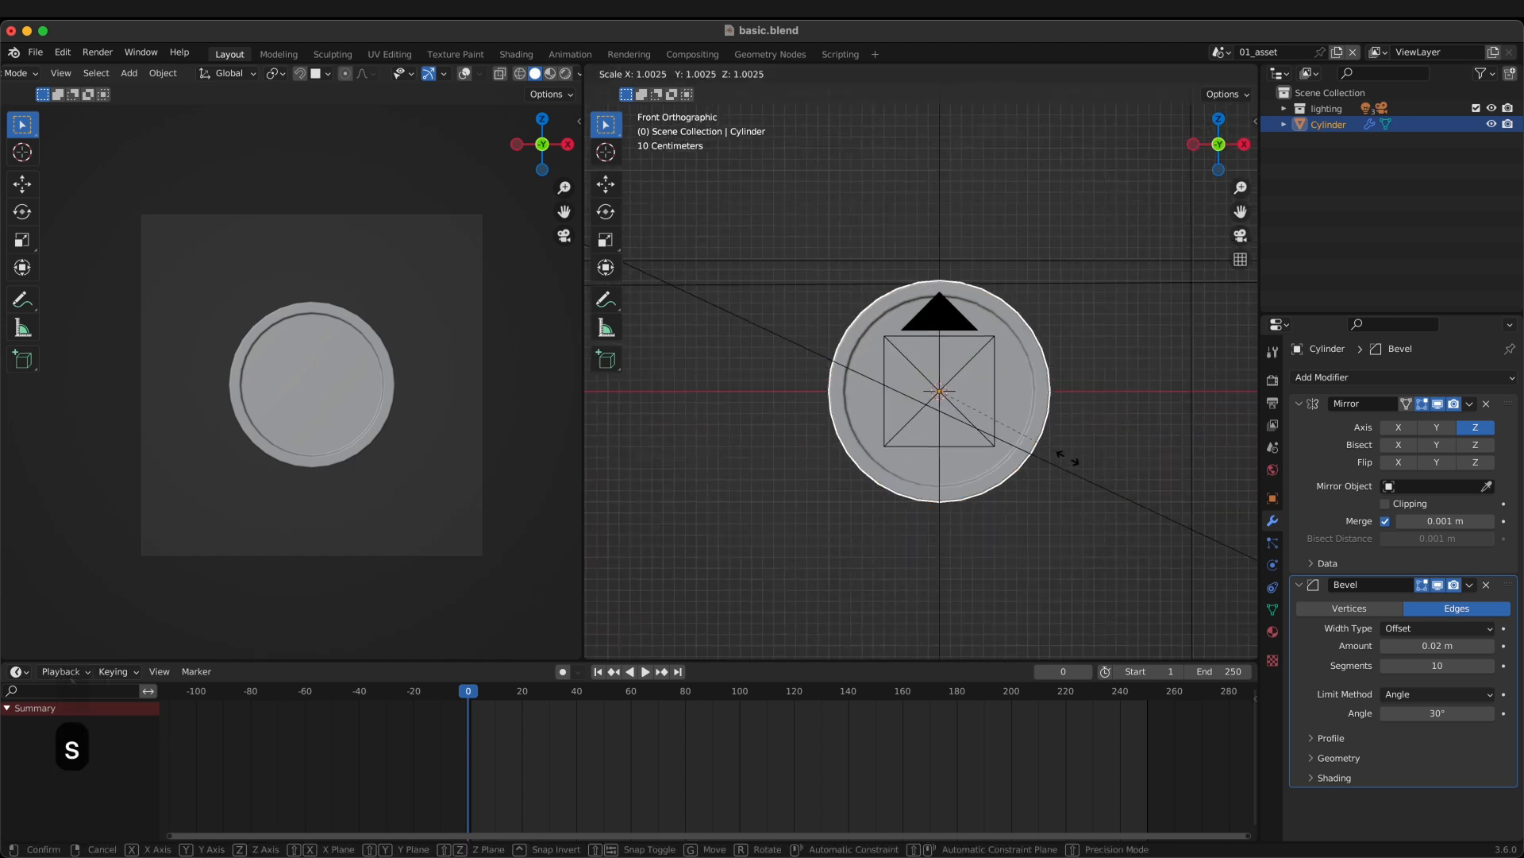
{"action": "left_click", "coordinate": [1135, 509]}
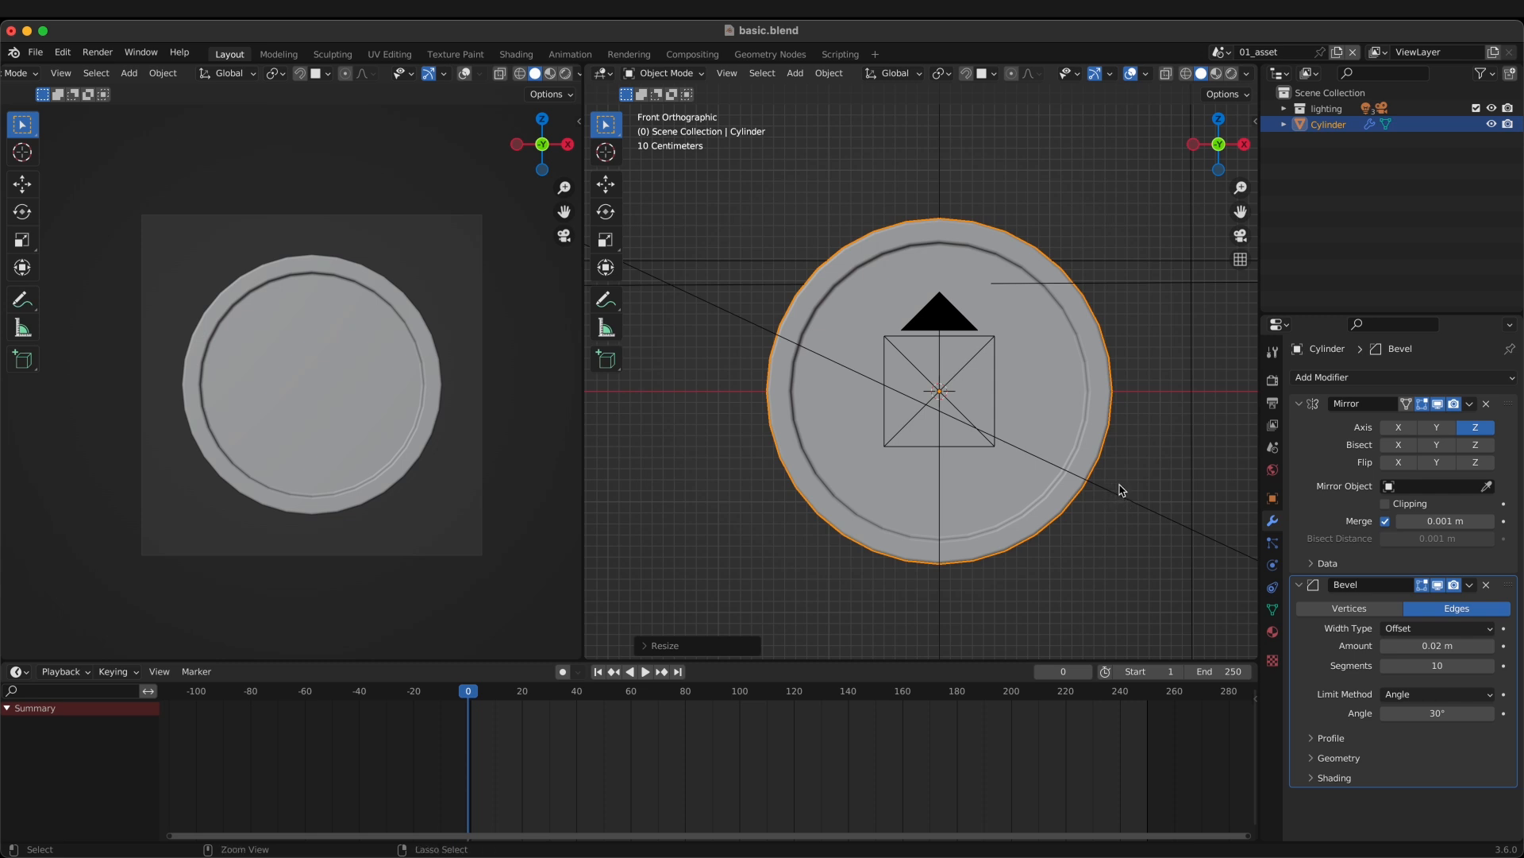
Step: Add a level 2 Subdivision modifier to the disc and shade it smooth
{"action": "key", "text": "super+2"}
{"action": "scroll", "coordinate": [1360, 450], "scroll_direction": "down", "scroll_amount": 3}
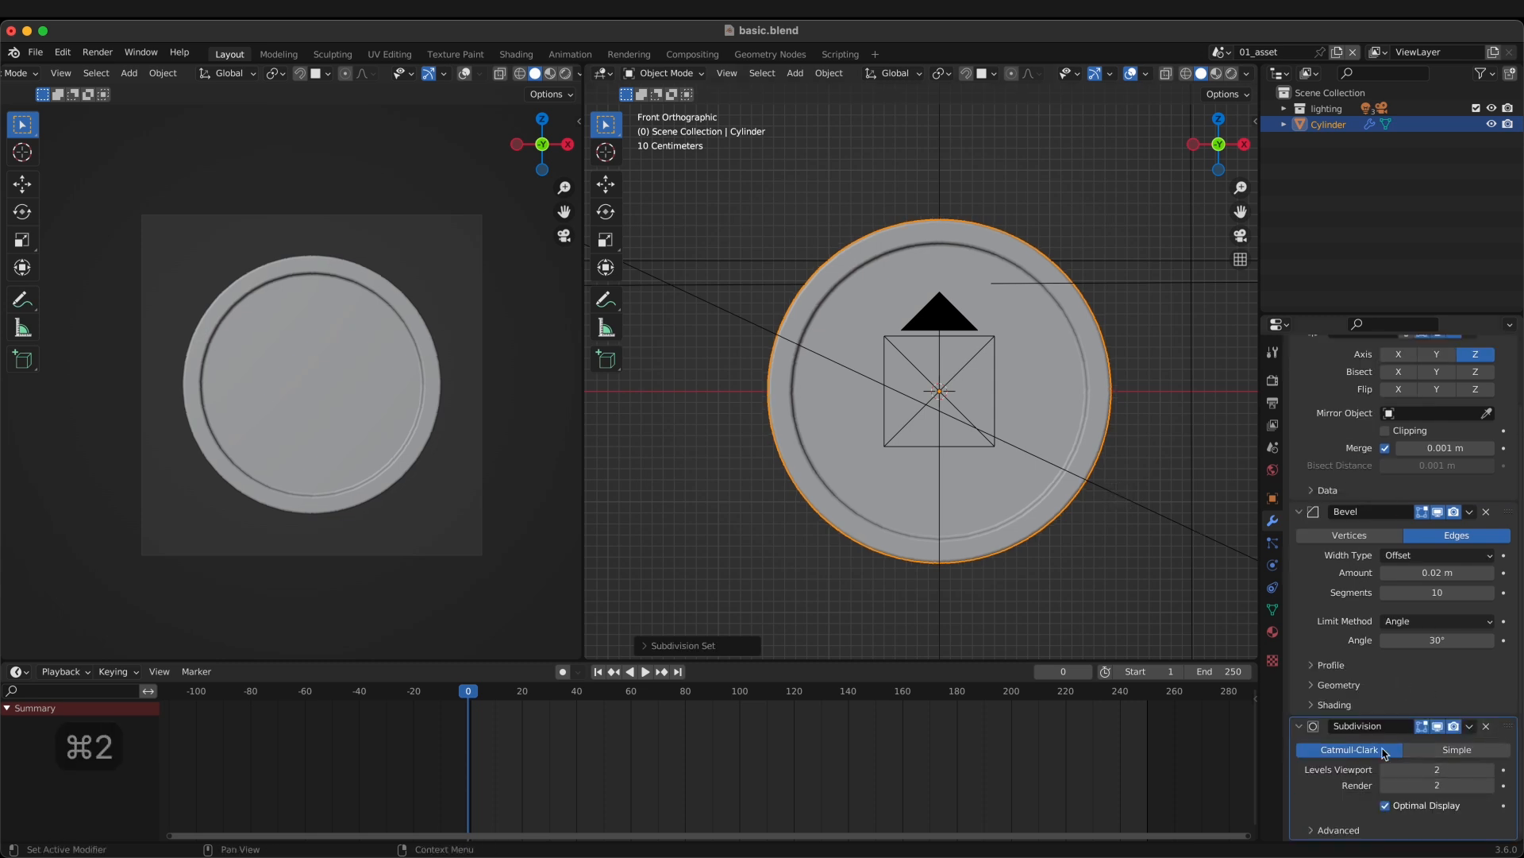
{"action": "middle_click_drag", "start_coordinate": [1132, 414], "coordinate": [1136, 441], "text": "shift"}
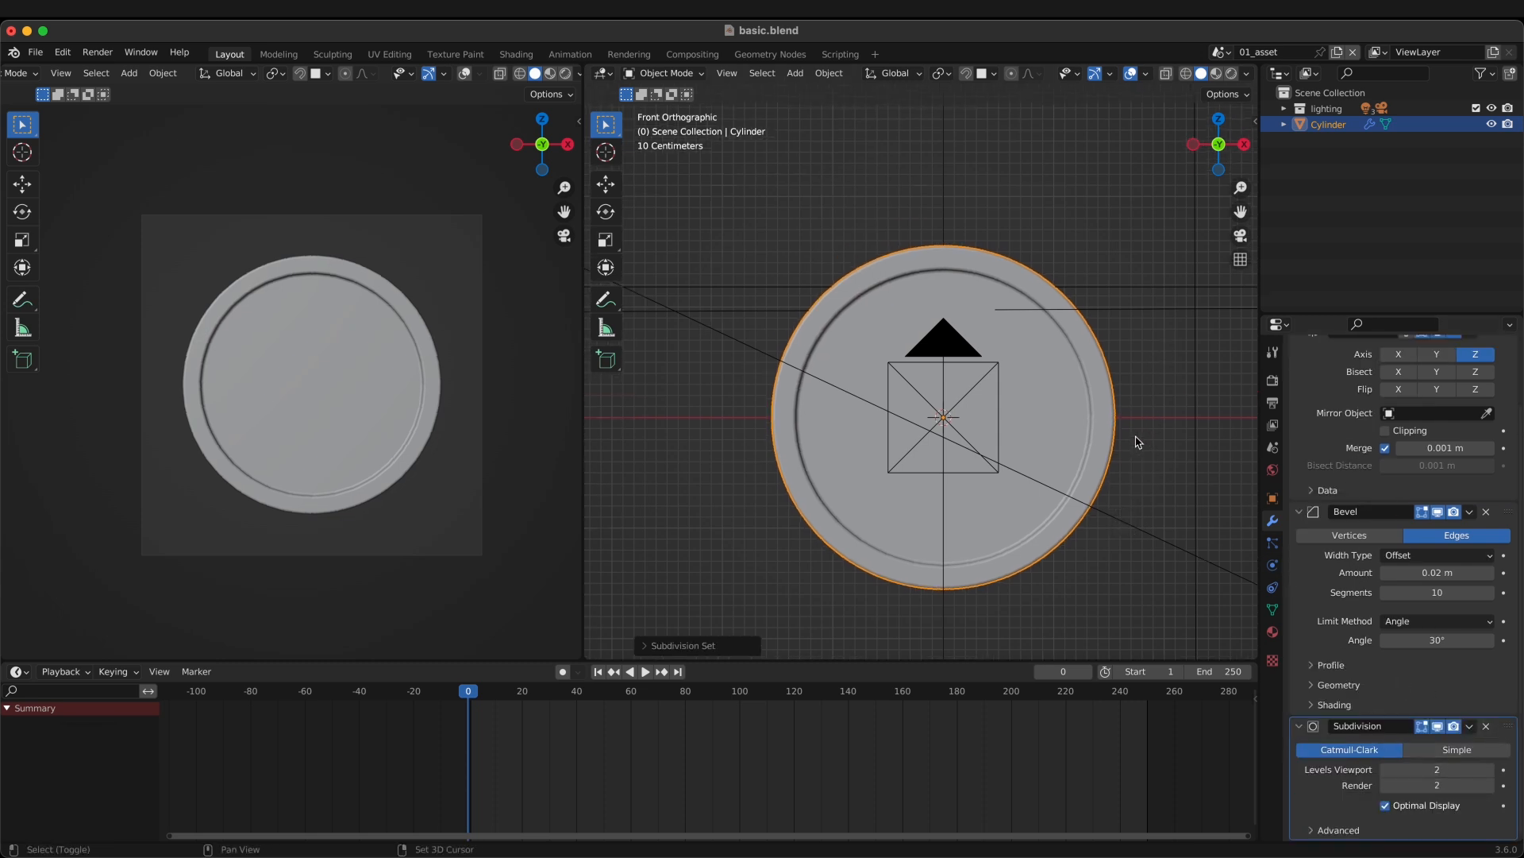
{"action": "right_click", "coordinate": [1075, 370]}
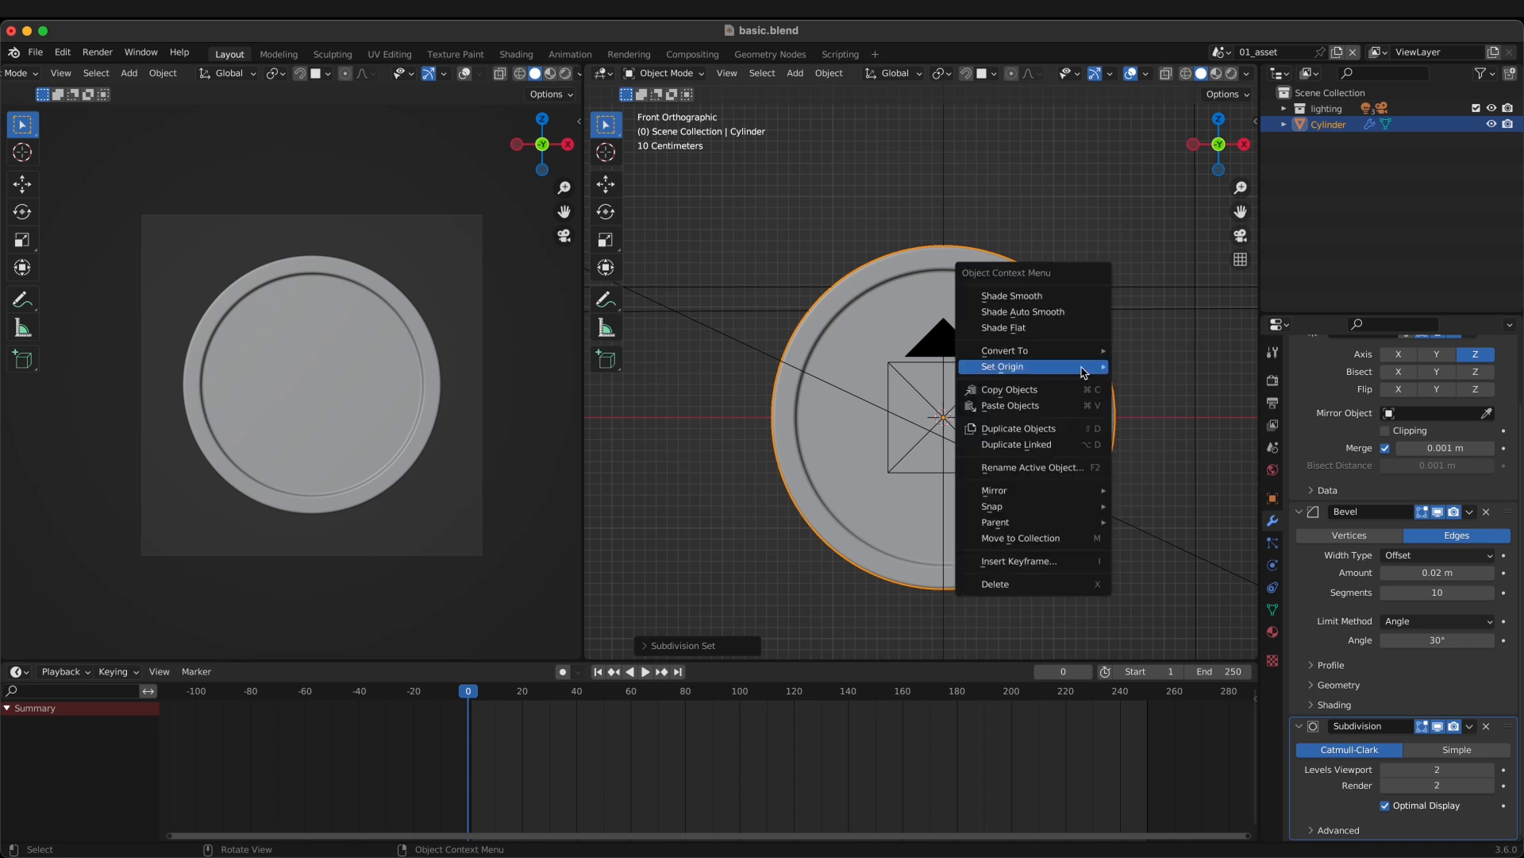
{"action": "left_click", "coordinate": [1061, 313]}
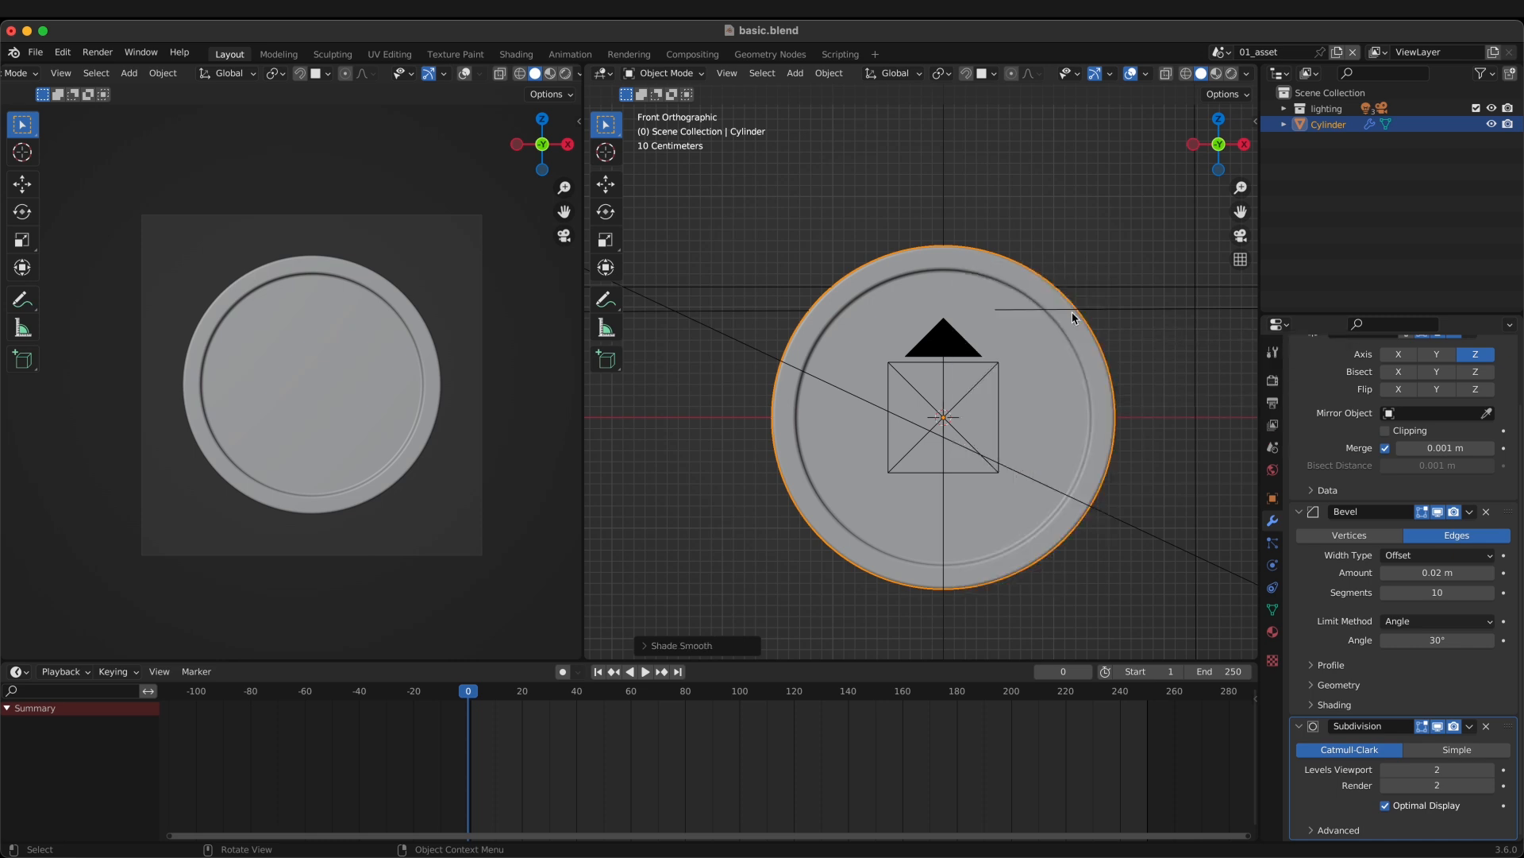
{"action": "middle_click_drag", "start_coordinate": [1075, 313], "coordinate": [913, 295]}
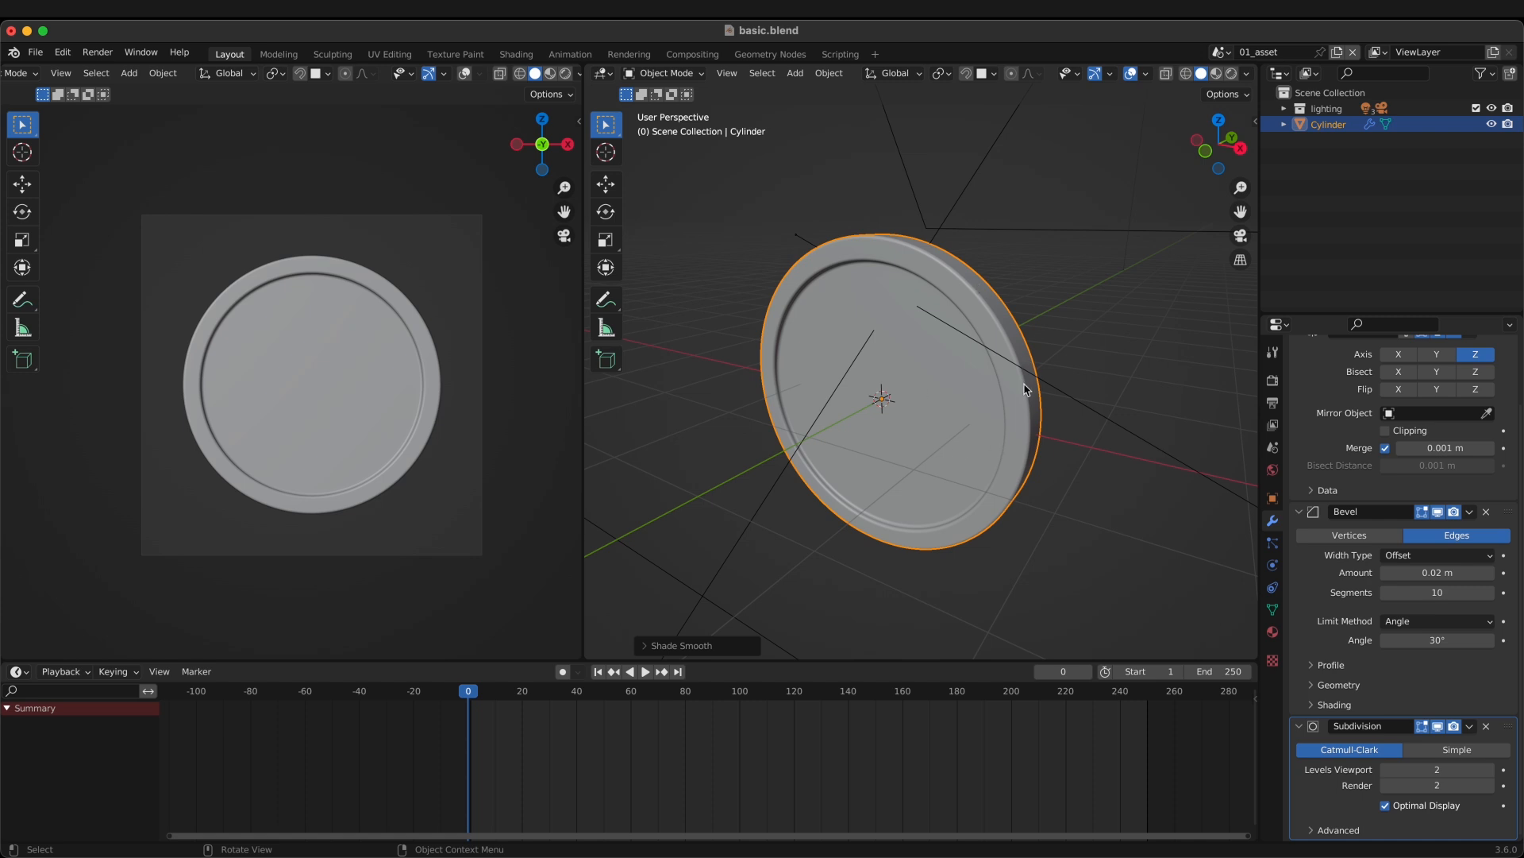
{"action": "middle_click_drag", "start_coordinate": [1024, 389], "coordinate": [970, 437]}
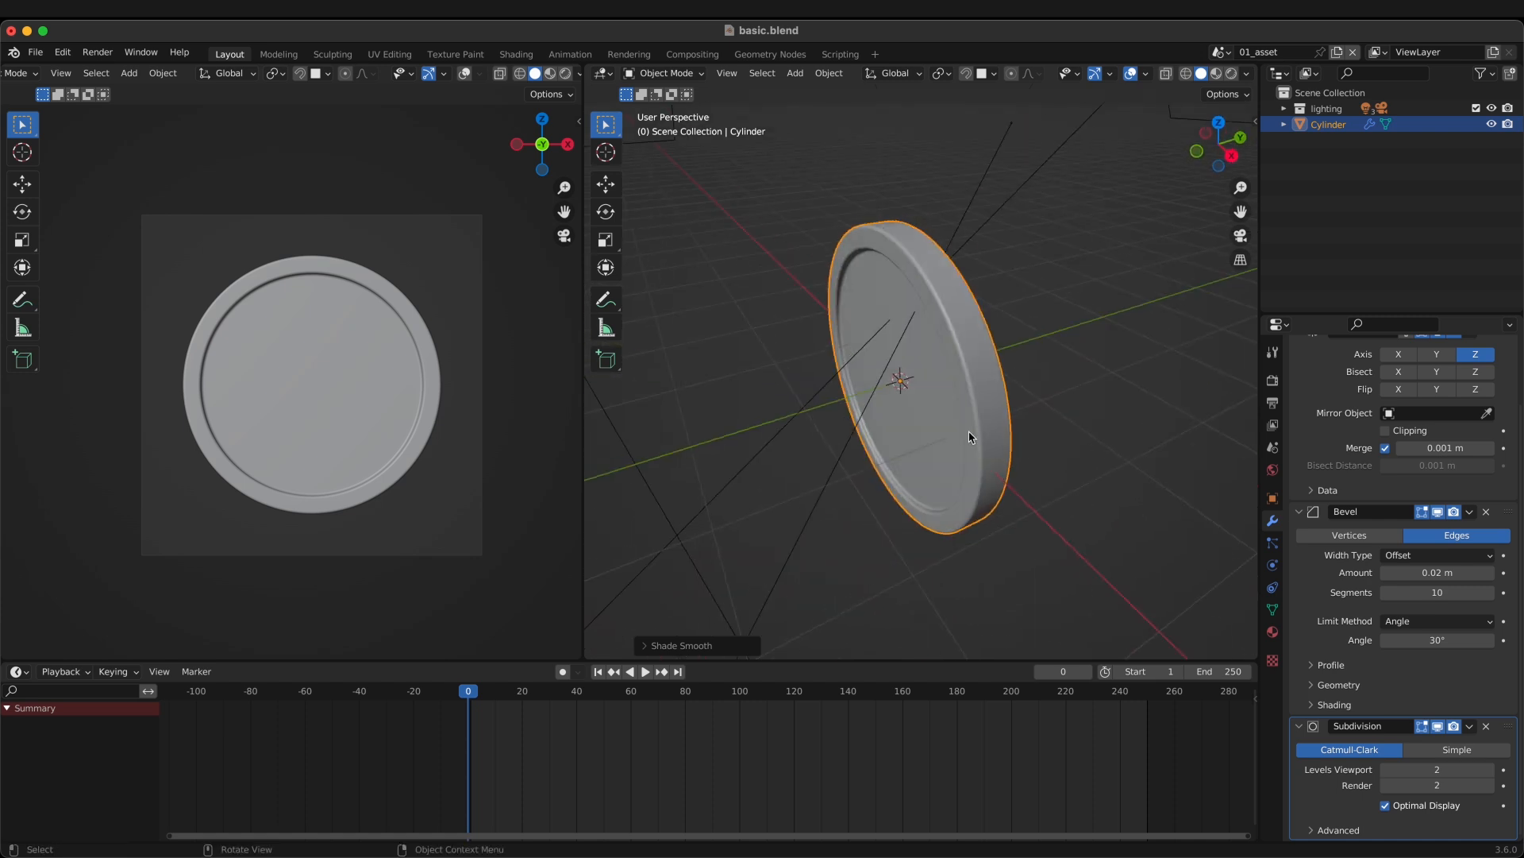
{"action": "middle_click_drag", "start_coordinate": [881, 373], "coordinate": [993, 437]}
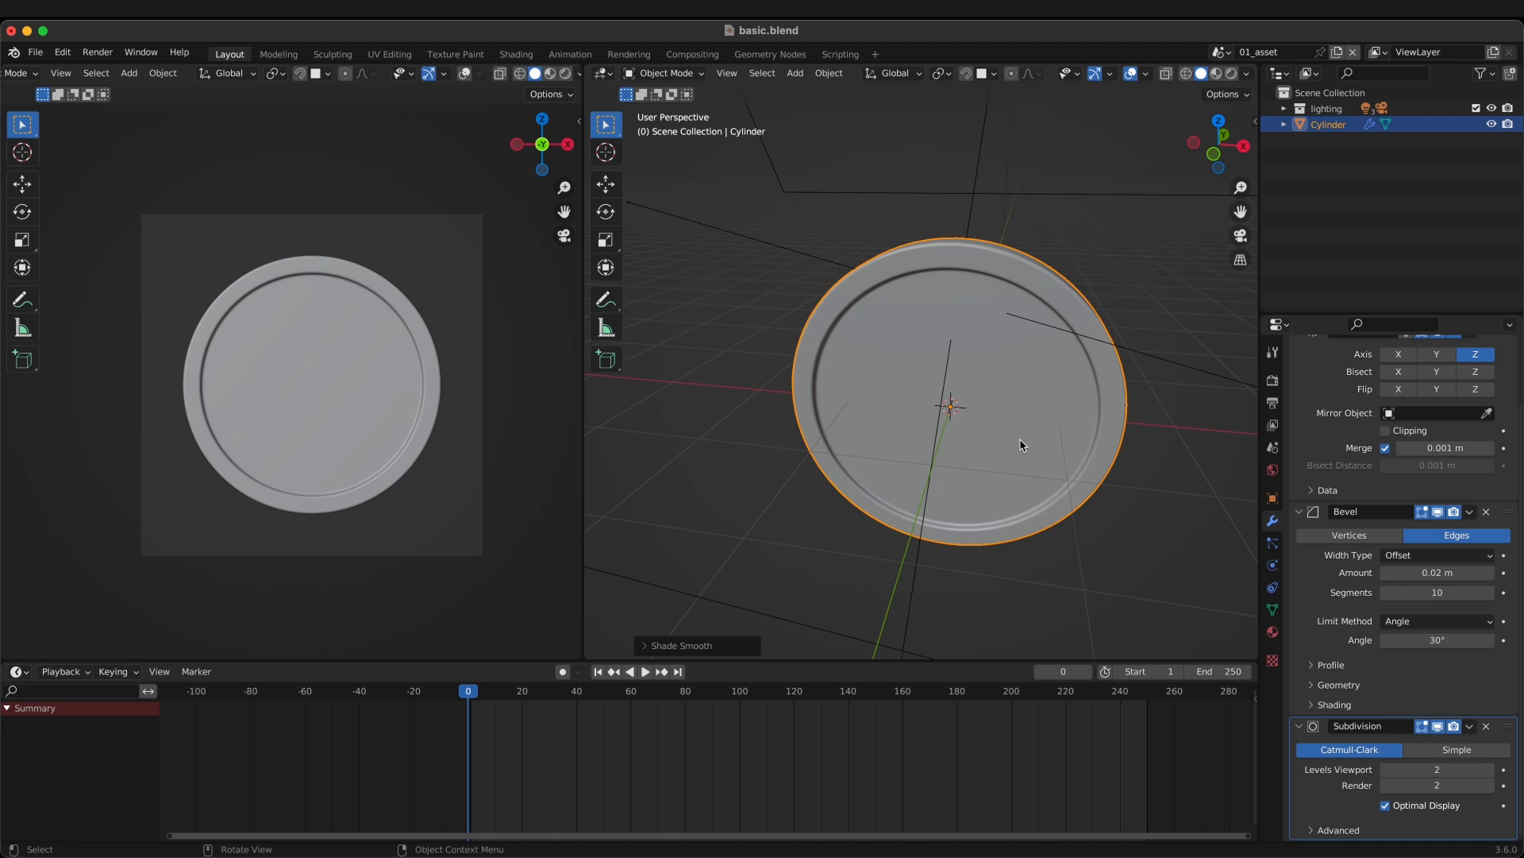
Step: Import the file won.svg from the 01_coin folder as a Scalable Vector Graphics file
{"action": "left_click", "coordinate": [36, 53]}
{"action": "mouse_move", "coordinate": [105, 270]}
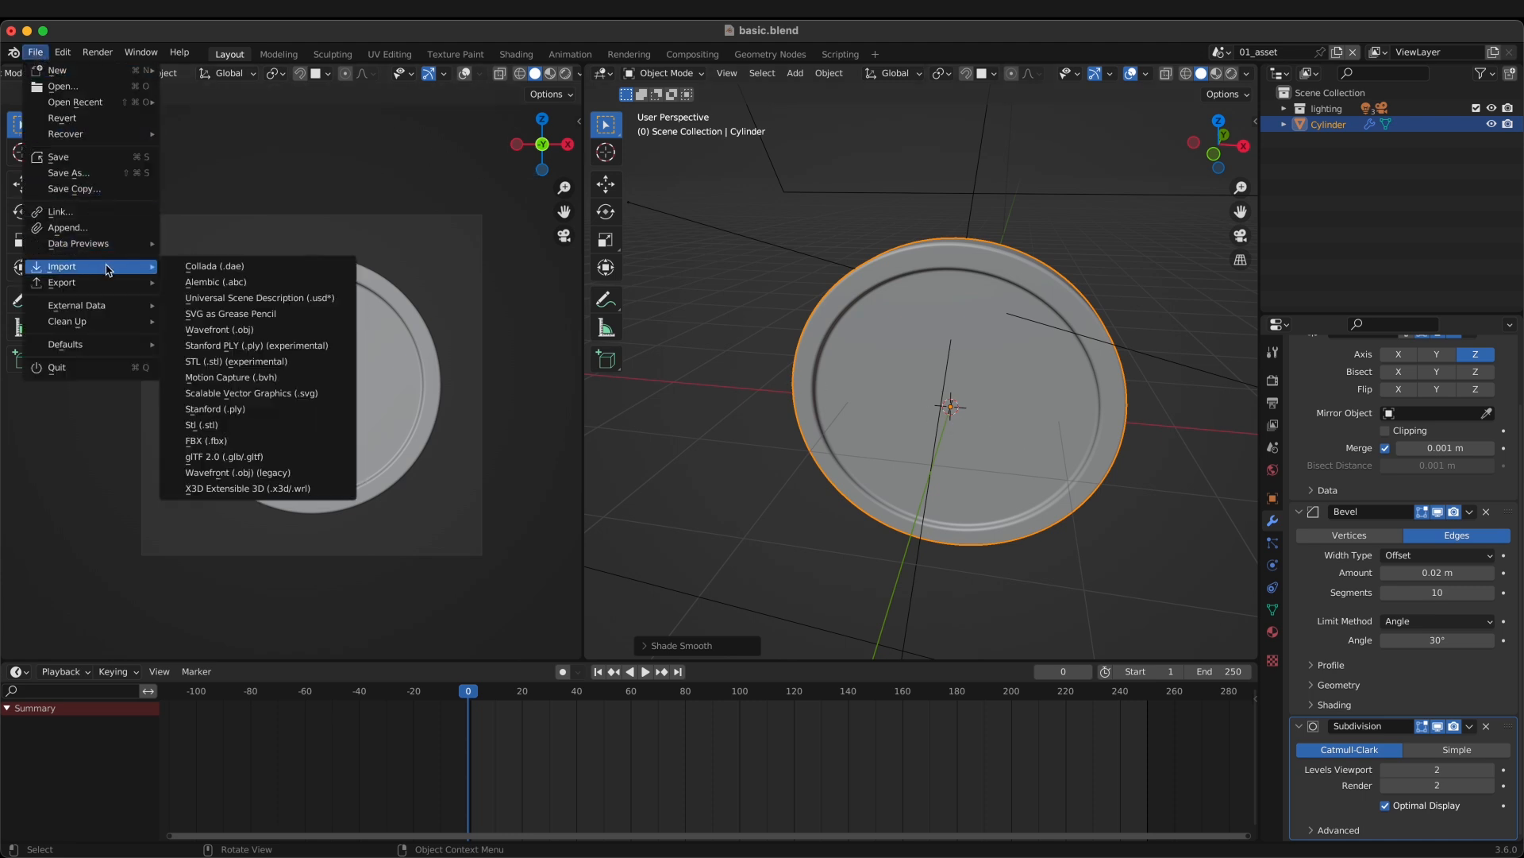
{"action": "left_click", "coordinate": [334, 402]}
{"action": "double_click", "coordinate": [603, 333]}
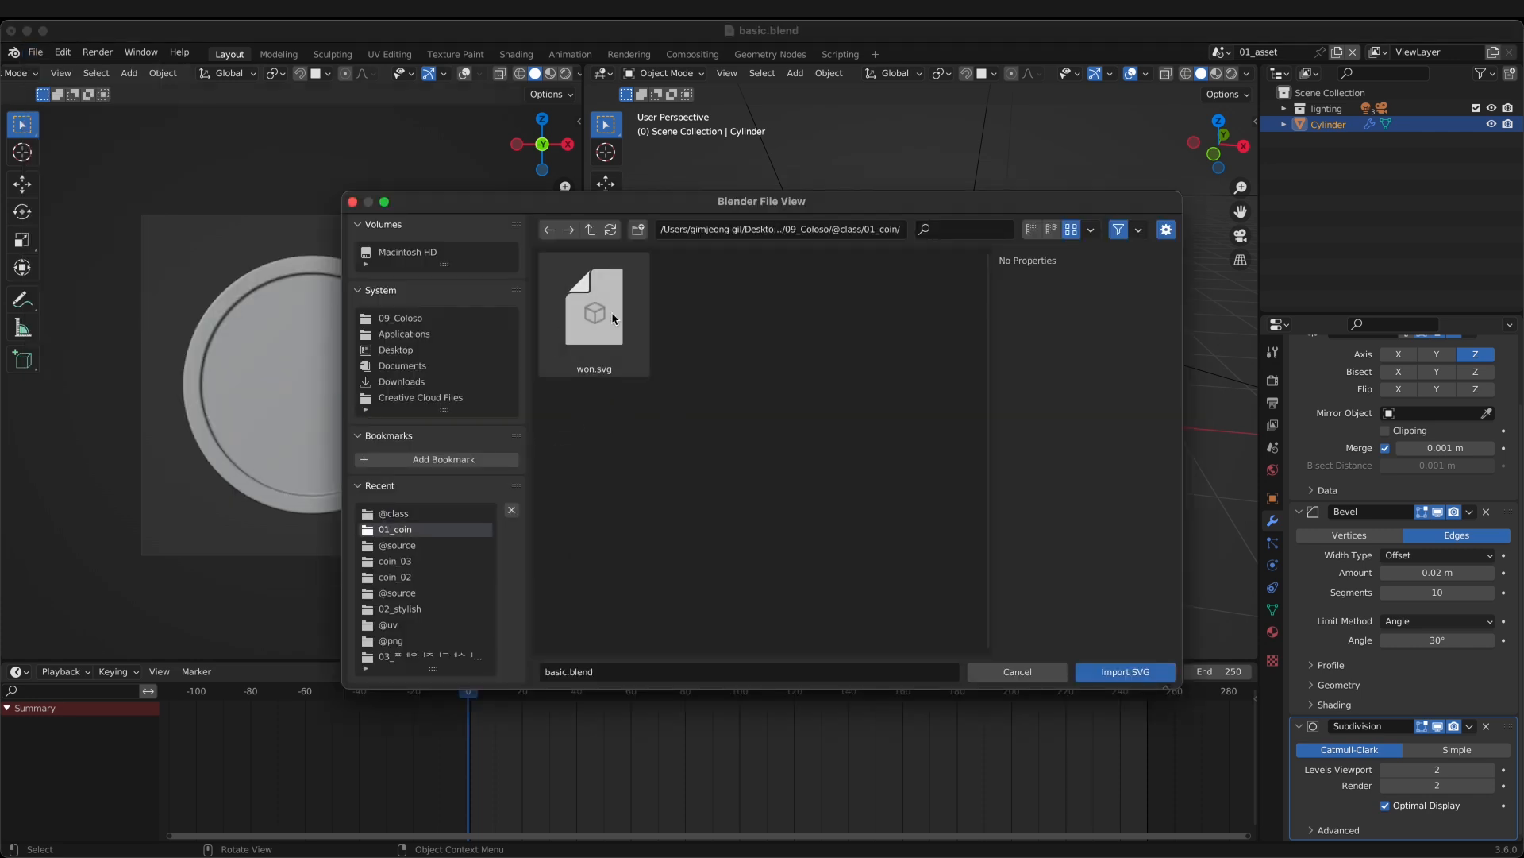
{"action": "left_click", "coordinate": [617, 336]}
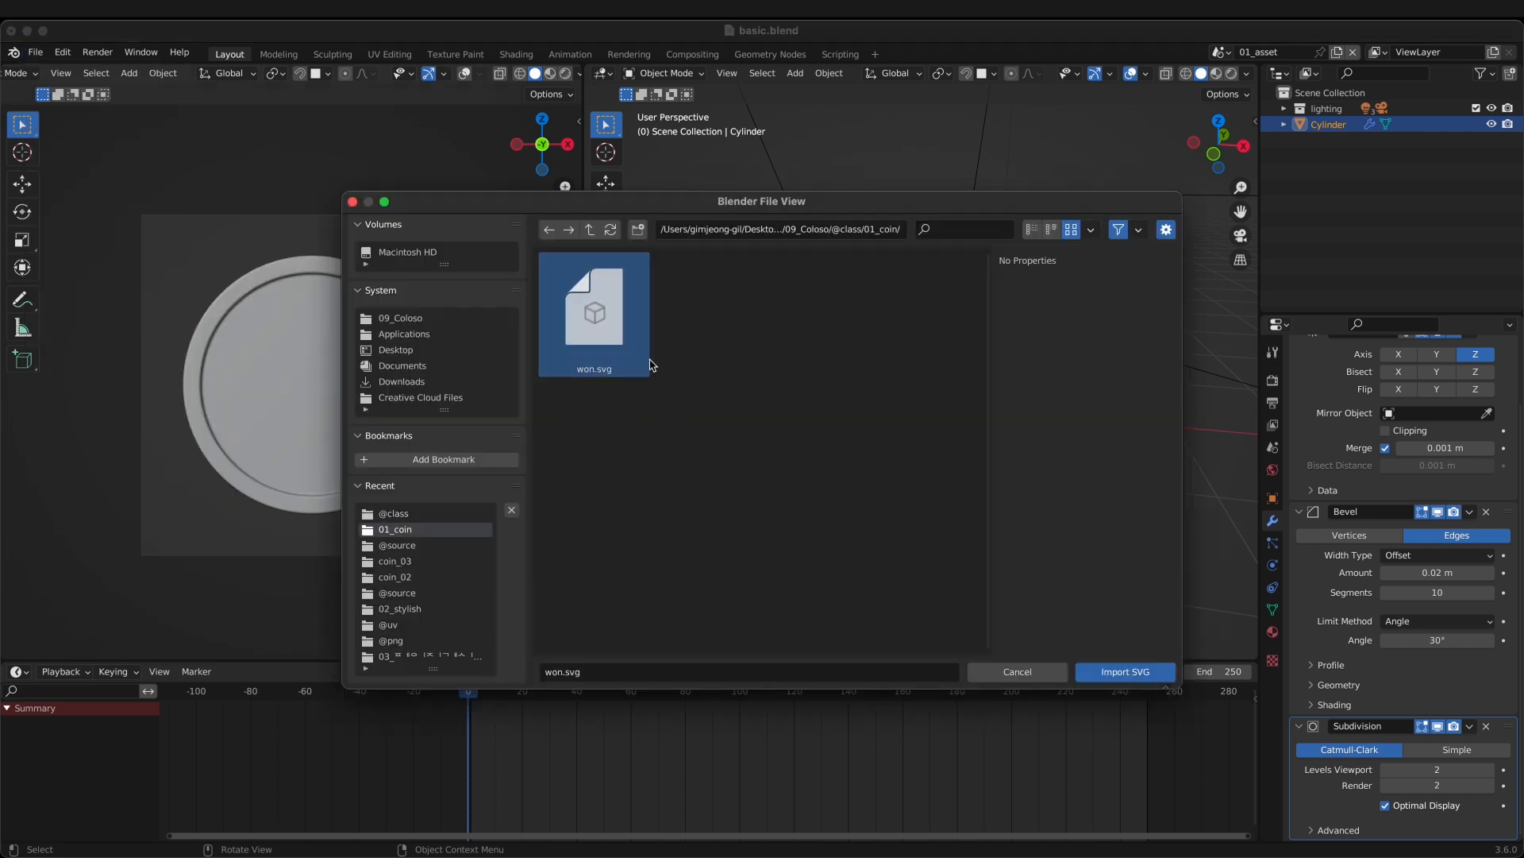
{"action": "double_click", "coordinate": [619, 335]}
Step: Scale the imported won curve up uniformly in the front view to a little under half the disc's width
{"action": "key", "text": "grave"}
{"action": "middle_click_drag", "start_coordinate": [1026, 427], "coordinate": [962, 431]}
{"action": "left_click", "coordinate": [900, 385]}
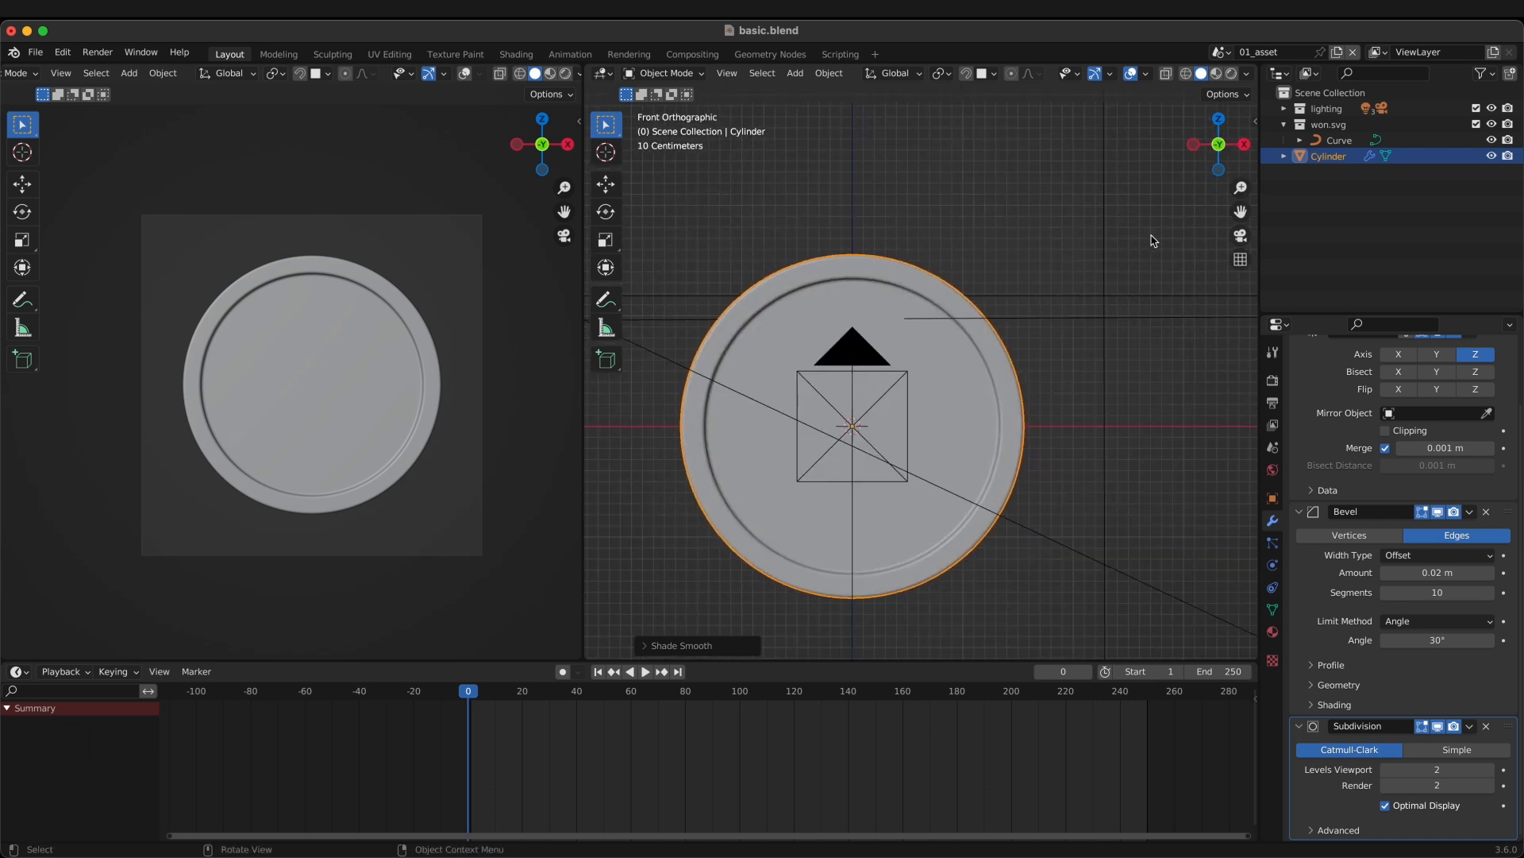
{"action": "left_click", "coordinate": [1382, 126]}
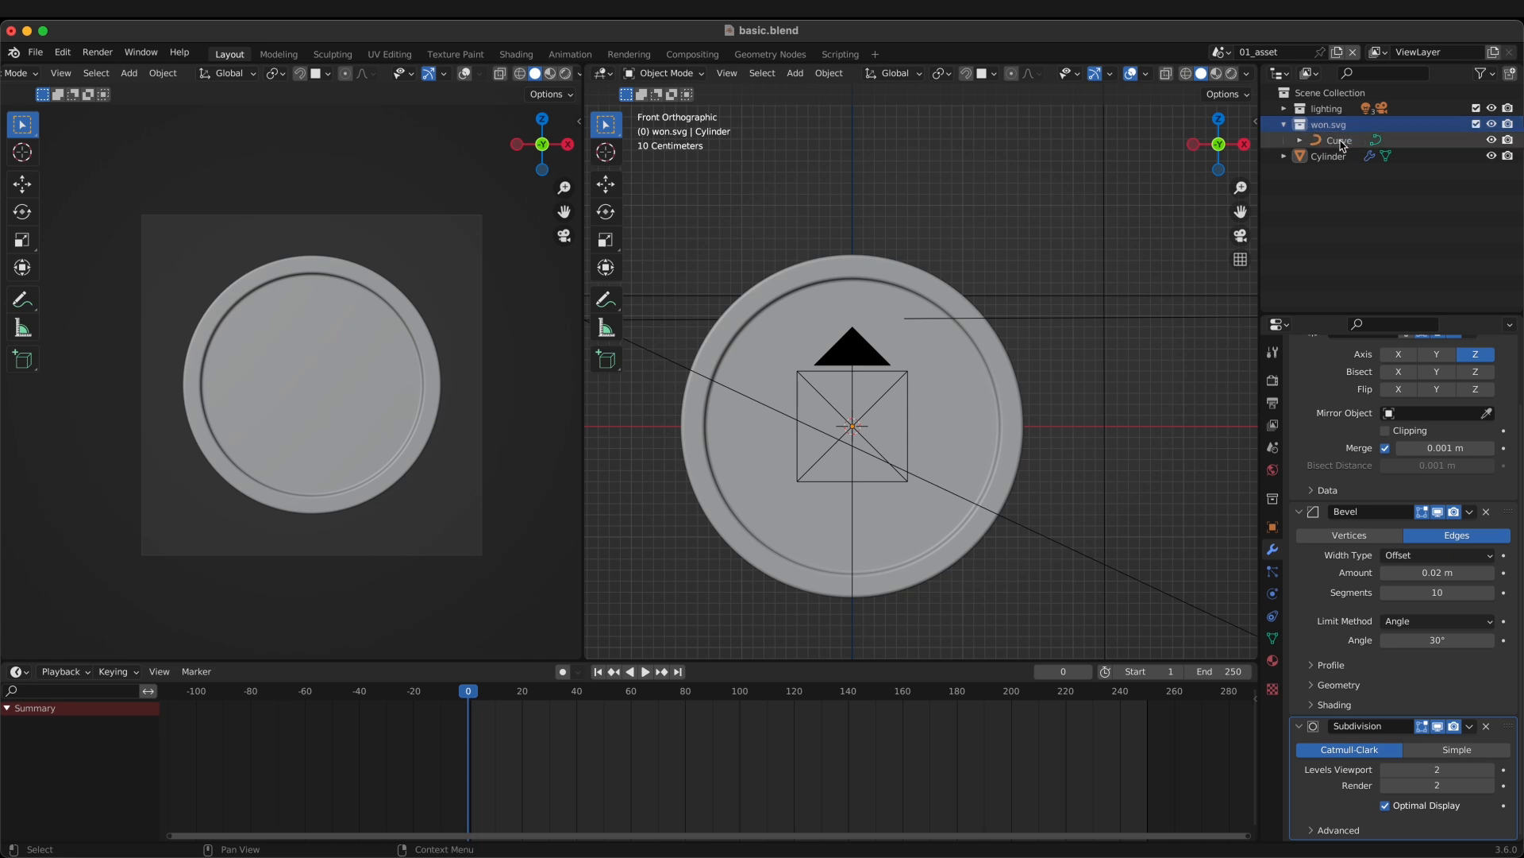
{"action": "left_click", "coordinate": [1342, 140]}
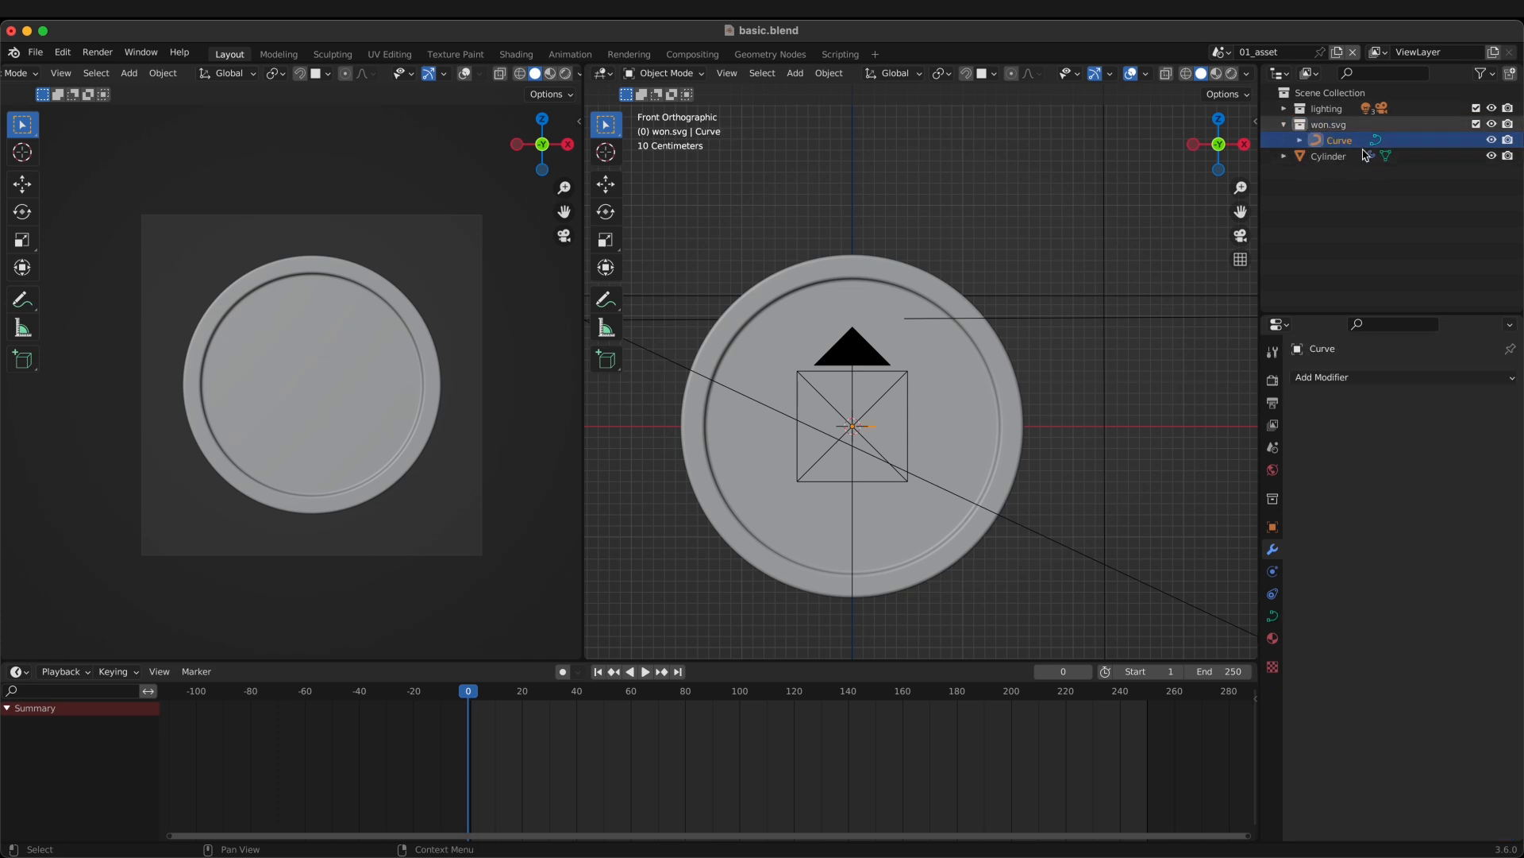
{"action": "middle_click_drag", "start_coordinate": [1043, 404], "coordinate": [1073, 379], "text": "shift"}
{"action": "middle_click_drag", "start_coordinate": [919, 408], "coordinate": [896, 413], "text": "shift"}
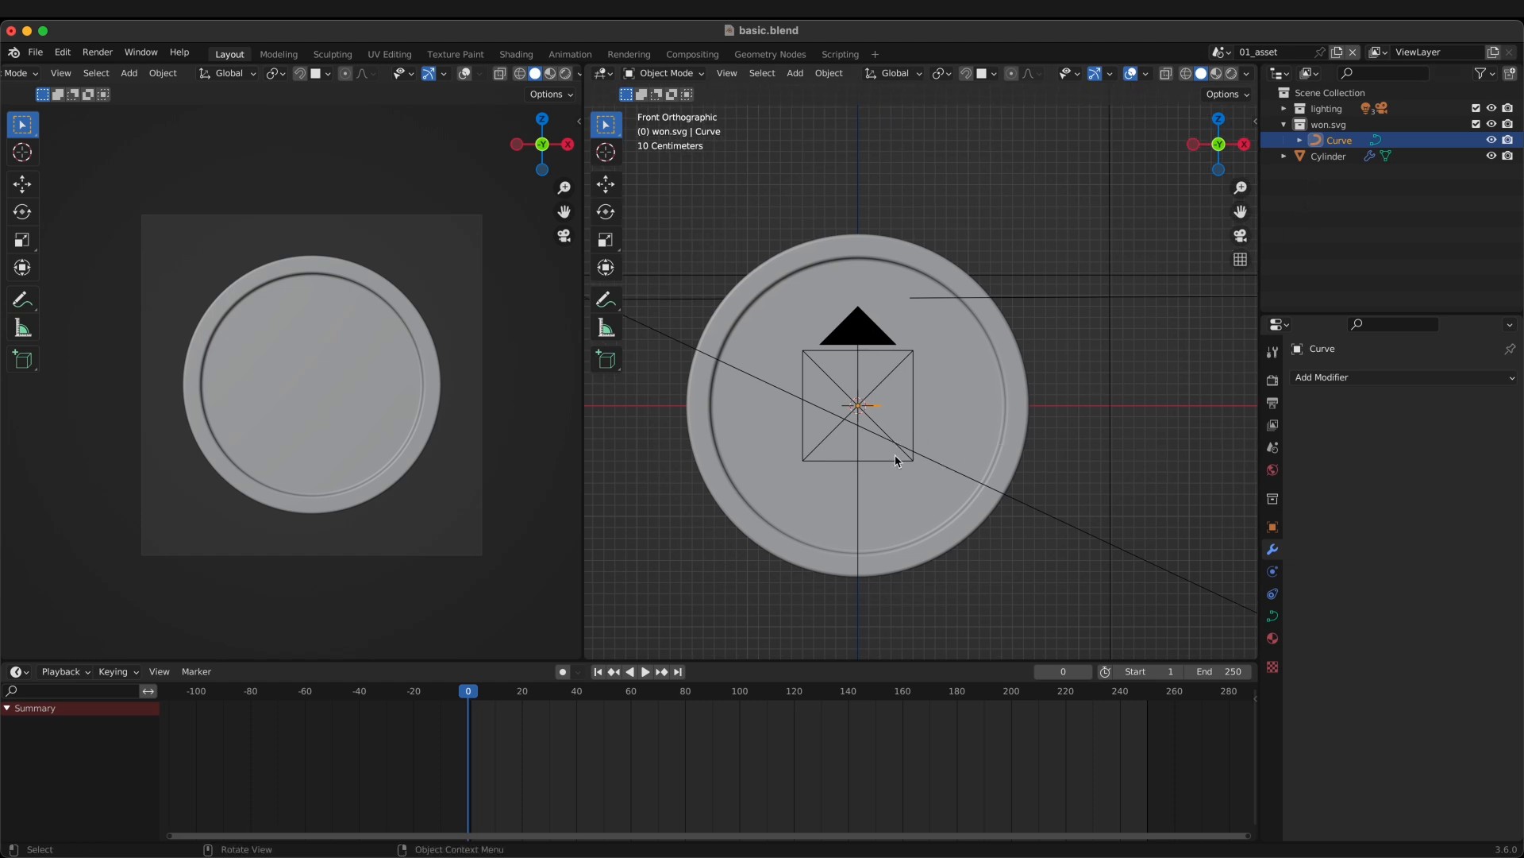
{"action": "key", "text": "s"}
{"action": "left_click", "coordinate": [1128, 529]}
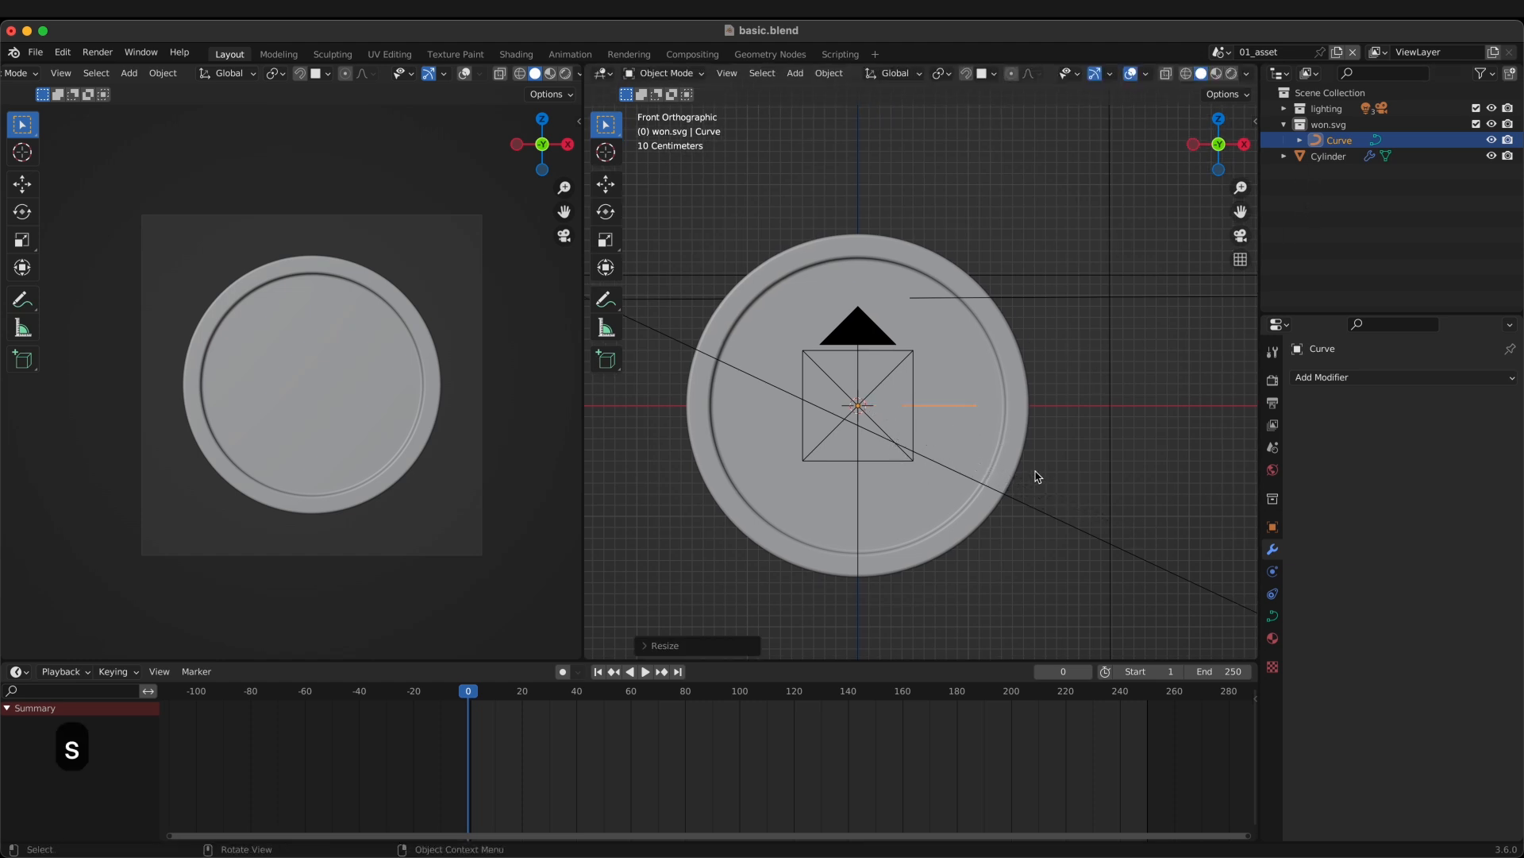
{"action": "key", "text": "s"}
{"action": "left_click", "coordinate": [1209, 535]}
{"action": "middle_click_drag", "start_coordinate": [1120, 466], "coordinate": [1011, 497], "text": "shift"}
{"action": "key", "text": "s"}
{"action": "left_click", "coordinate": [1072, 495]}
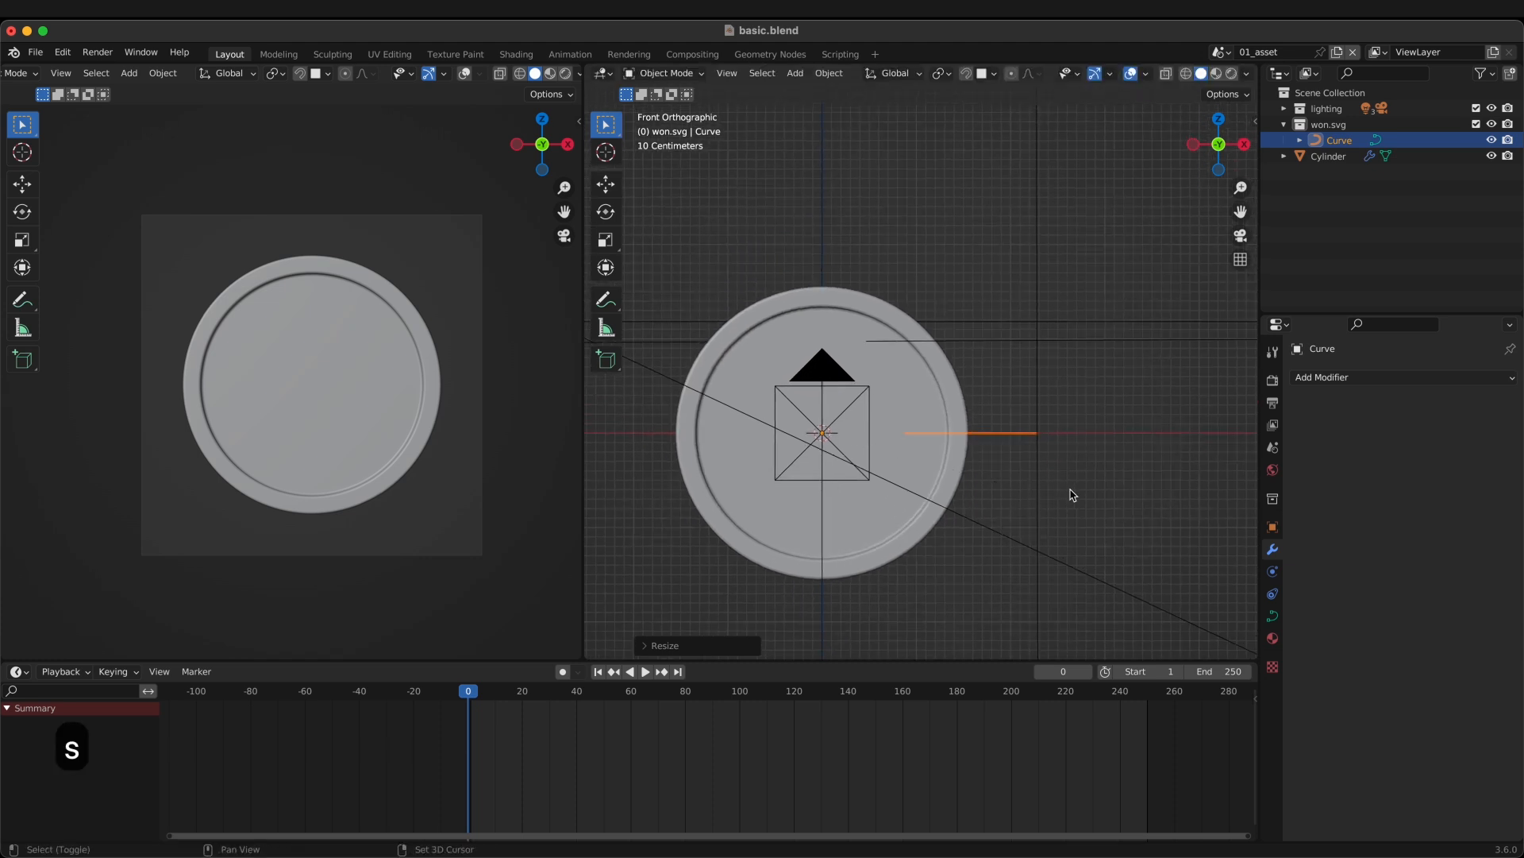
Step: Rotate the won curve 90° about the global X axis so it faces the front view
{"action": "key", "text": "r"}
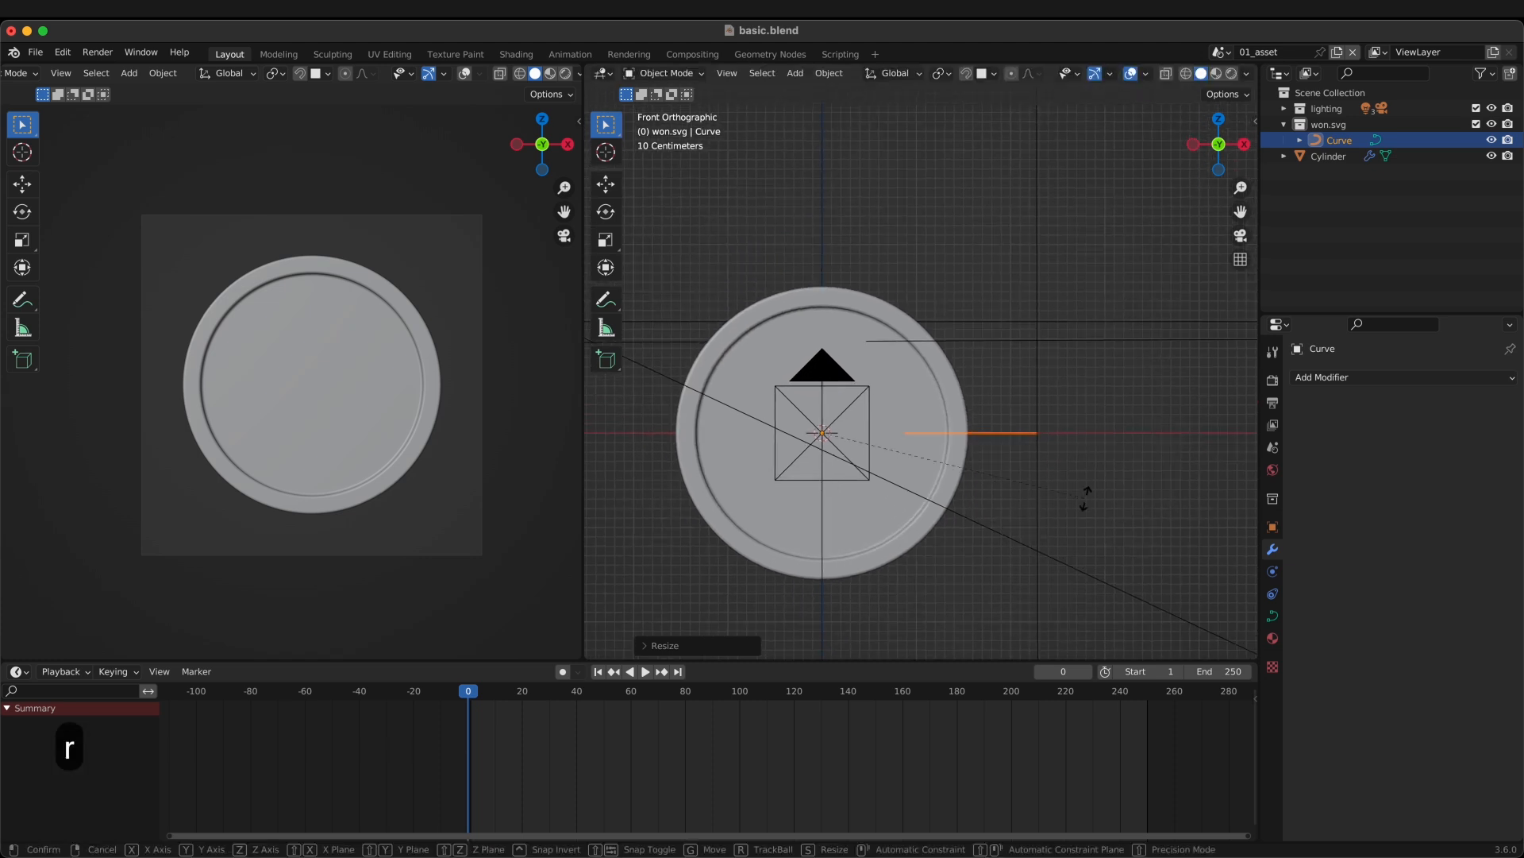
{"action": "key", "text": "x"}
{"action": "key", "text": "9"}
{"action": "key", "text": "0"}
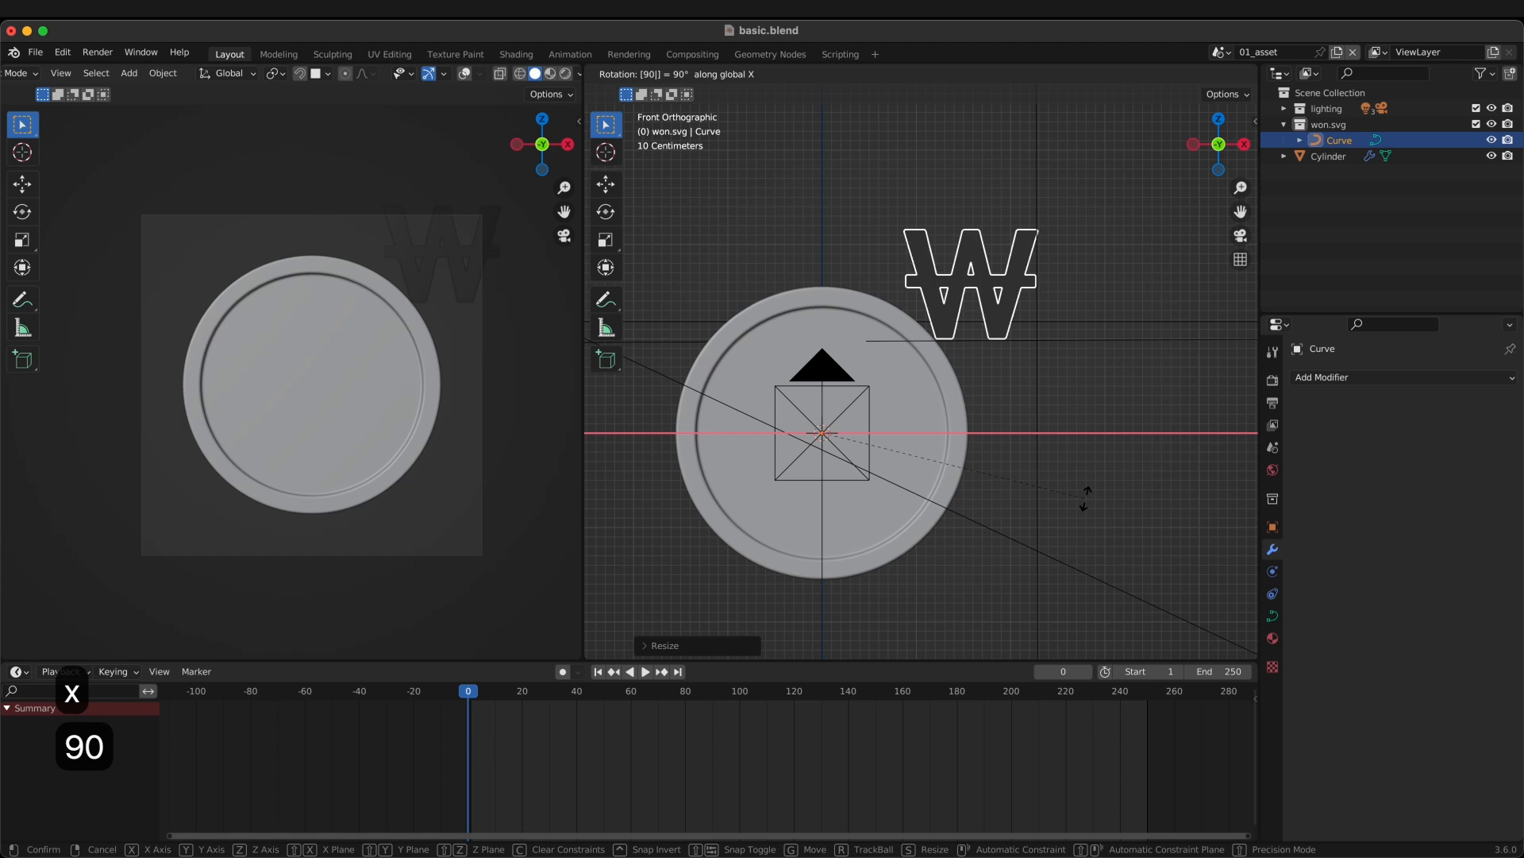
{"action": "key", "text": "Return"}
{"action": "middle_click_drag", "start_coordinate": [1053, 440], "coordinate": [1072, 445], "text": "shift"}
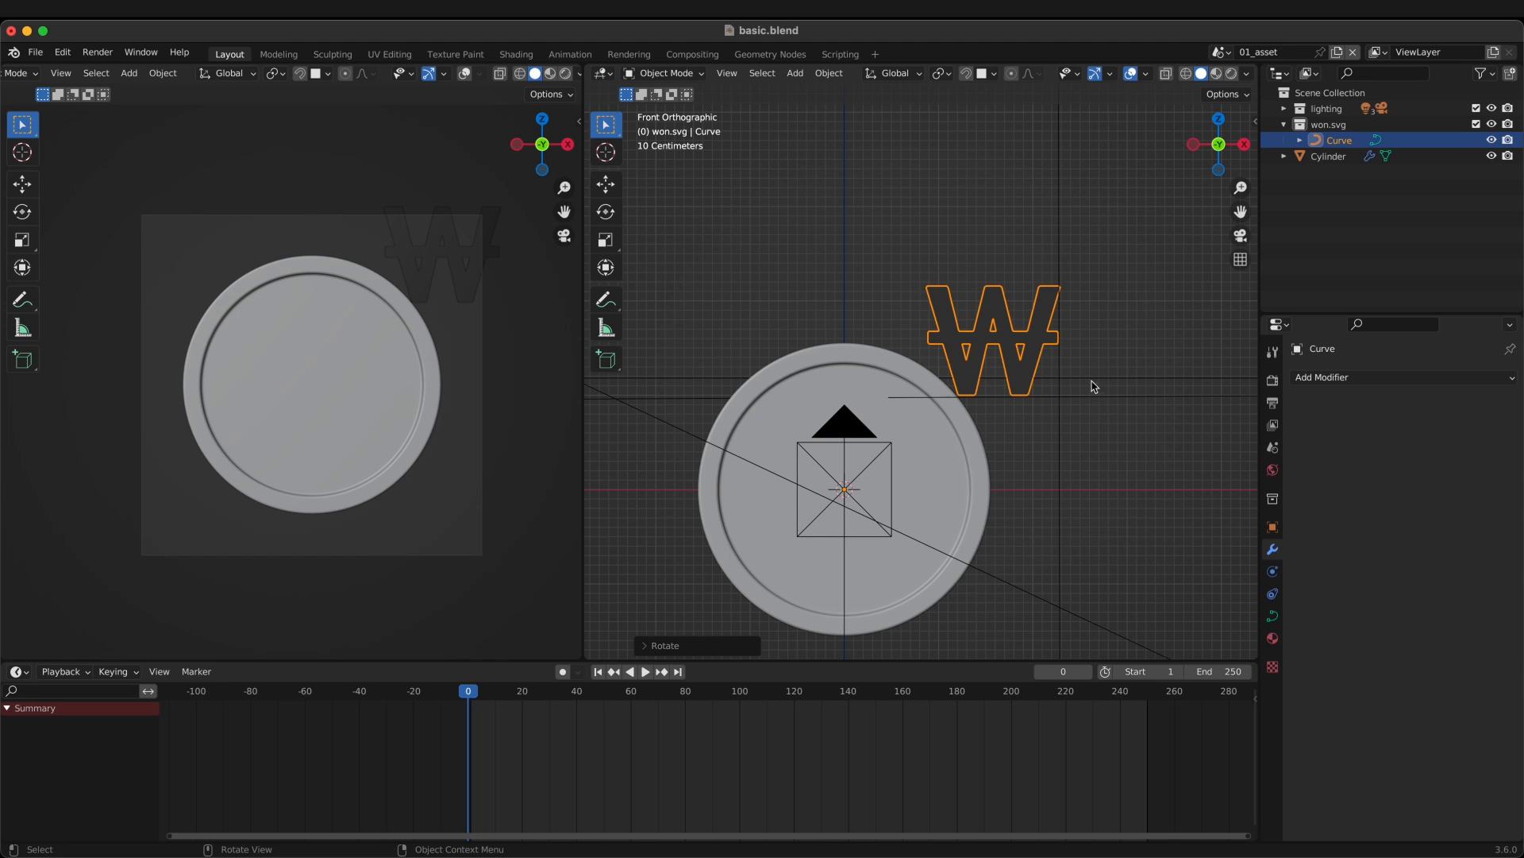
Step: Set the won curve's origin to its geometry and snap the curve to the 3D cursor at the disc's centre
{"action": "middle_click_drag", "start_coordinate": [848, 507], "coordinate": [917, 518]}
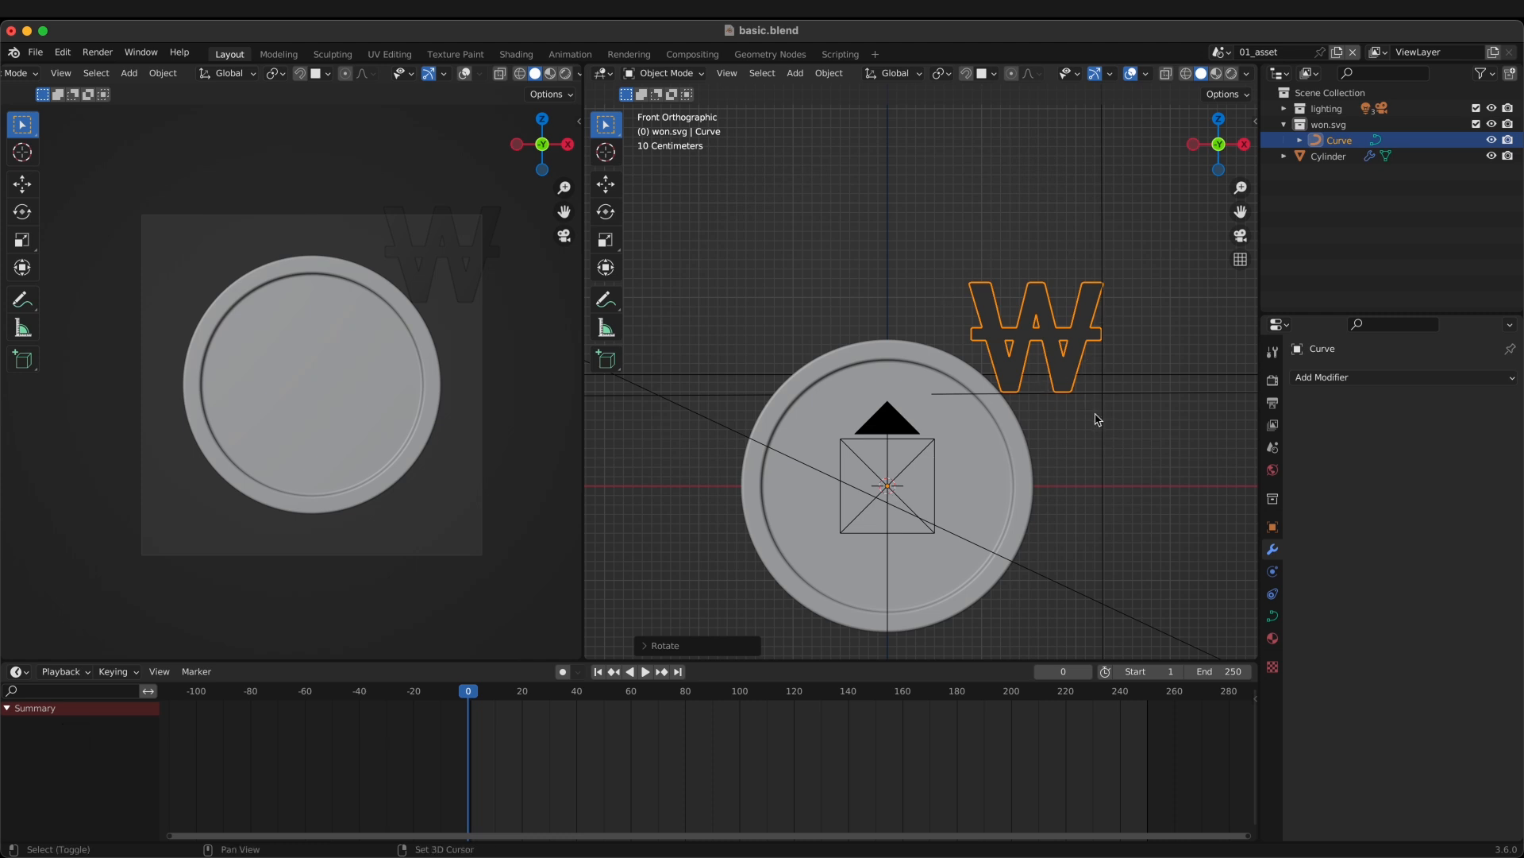
{"action": "middle_click_drag", "start_coordinate": [1094, 413], "coordinate": [1050, 415], "text": "shift"}
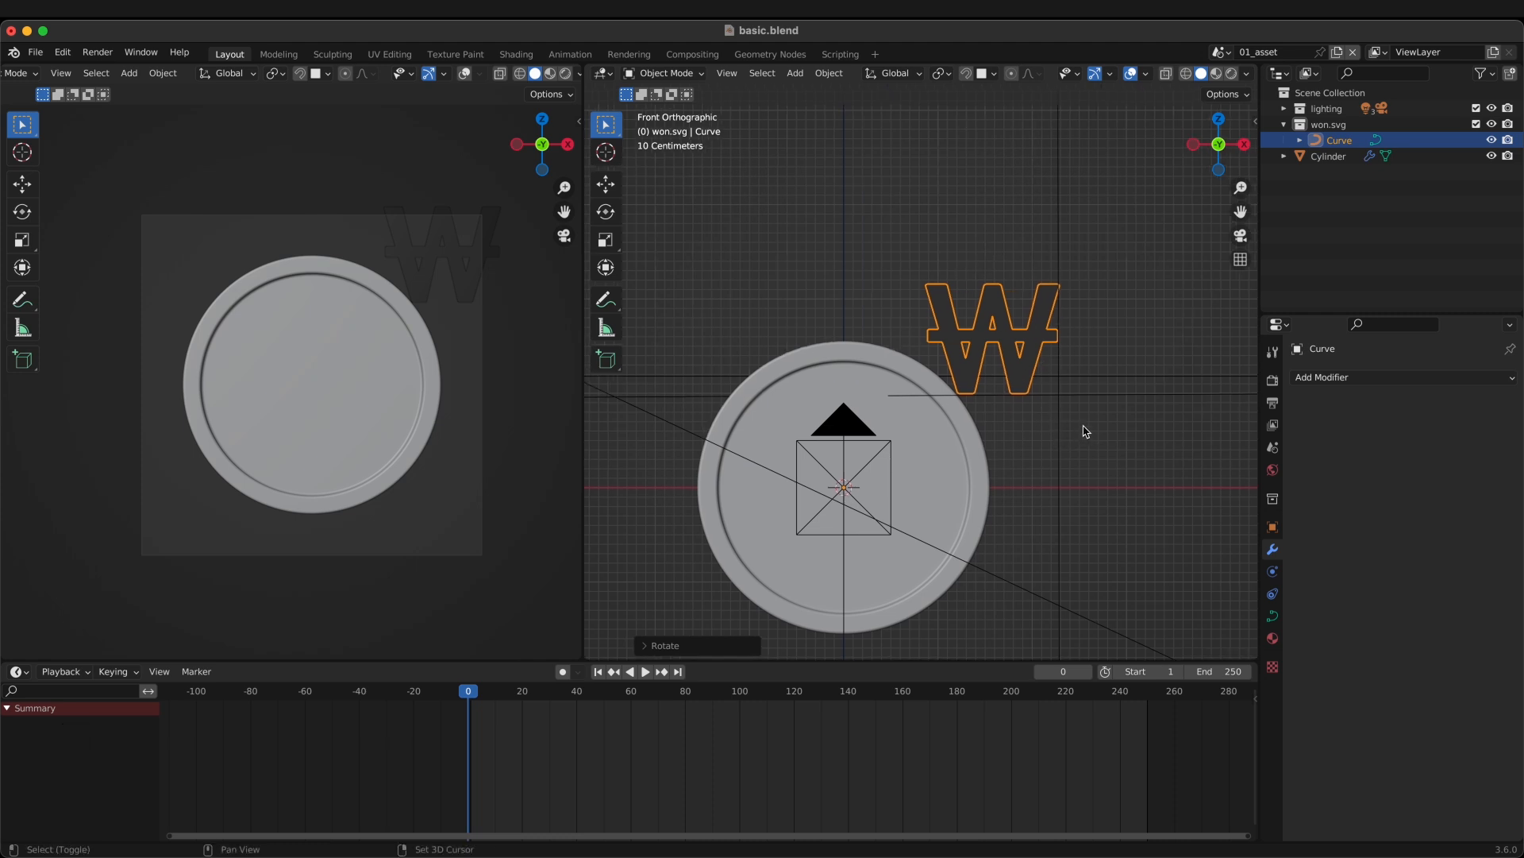
{"action": "right_click", "coordinate": [1125, 341]}
{"action": "mouse_move", "coordinate": [1114, 391]}
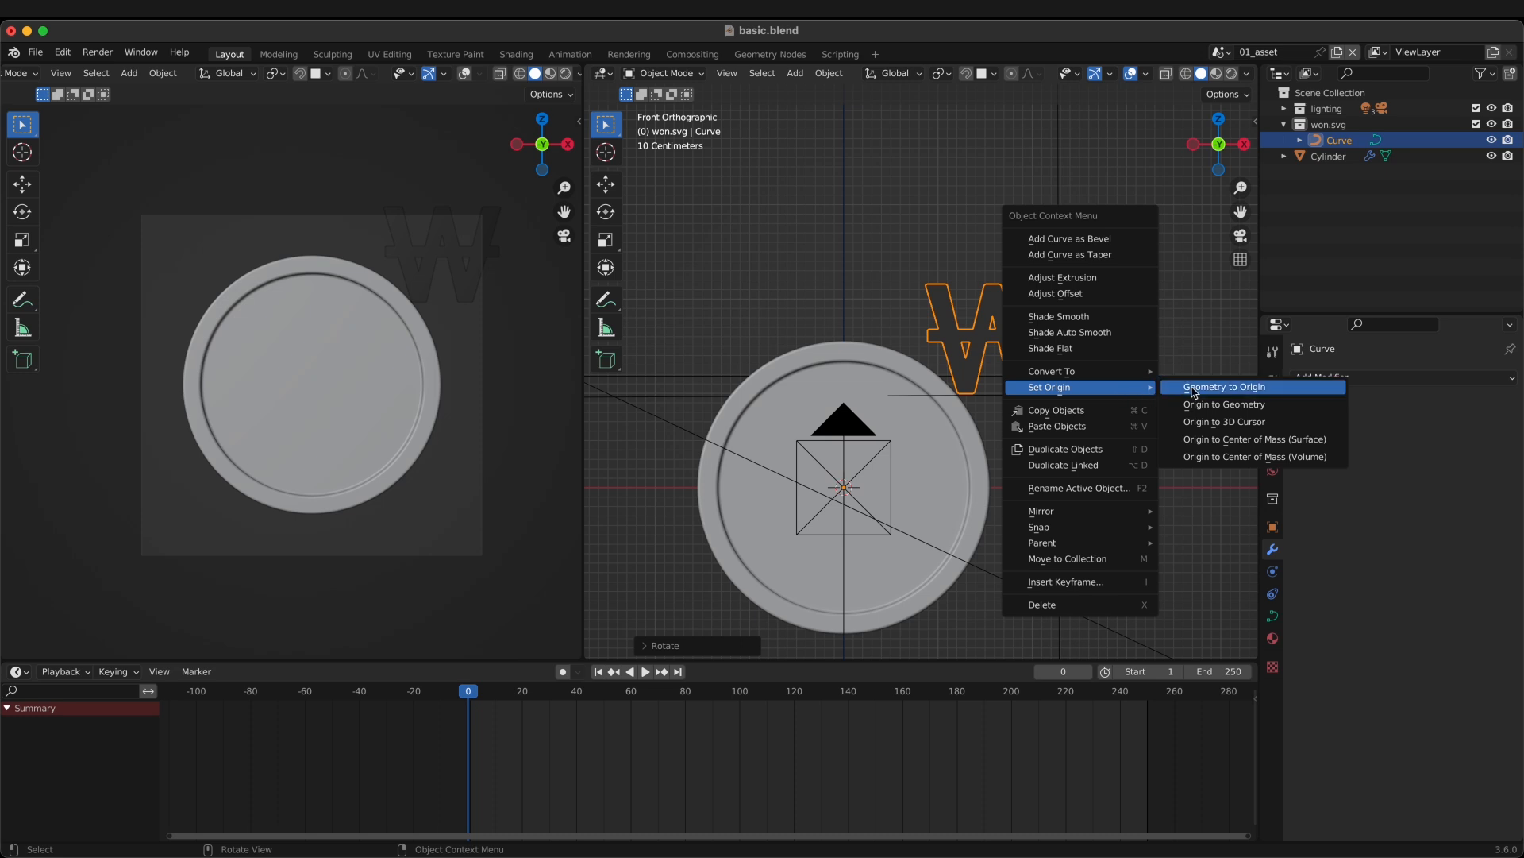
{"action": "left_click", "coordinate": [1229, 407]}
{"action": "middle_click_drag", "start_coordinate": [1059, 364], "coordinate": [1100, 351], "text": "shift"}
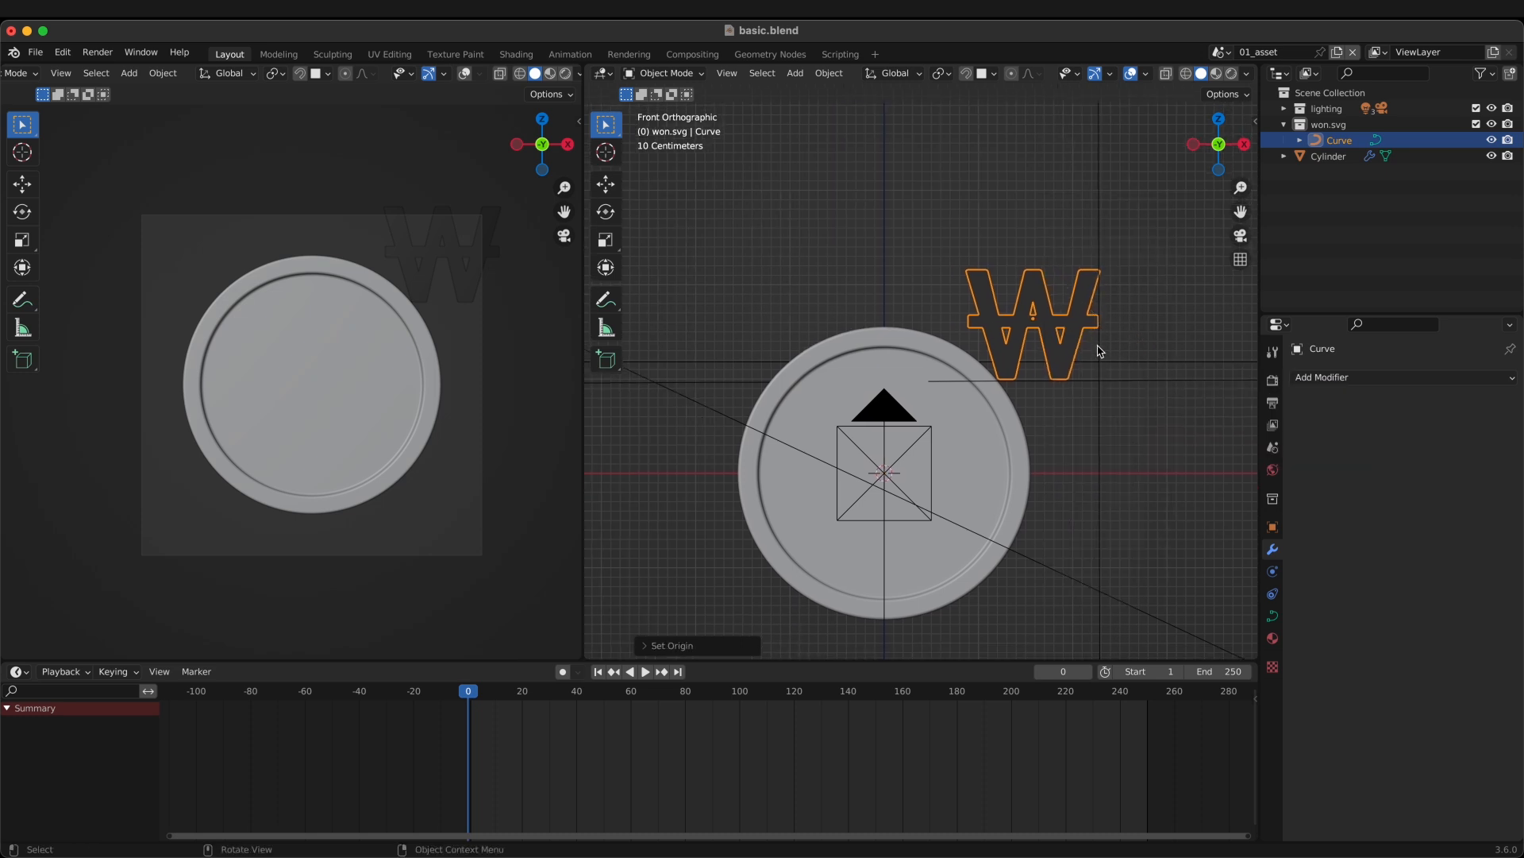
{"action": "key", "text": "shift+s"}
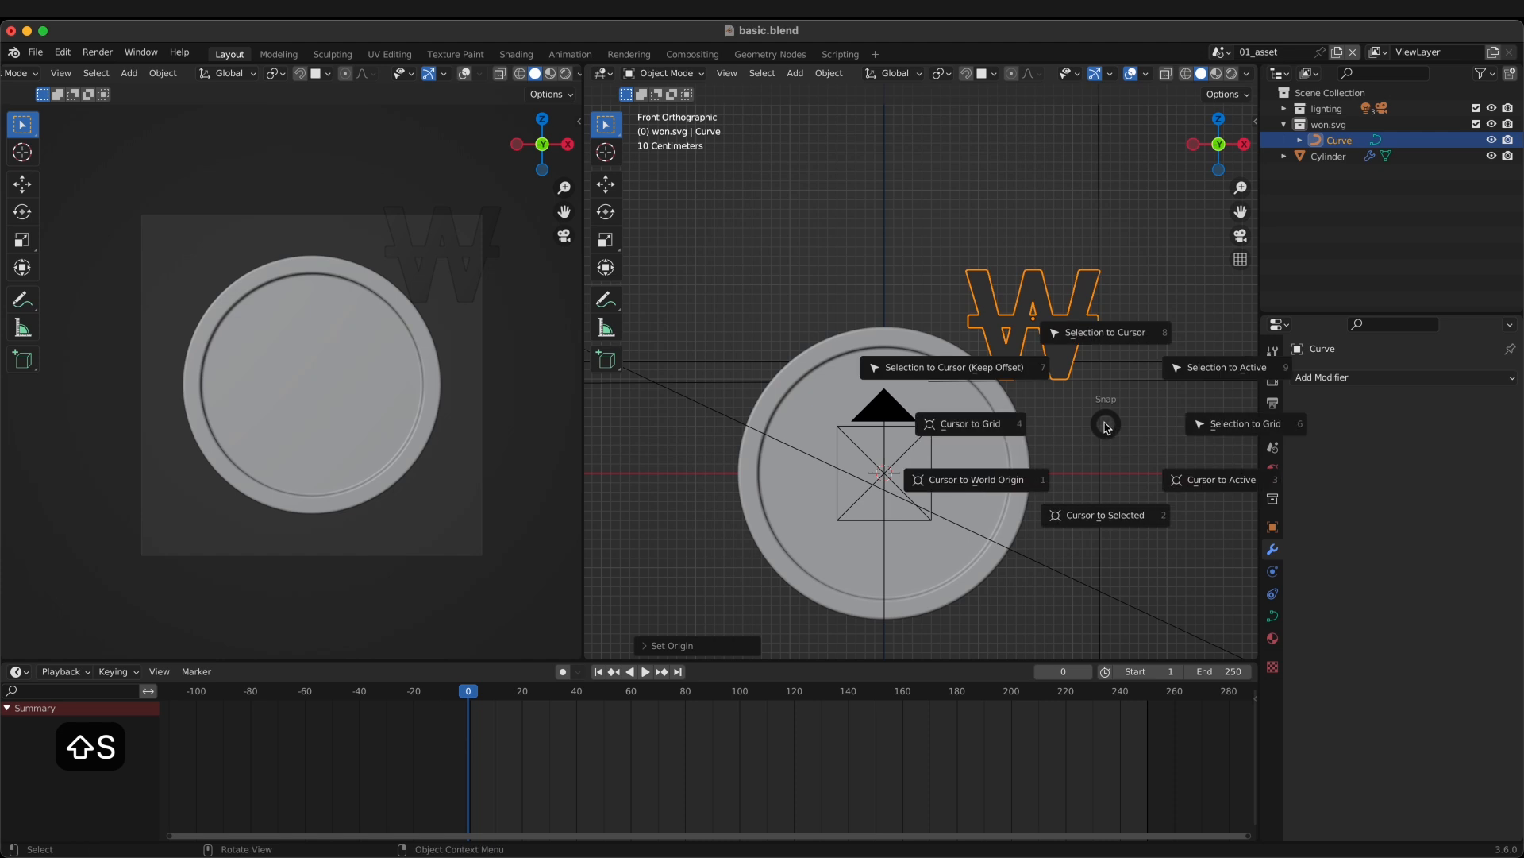
{"action": "left_click", "coordinate": [1106, 358]}
Step: Move the won curve about 1.33 m in the negative global Y direction, out in front of the disc
{"action": "middle_click_drag", "start_coordinate": [1045, 428], "coordinate": [987, 442]}
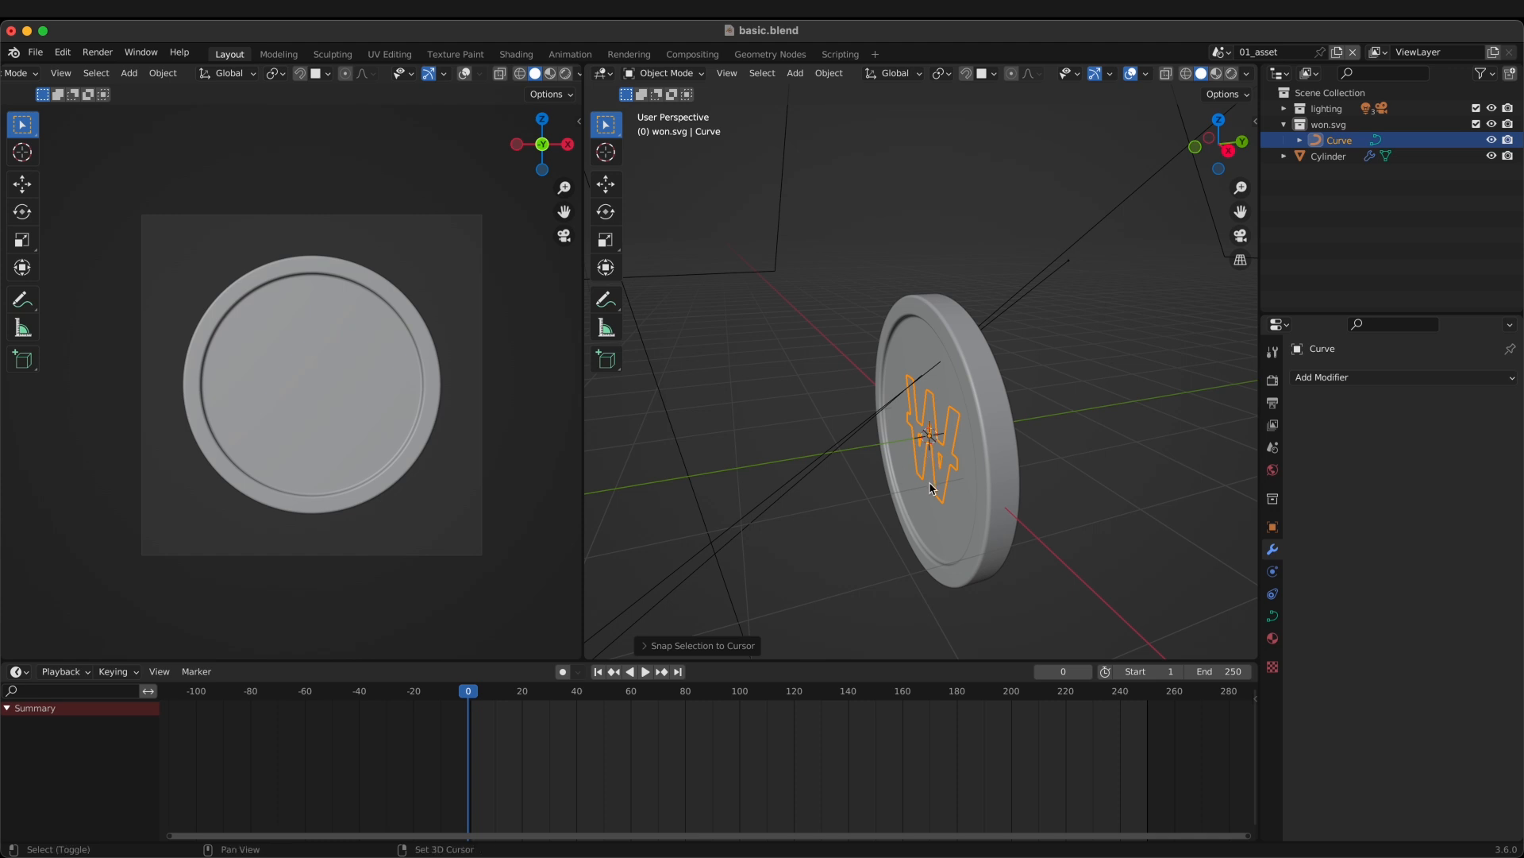
{"action": "middle_click_drag", "start_coordinate": [933, 488], "coordinate": [1120, 492]}
{"action": "key", "text": "g"}
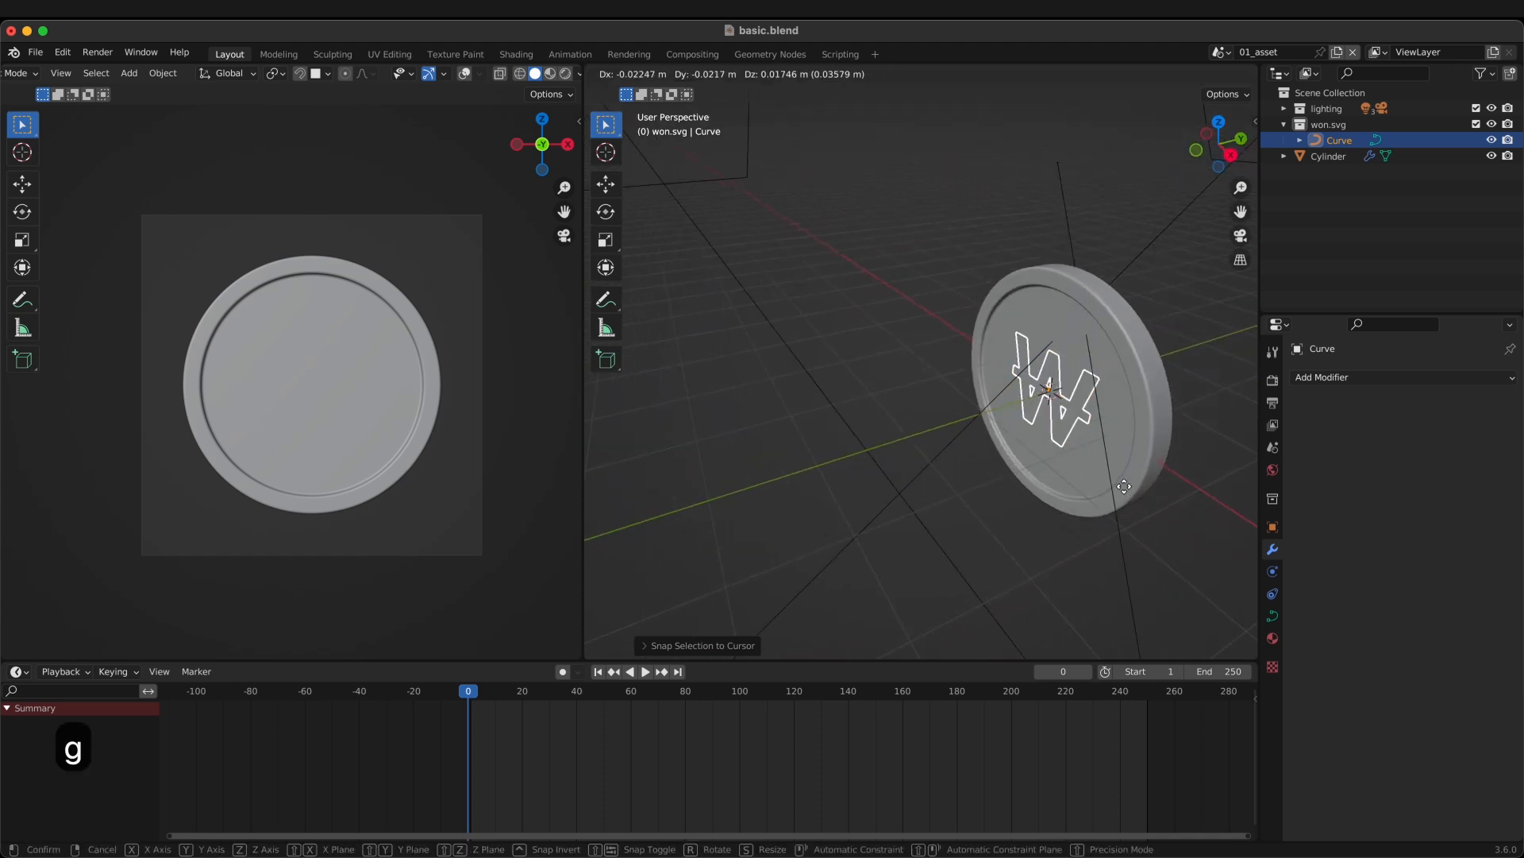
{"action": "key", "text": "y"}
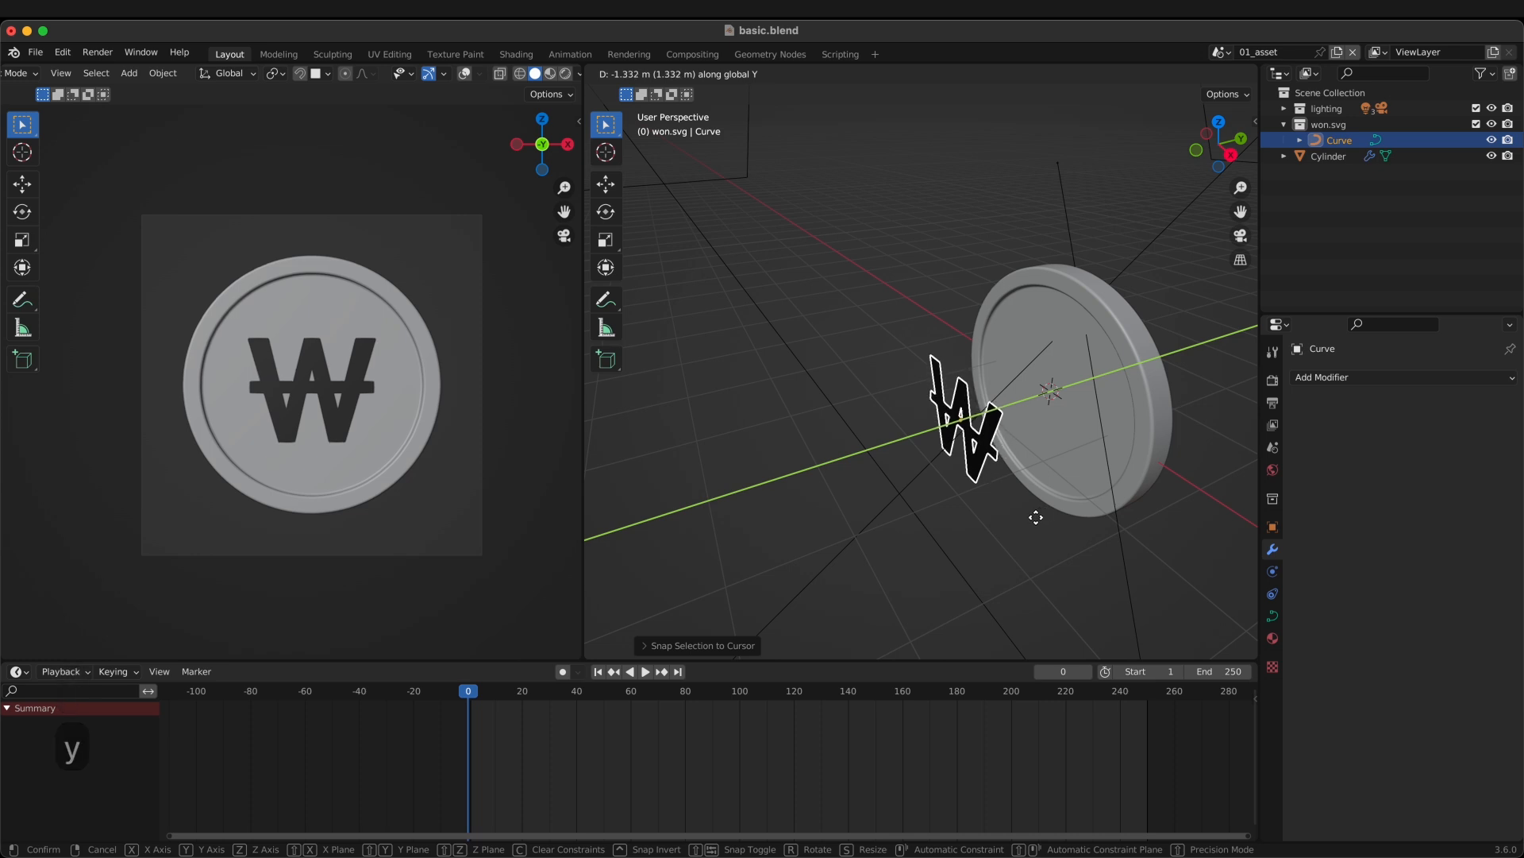
{"action": "left_click", "coordinate": [1036, 516]}
Step: Set the won curve's Extrude value to 0.004 m in its geometry settings
{"action": "middle_click_drag", "start_coordinate": [1037, 516], "coordinate": [983, 421]}
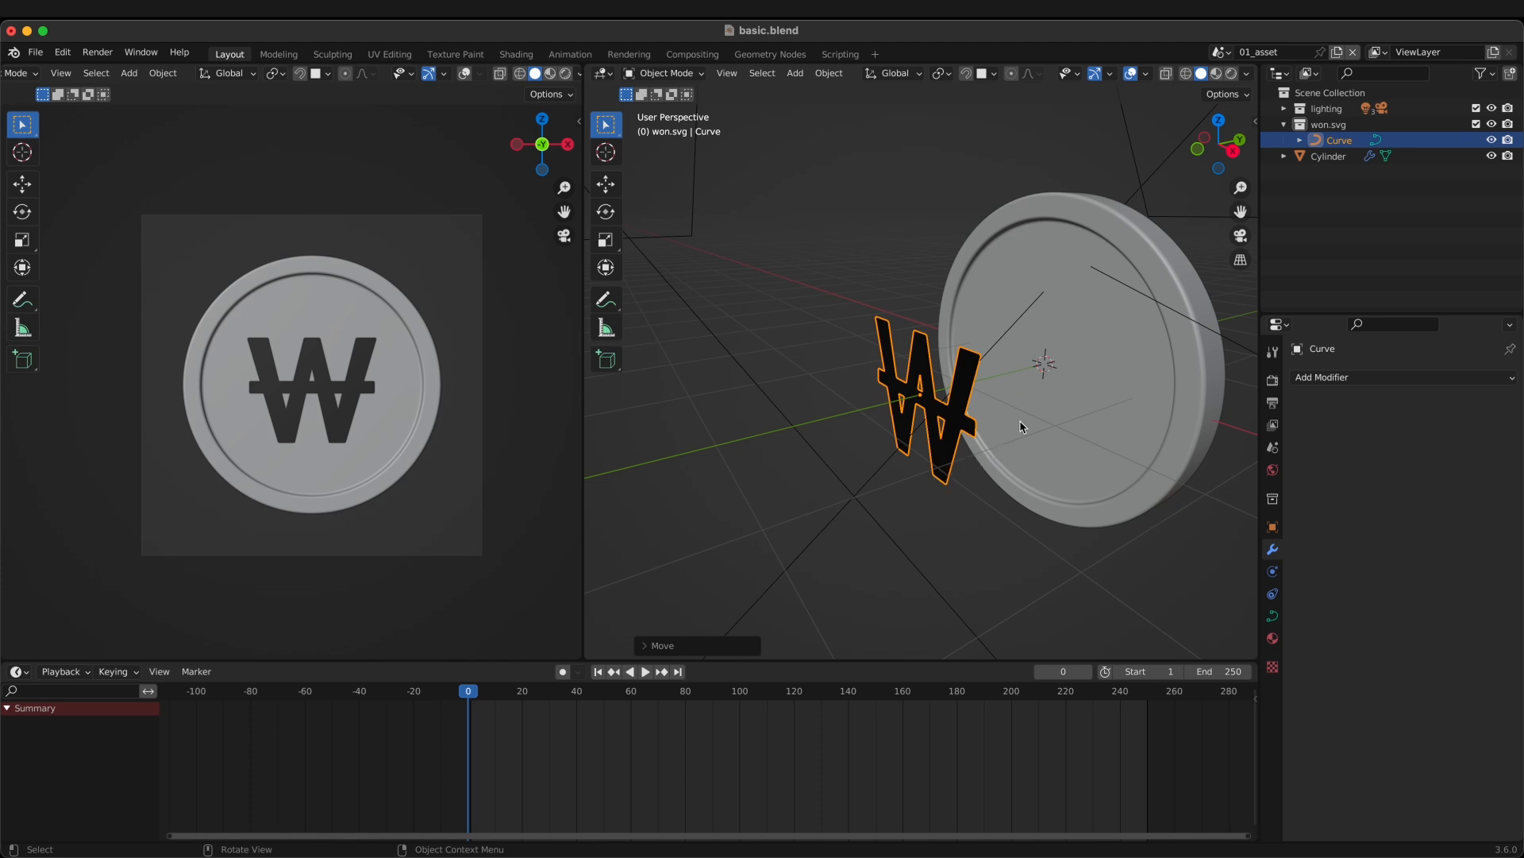
{"action": "left_click", "coordinate": [1275, 619]}
{"action": "scroll", "coordinate": [1341, 620], "scroll_direction": "down", "scroll_amount": 3}
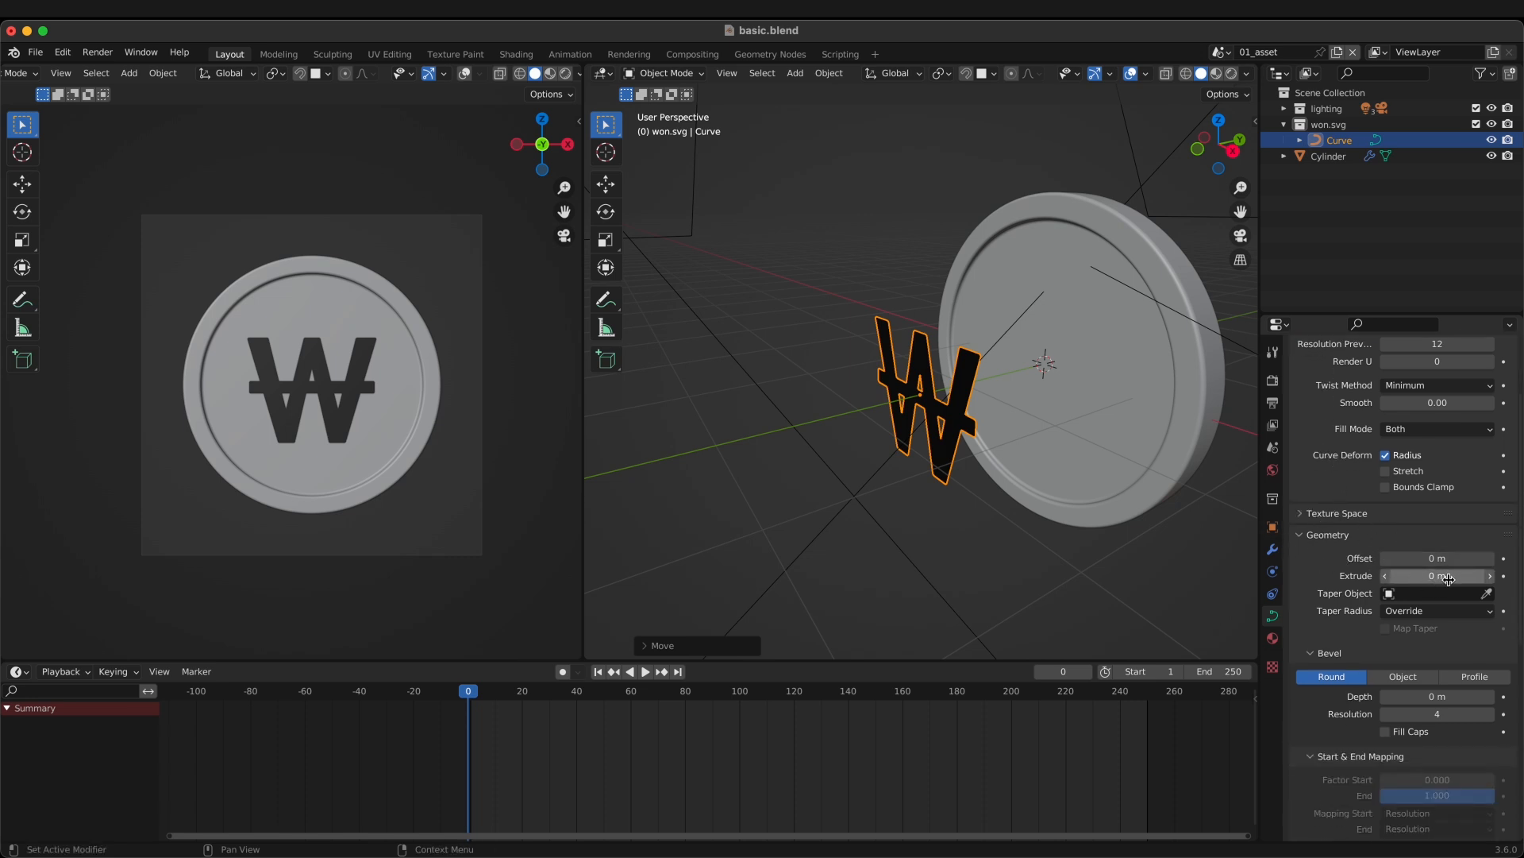
{"action": "mouse_move", "coordinate": [1033, 468]}
{"action": "middle_mouse_down"}
{"action": "mouse_move", "coordinate": [1094, 501]}
{"action": "mouse_move", "coordinate": [1030, 487]}
{"action": "middle_mouse_up"}
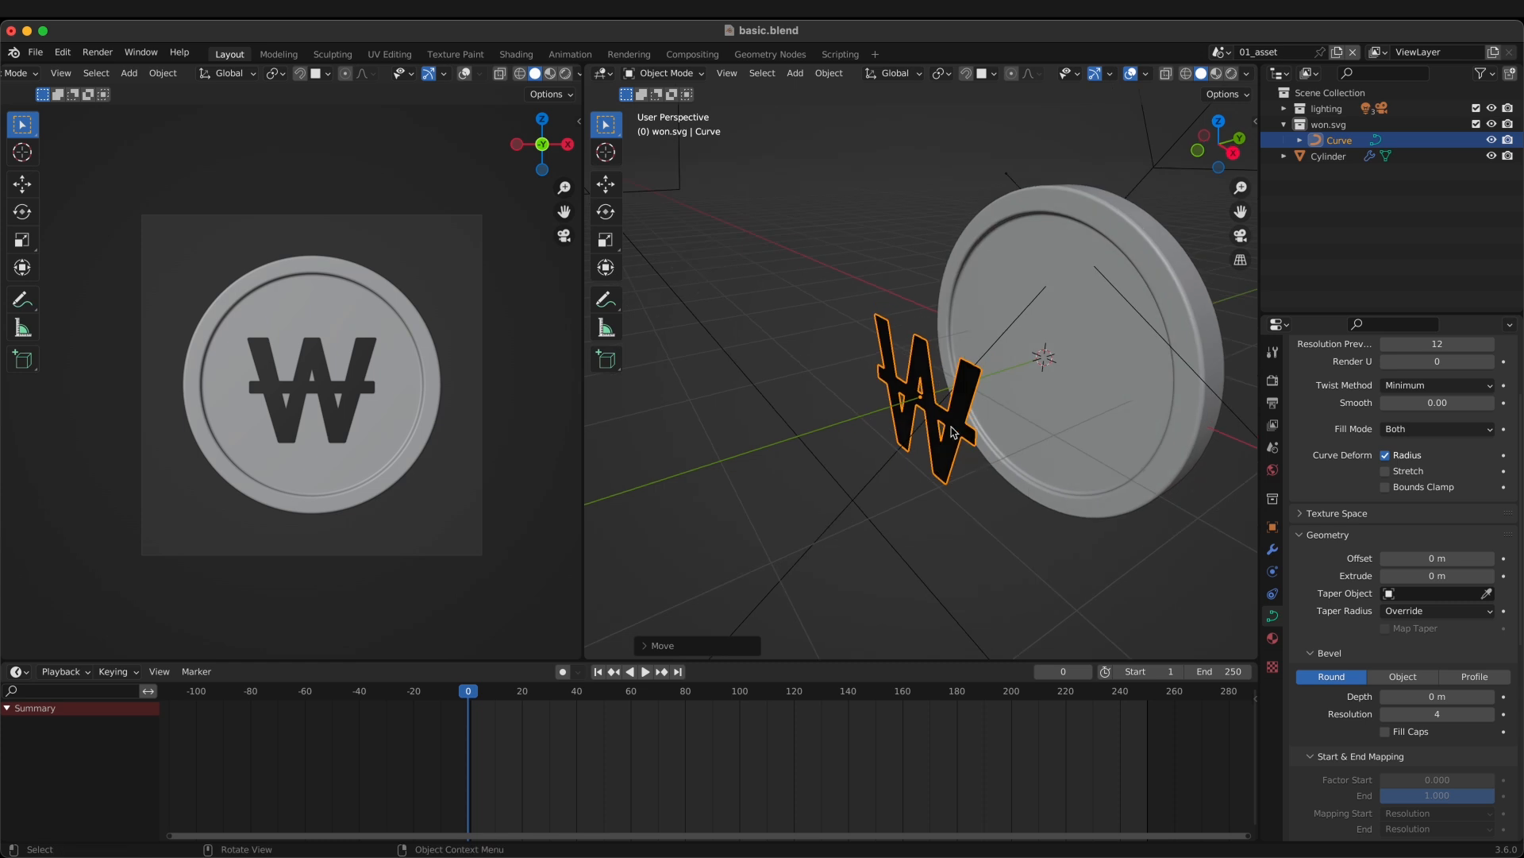
{"action": "middle_click_drag", "start_coordinate": [1008, 435], "coordinate": [999, 409]}
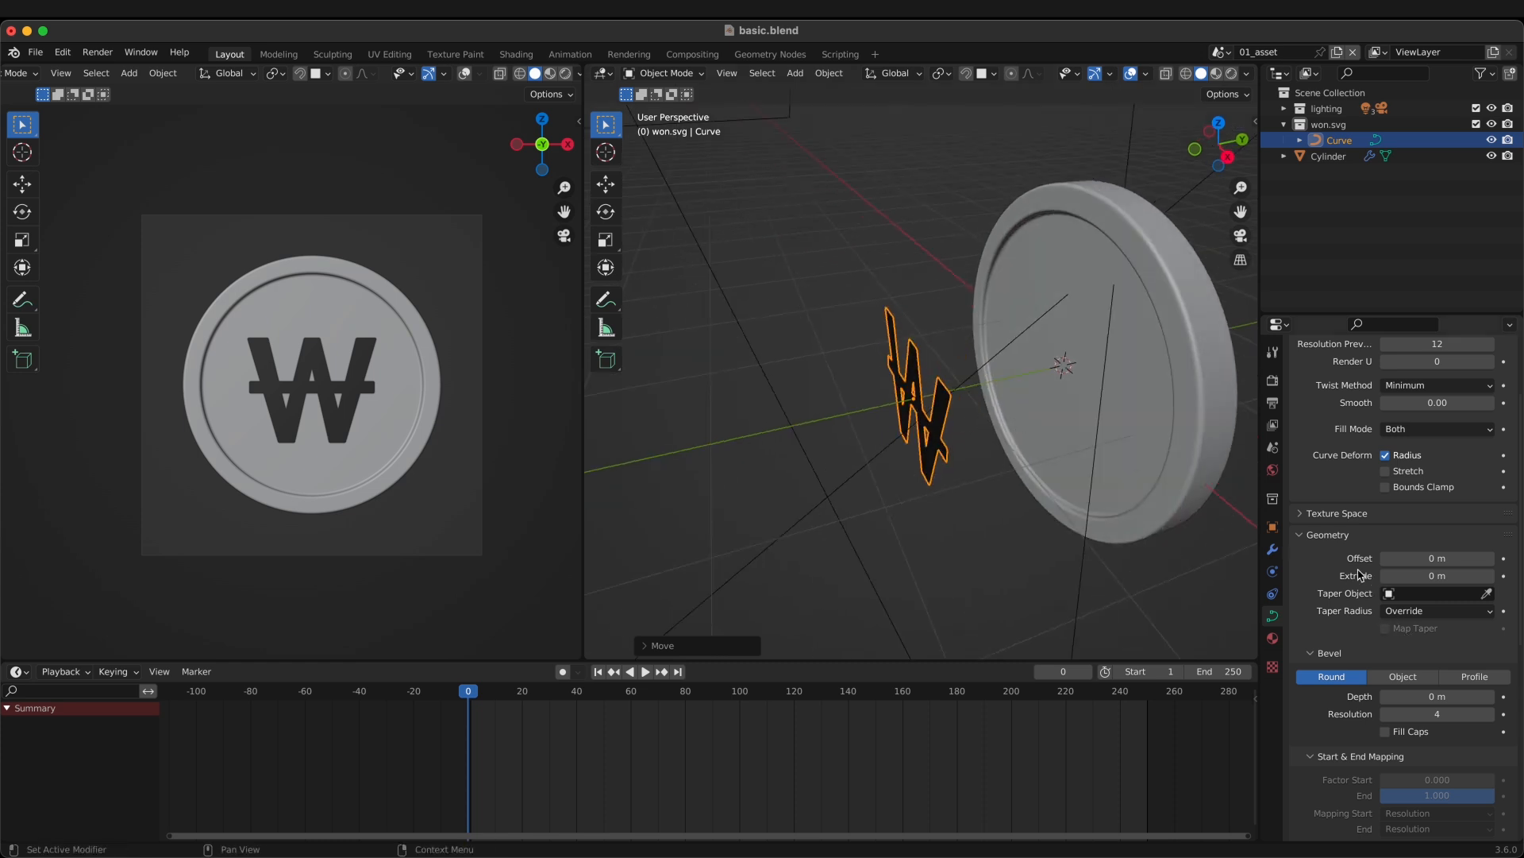
{"action": "scroll", "coordinate": [1359, 573], "scroll_direction": "down", "scroll_amount": 5}
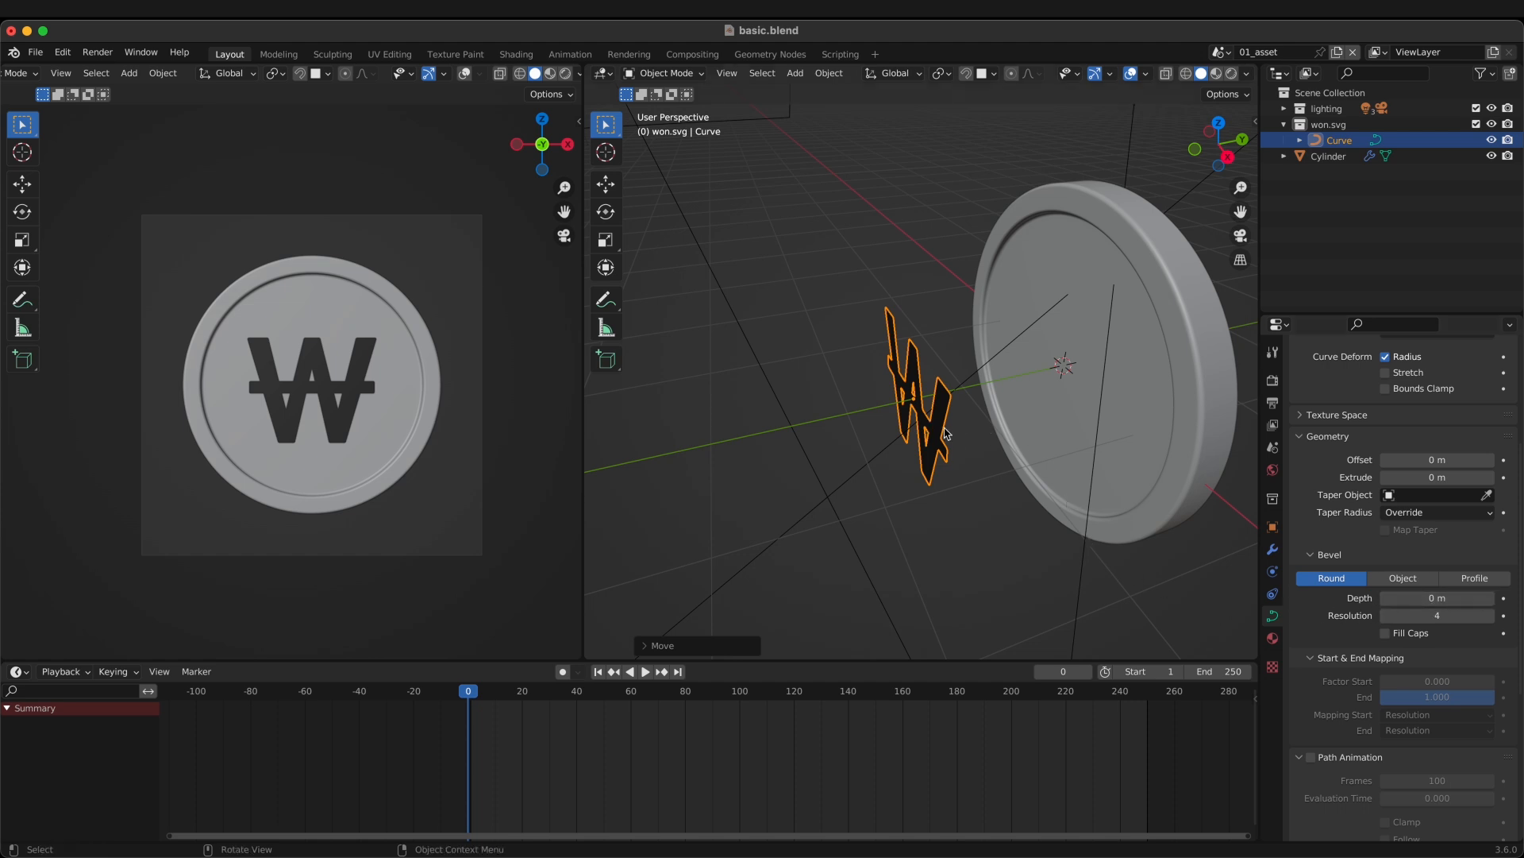
{"action": "middle_click_drag", "start_coordinate": [962, 470], "coordinate": [1019, 428]}
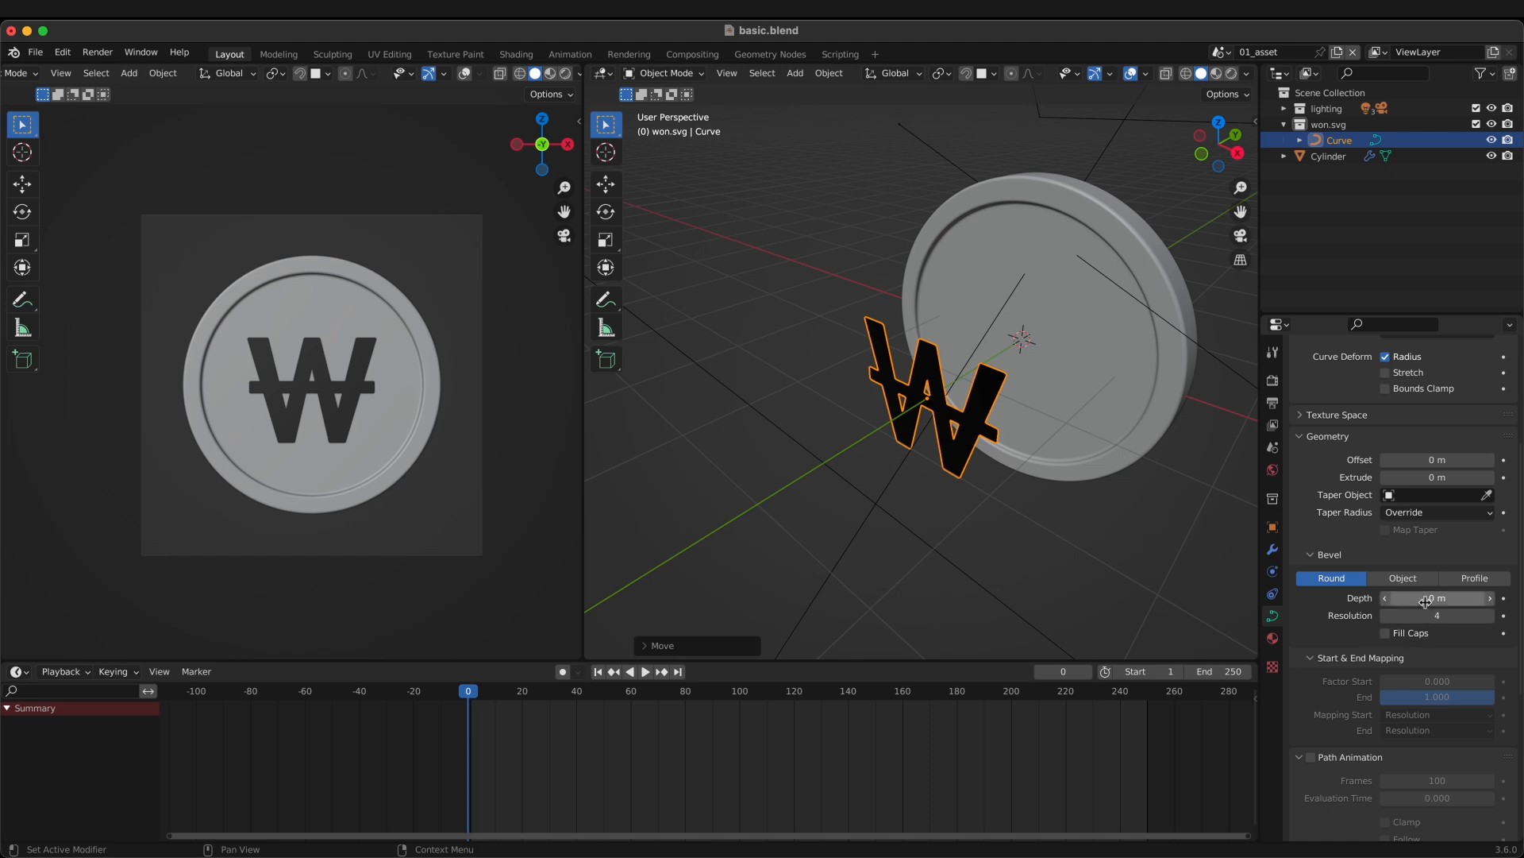
{"action": "middle_click_drag", "start_coordinate": [1104, 548], "coordinate": [1120, 500]}
{"action": "left_click", "coordinate": [1433, 477]}
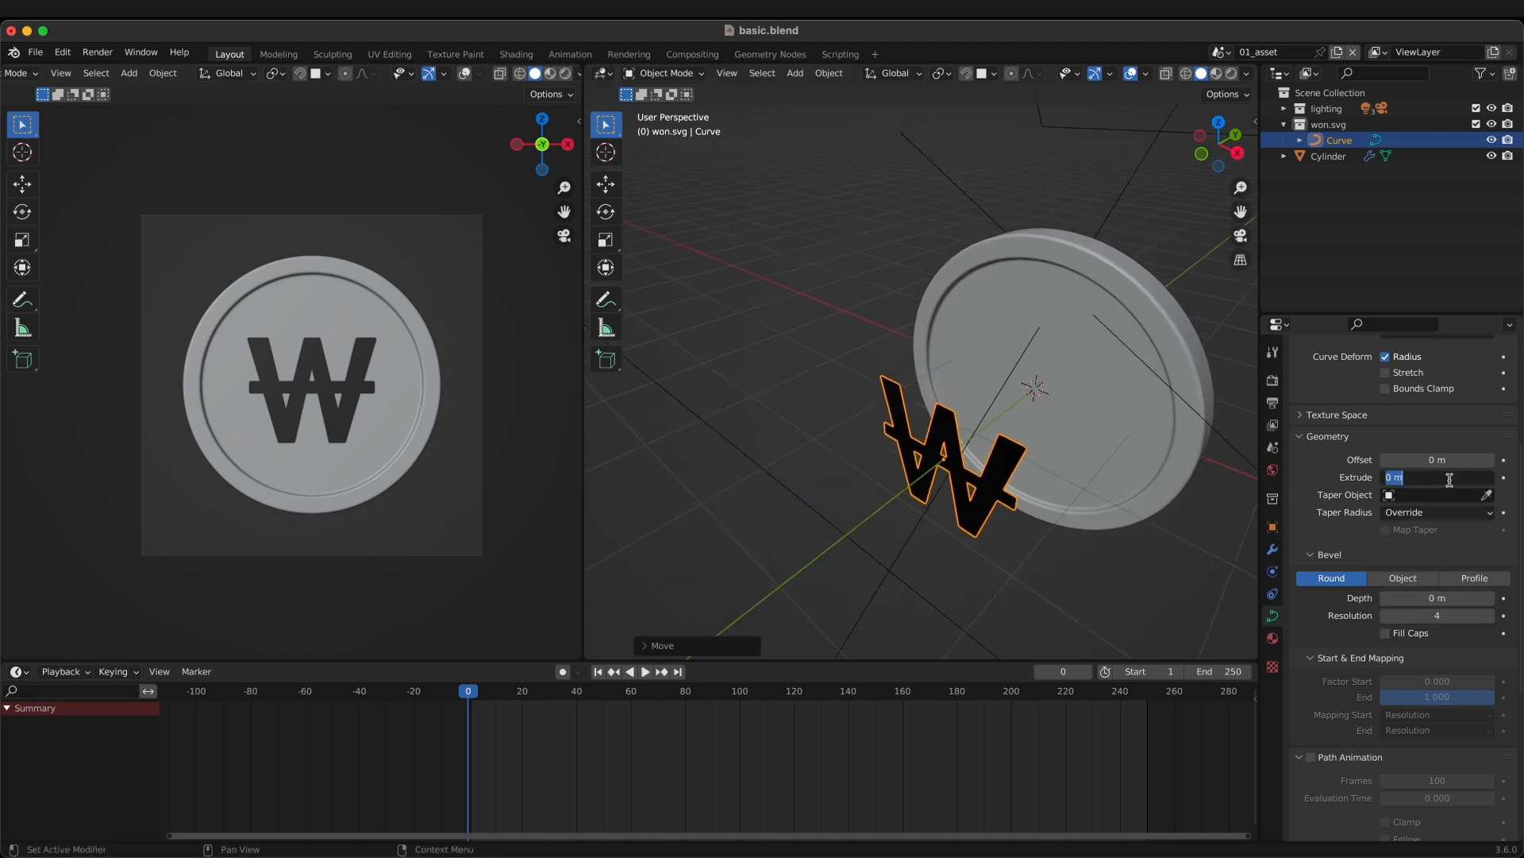
{"action": "type", "text": "0.004"}
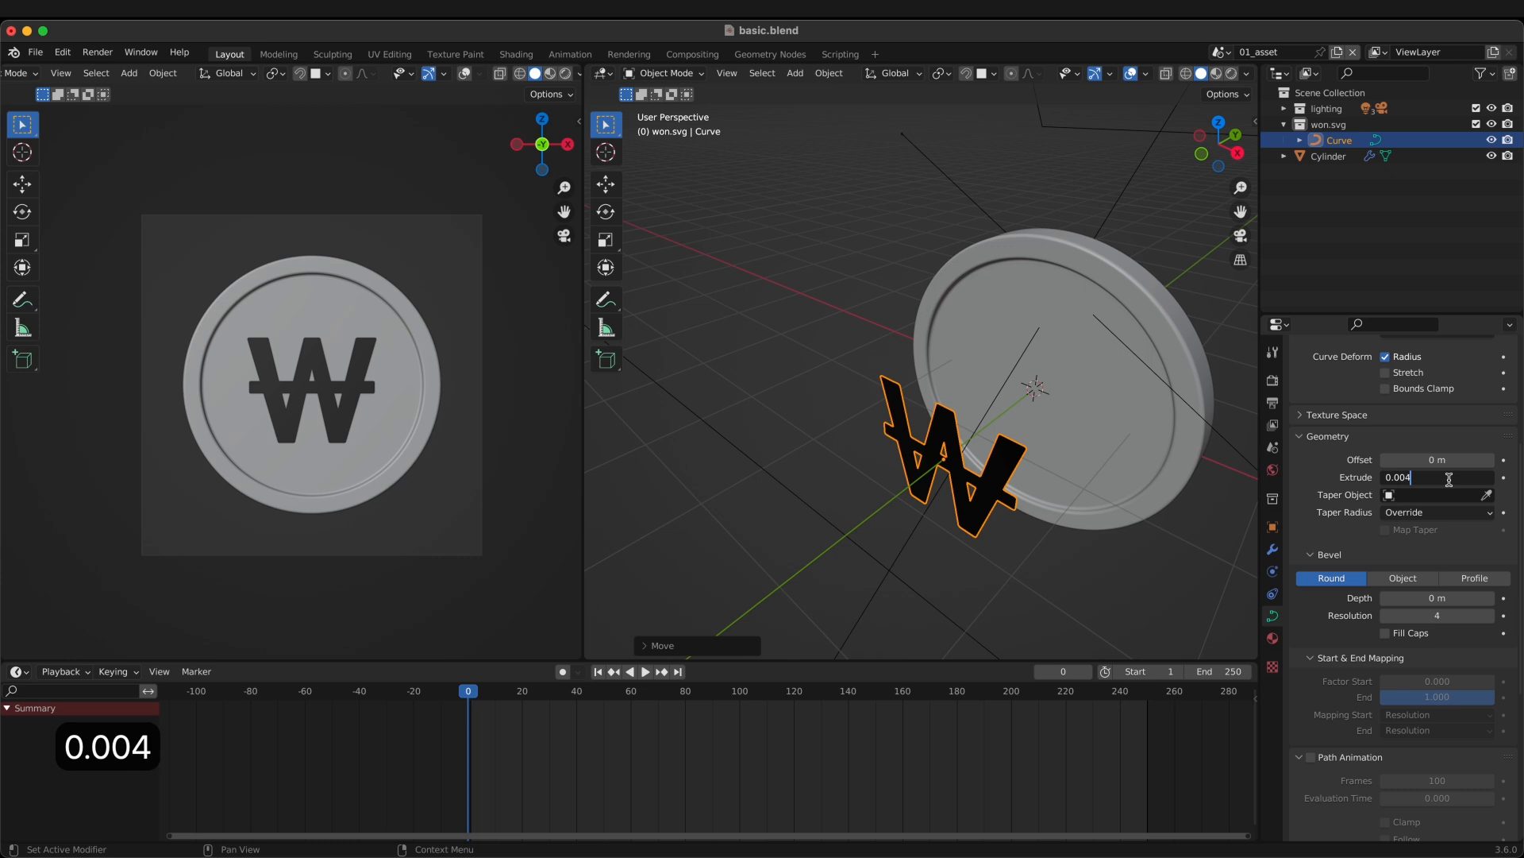
{"action": "key", "text": "Return"}
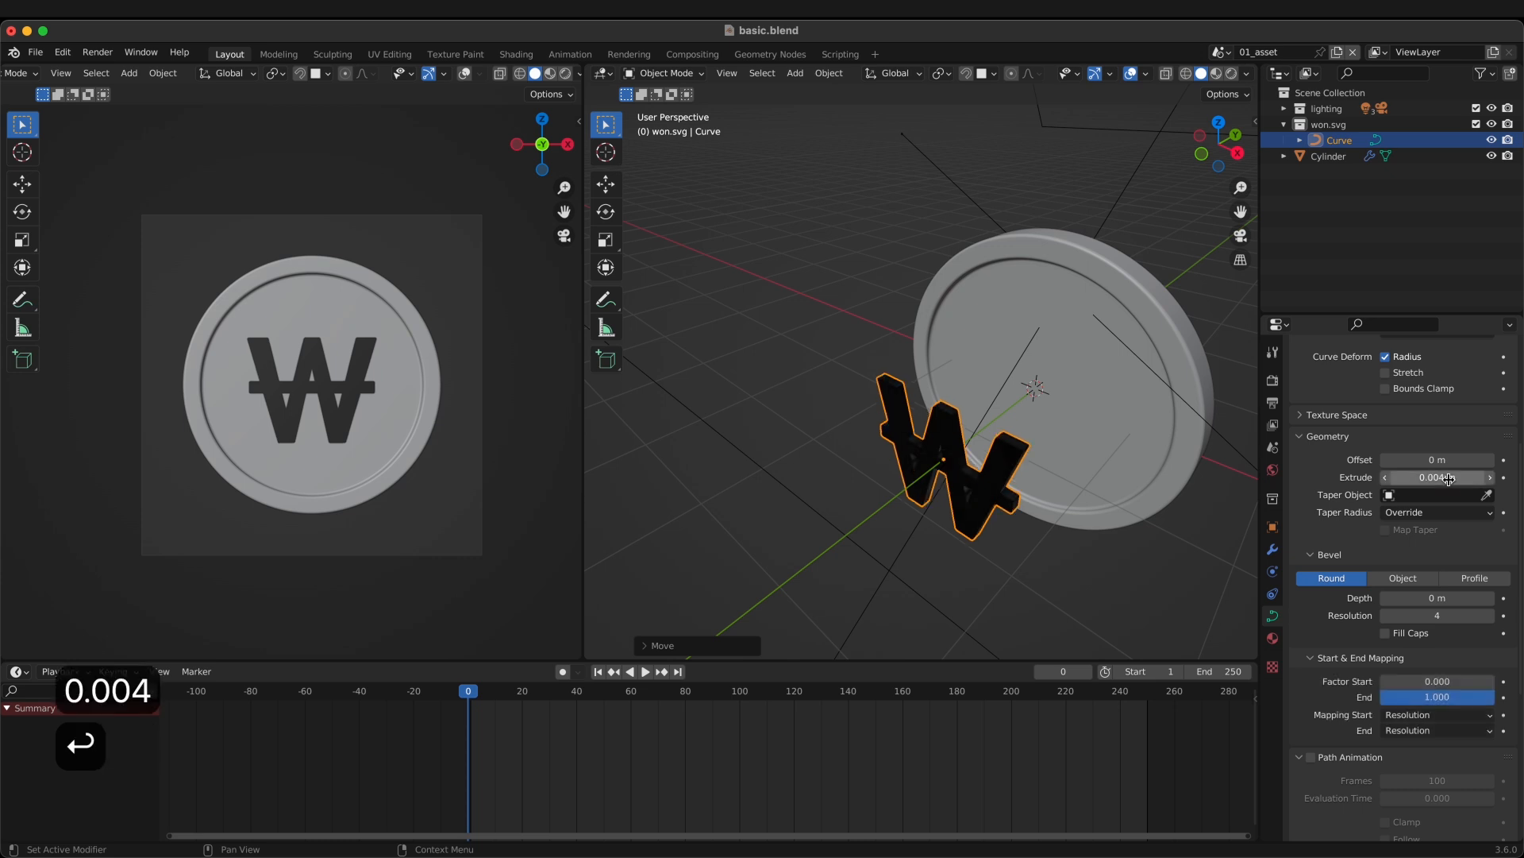
Step: Set the won curve's round bevel depth to 0.001 m
{"action": "left_click", "coordinate": [1439, 600]}
{"action": "type", "text": "0.001"}
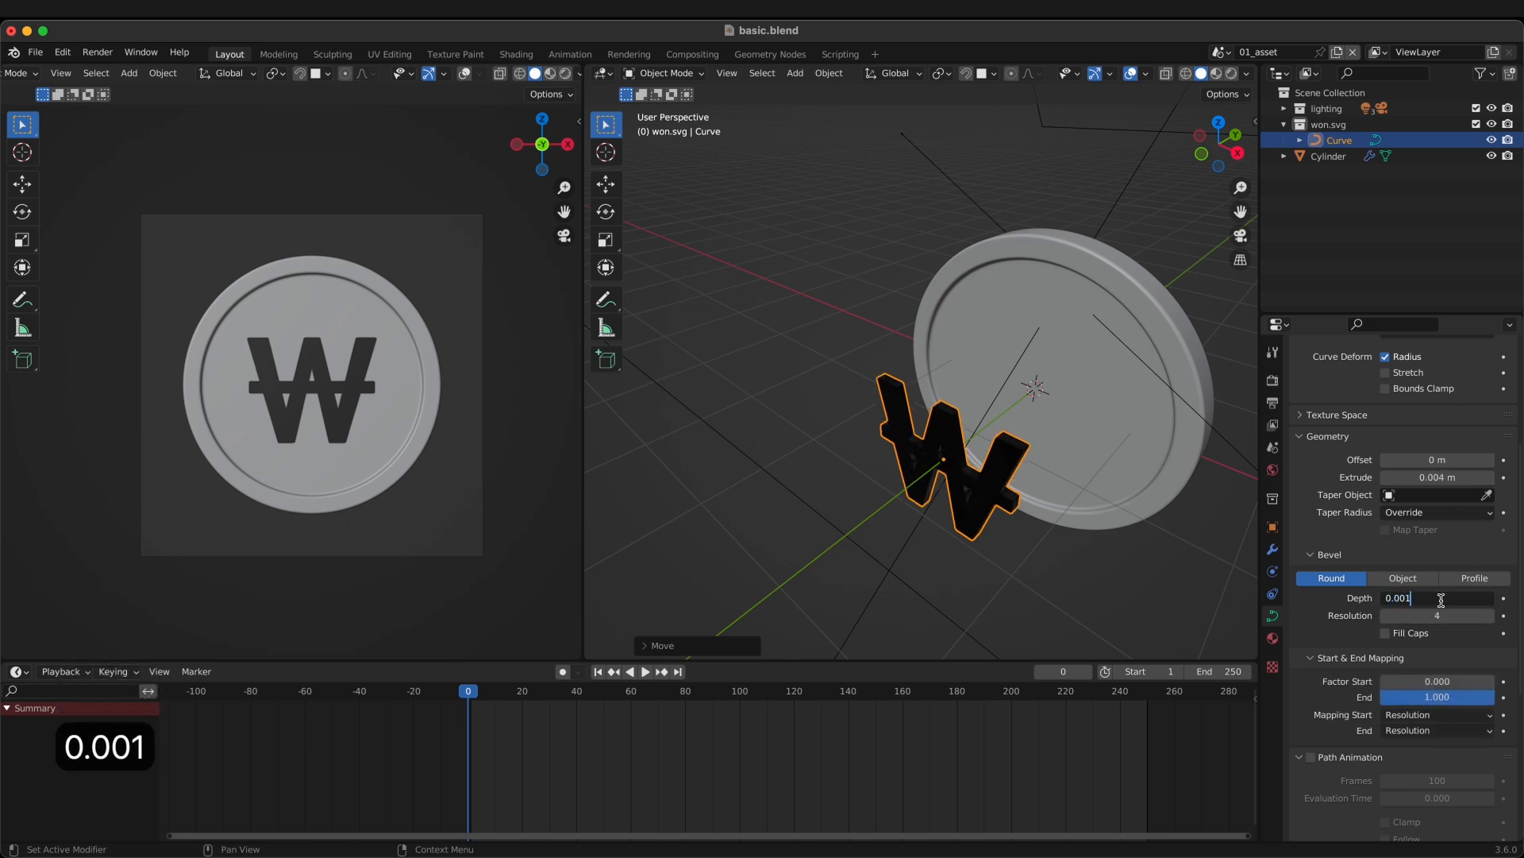
{"action": "key", "text": "Return"}
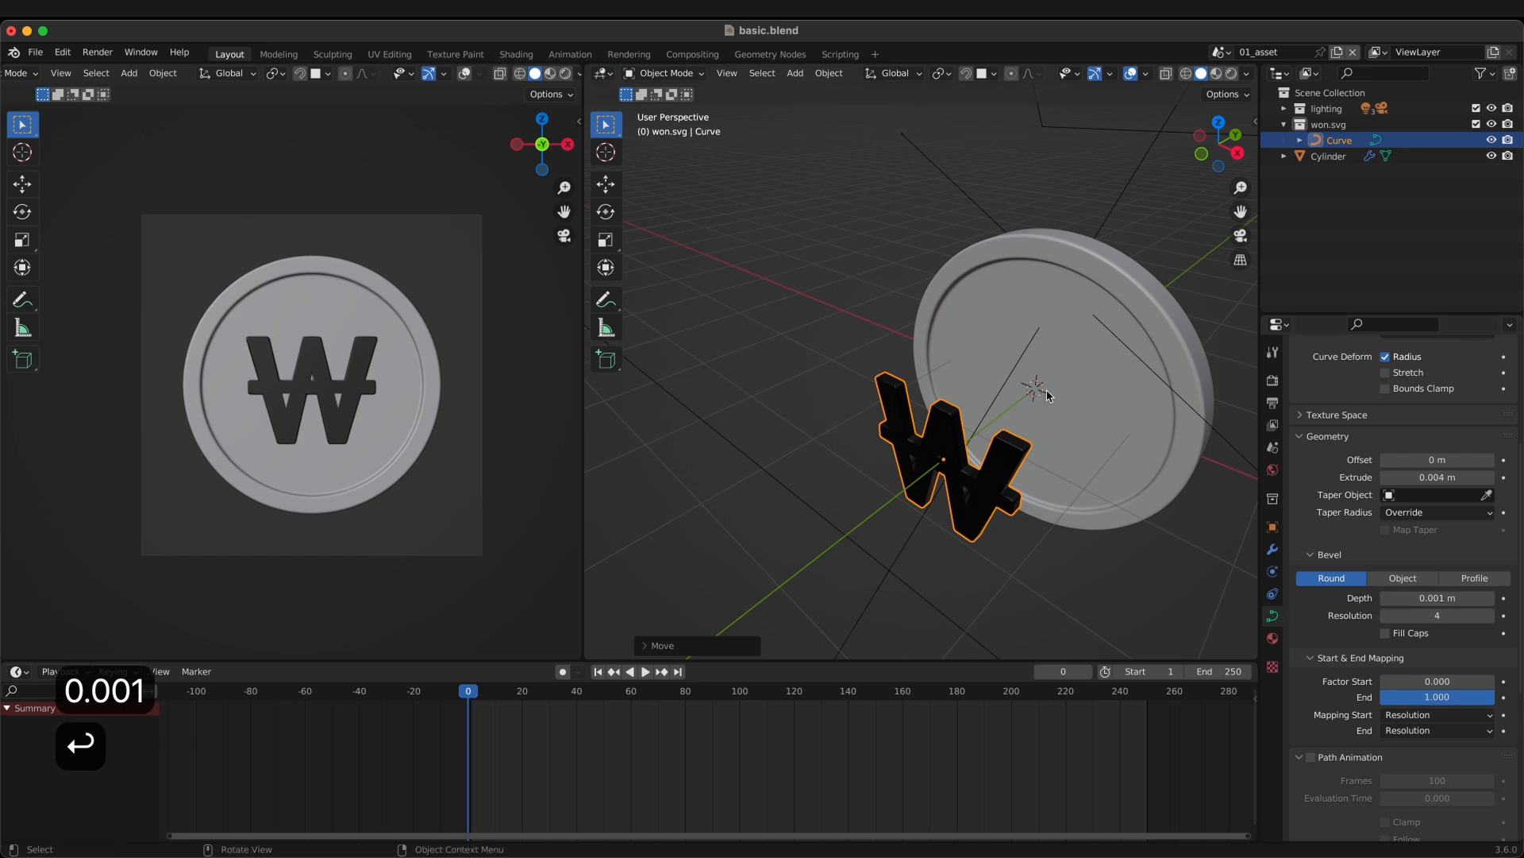
{"action": "middle_click_drag", "start_coordinate": [985, 449], "coordinate": [1081, 368]}
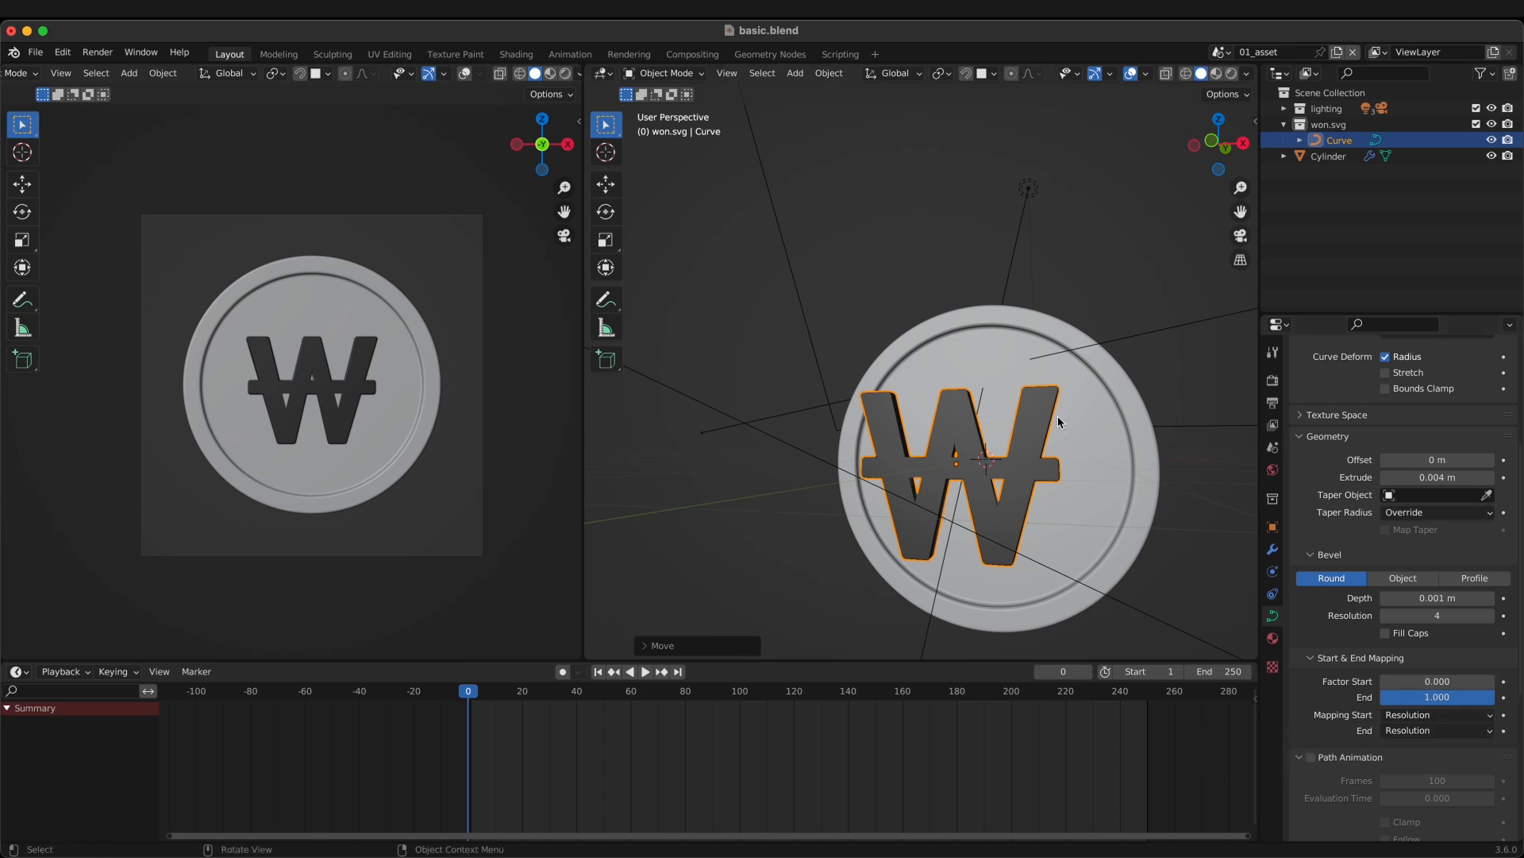
{"action": "middle_click_drag", "start_coordinate": [1058, 416], "coordinate": [968, 518]}
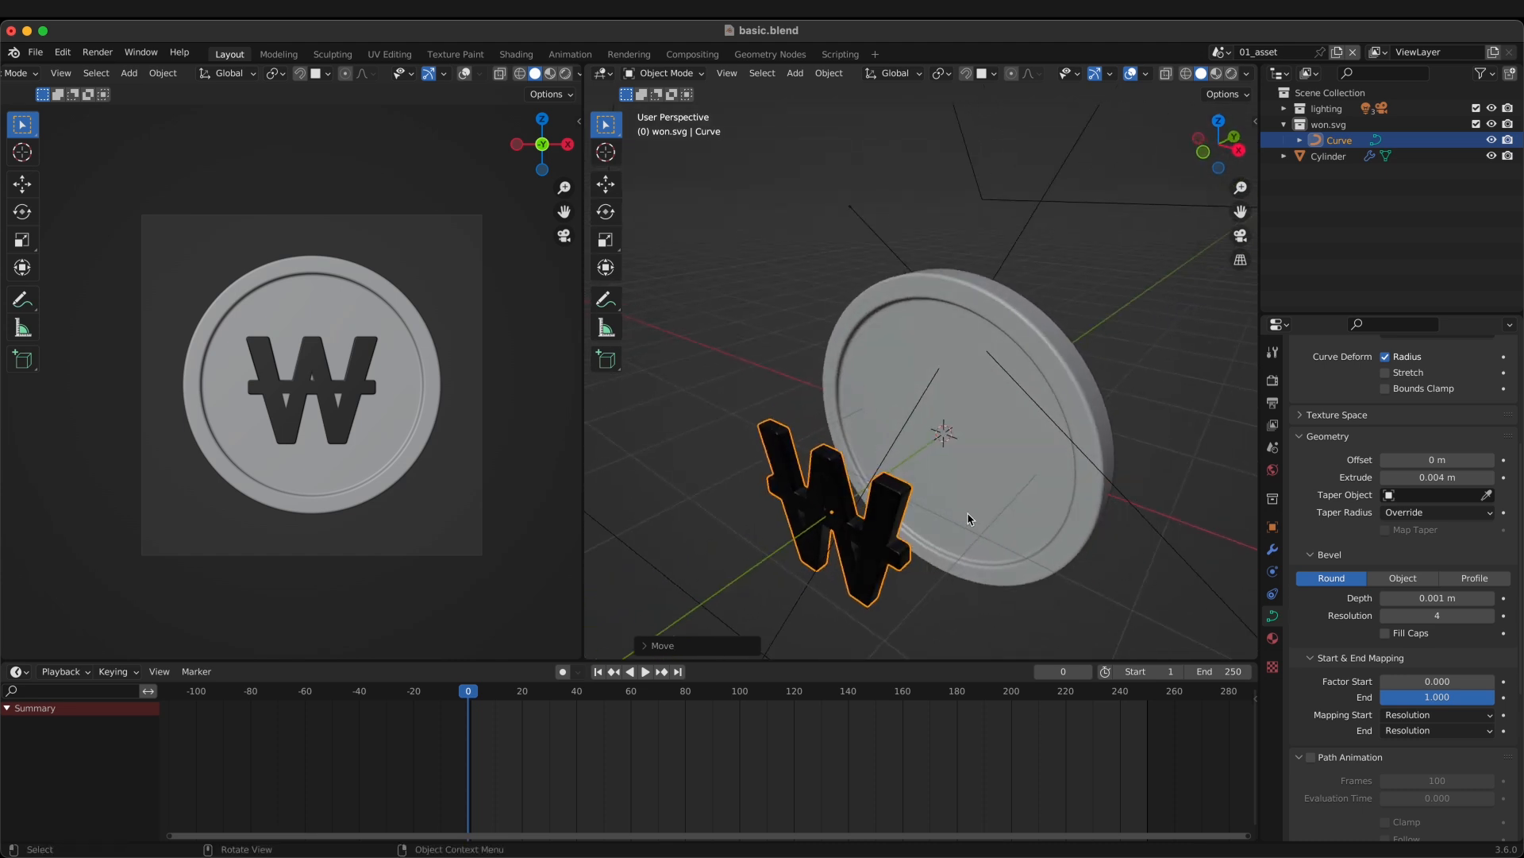
Step: Move the won curve about 1.22 m in the positive global Y direction, back against the disc's front face
{"action": "key", "text": "g"}
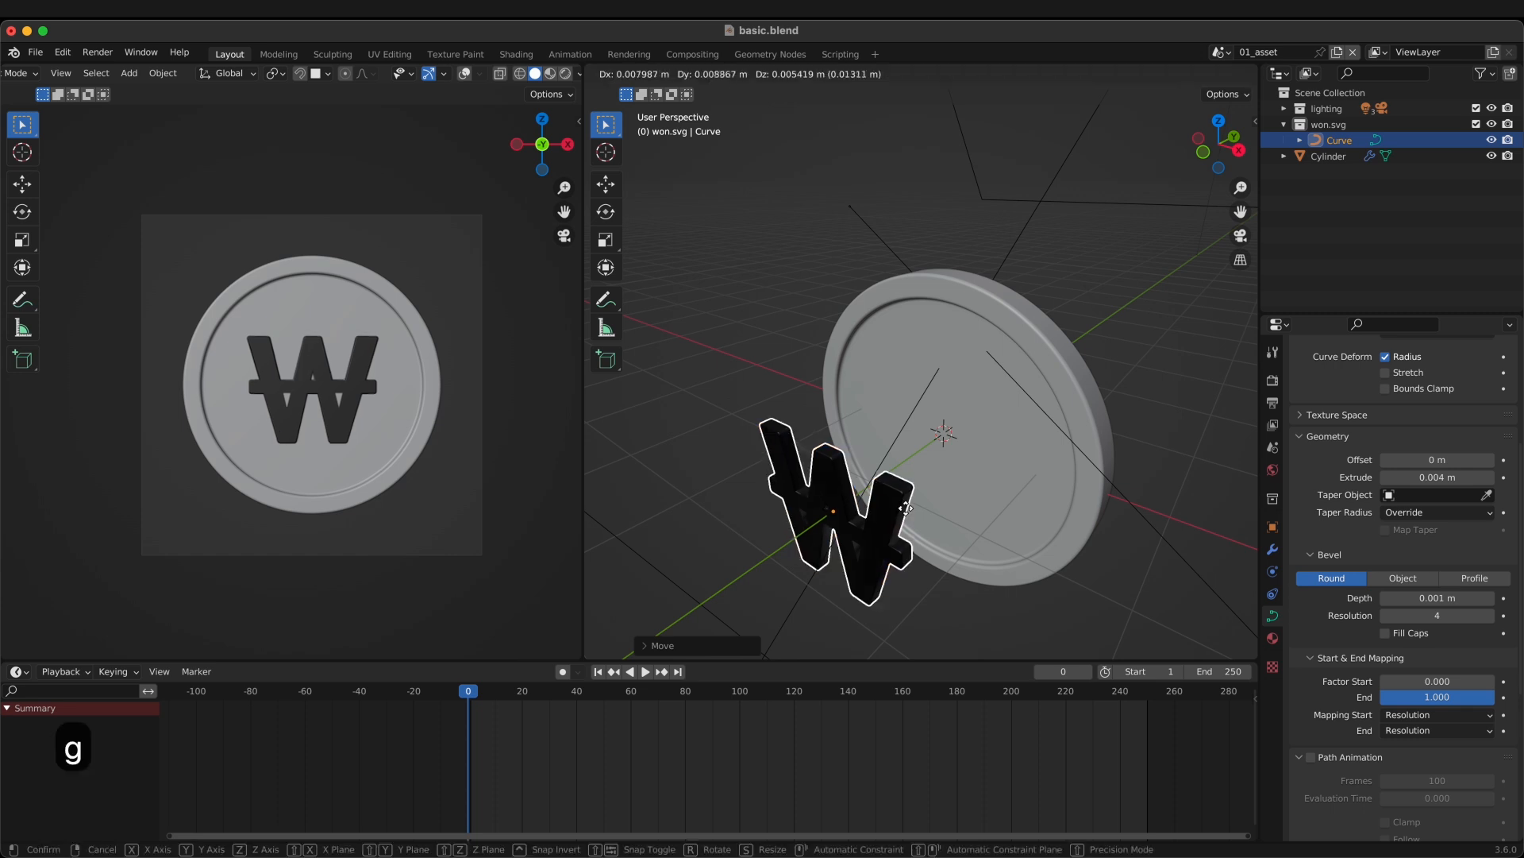
{"action": "key", "text": "y"}
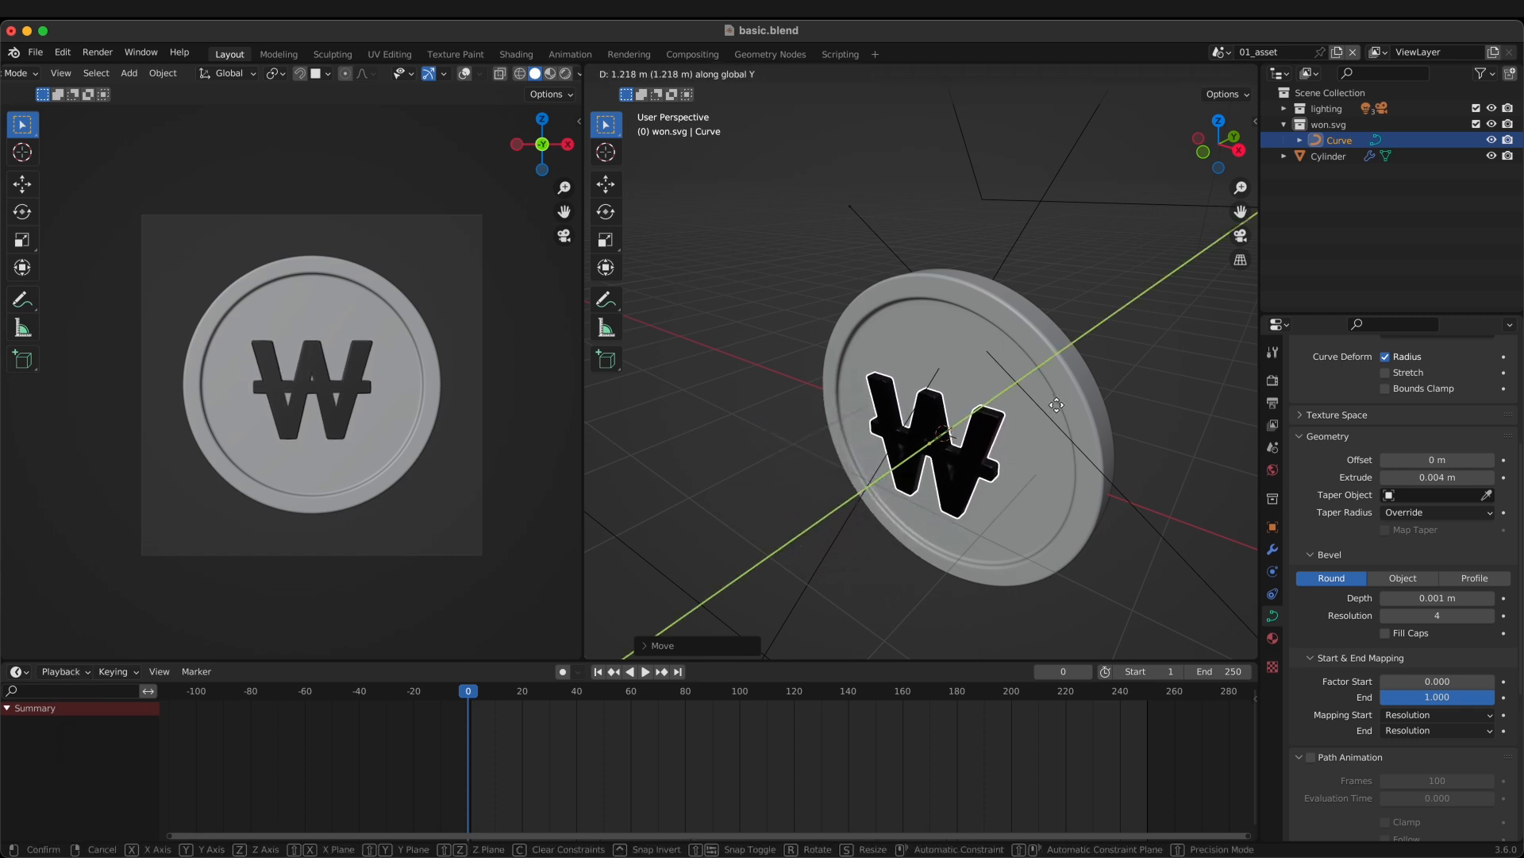
{"action": "left_click", "coordinate": [1128, 304]}
{"action": "scroll", "coordinate": [1104, 357], "scroll_direction": "up", "scroll_amount": 5}
{"action": "middle_click_drag", "start_coordinate": [969, 430], "coordinate": [965, 468]}
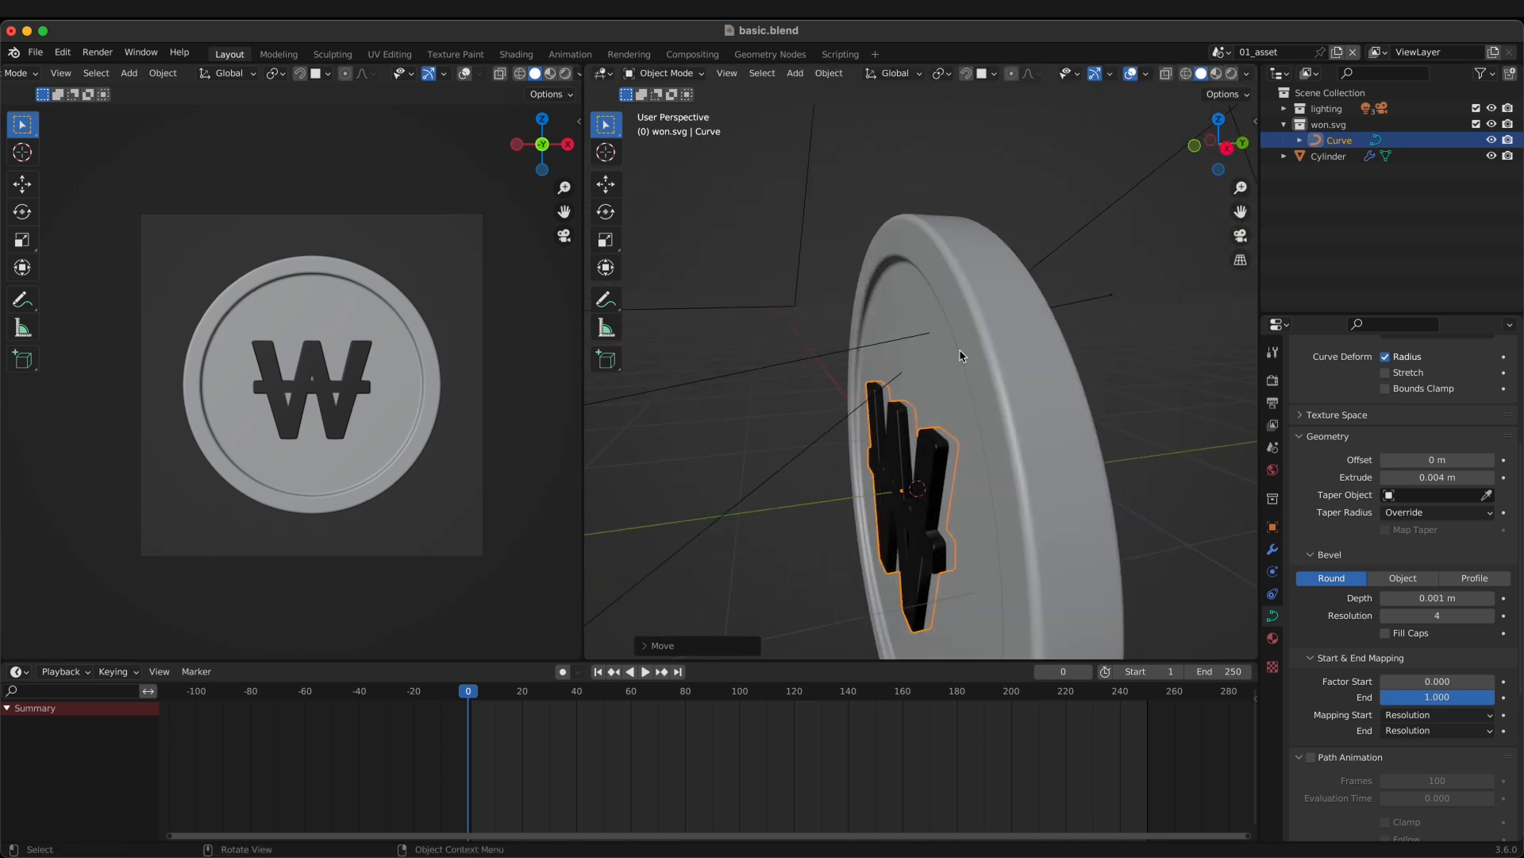
Step: Nudge the won curve slightly along the global Y axis to seat it on the disc's recessed face
{"action": "middle_click_drag", "start_coordinate": [968, 410], "coordinate": [996, 500]}
{"action": "key", "text": "g"}
{"action": "key", "text": "y"}
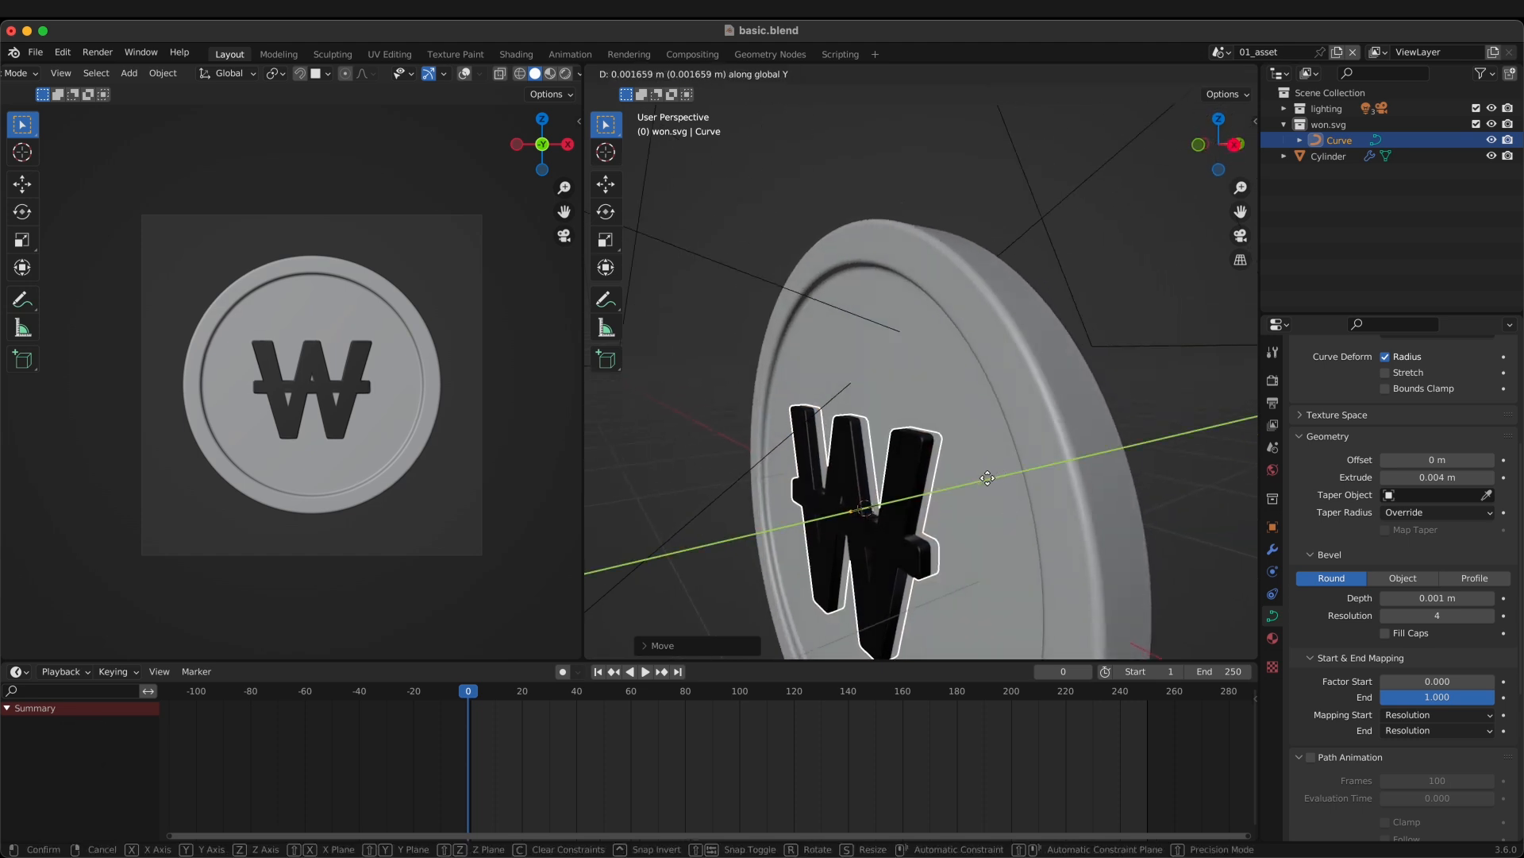
{"action": "left_click", "coordinate": [989, 477]}
{"action": "middle_click_drag", "start_coordinate": [941, 518], "coordinate": [846, 480]}
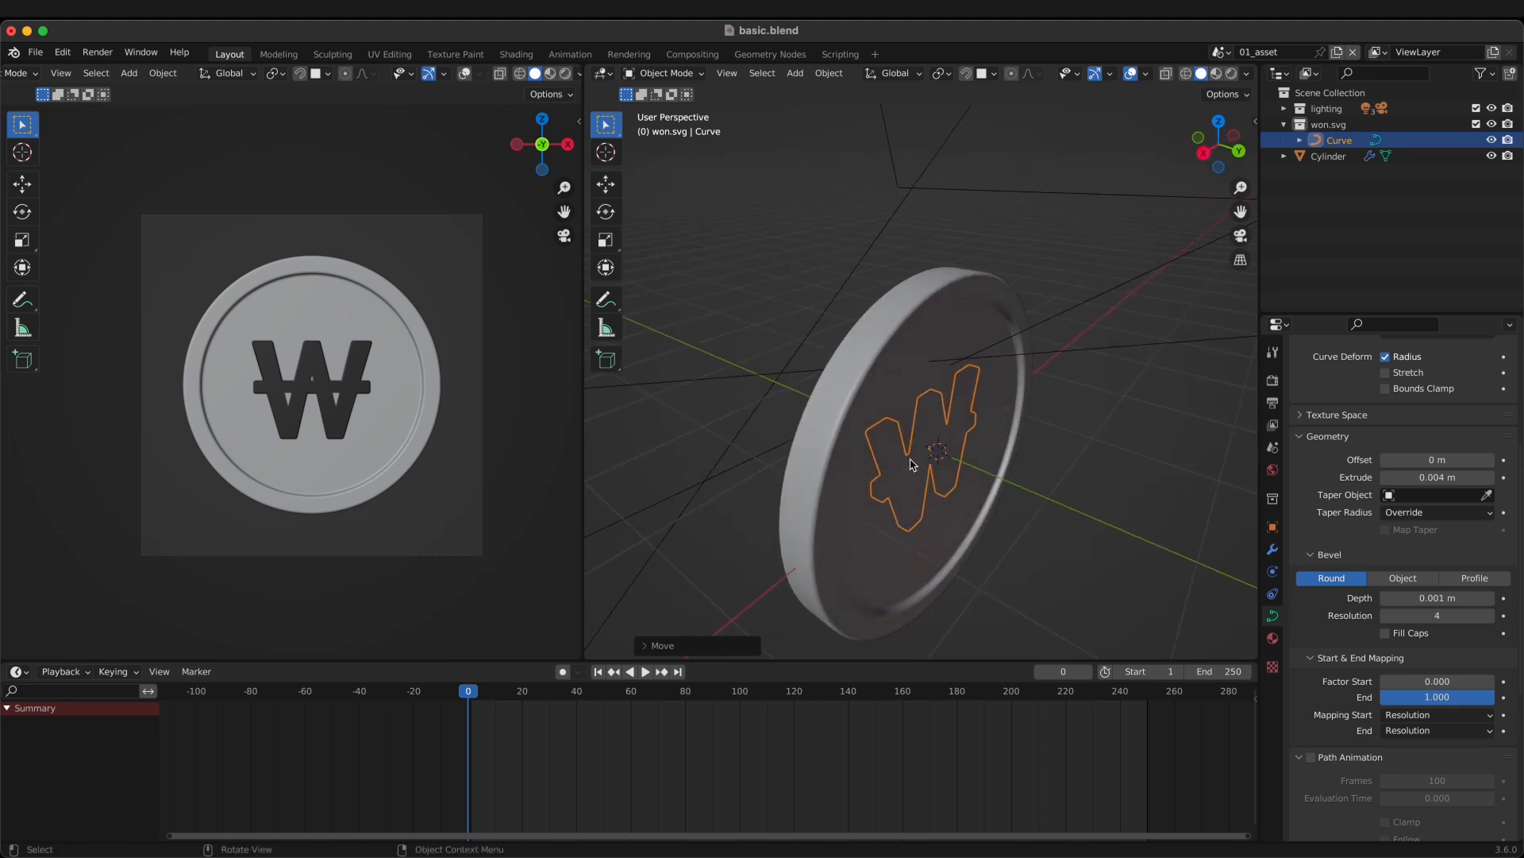
Step: Add a Mirror modifier to the won curve
{"action": "middle_click_drag", "start_coordinate": [893, 496], "coordinate": [1112, 505]}
{"action": "left_click", "coordinate": [1274, 551]}
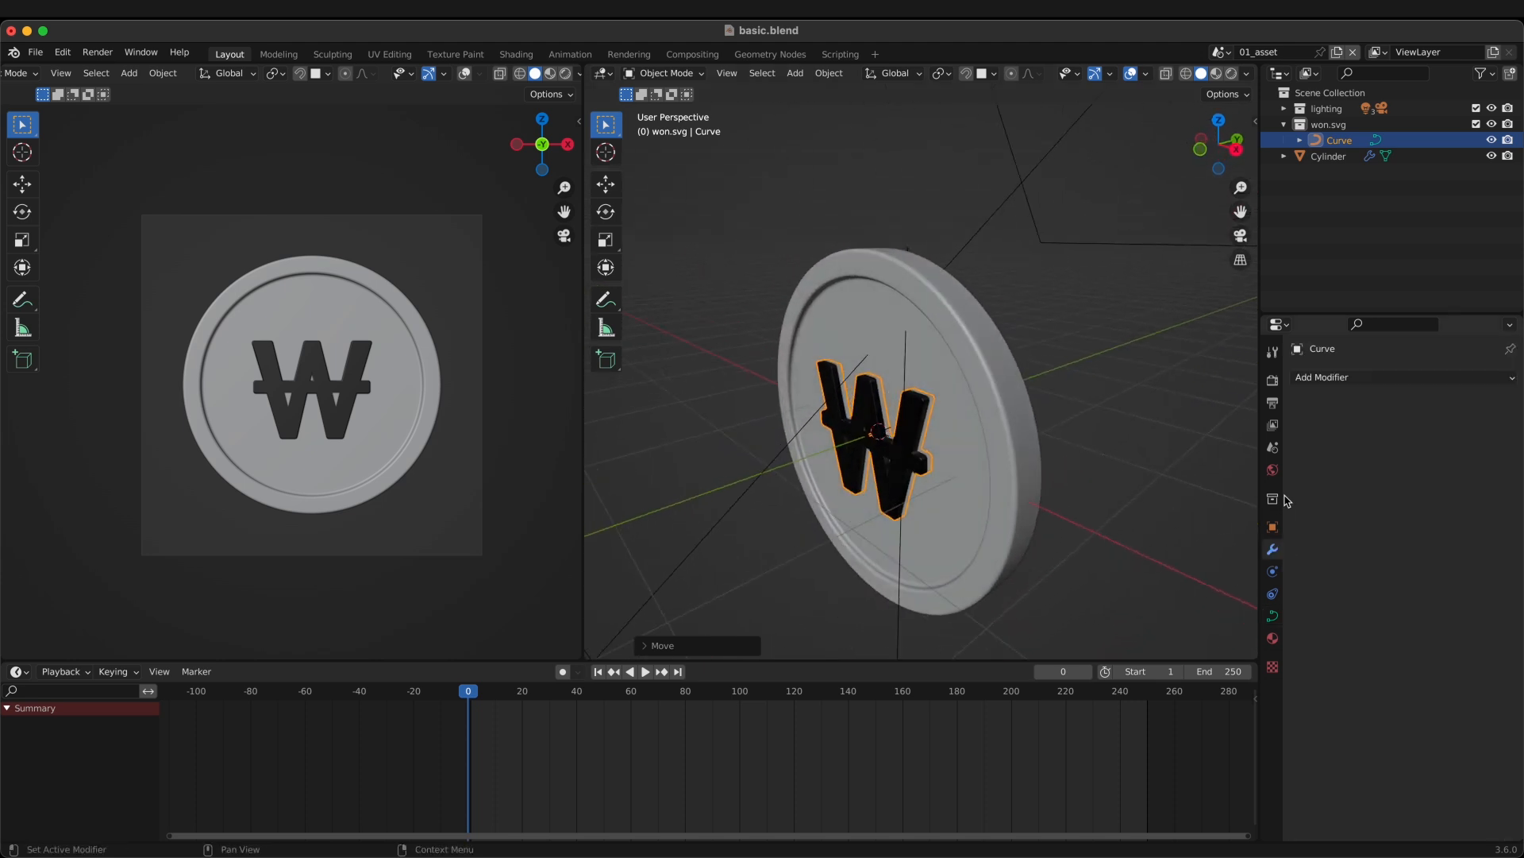
{"action": "left_click", "coordinate": [1398, 384]}
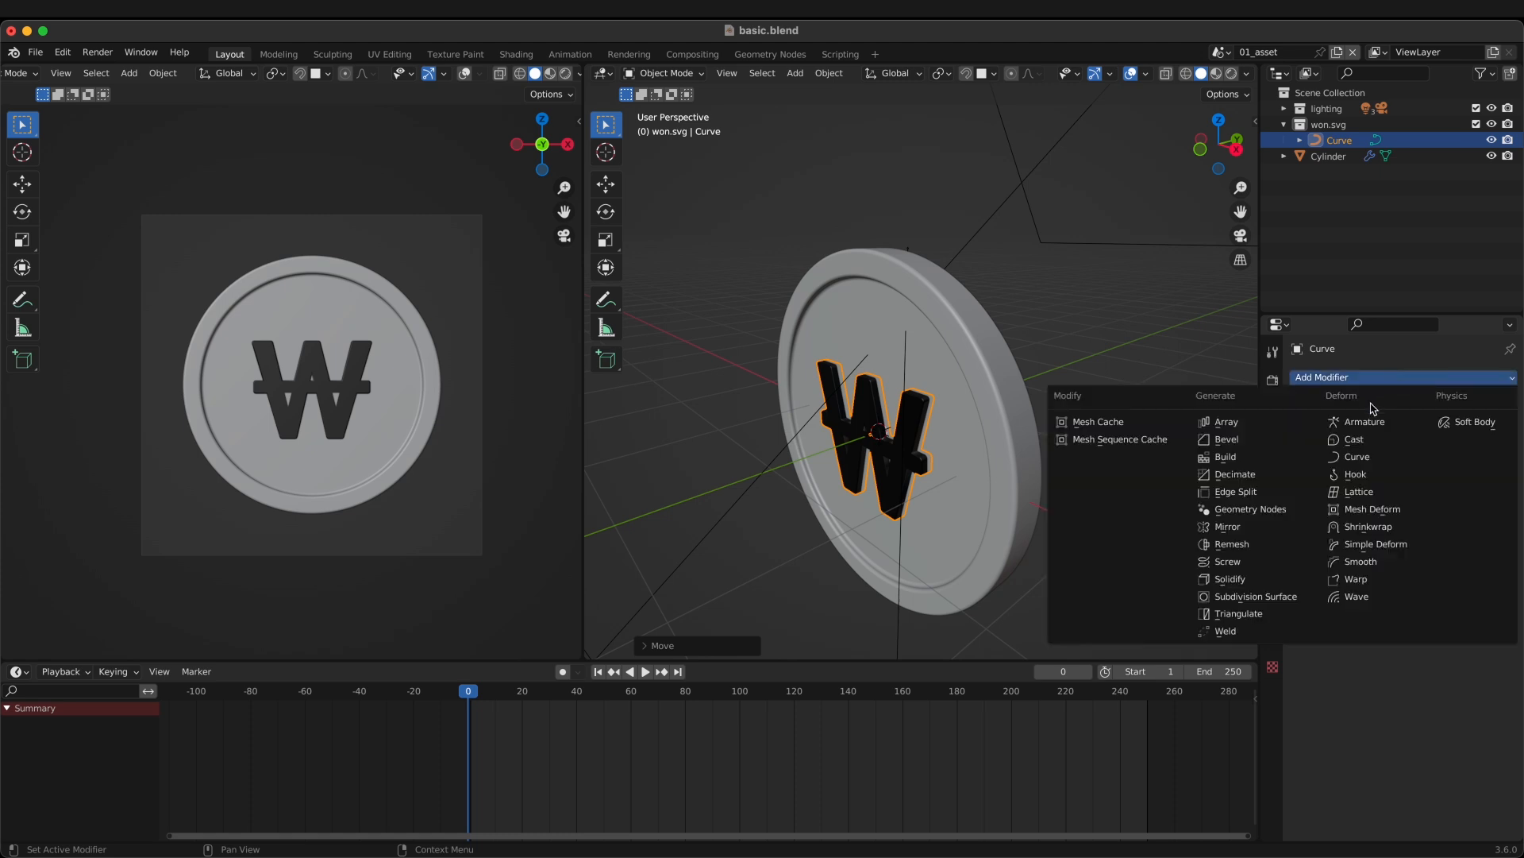
{"action": "left_click", "coordinate": [1272, 528]}
{"action": "middle_click_drag", "start_coordinate": [1152, 532], "coordinate": [1198, 470]}
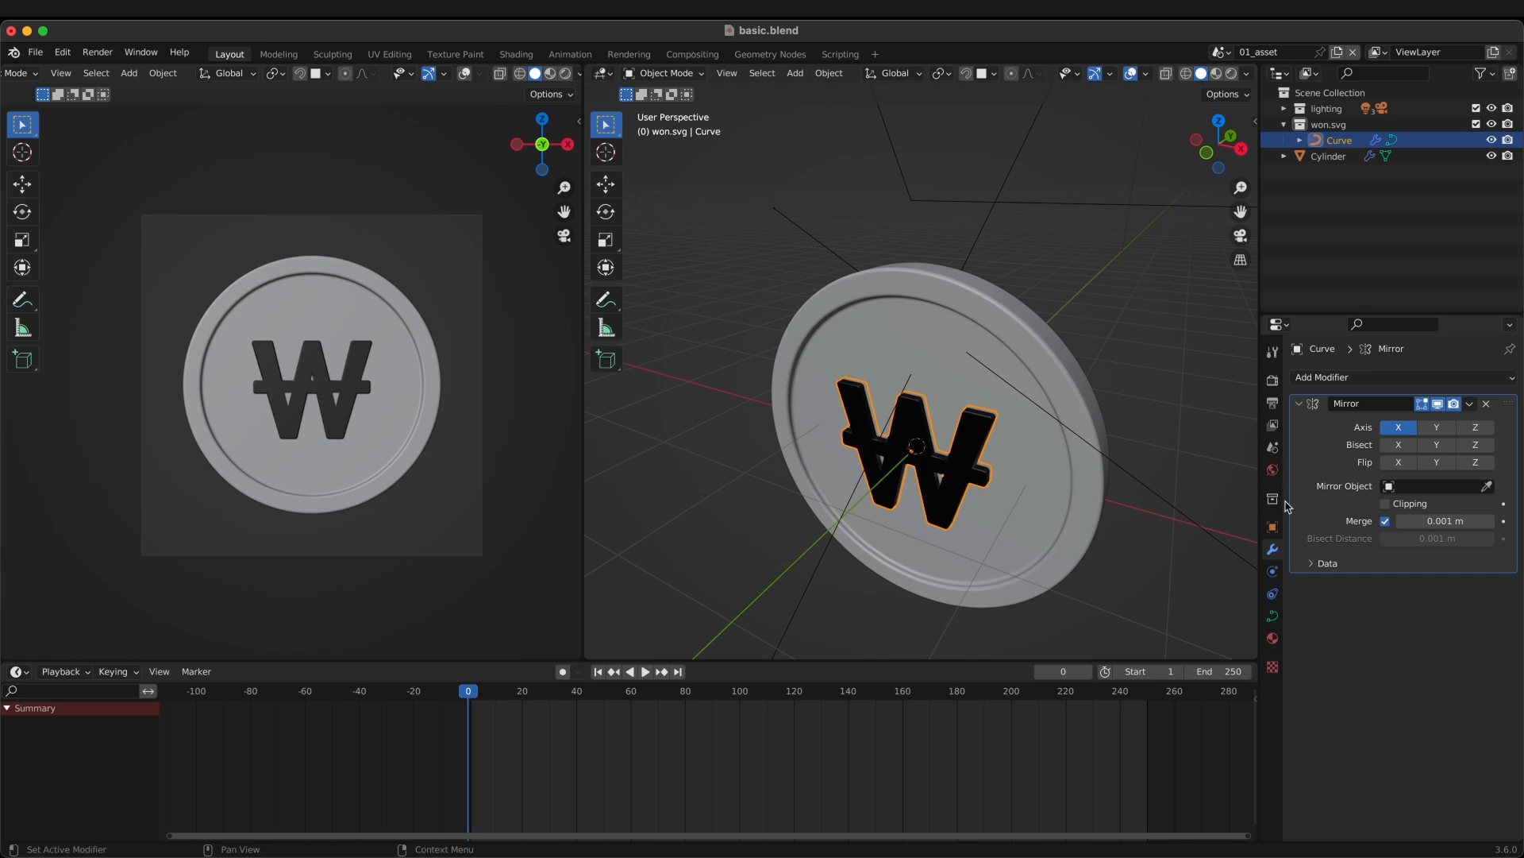
Step: Examine the won symbol on the front face and the disc's edge and back face, selecting the disc for reference
{"action": "middle_click_drag", "start_coordinate": [969, 516], "coordinate": [893, 532]}
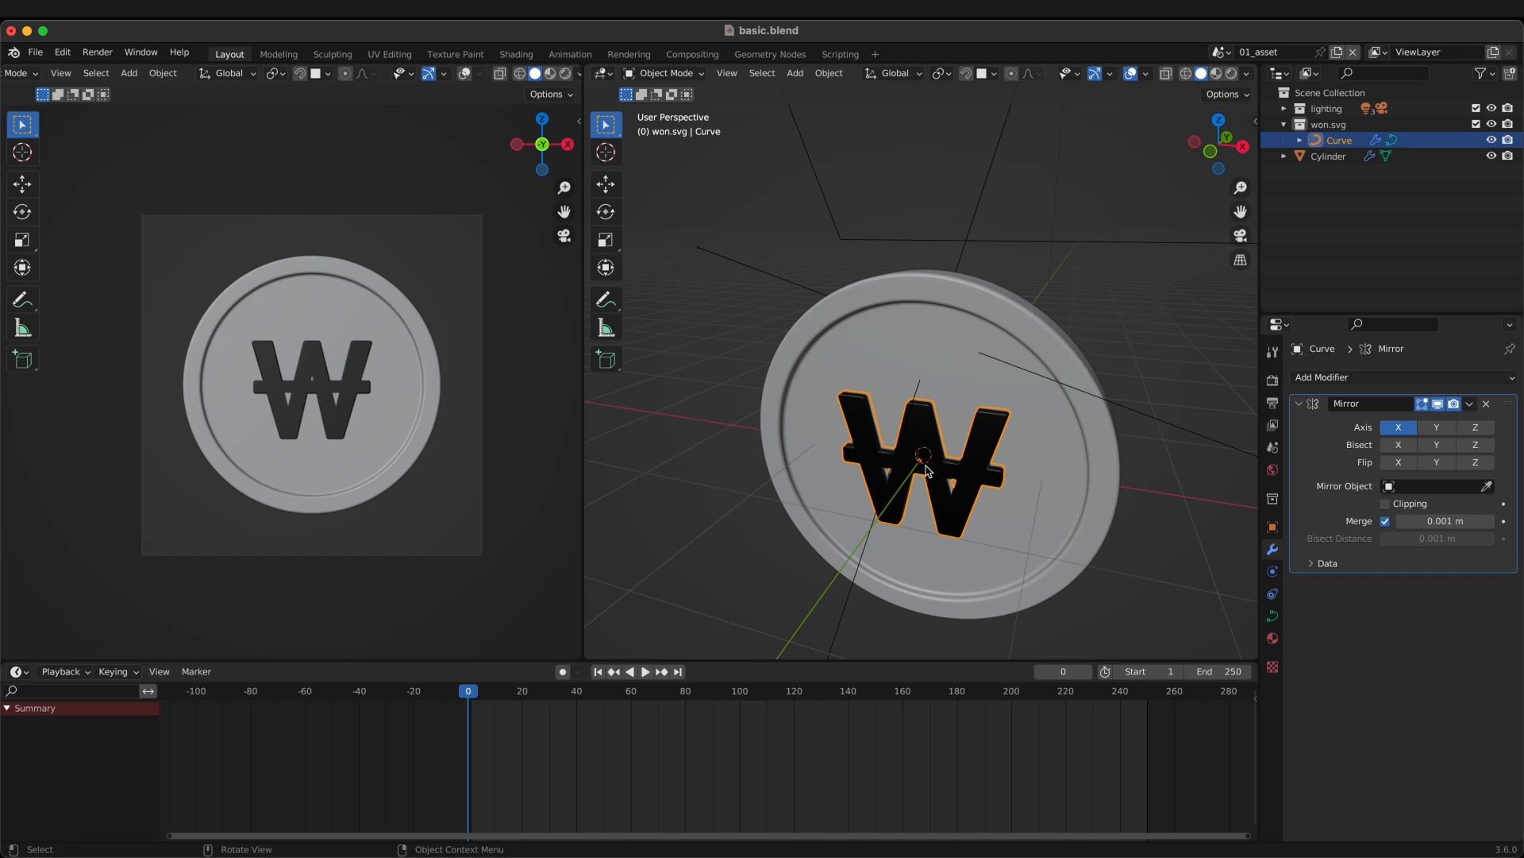
{"action": "middle_click_drag", "start_coordinate": [927, 470], "coordinate": [1029, 426], "text": "shift"}
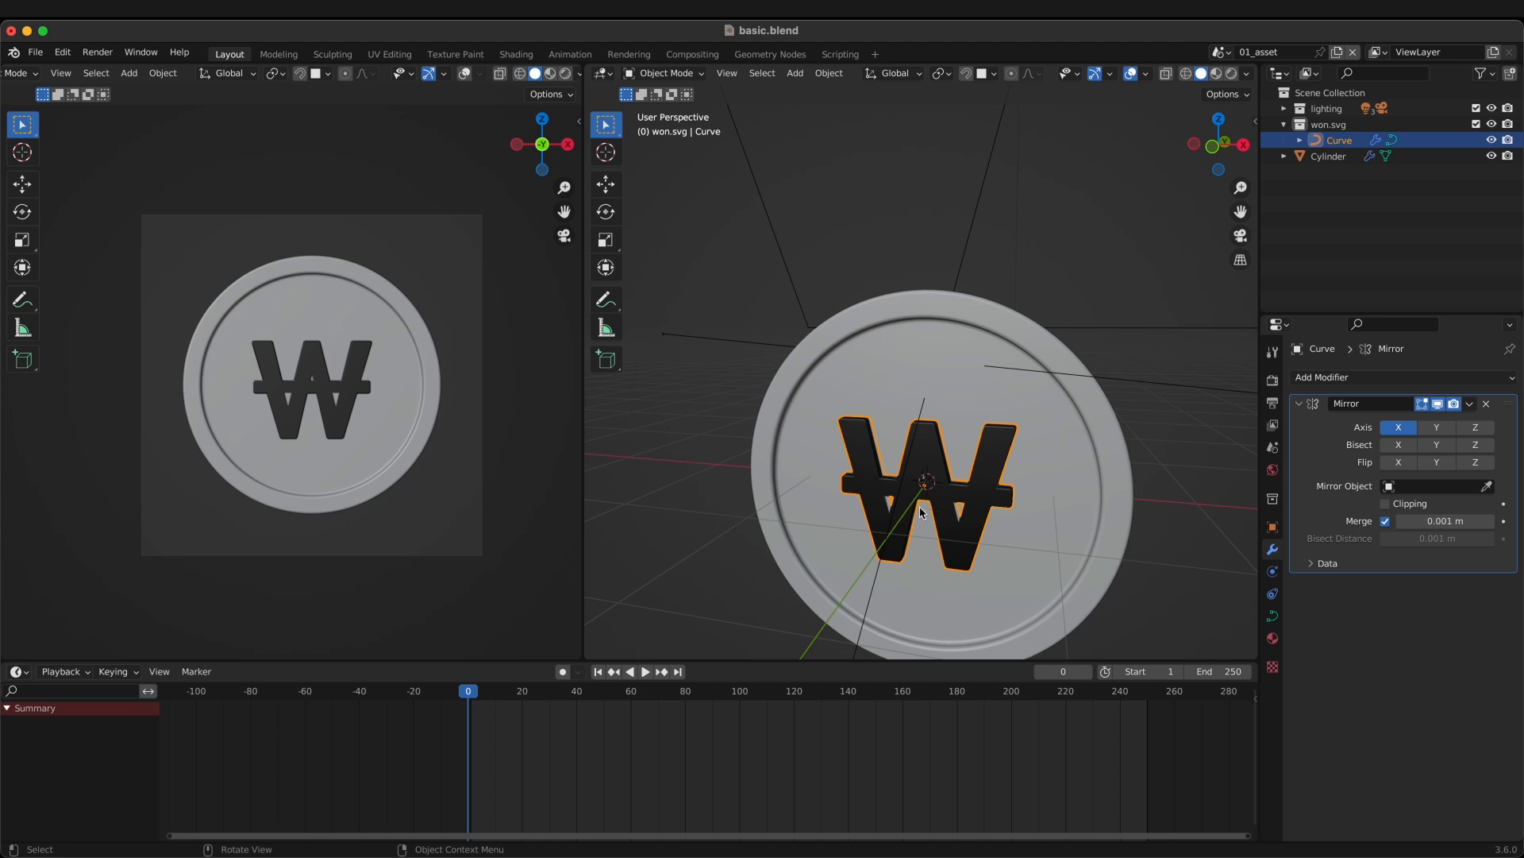
{"action": "middle_click_drag", "start_coordinate": [959, 496], "coordinate": [945, 497]}
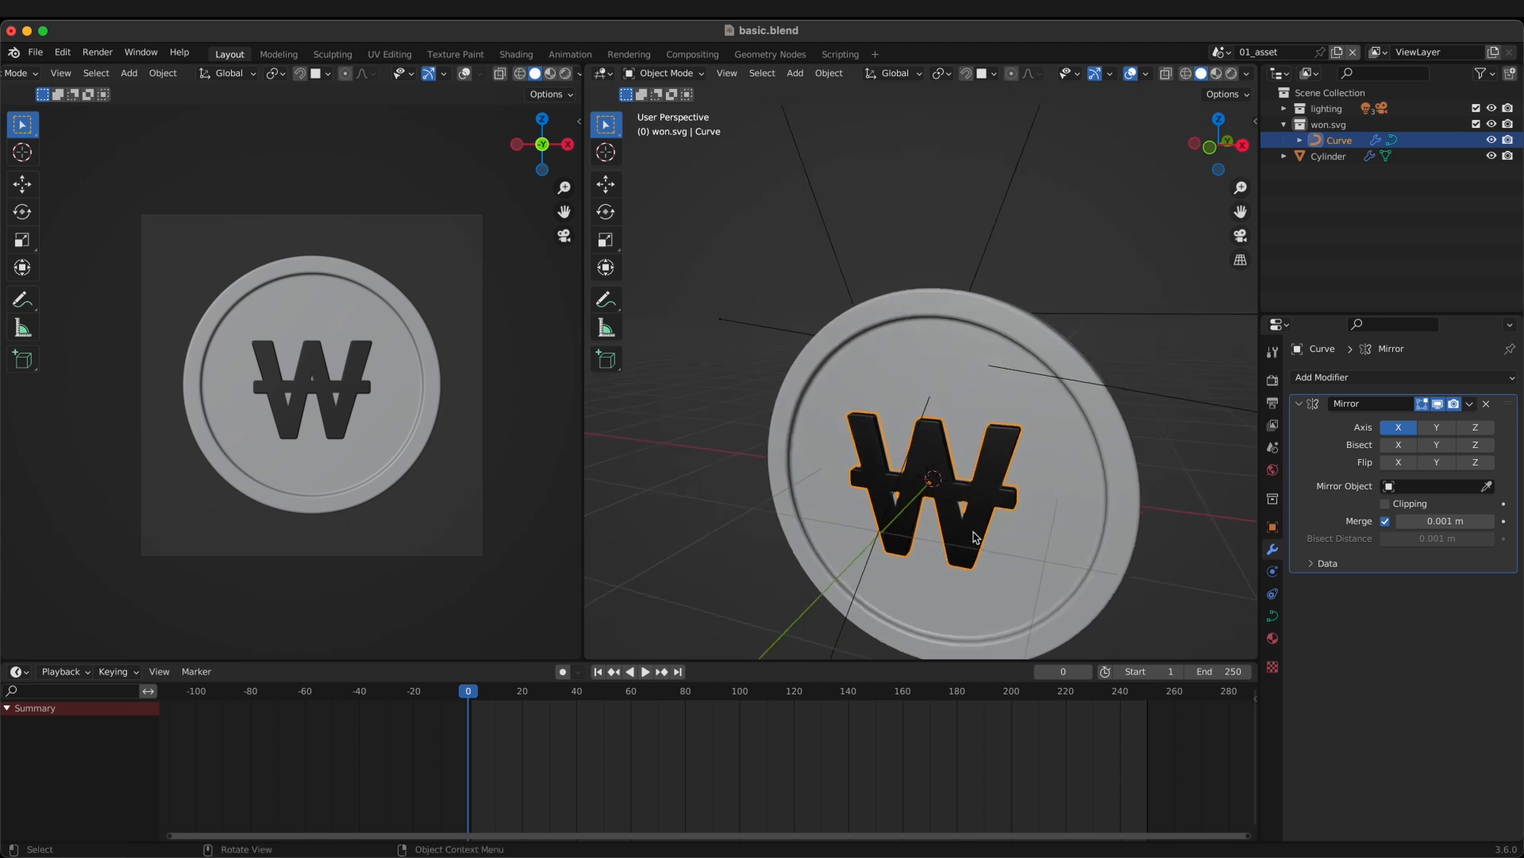
{"action": "middle_click_drag", "start_coordinate": [991, 538], "coordinate": [989, 500]}
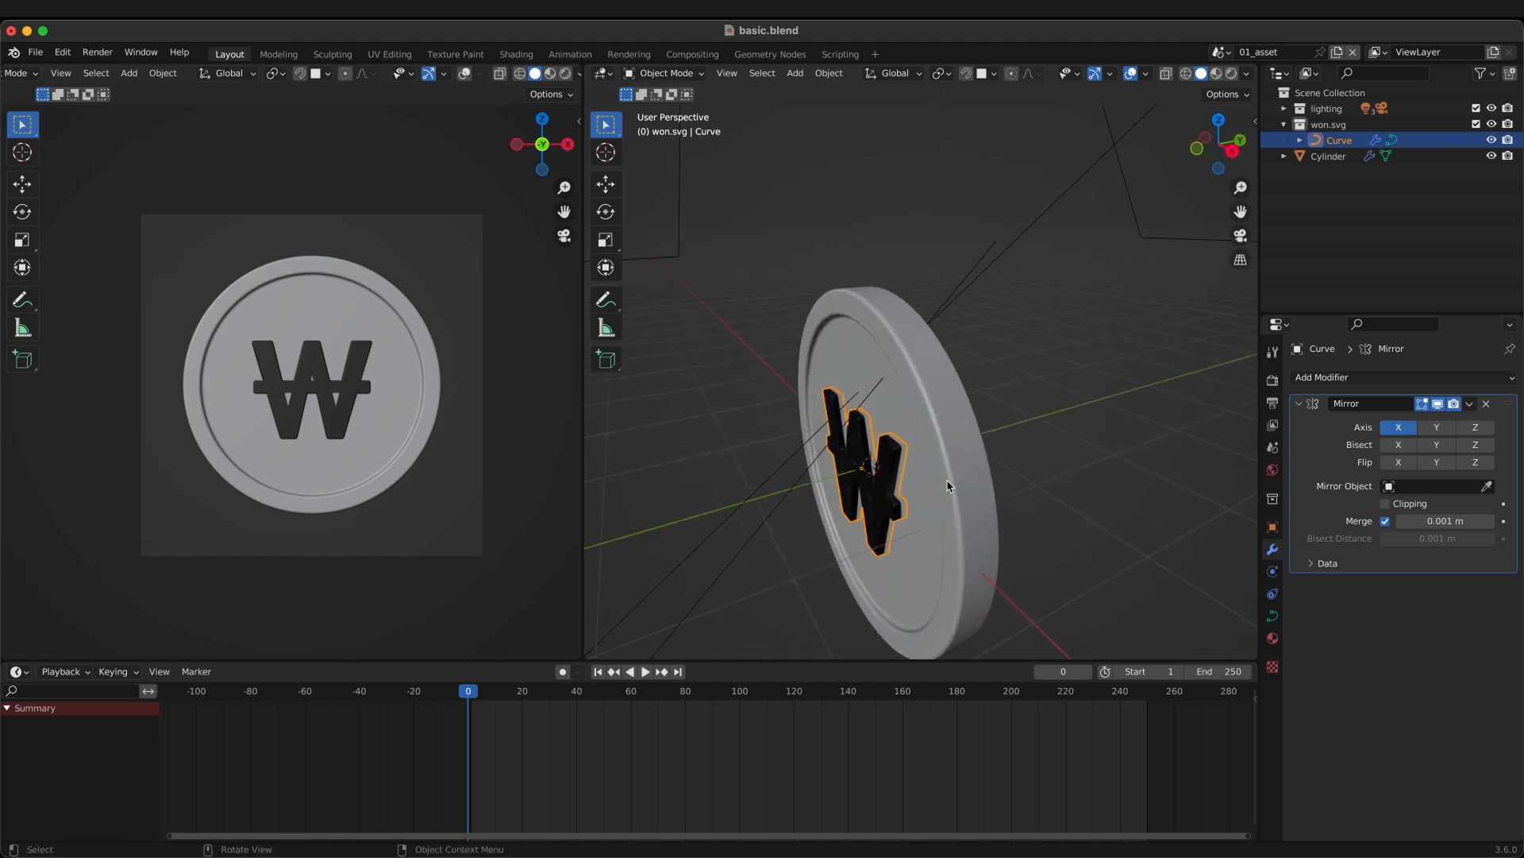
{"action": "left_click", "coordinate": [945, 411]}
{"action": "middle_click_drag", "start_coordinate": [945, 411], "coordinate": [884, 486]}
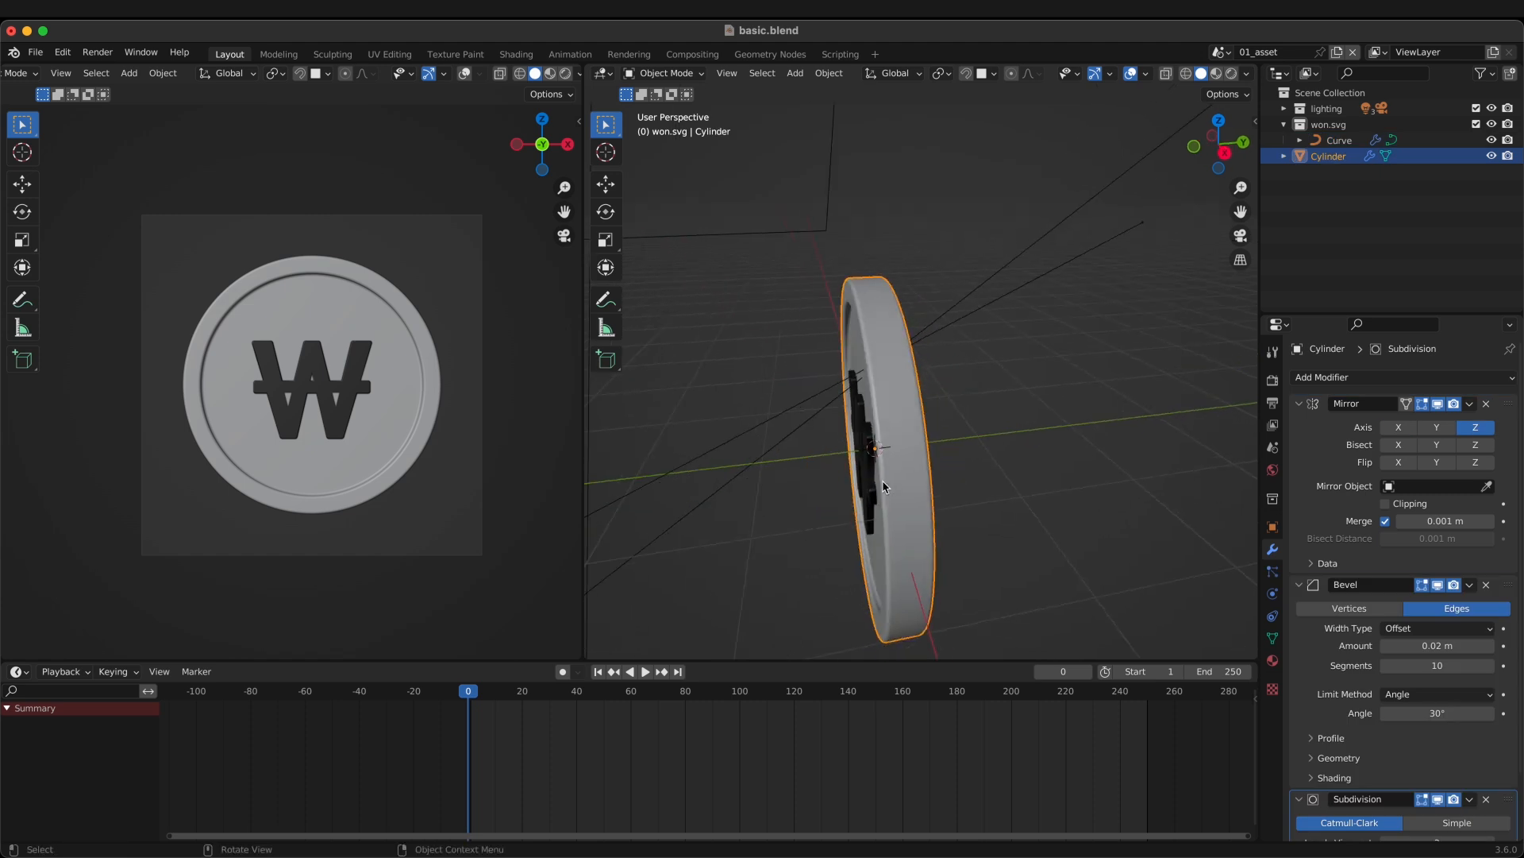
{"action": "middle_click_drag", "start_coordinate": [988, 477], "coordinate": [1002, 515]}
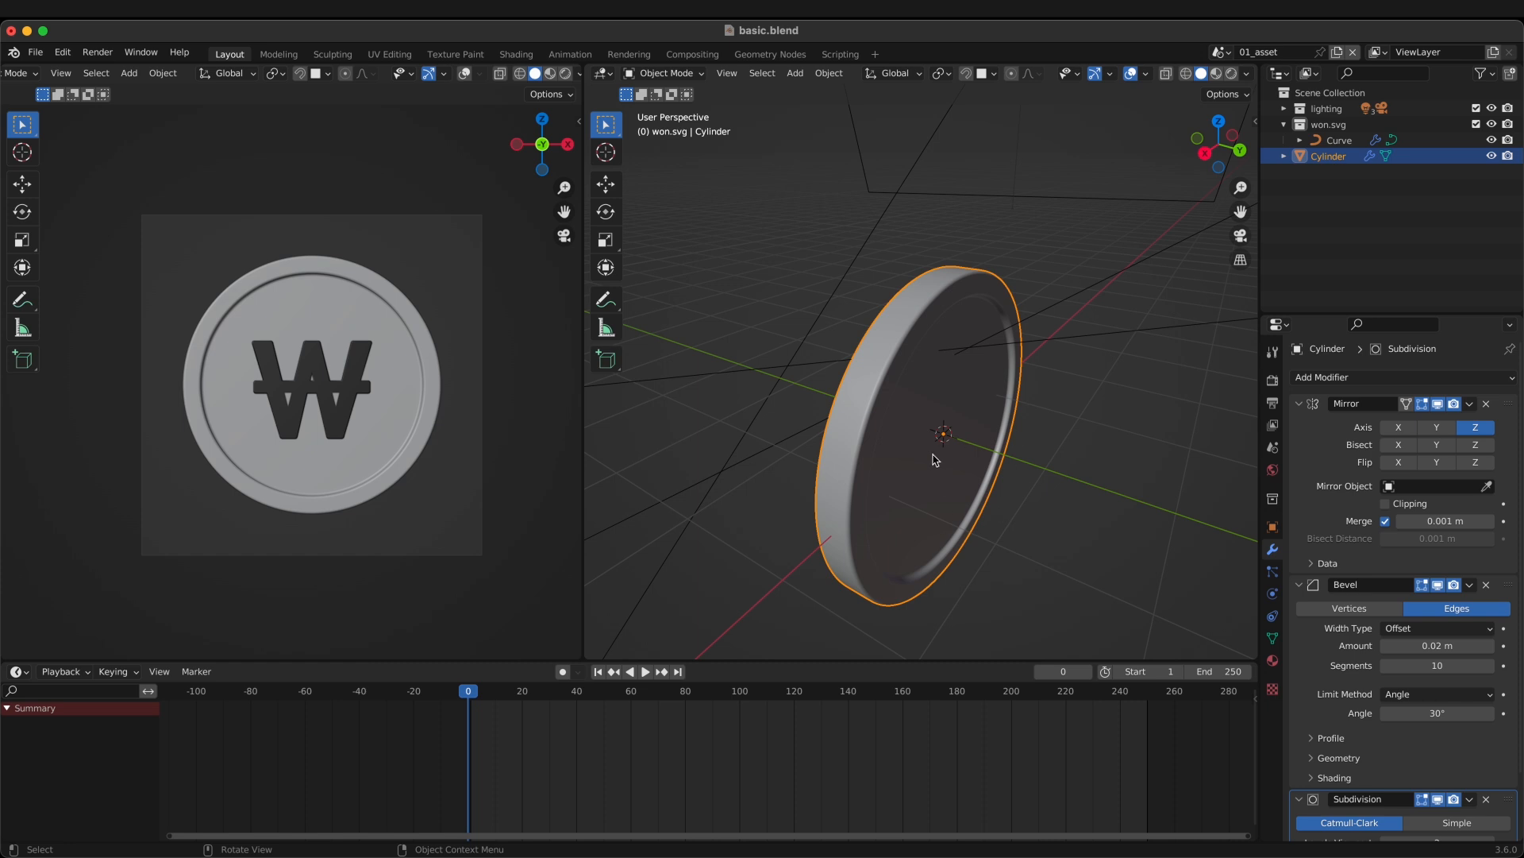
{"action": "key", "text": "shift"}
{"action": "middle_click_drag", "start_coordinate": [1031, 449], "coordinate": [880, 454]}
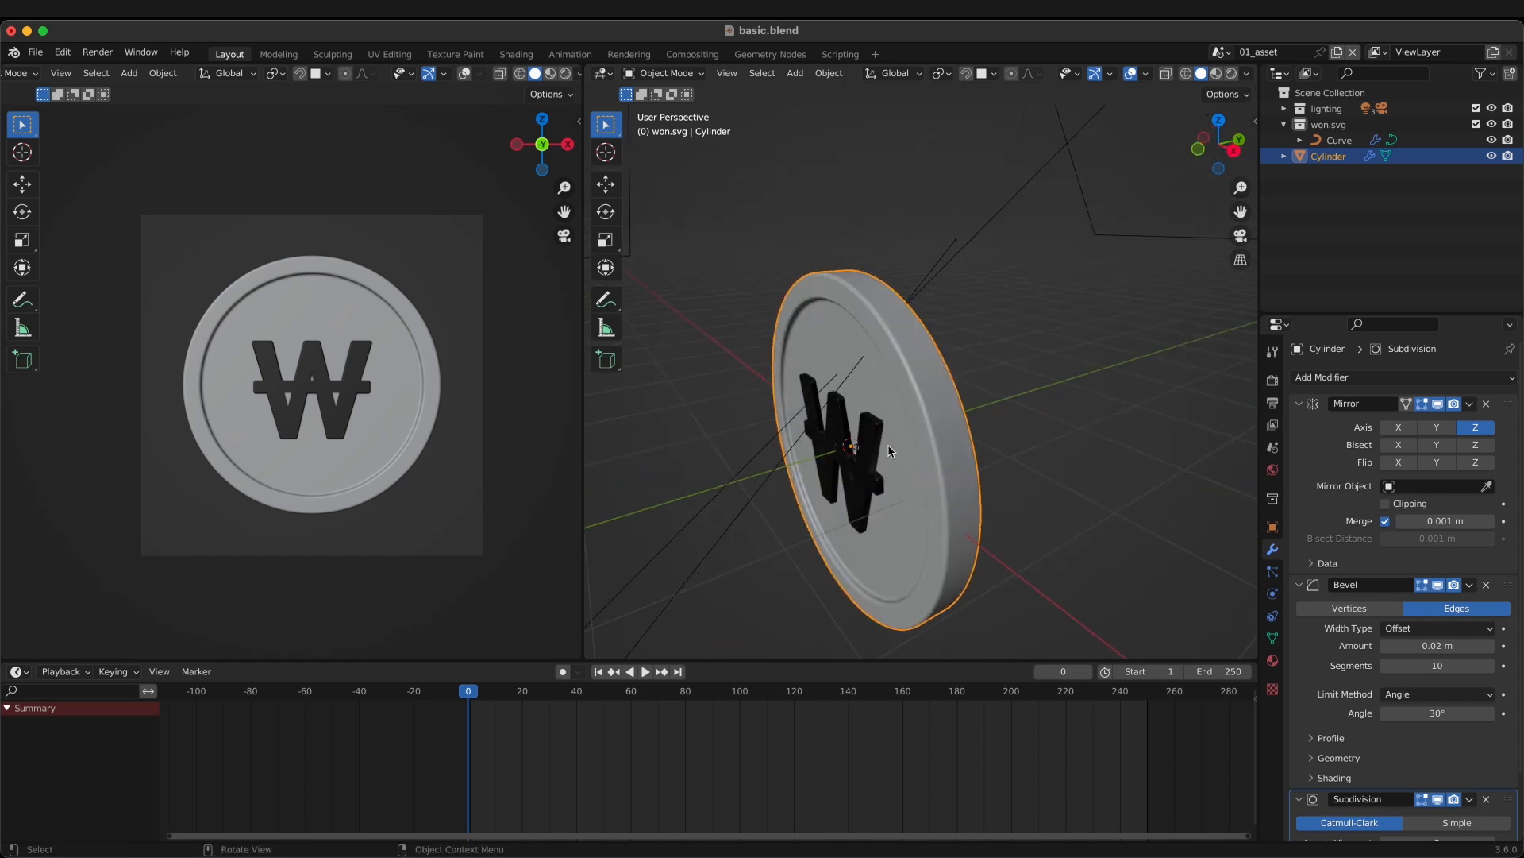
Step: Mirror the won curve across the disc by setting its modifier's mirror object to Cylinder and its axis to Z only
{"action": "left_click", "coordinate": [874, 454]}
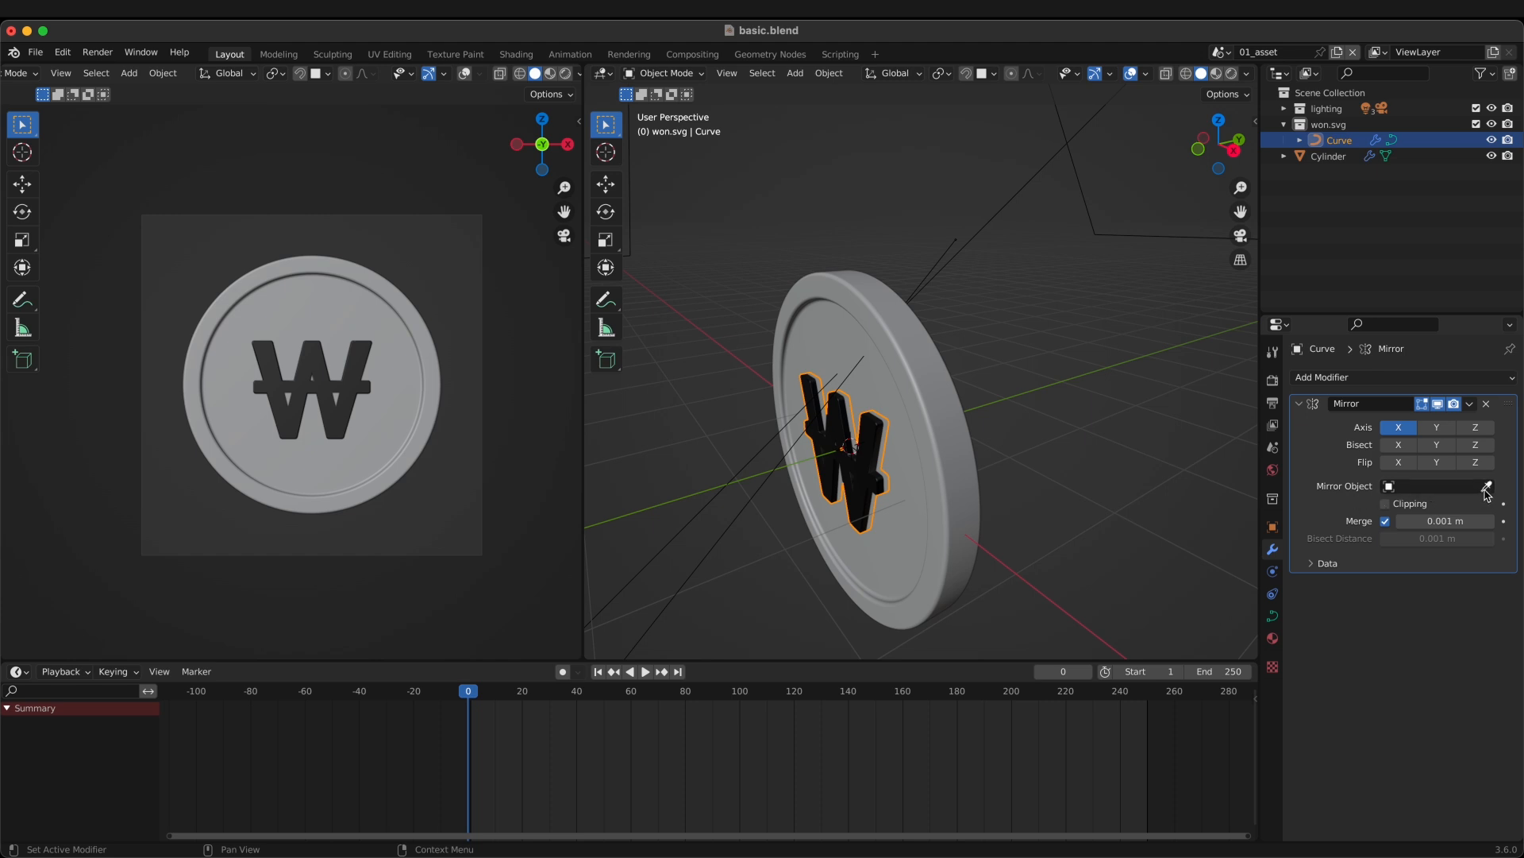
{"action": "left_click", "coordinate": [1487, 487]}
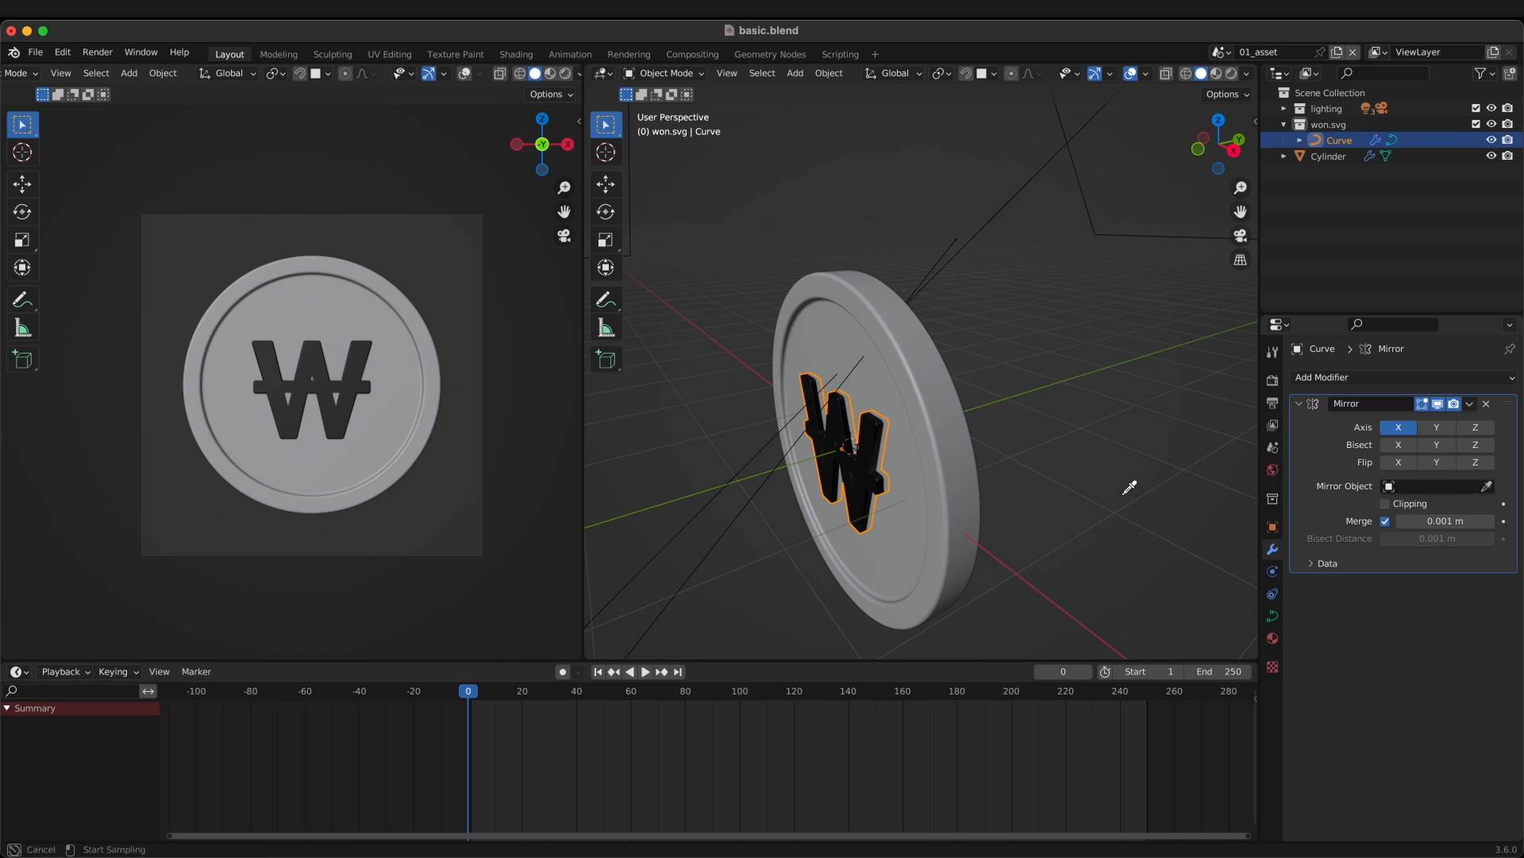
{"action": "left_click", "coordinate": [940, 389]}
{"action": "middle_click_drag", "start_coordinate": [940, 389], "coordinate": [1371, 450]}
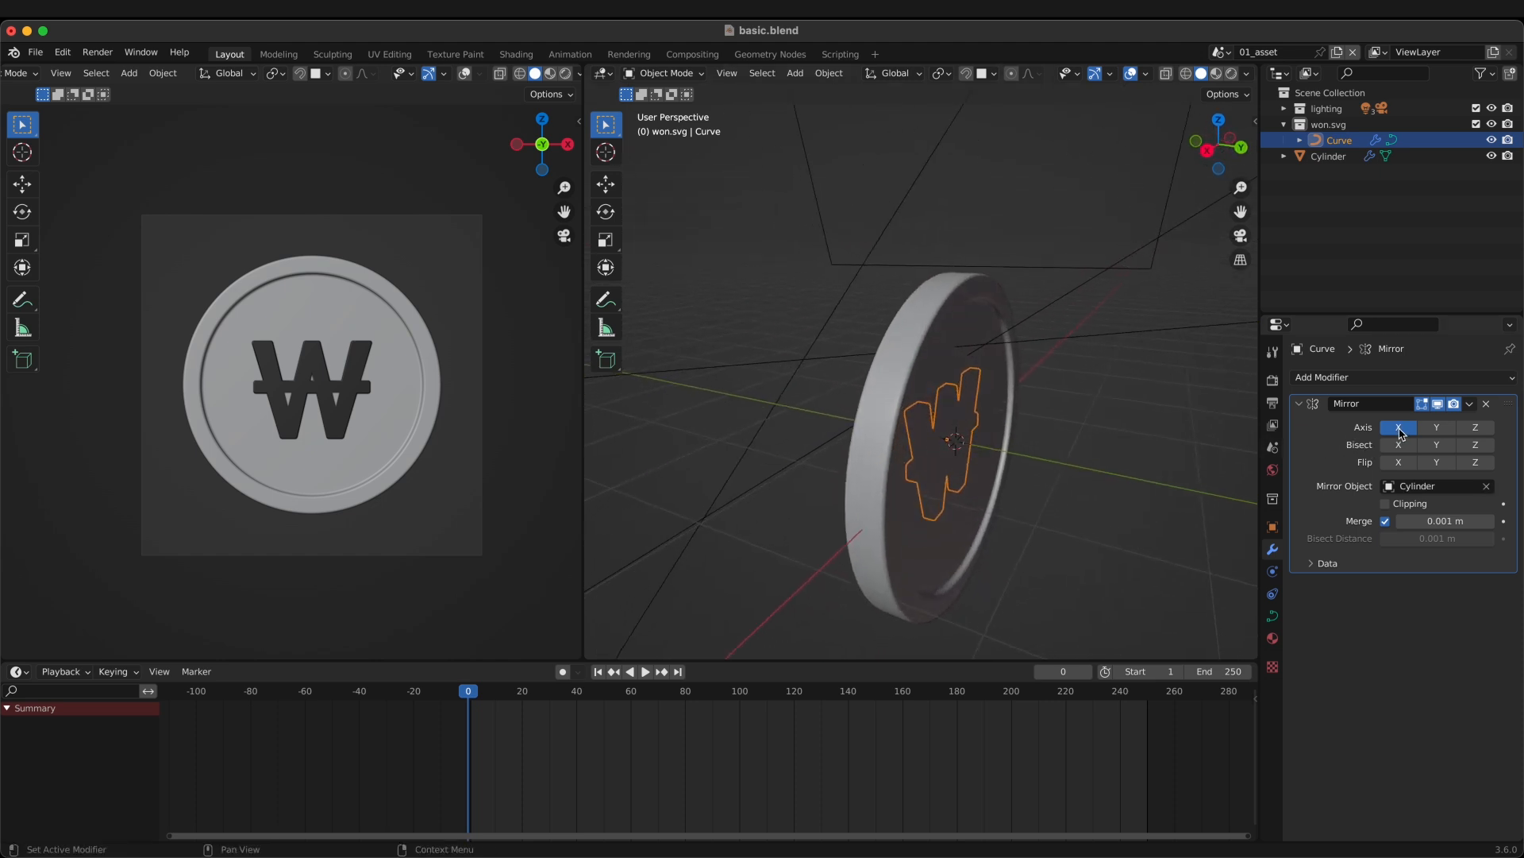
{"action": "left_click", "coordinate": [1477, 428]}
{"action": "middle_click_drag", "start_coordinate": [1068, 474], "coordinate": [1064, 509]}
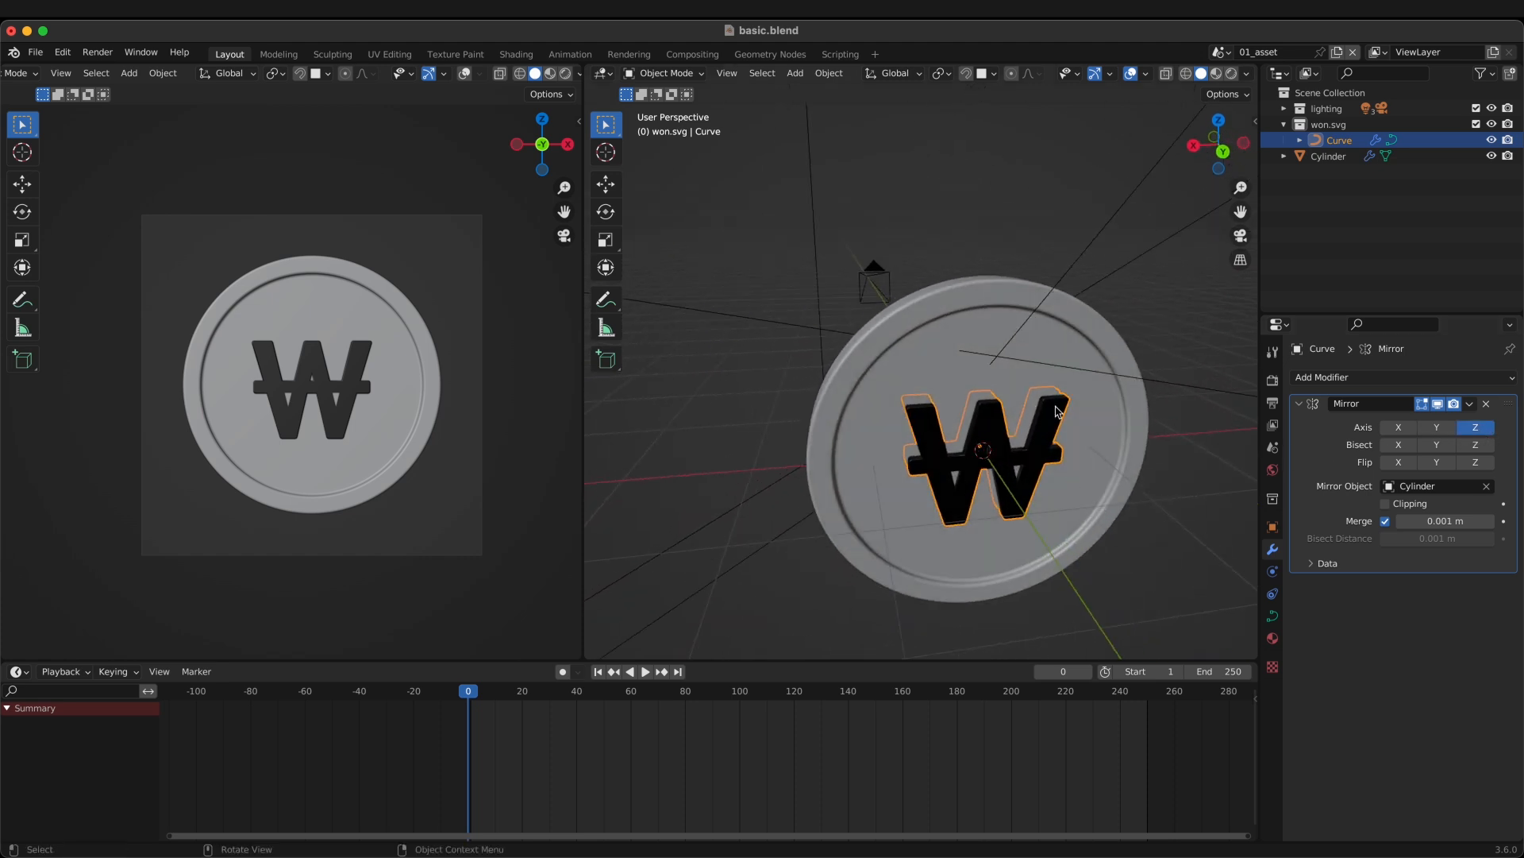
{"action": "middle_click_drag", "start_coordinate": [992, 435], "coordinate": [1062, 459]}
Step: Check the finished symbol from the front and at an angle, and select the coin's disc
{"action": "key", "text": "grave"}
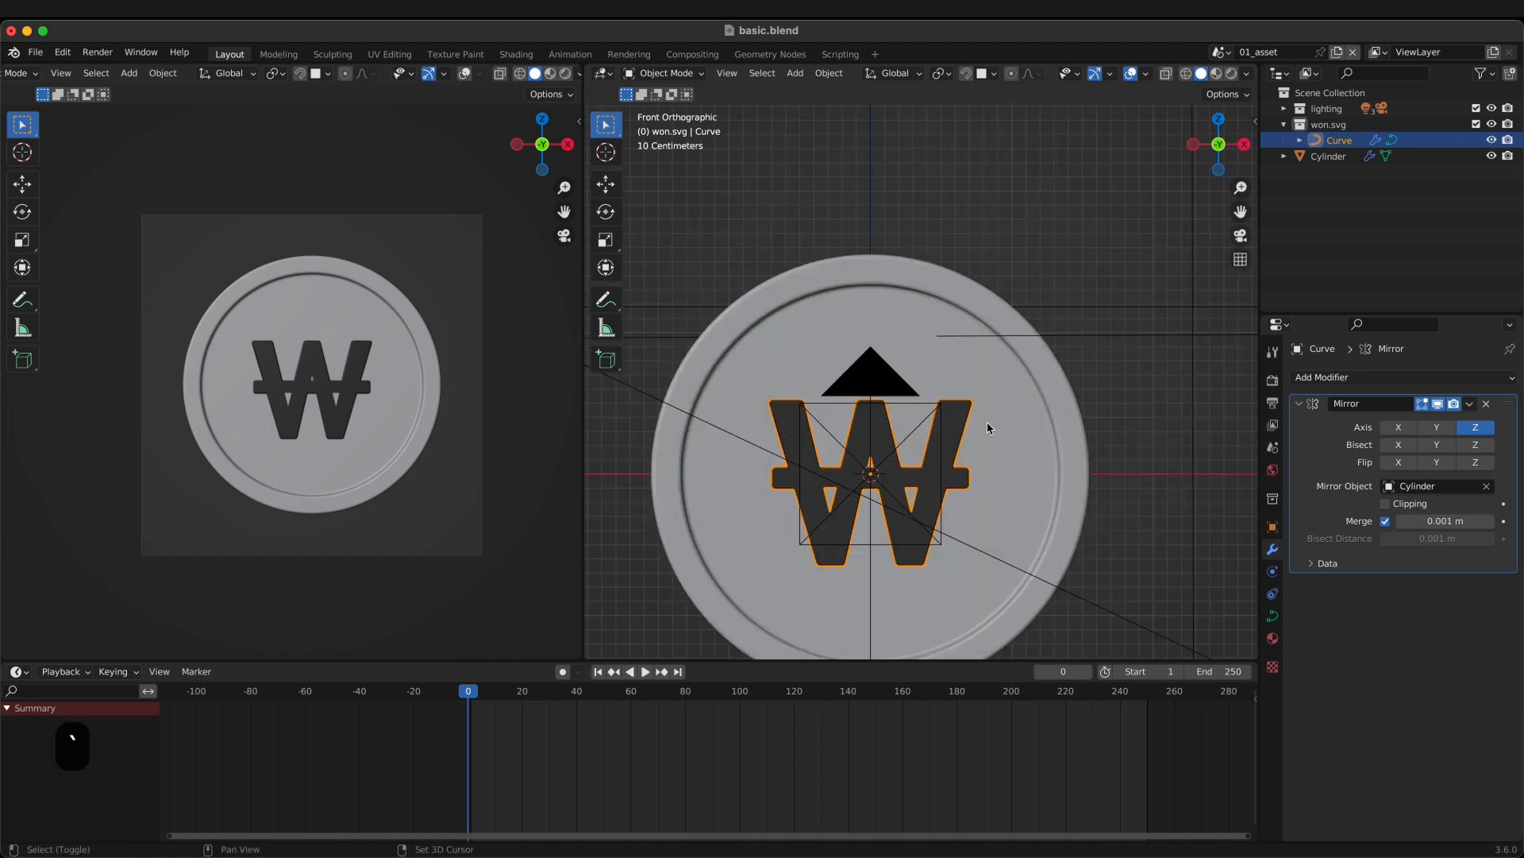
{"action": "middle_click_drag", "start_coordinate": [988, 423], "coordinate": [1043, 401], "text": "shift"}
{"action": "mouse_move", "coordinate": [1043, 401]}
{"action": "middle_mouse_down", "text": "shift"}
{"action": "mouse_move", "coordinate": [1028, 385]}
{"action": "mouse_move", "coordinate": [1055, 418]}
{"action": "mouse_move", "coordinate": [1034, 409]}
{"action": "middle_mouse_up", "text": "shift"}
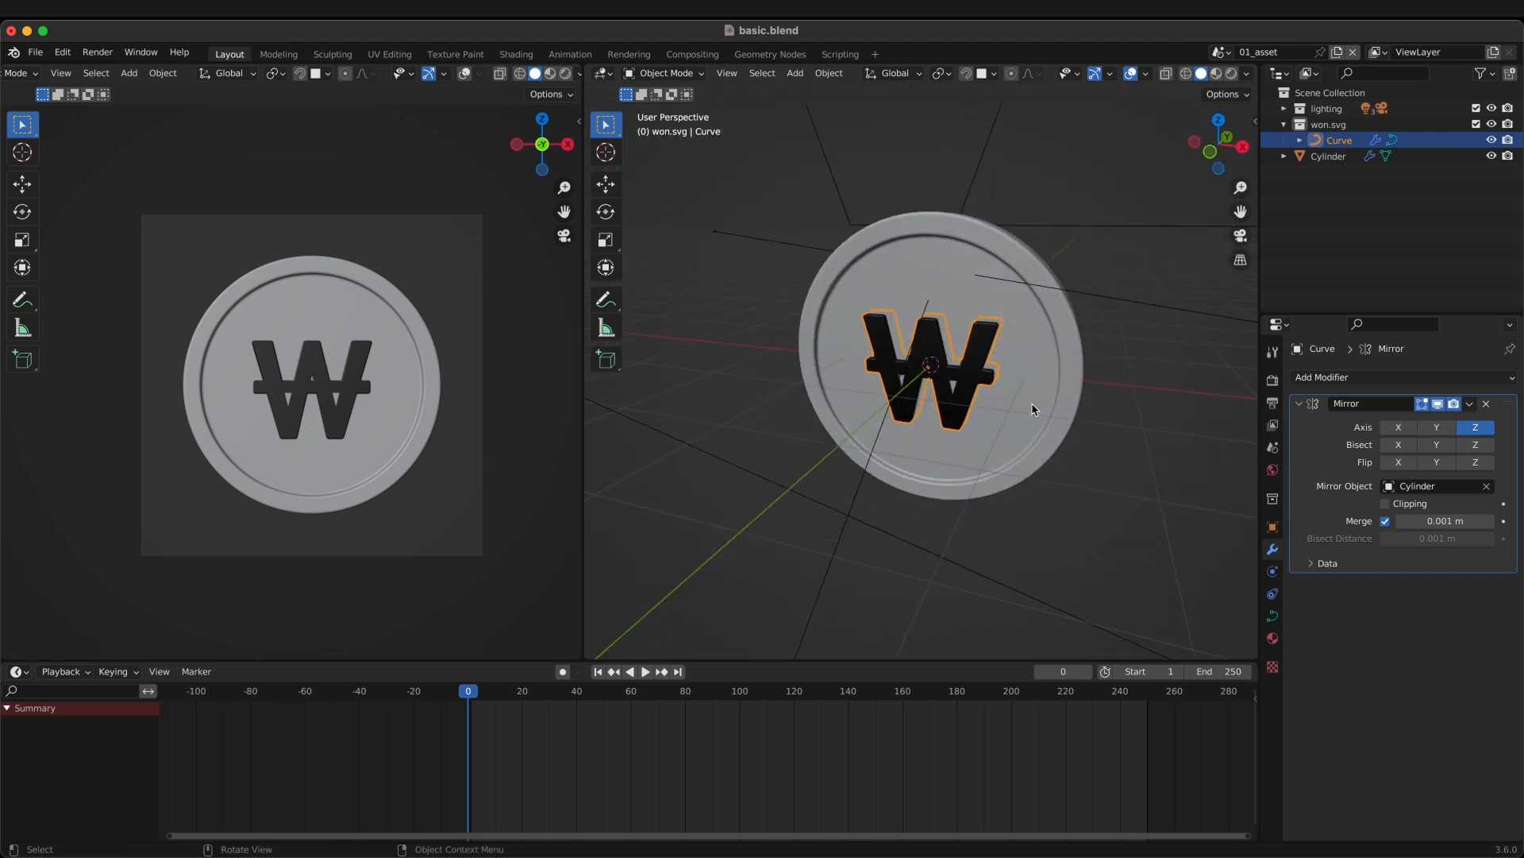
{"action": "left_click", "coordinate": [1037, 337]}
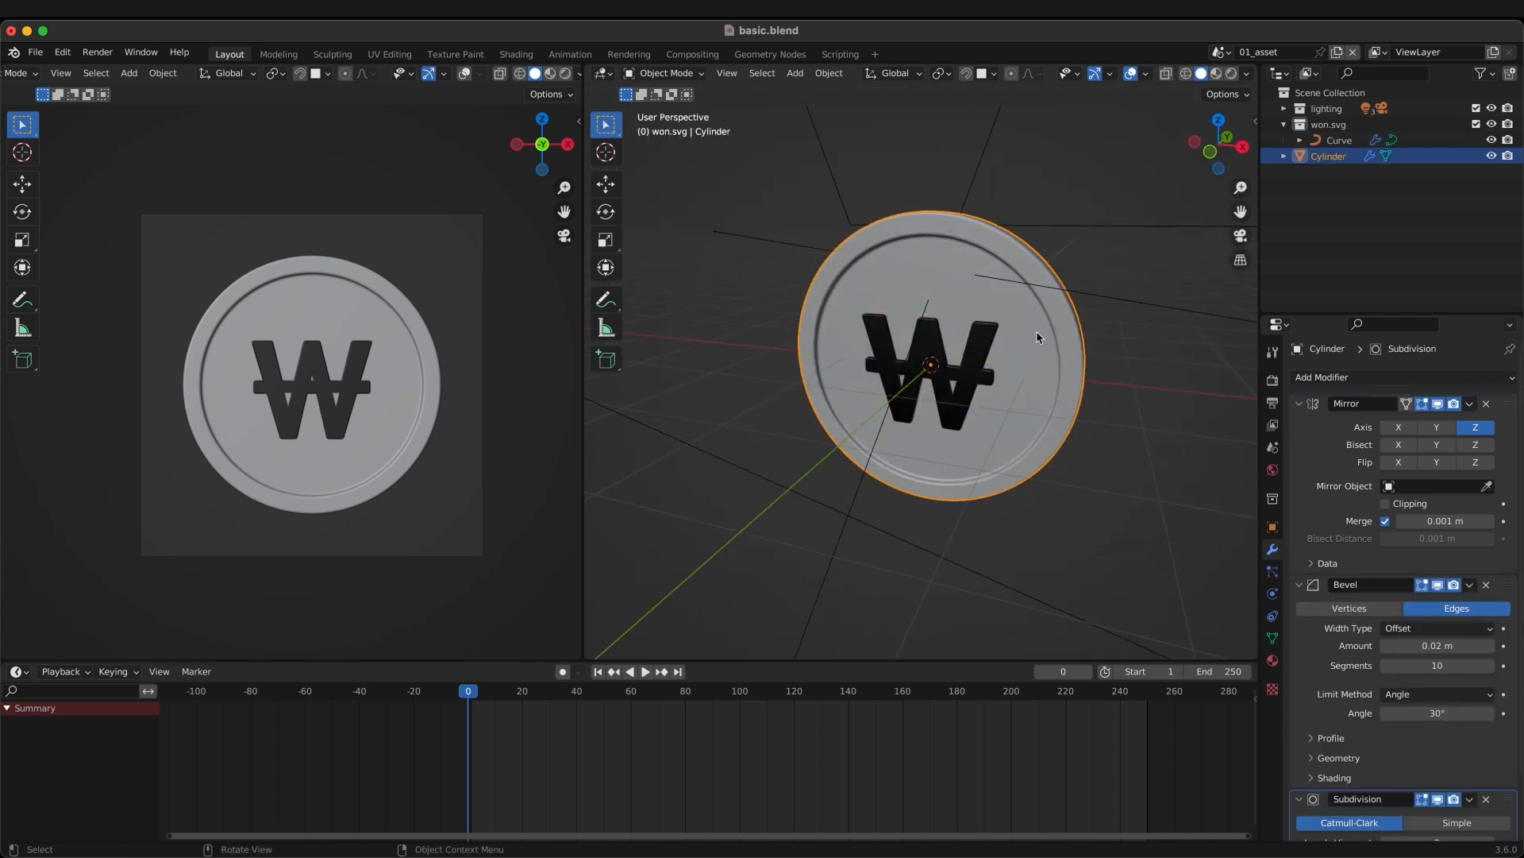
Step: Move the won curve and the disc together into a new collection named coin
{"action": "left_click", "coordinate": [978, 344]}
{"action": "middle_click_drag", "start_coordinate": [1055, 359], "coordinate": [888, 378]}
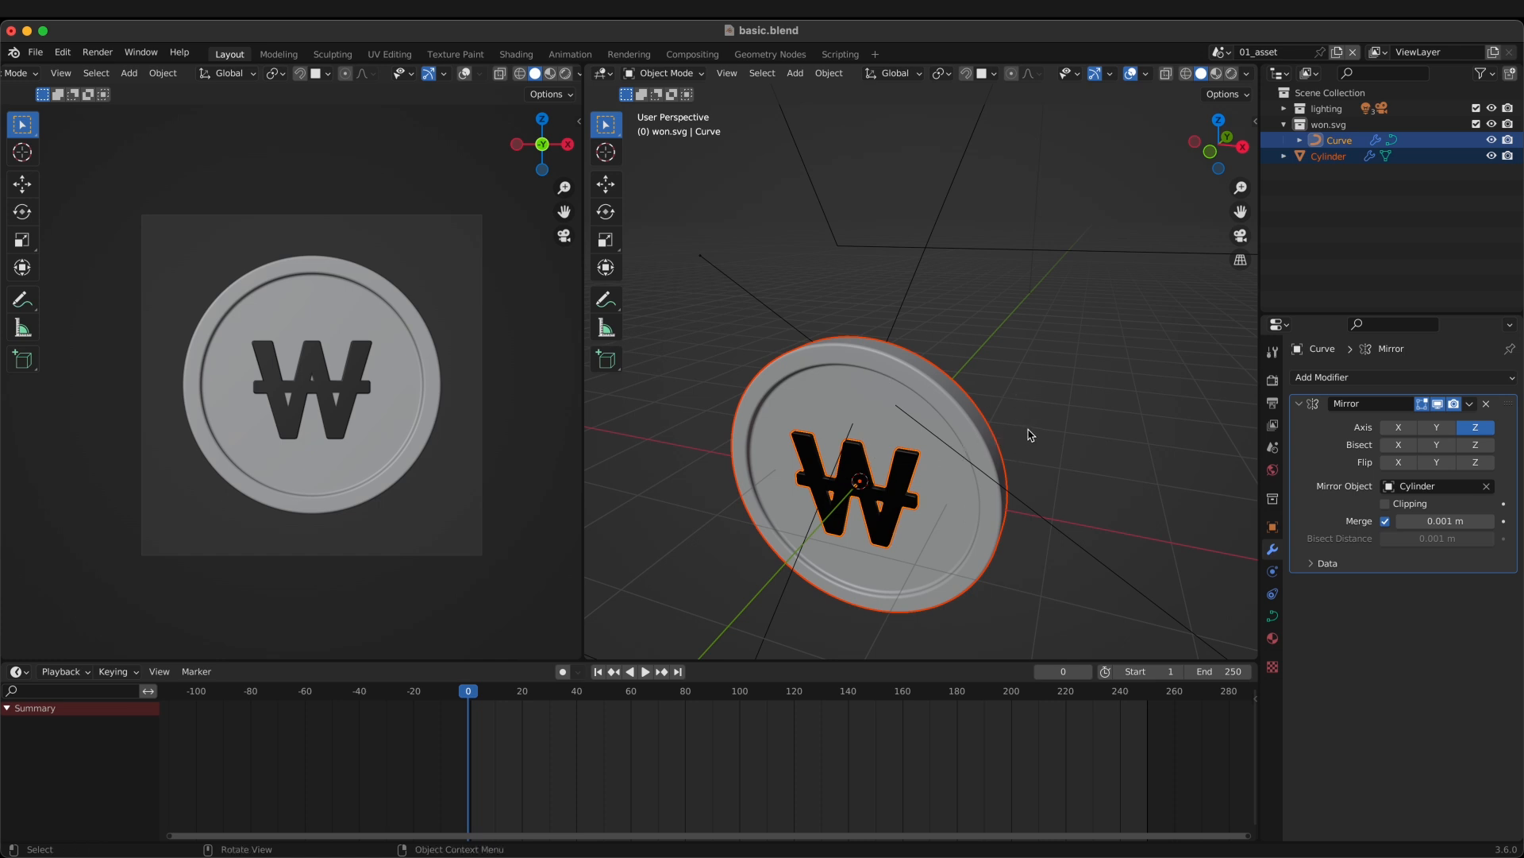
{"action": "key", "text": "m"}
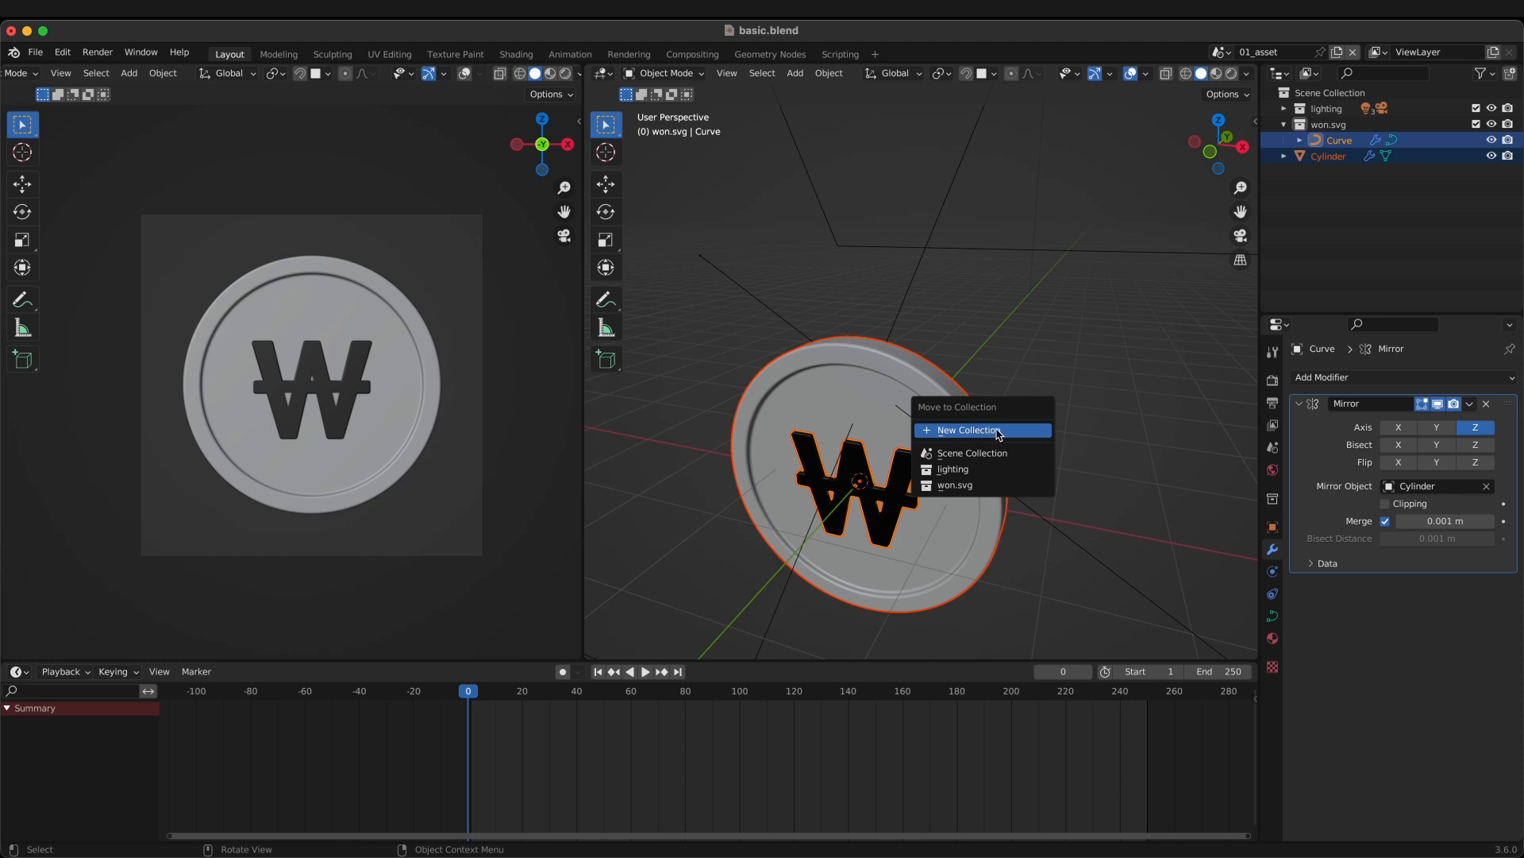
{"action": "left_click", "coordinate": [998, 435]}
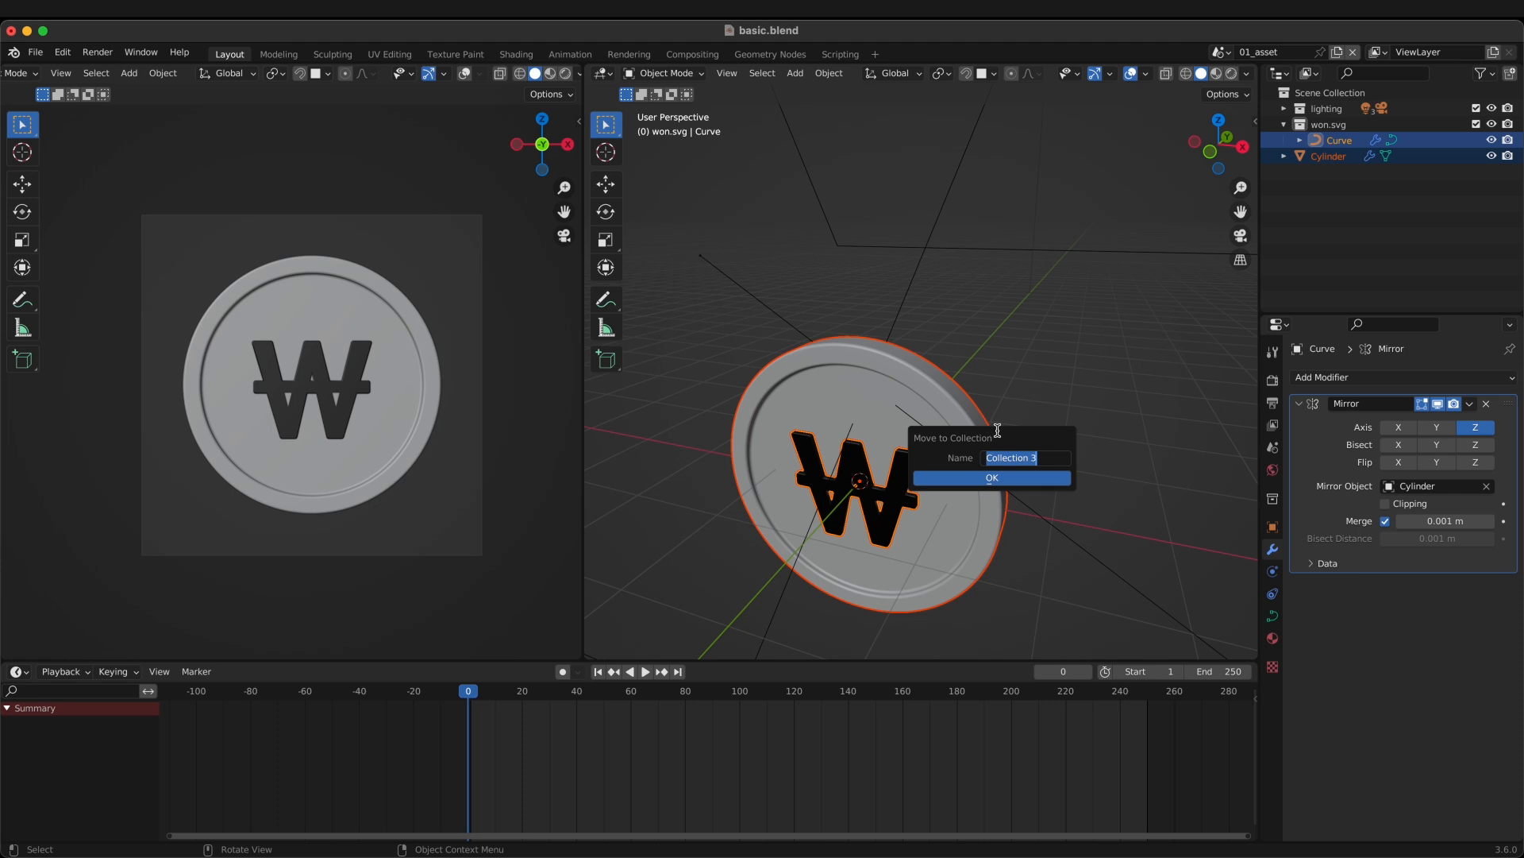
{"action": "type", "text": "coin"}
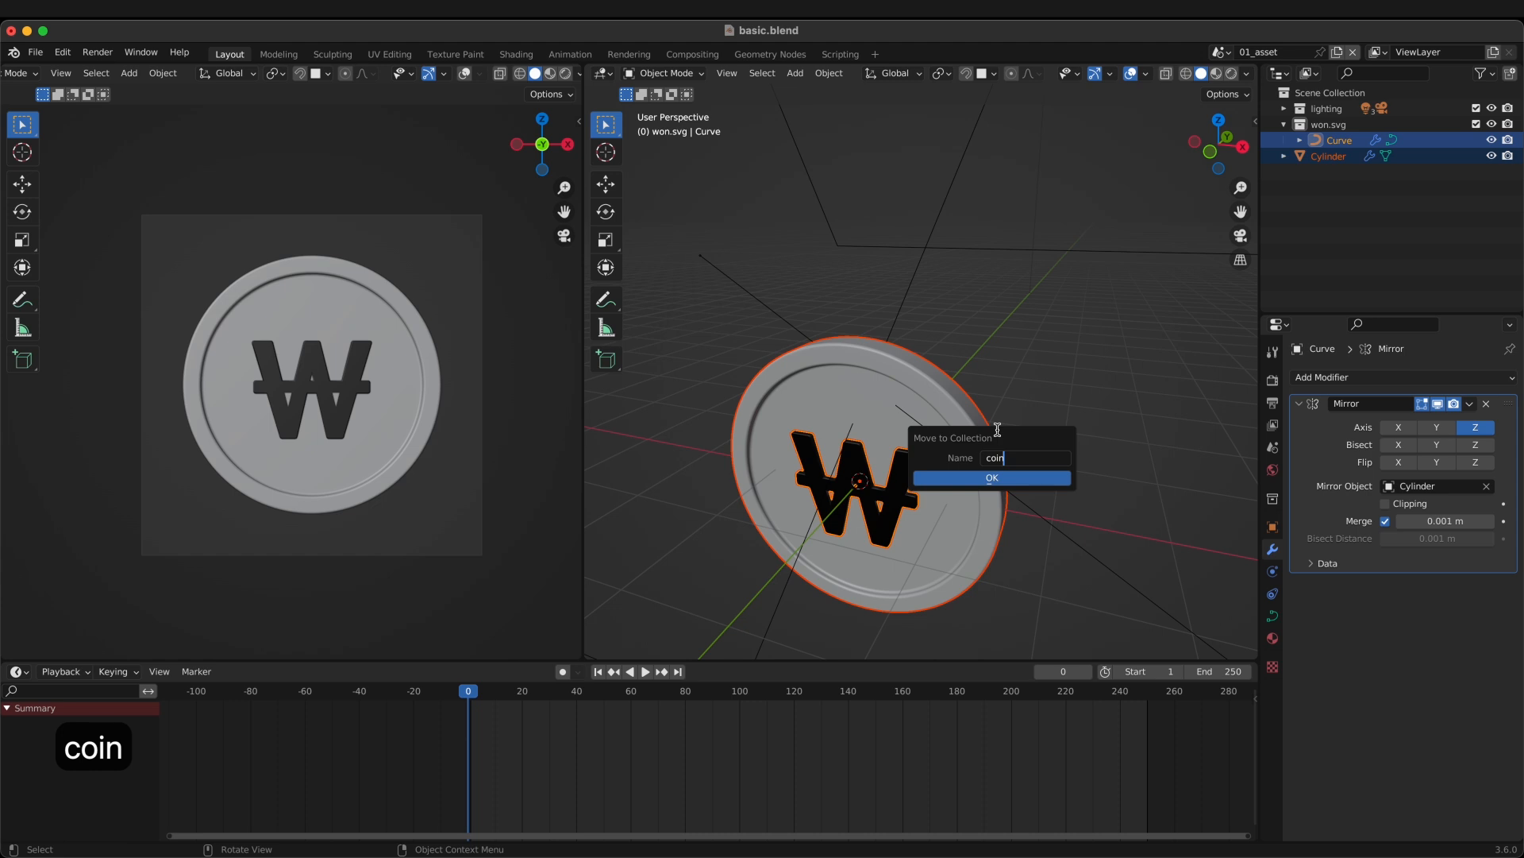
{"action": "key", "text": "Return"}
{"action": "key", "text": "Return"}
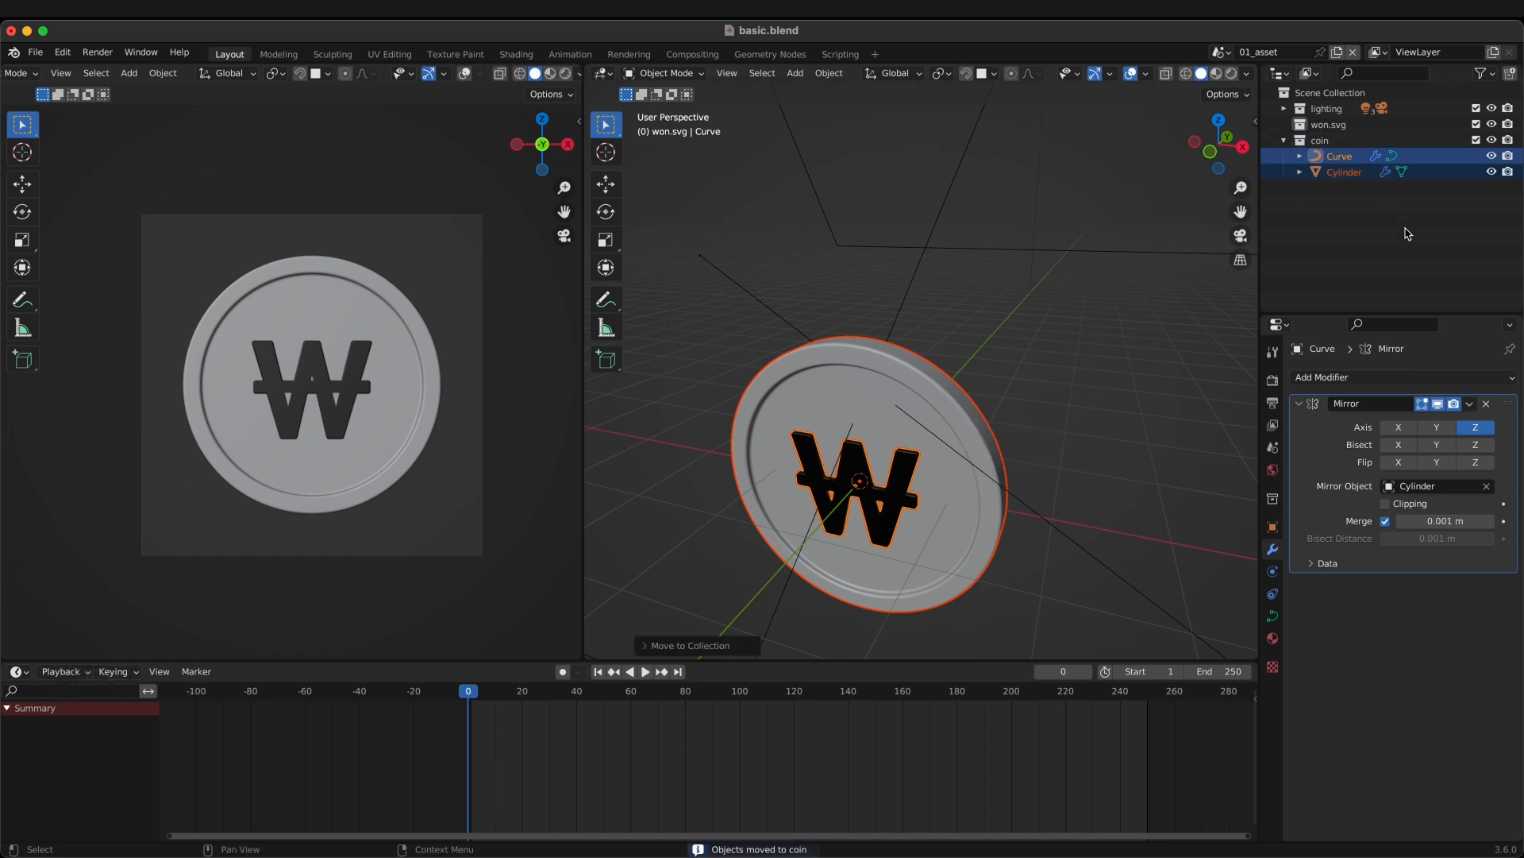
Step: Check the coin collection's curve and cylinder, and delete the leftover won.svg collection
{"action": "left_click", "coordinate": [1321, 140]}
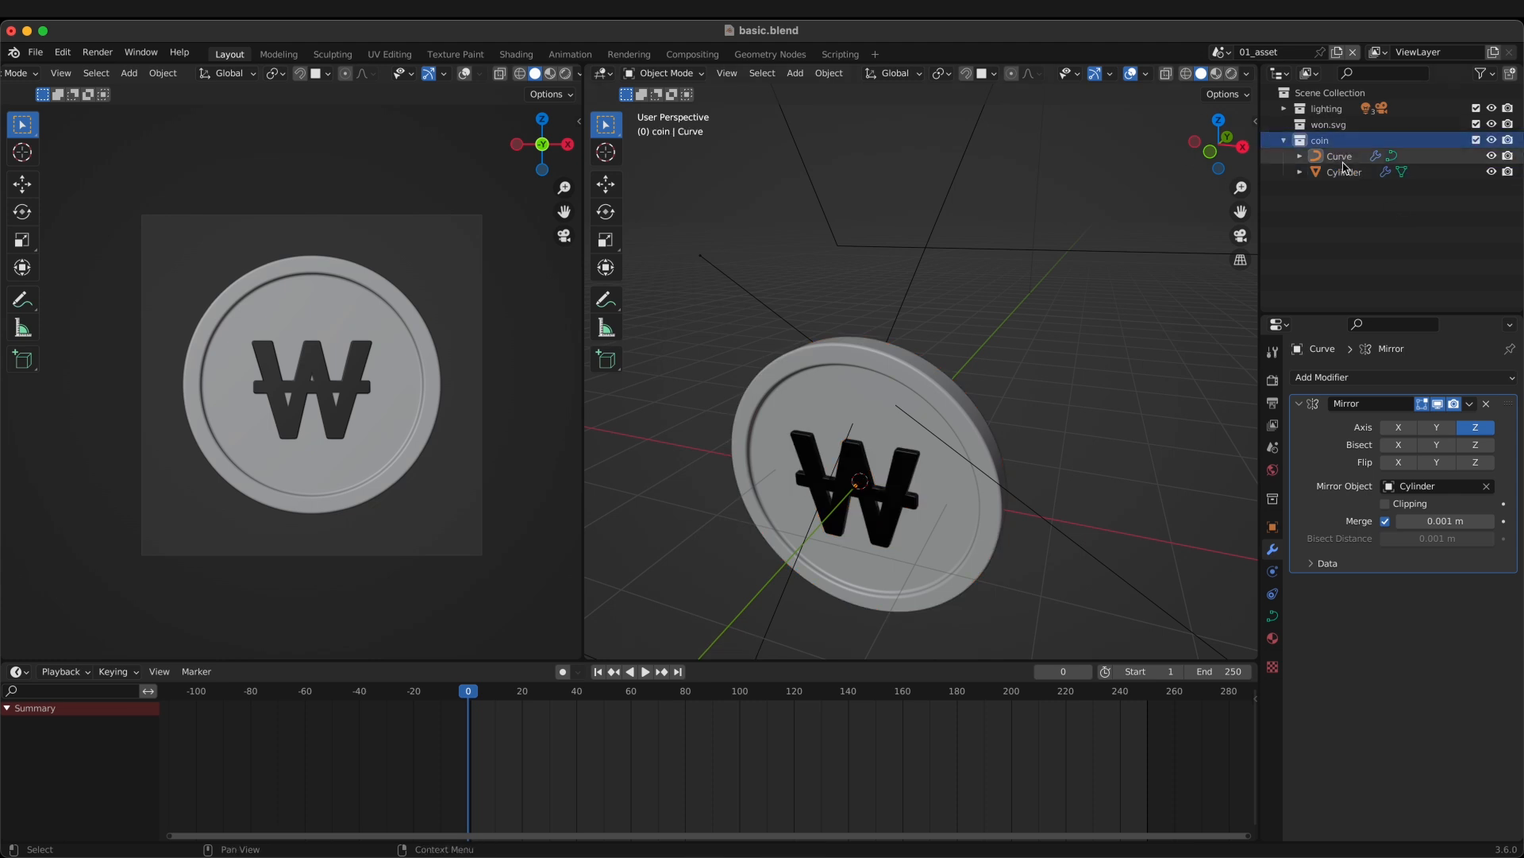
{"action": "left_click", "coordinate": [1342, 156]}
{"action": "left_click", "coordinate": [1359, 176]}
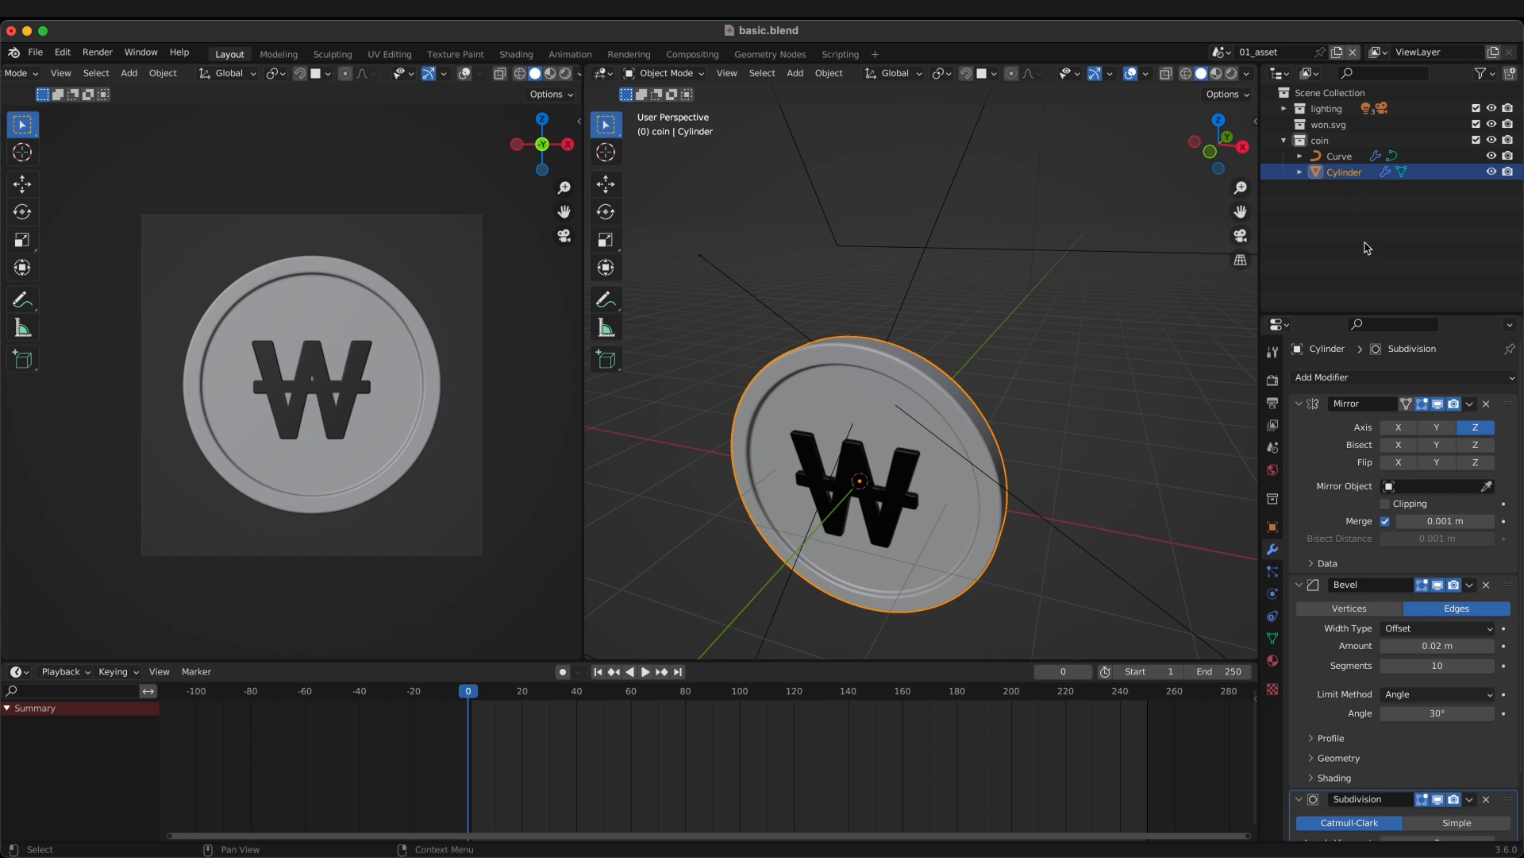
{"action": "middle_click_drag", "start_coordinate": [1198, 307], "coordinate": [1154, 313]}
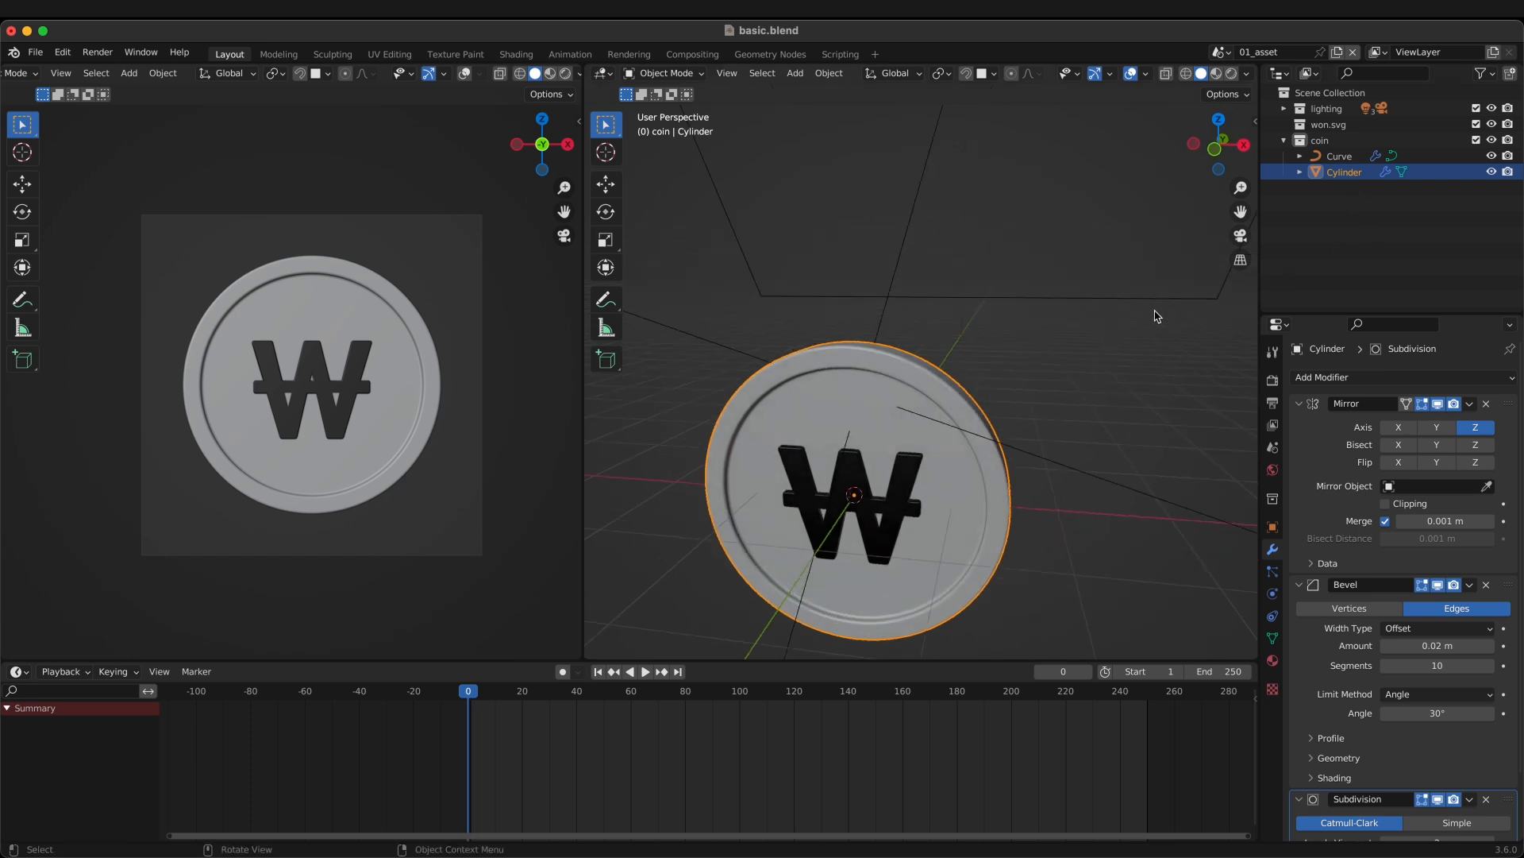
{"action": "left_click", "coordinate": [1363, 127]}
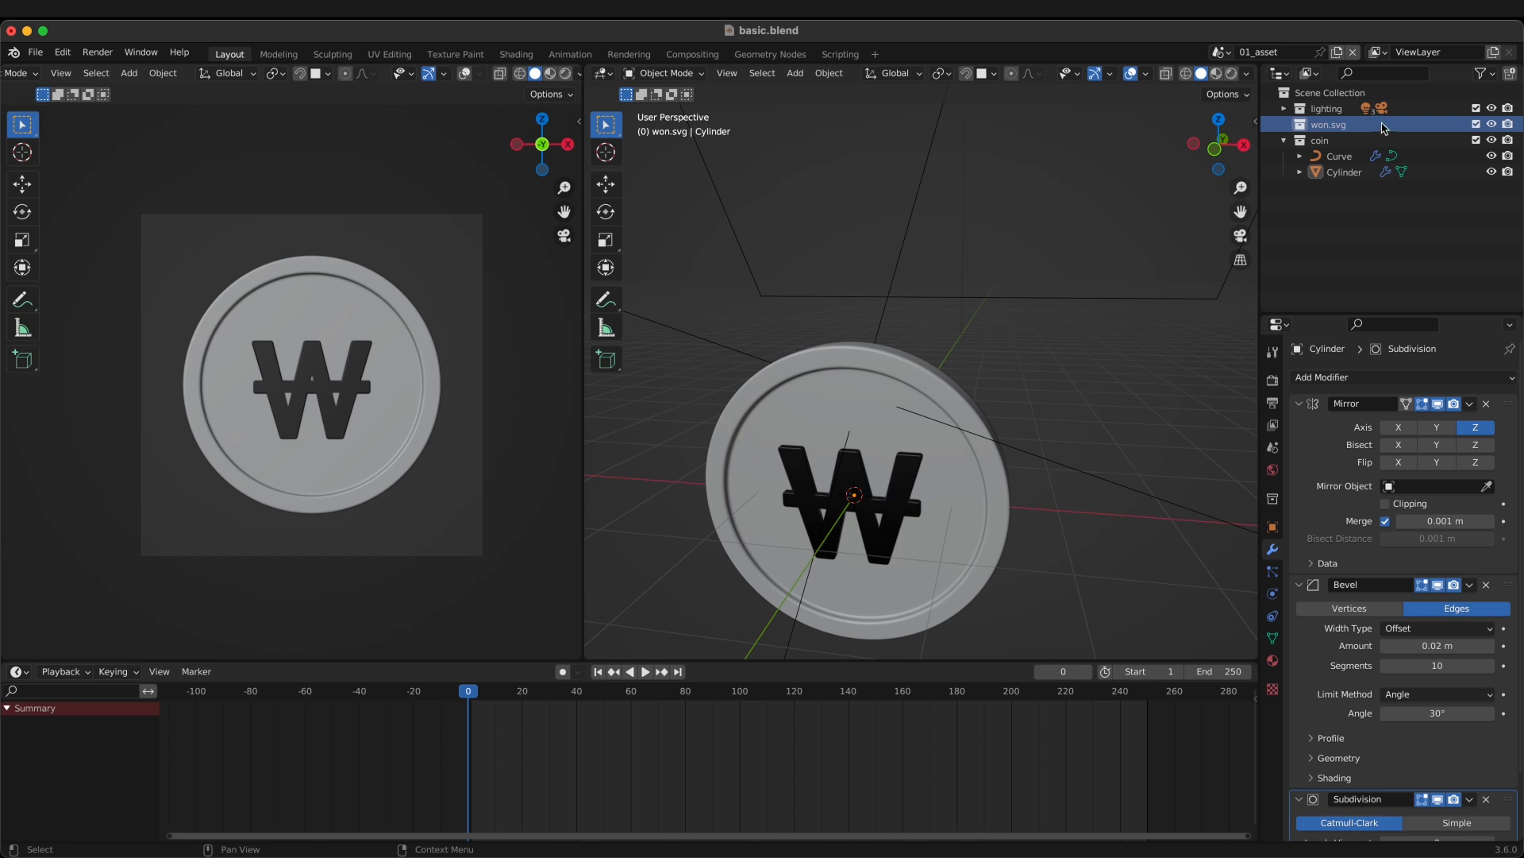
{"action": "key", "text": "x"}
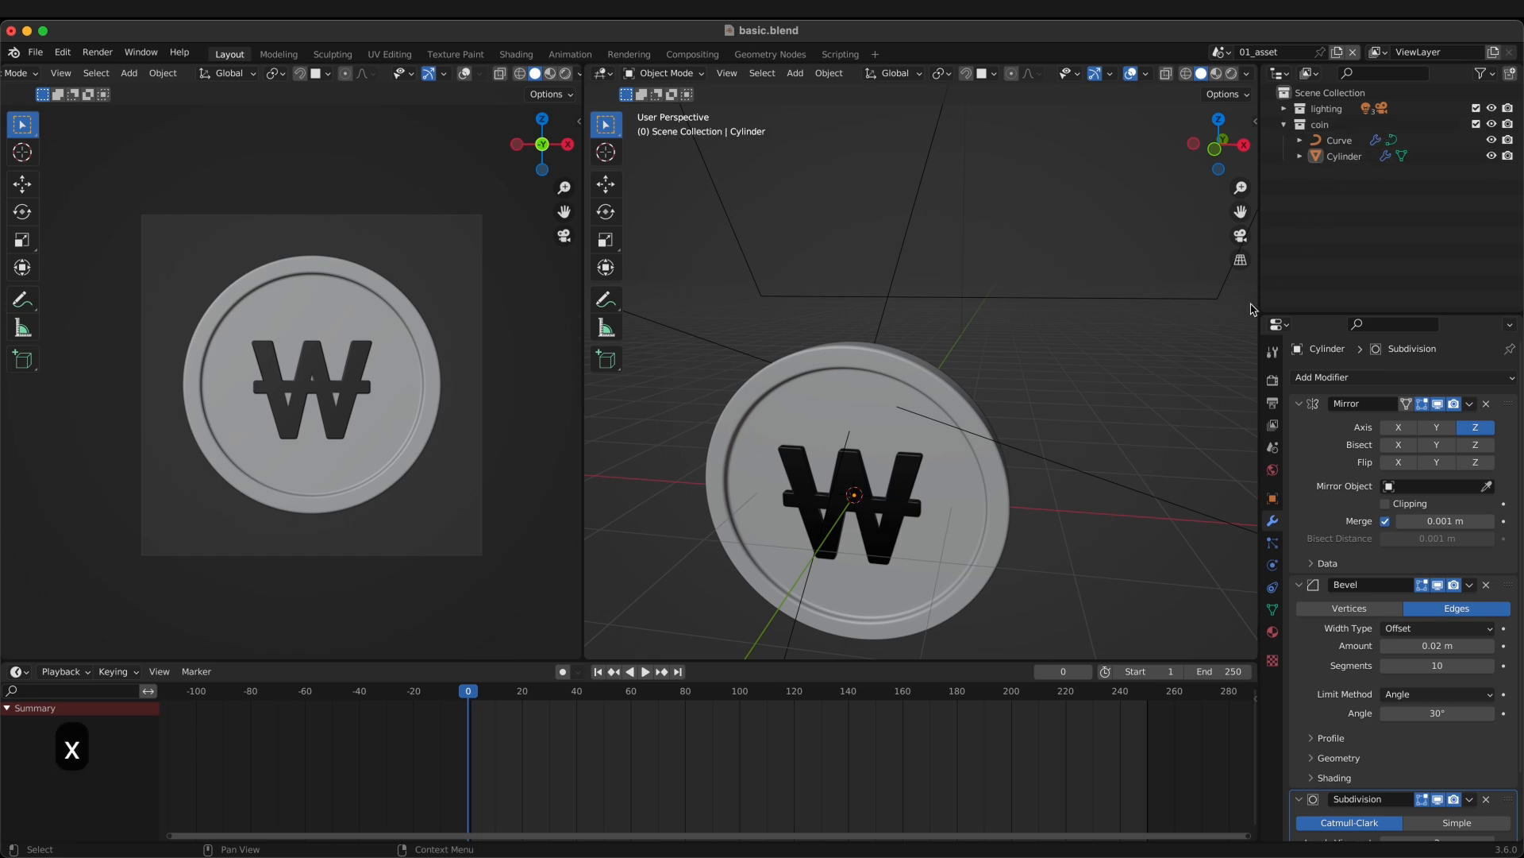
Step: Parent the won curve to the disc with the Object option, keeping the disc as the active object
{"action": "middle_click_drag", "start_coordinate": [1056, 333], "coordinate": [1046, 393]}
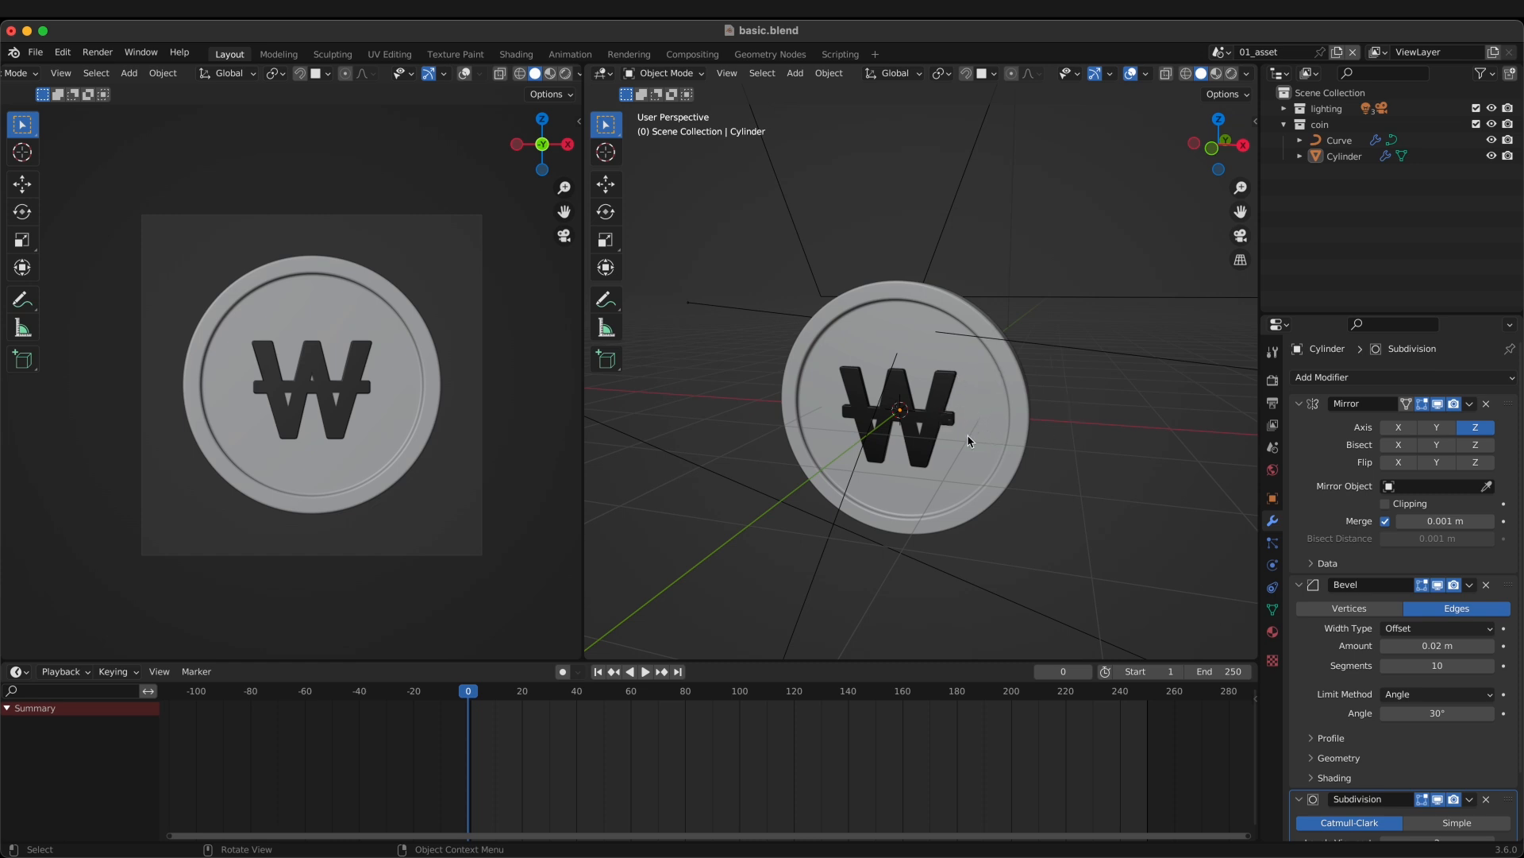
{"action": "middle_click_drag", "start_coordinate": [991, 378], "coordinate": [949, 361]}
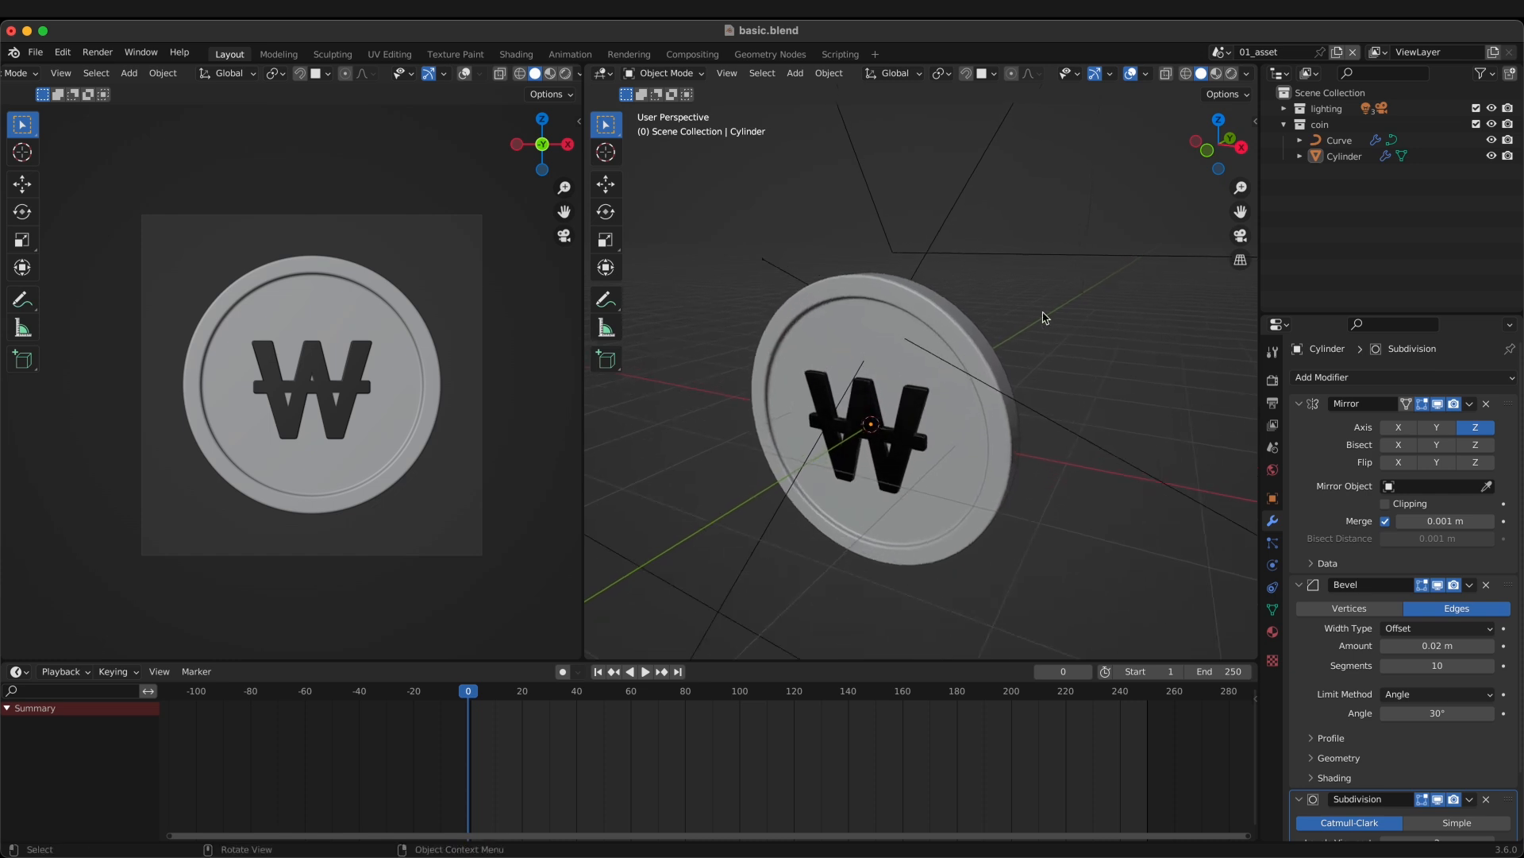
{"action": "left_click", "coordinate": [1347, 158]}
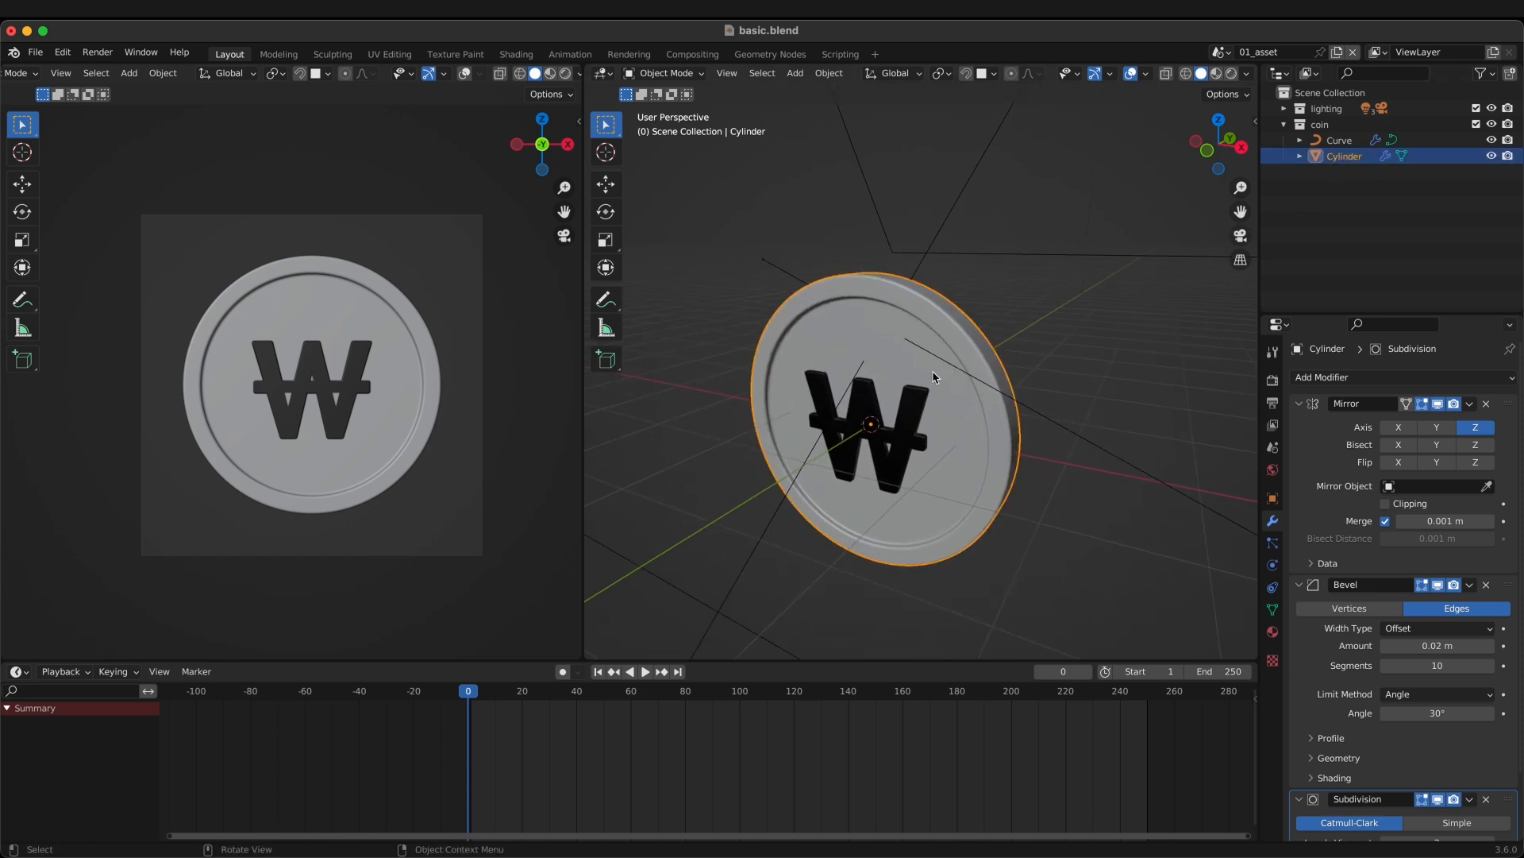
{"action": "left_click", "coordinate": [917, 411]}
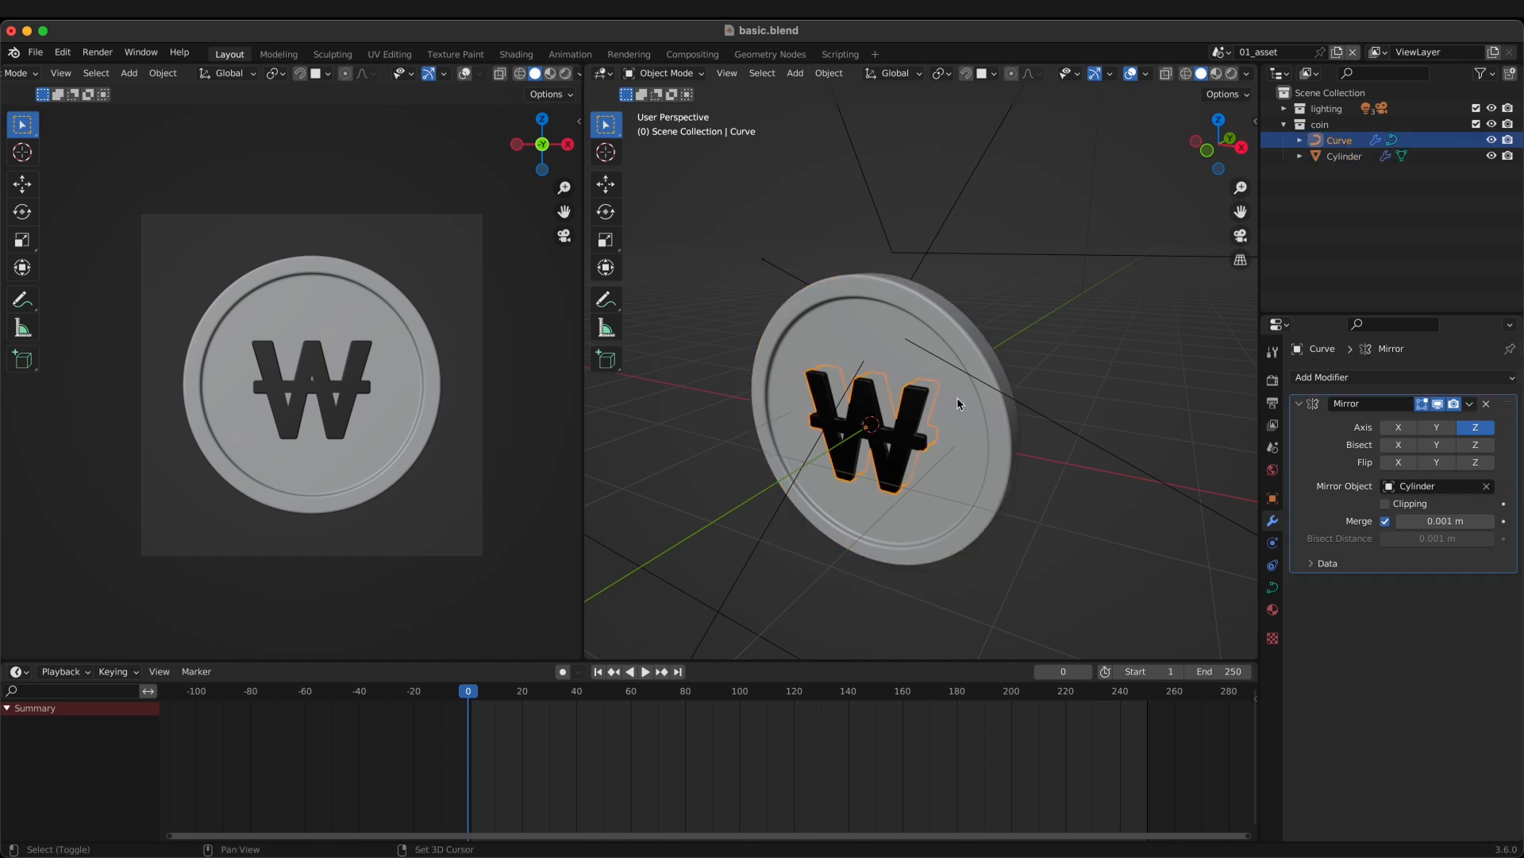
{"action": "left_click", "coordinate": [958, 403], "text": "shift"}
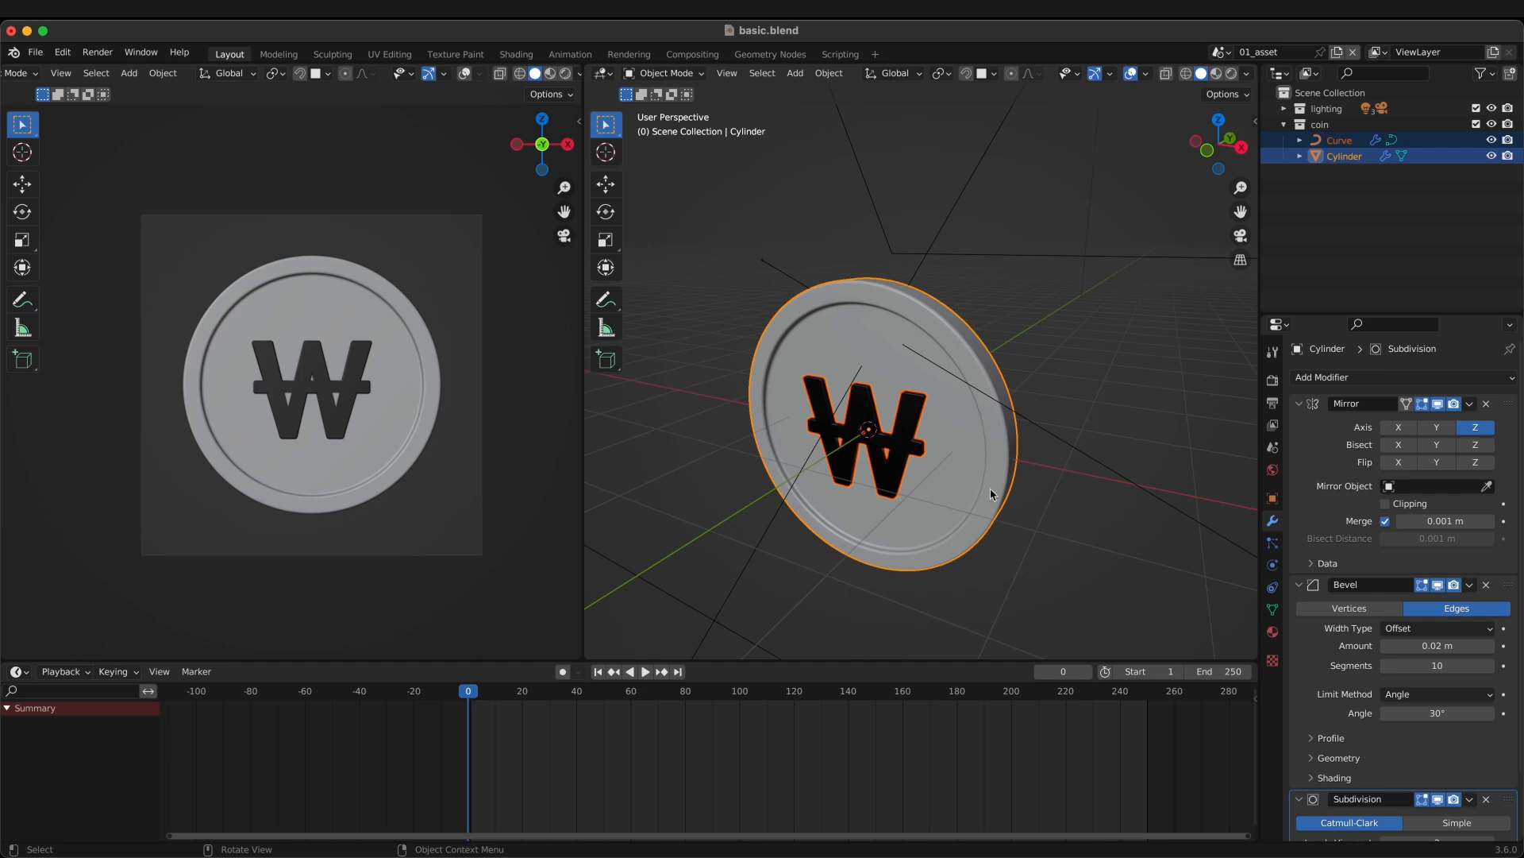
{"action": "middle_click_drag", "start_coordinate": [982, 508], "coordinate": [984, 470]}
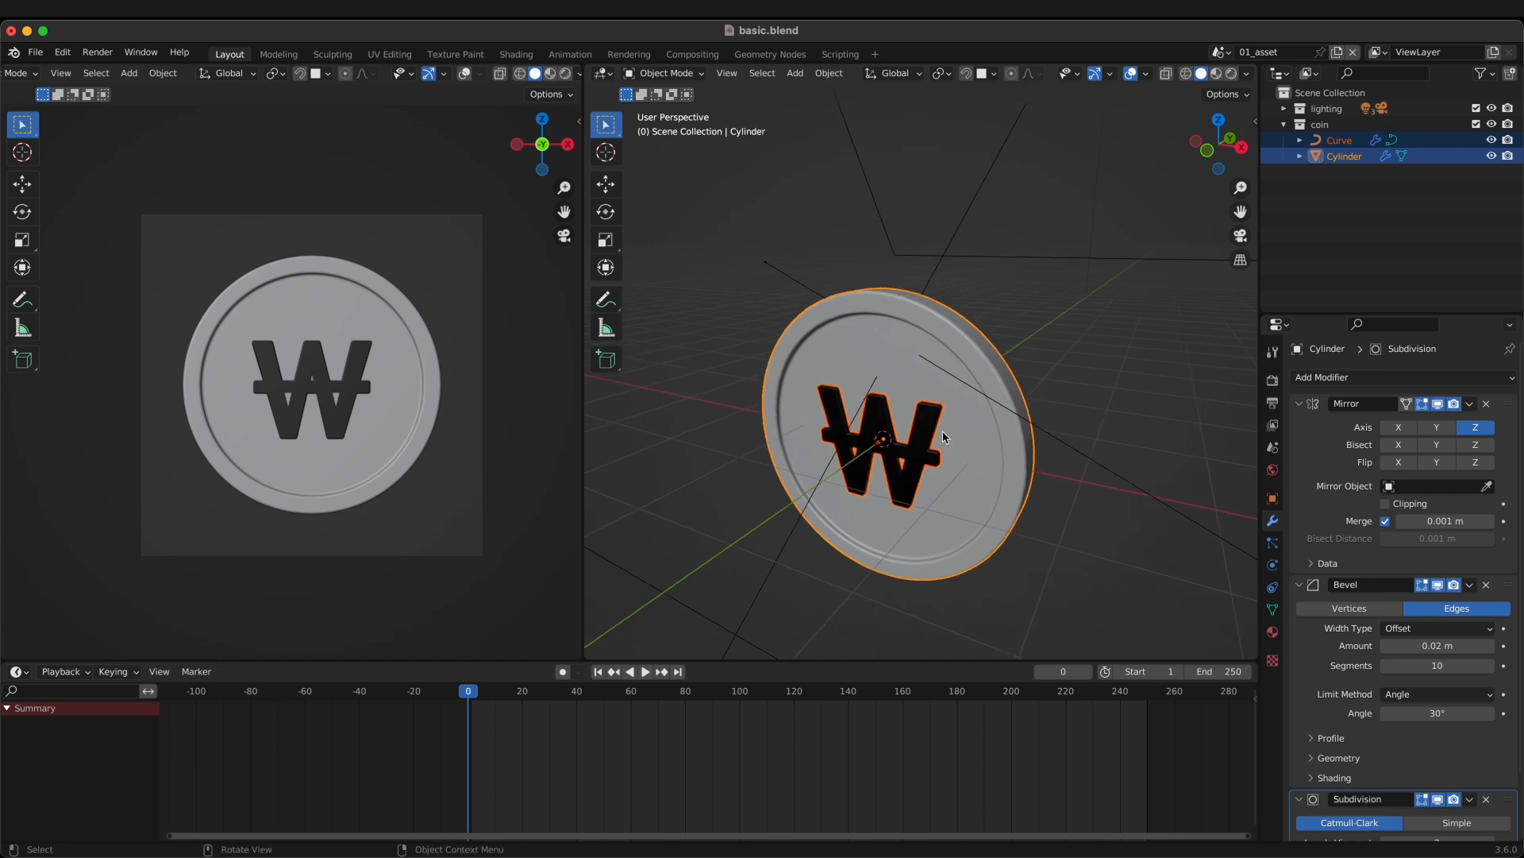
{"action": "middle_click_drag", "start_coordinate": [974, 418], "coordinate": [920, 389]}
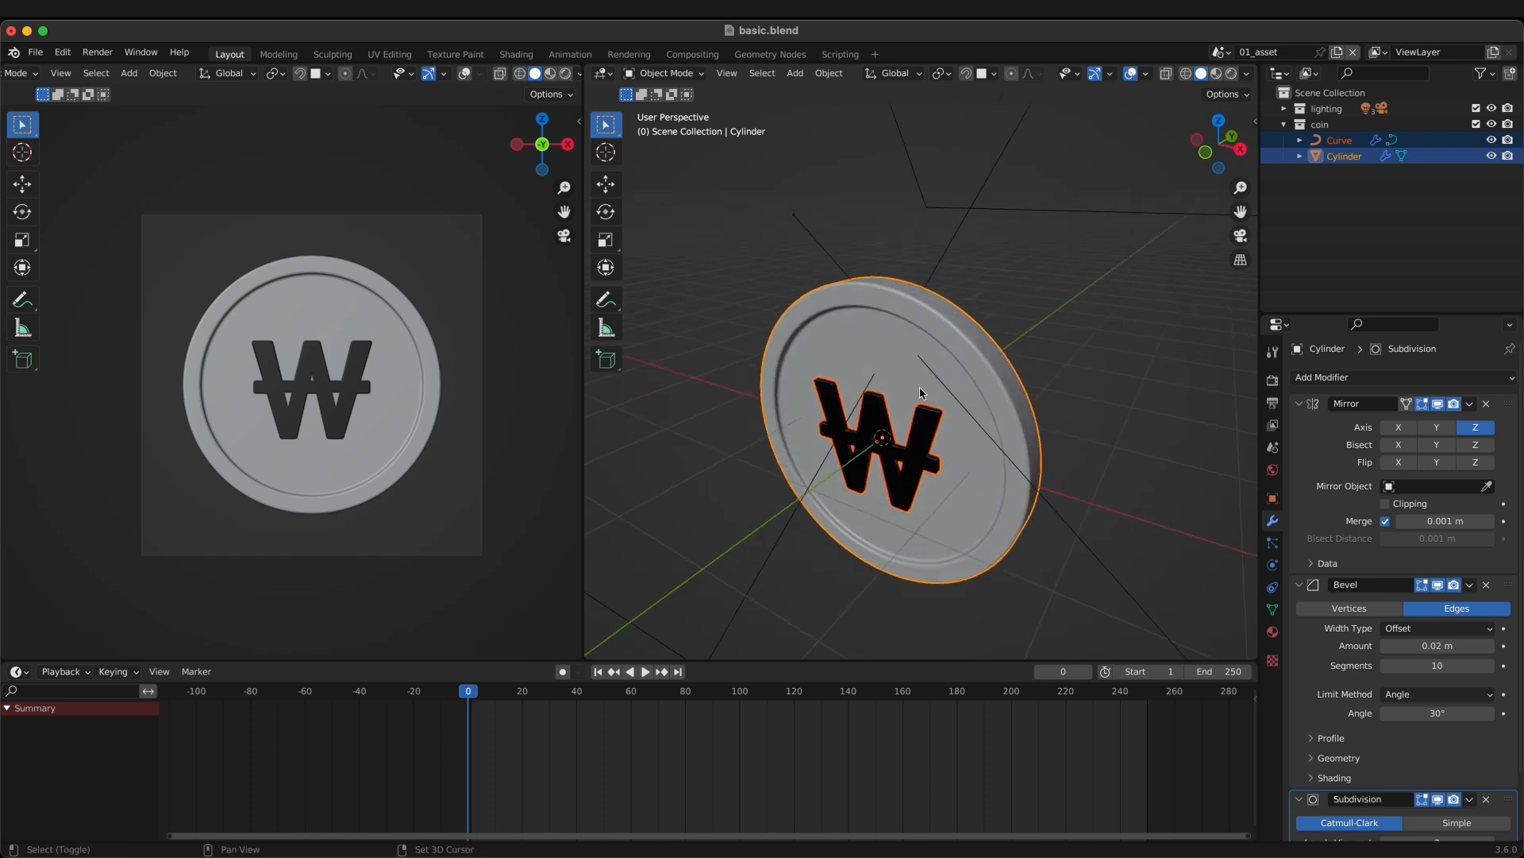
{"action": "left_click", "coordinate": [930, 428], "text": "shift"}
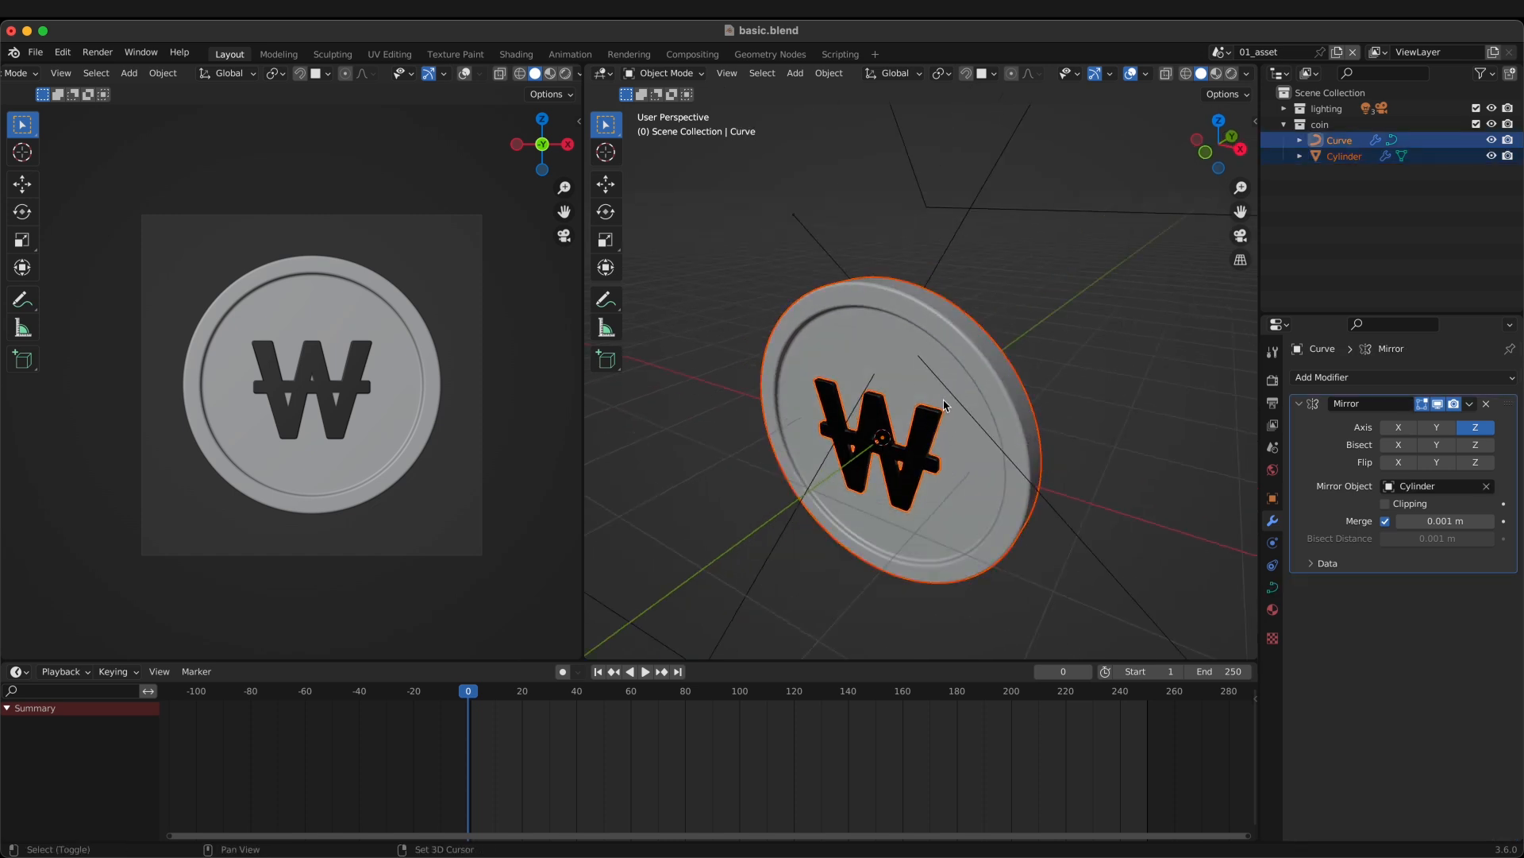
{"action": "left_click", "coordinate": [956, 327], "text": "shift"}
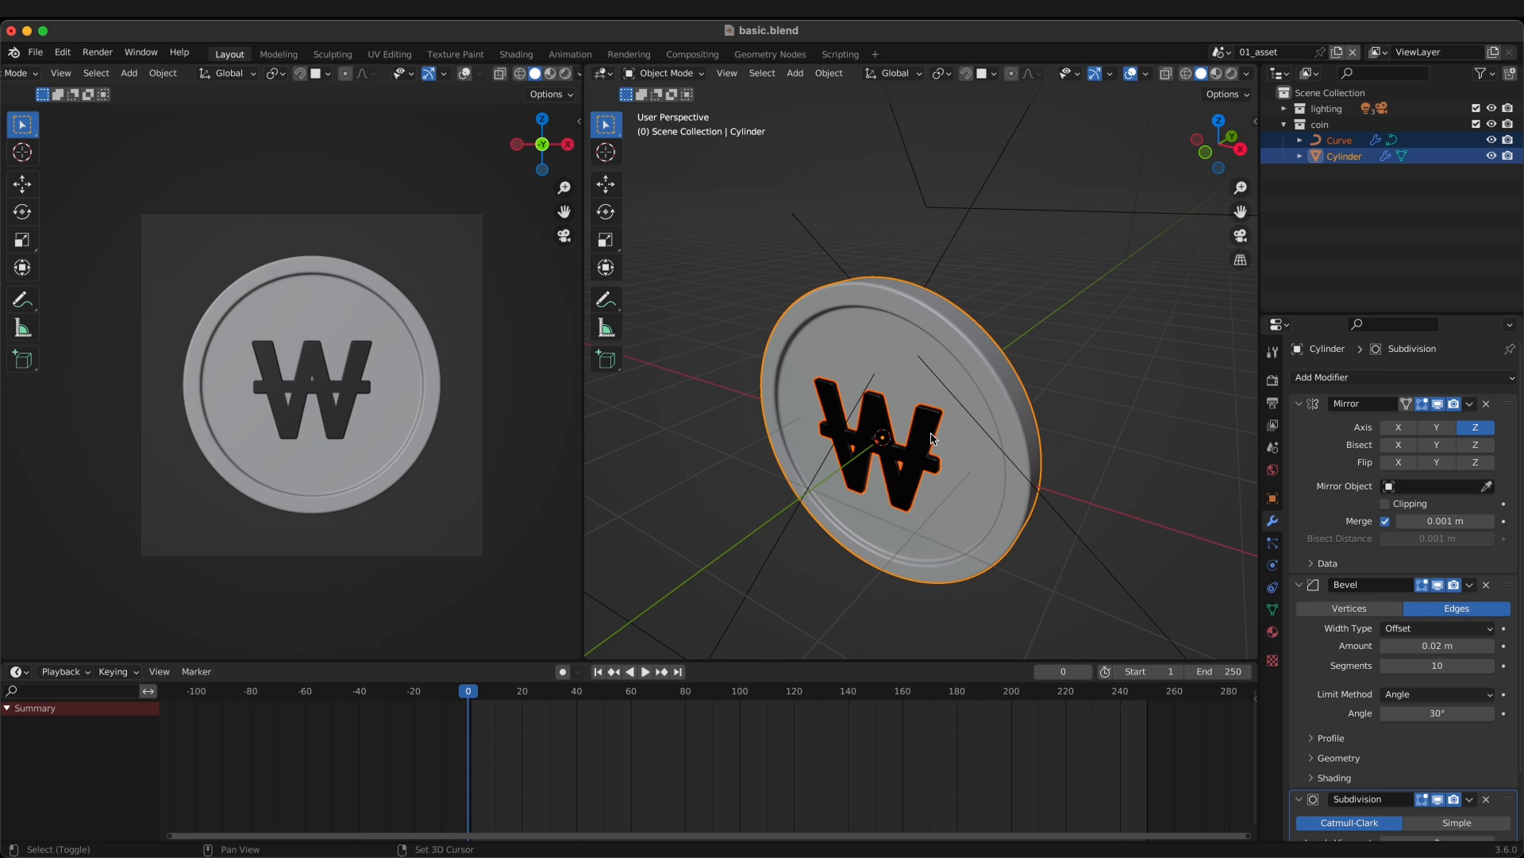
{"action": "left_click", "coordinate": [932, 439], "text": "shift"}
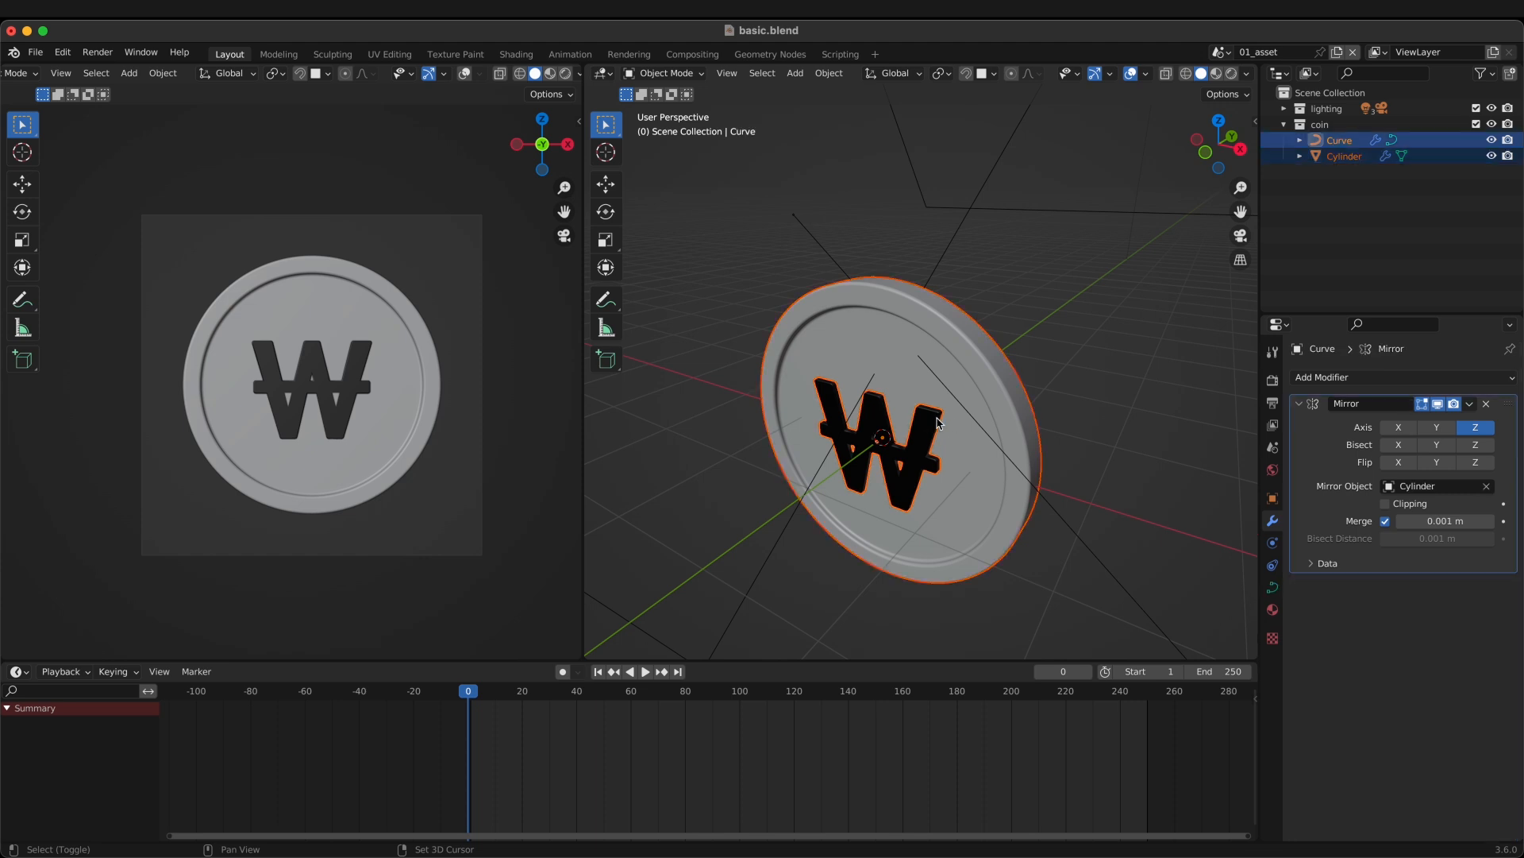
{"action": "left_click", "coordinate": [967, 349], "text": "shift"}
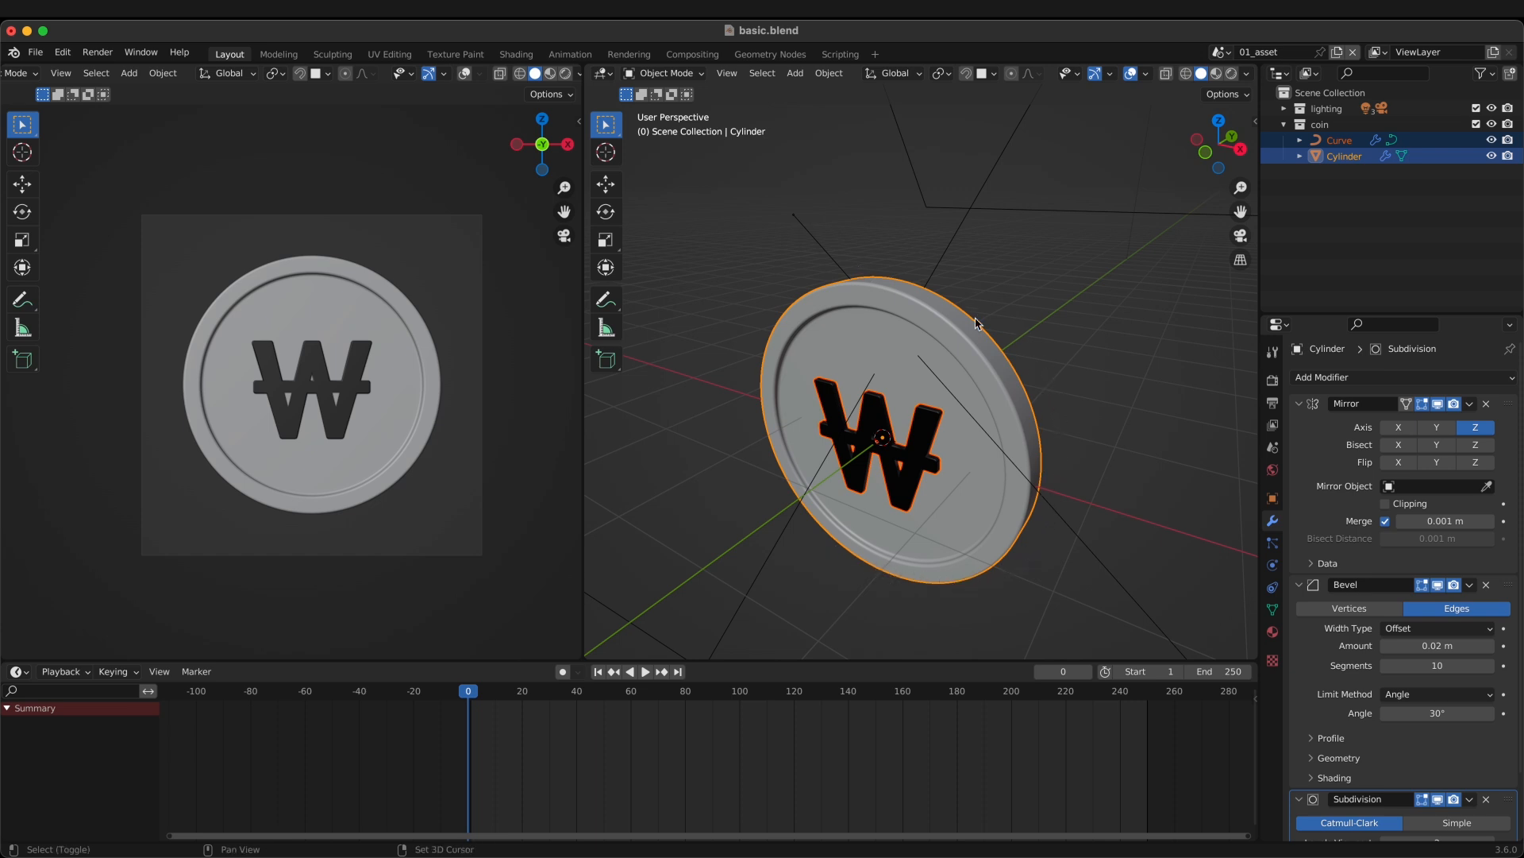
{"action": "middle_click_drag", "start_coordinate": [976, 320], "coordinate": [1027, 323], "text": "shift"}
{"action": "key", "text": "super+p"}
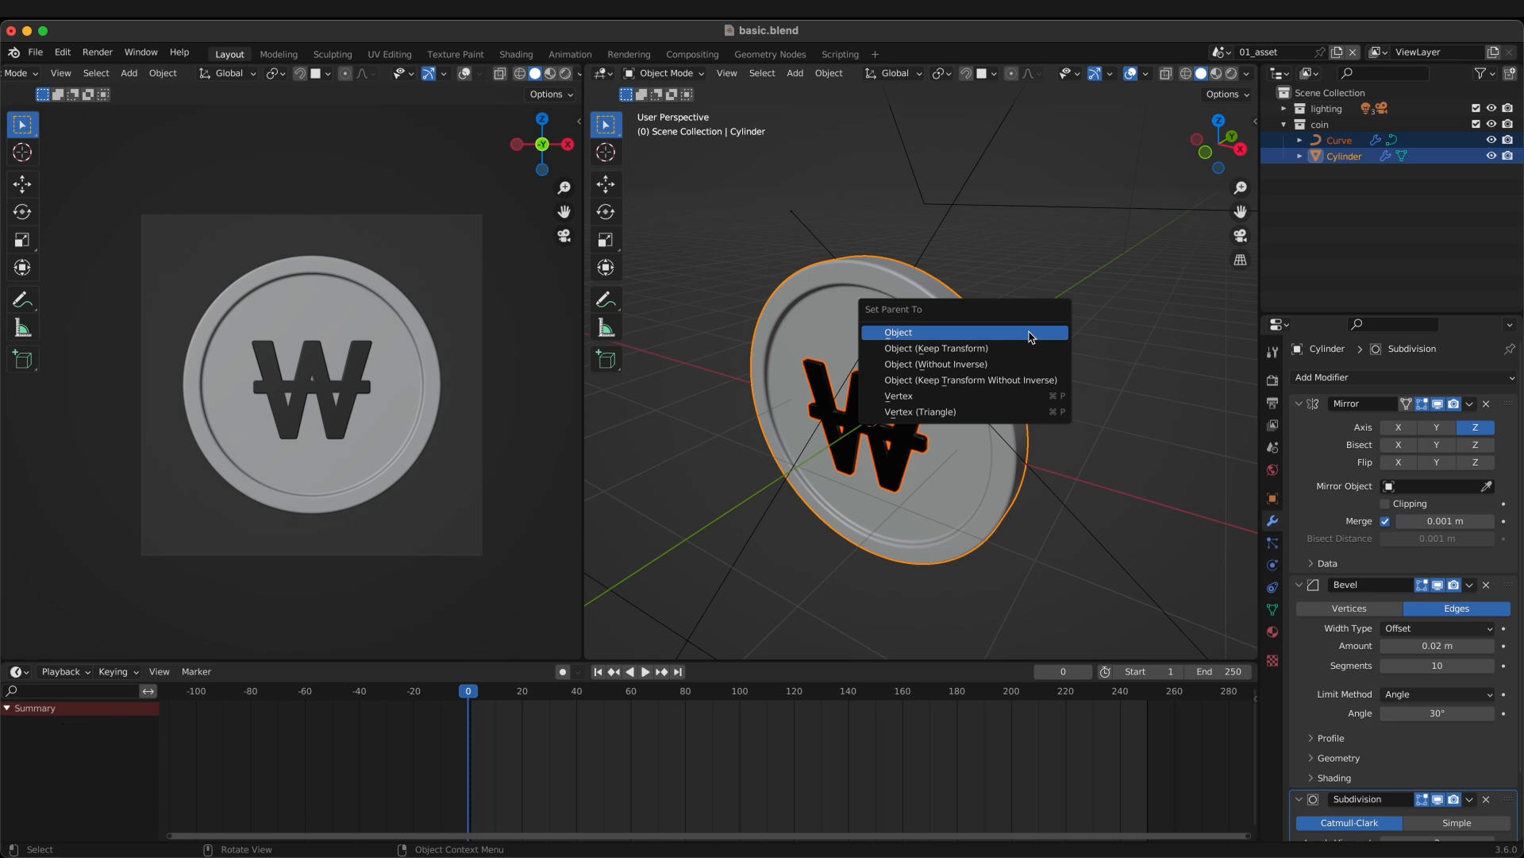
{"action": "key", "text": "Return"}
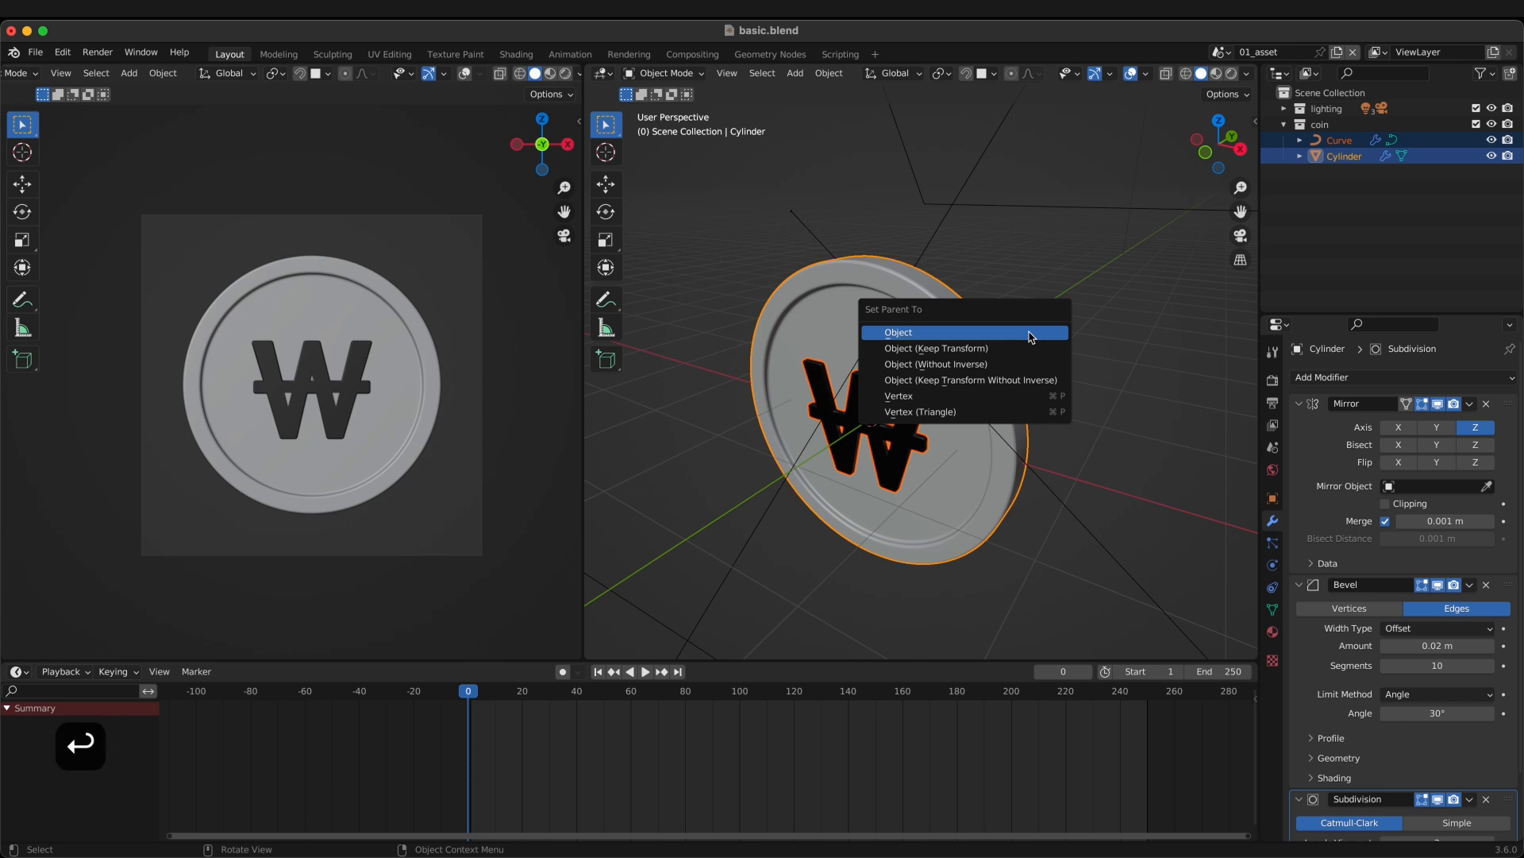
{"action": "middle_click_drag", "start_coordinate": [1033, 377], "coordinate": [1033, 386], "text": "shift"}
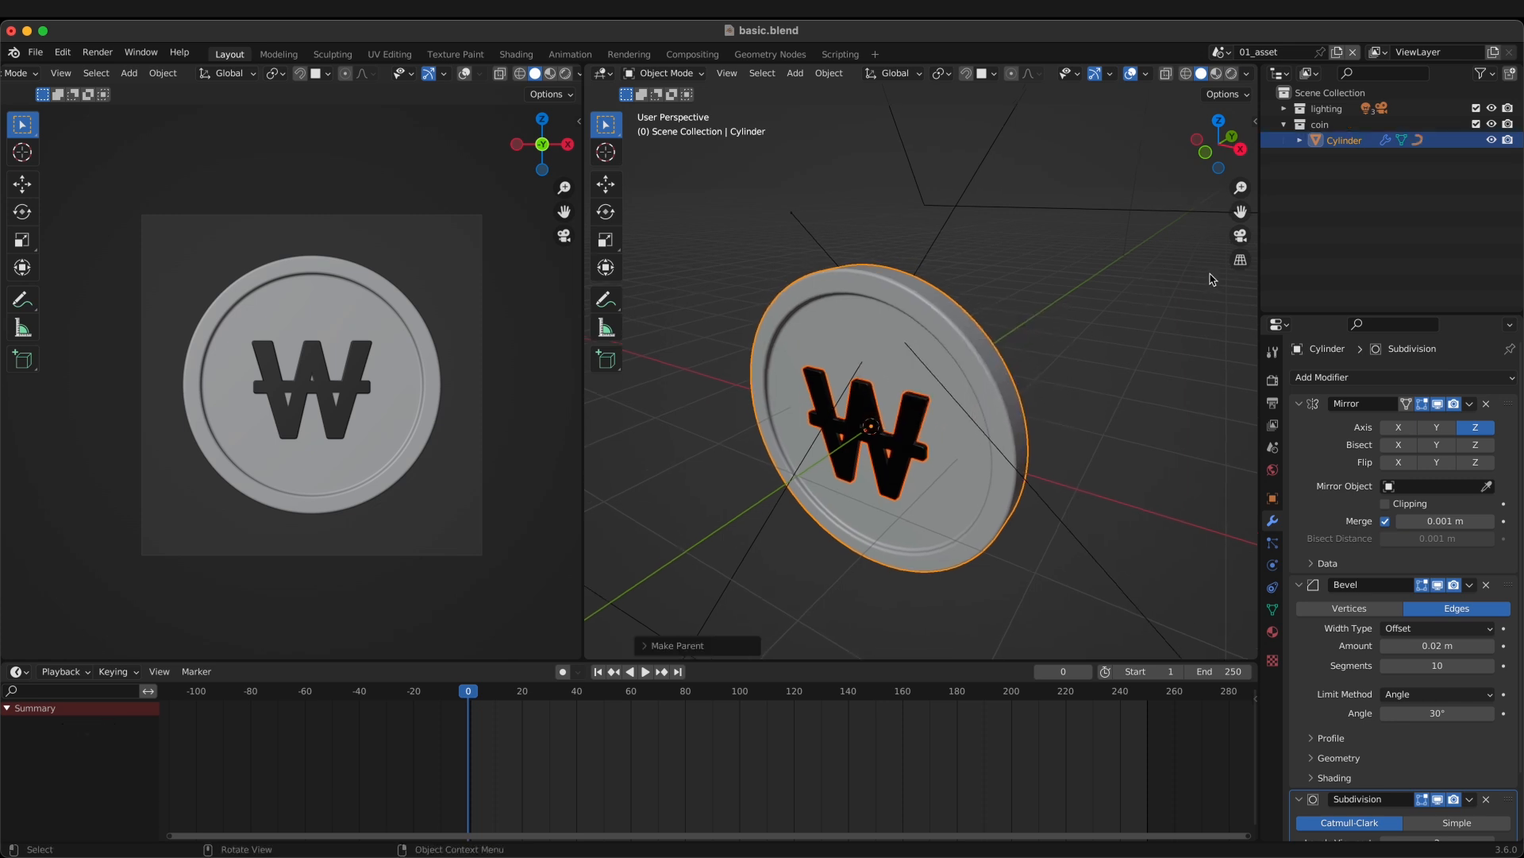
Step: Expand the Cylinder's hierarchy in the coin collection and inspect the won curve nested under it
{"action": "left_click", "coordinate": [1350, 180]}
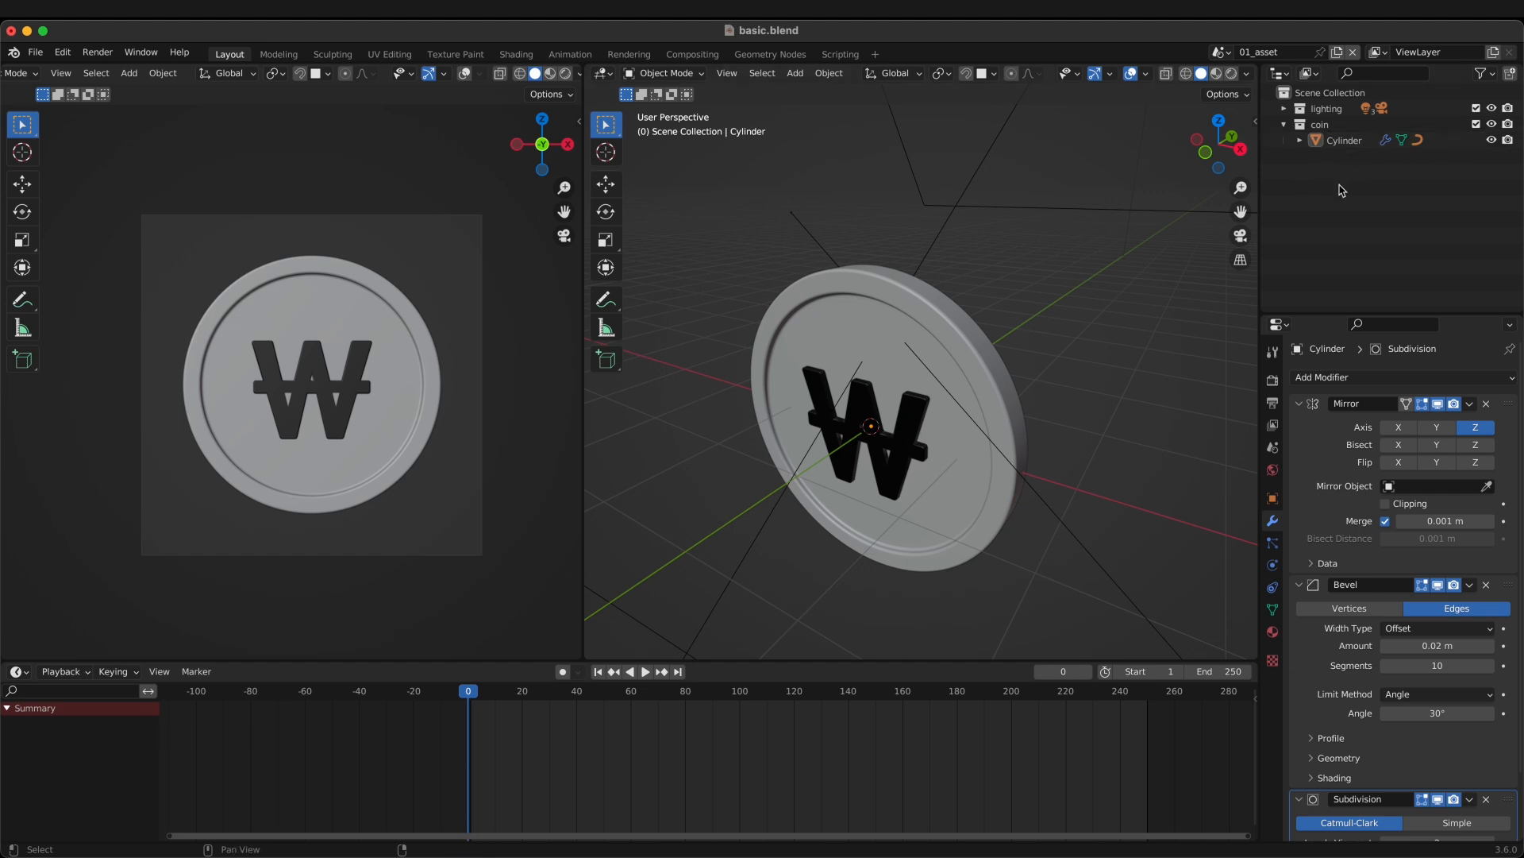
{"action": "left_click", "coordinate": [1344, 142]}
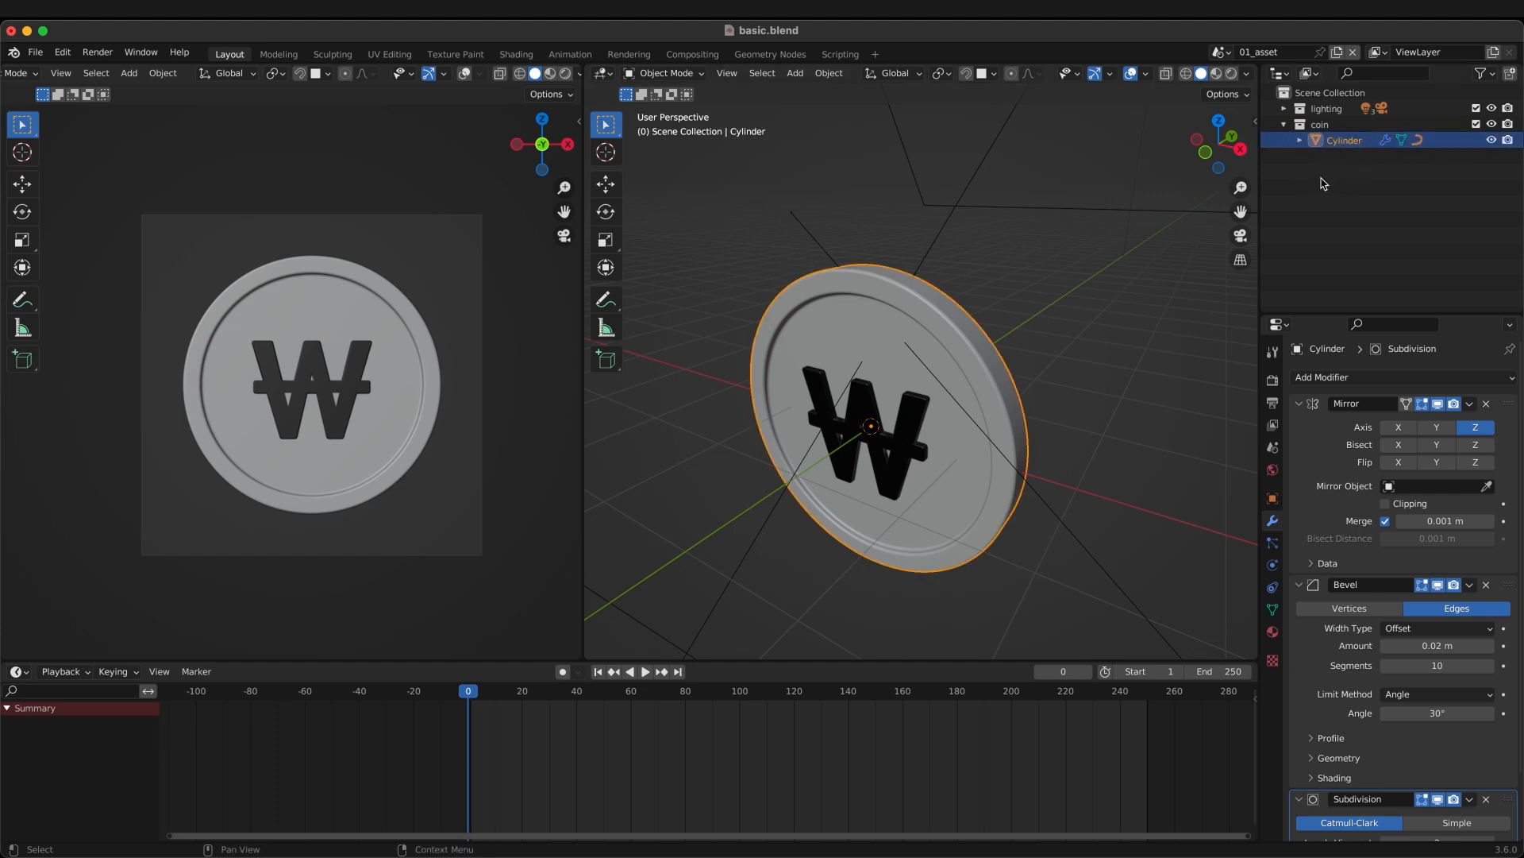
{"action": "left_click", "coordinate": [1303, 141]}
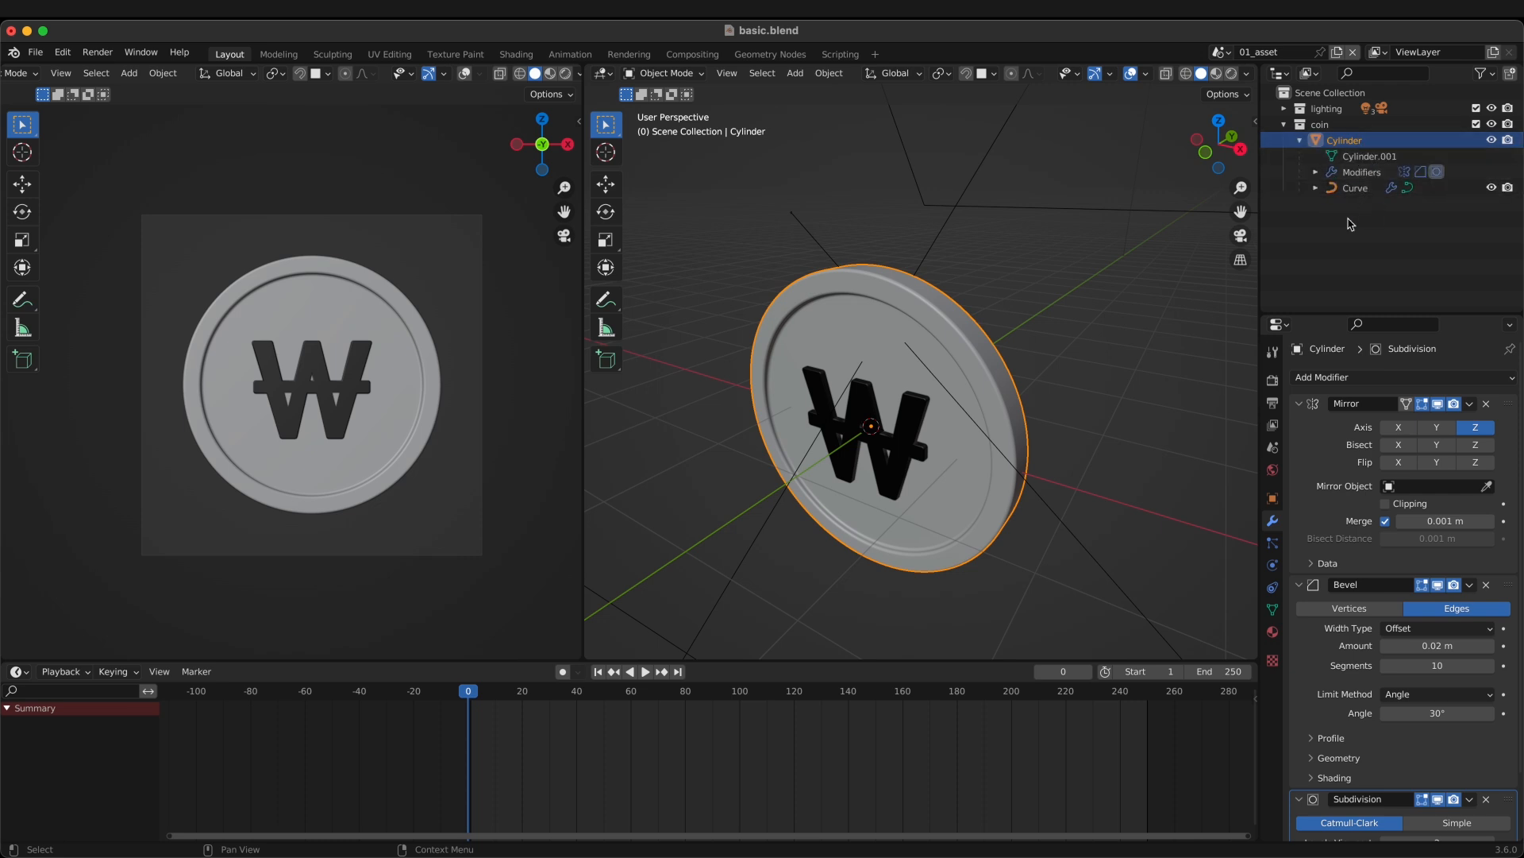
{"action": "left_click", "coordinate": [1362, 188]}
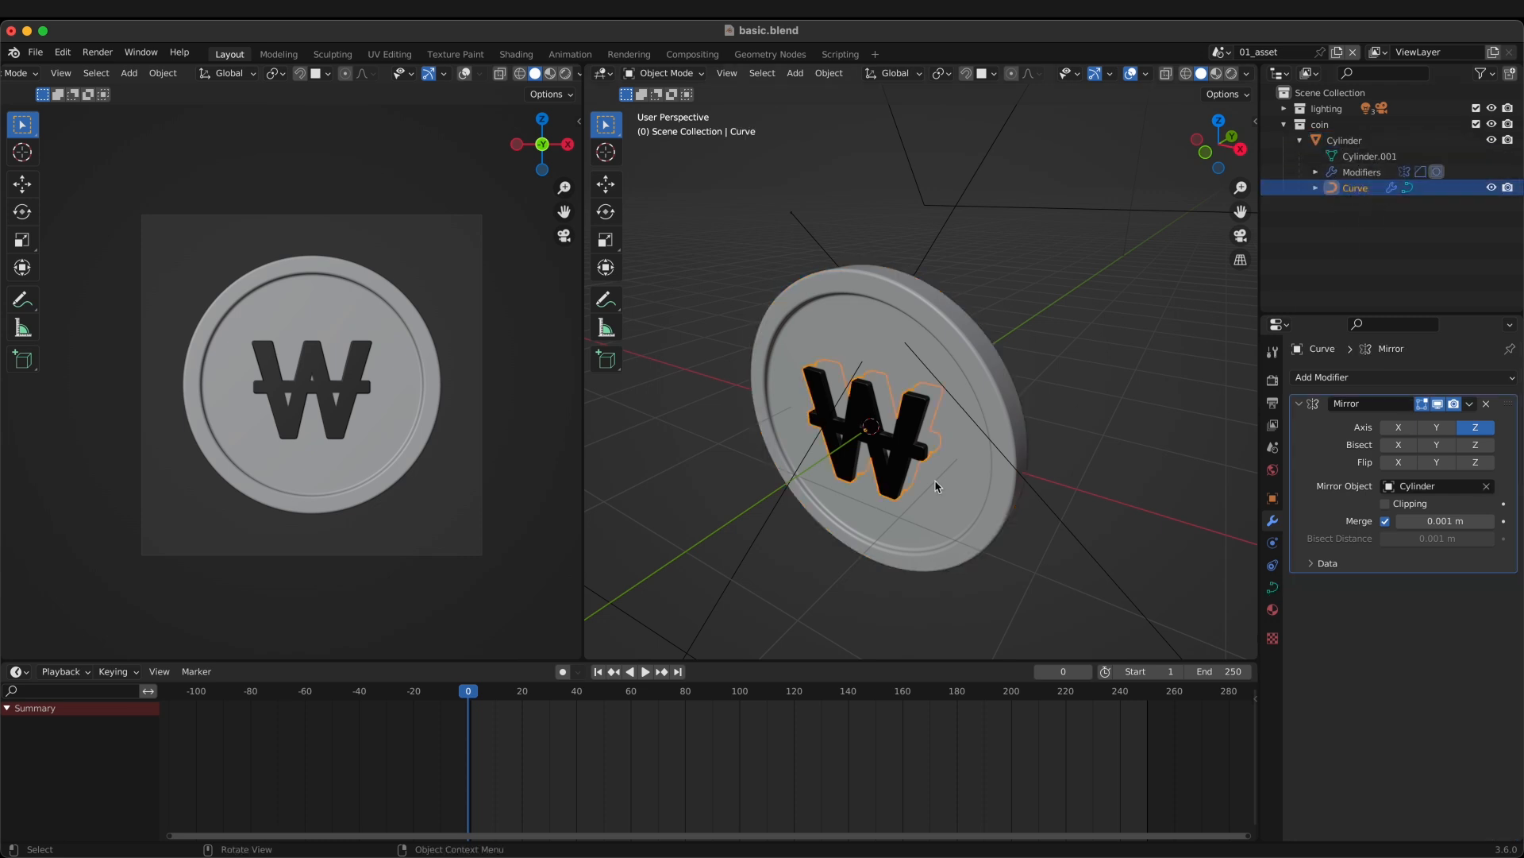
Step: Try scaling and freely rotating the parent disc in front view to test that the won symbol follows it
{"action": "left_click", "coordinate": [1385, 141]}
{"action": "key", "text": "grave"}
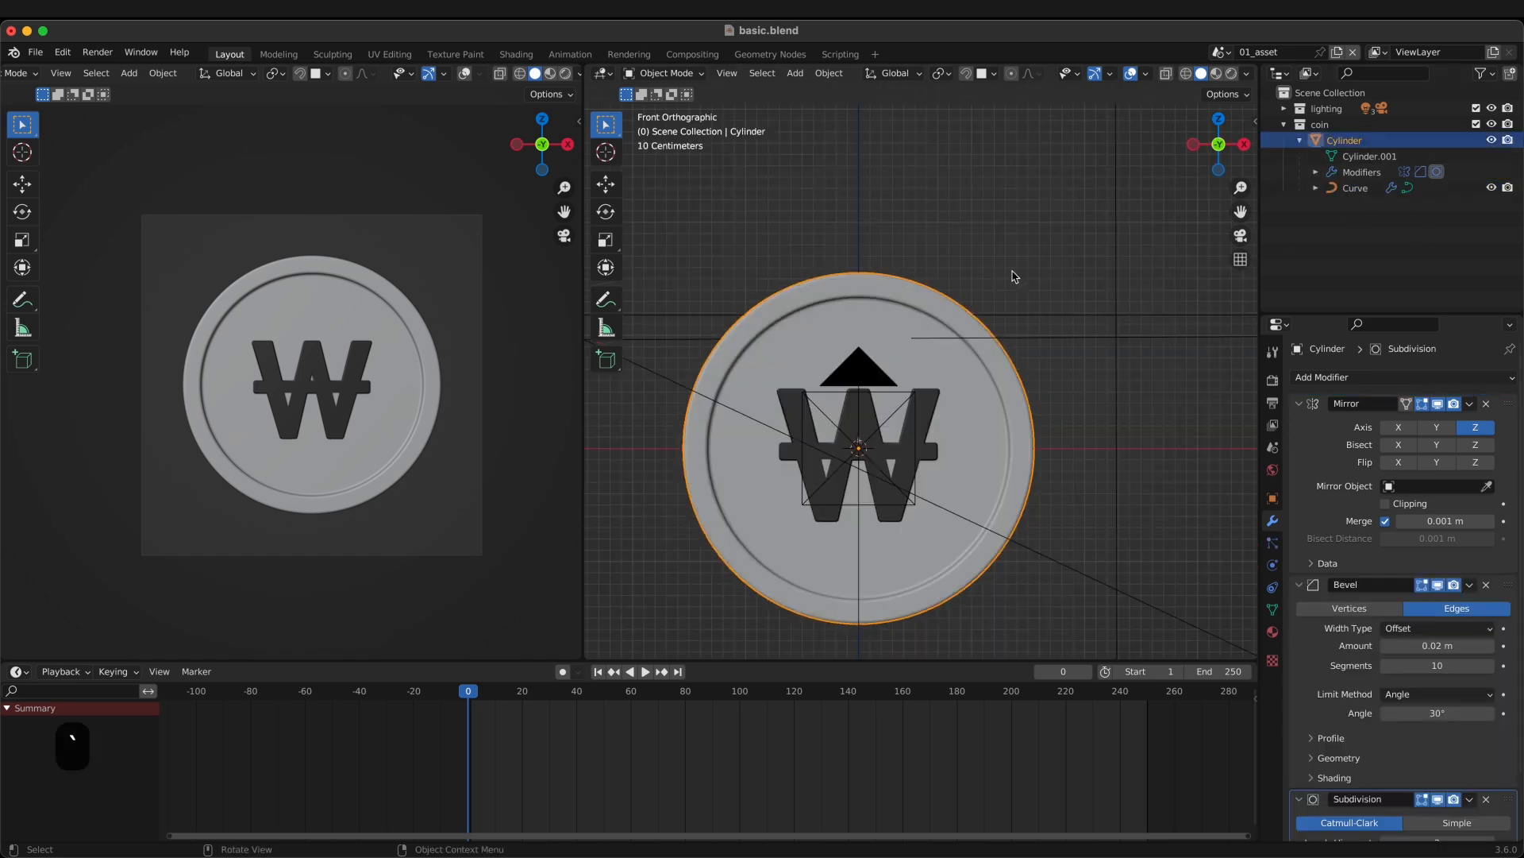
{"action": "middle_click_drag", "start_coordinate": [1072, 299], "coordinate": [1060, 345], "text": "shift"}
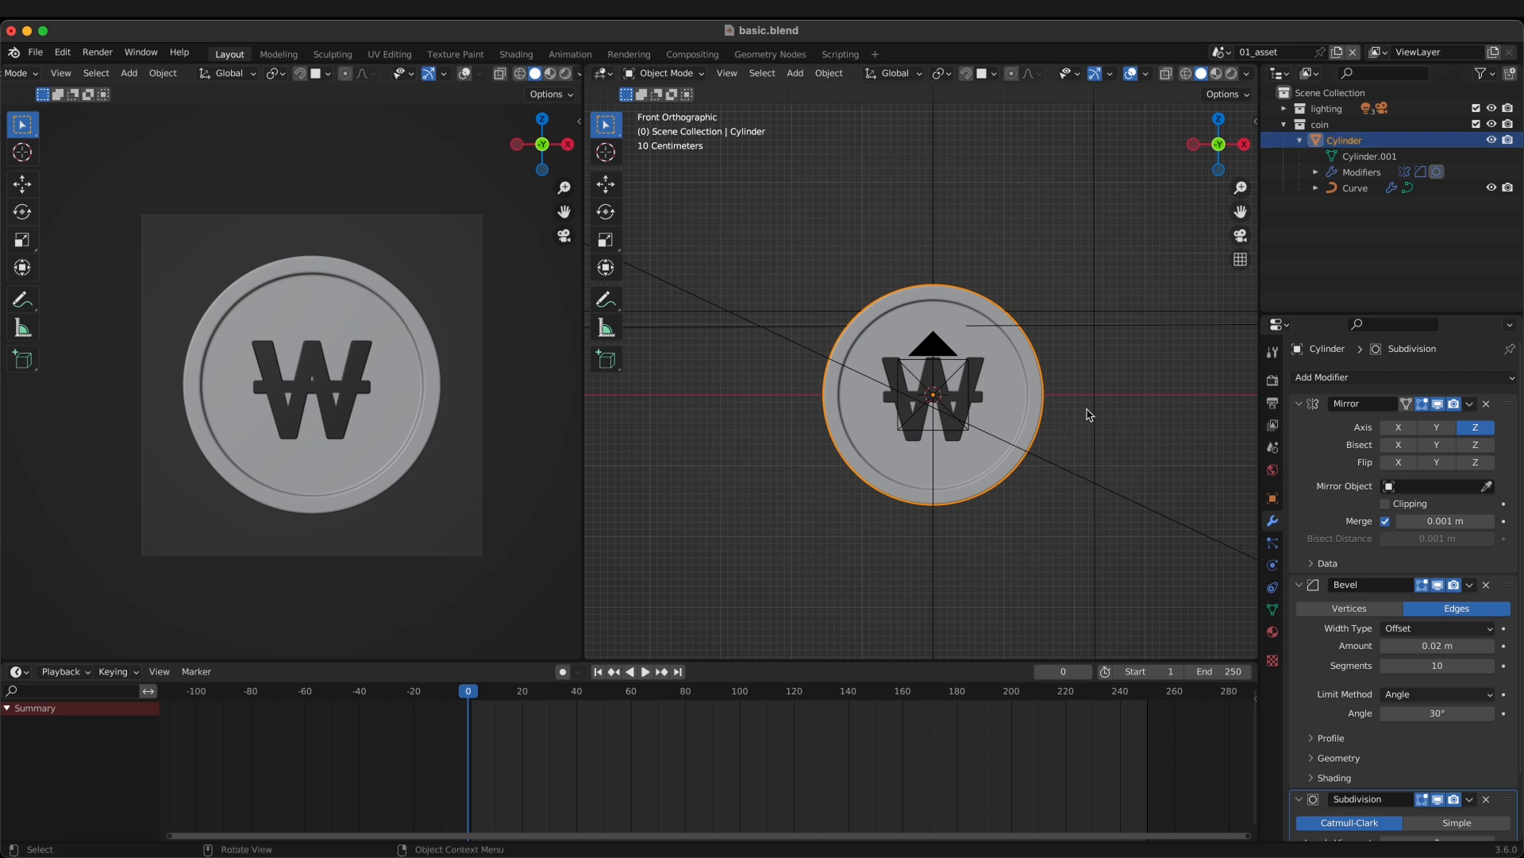
{"action": "key", "text": "s"}
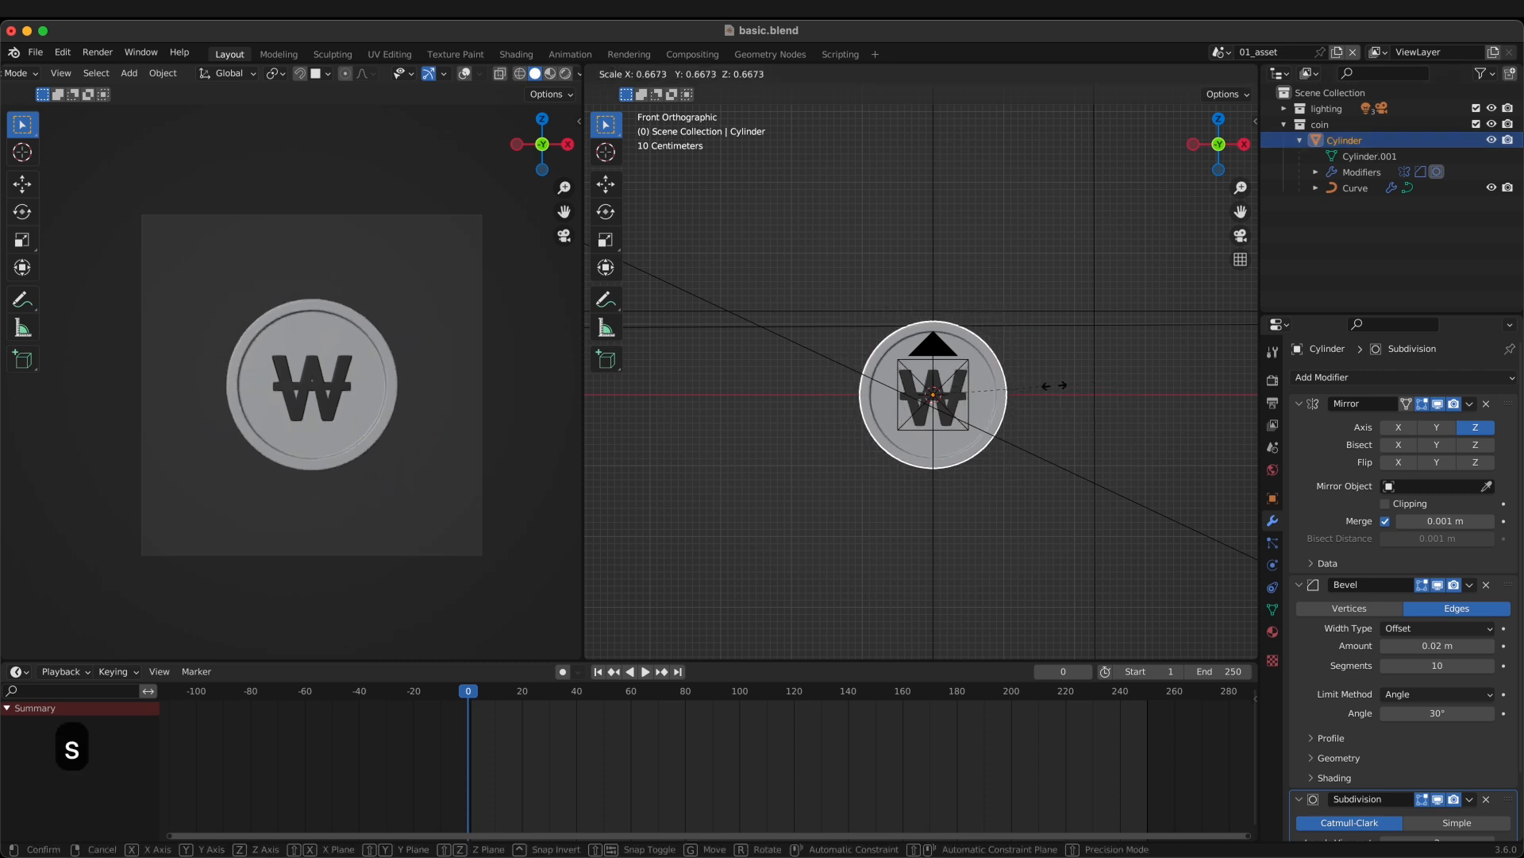
{"action": "right_click", "coordinate": [1051, 429]}
{"action": "key", "text": "r"}
{"action": "key", "text": "r"}
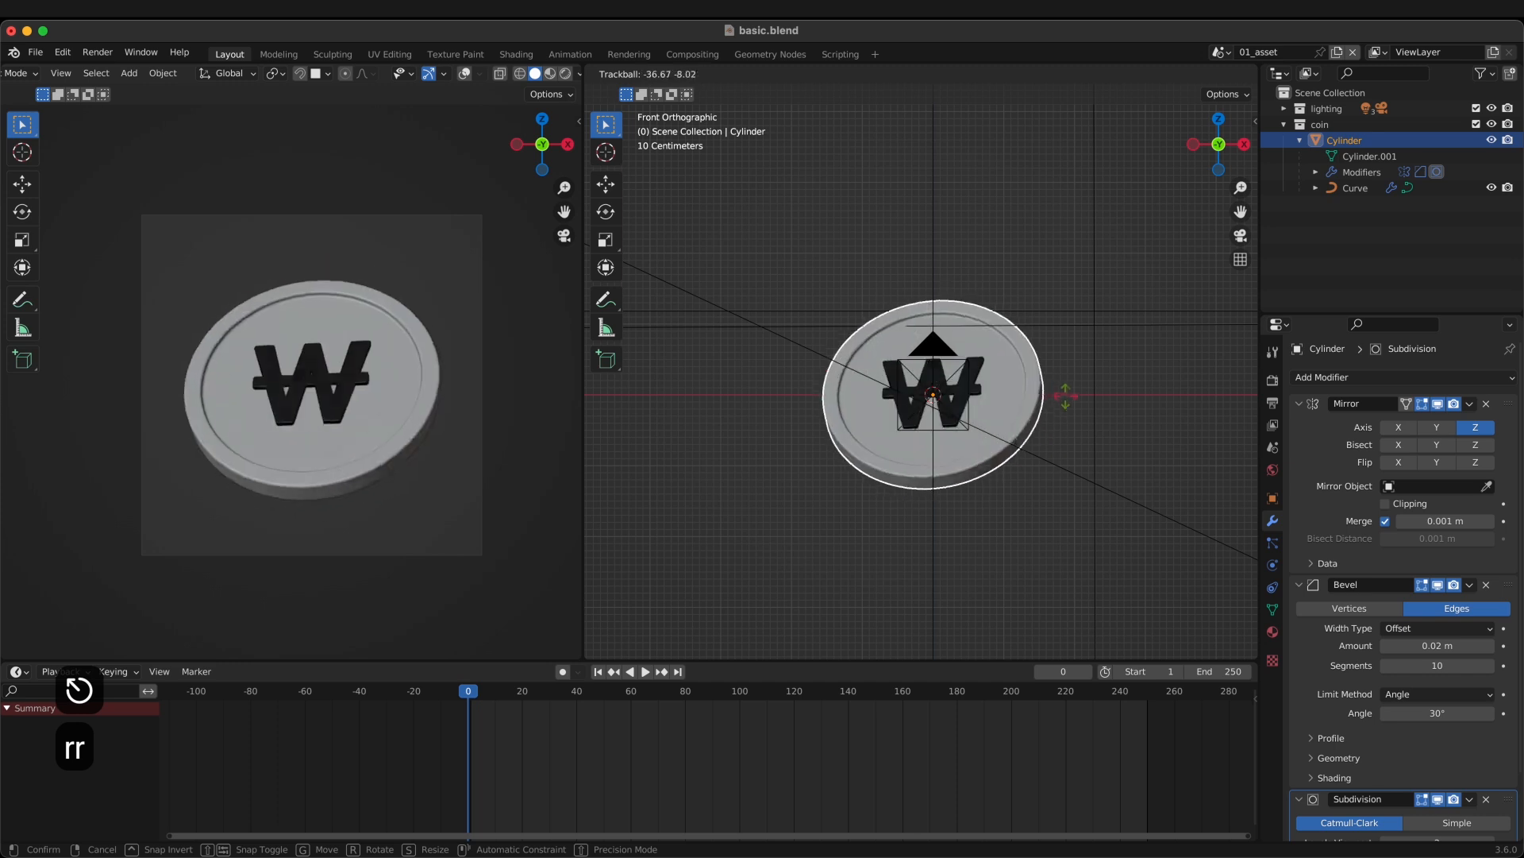
{"action": "key", "text": "Escape"}
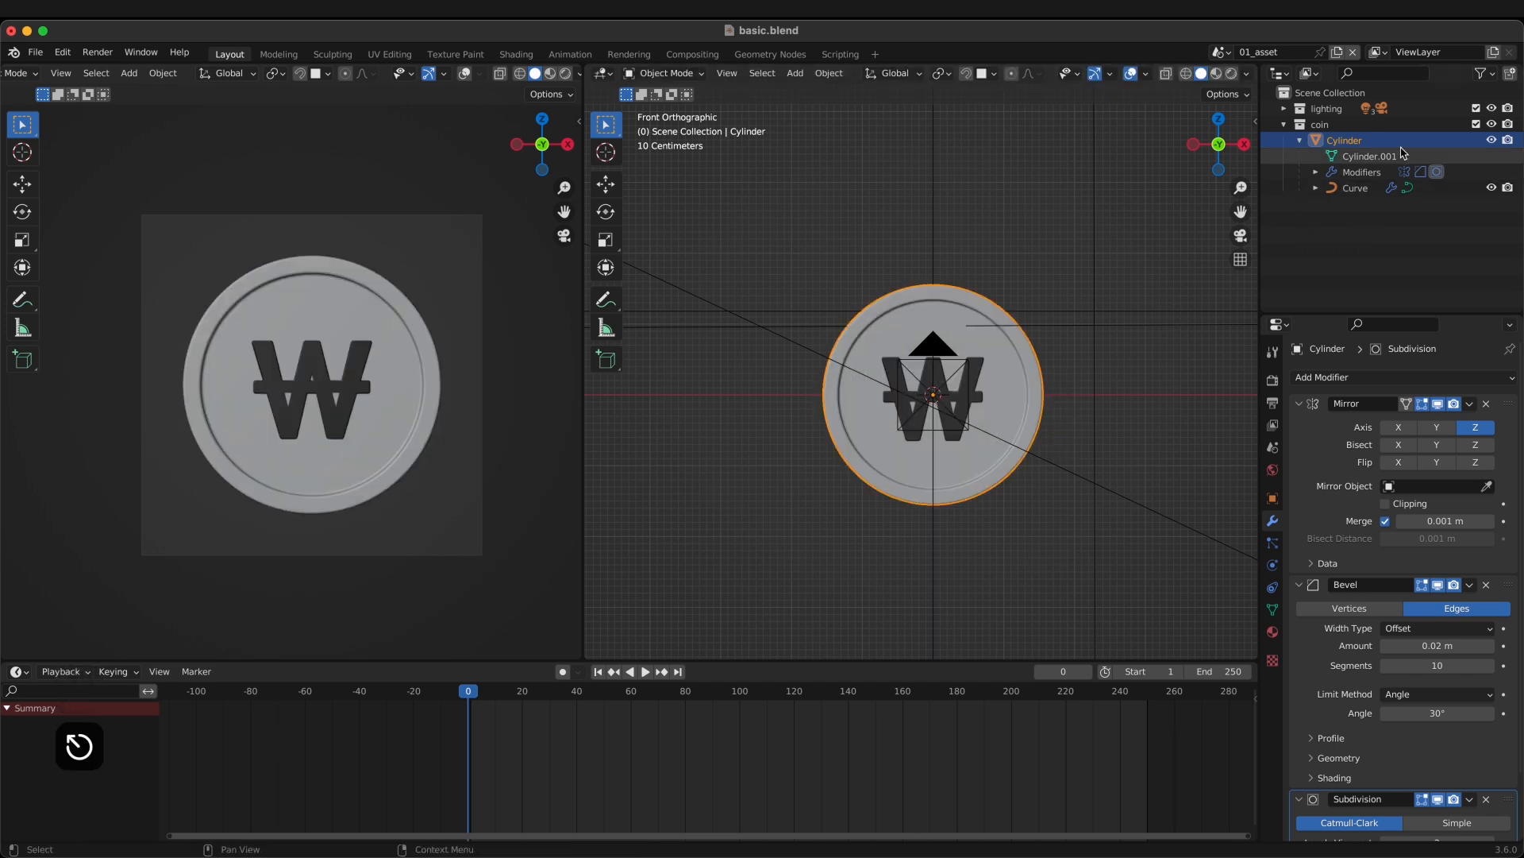
{"action": "middle_click_drag", "start_coordinate": [1089, 347], "coordinate": [1101, 355], "text": "shift"}
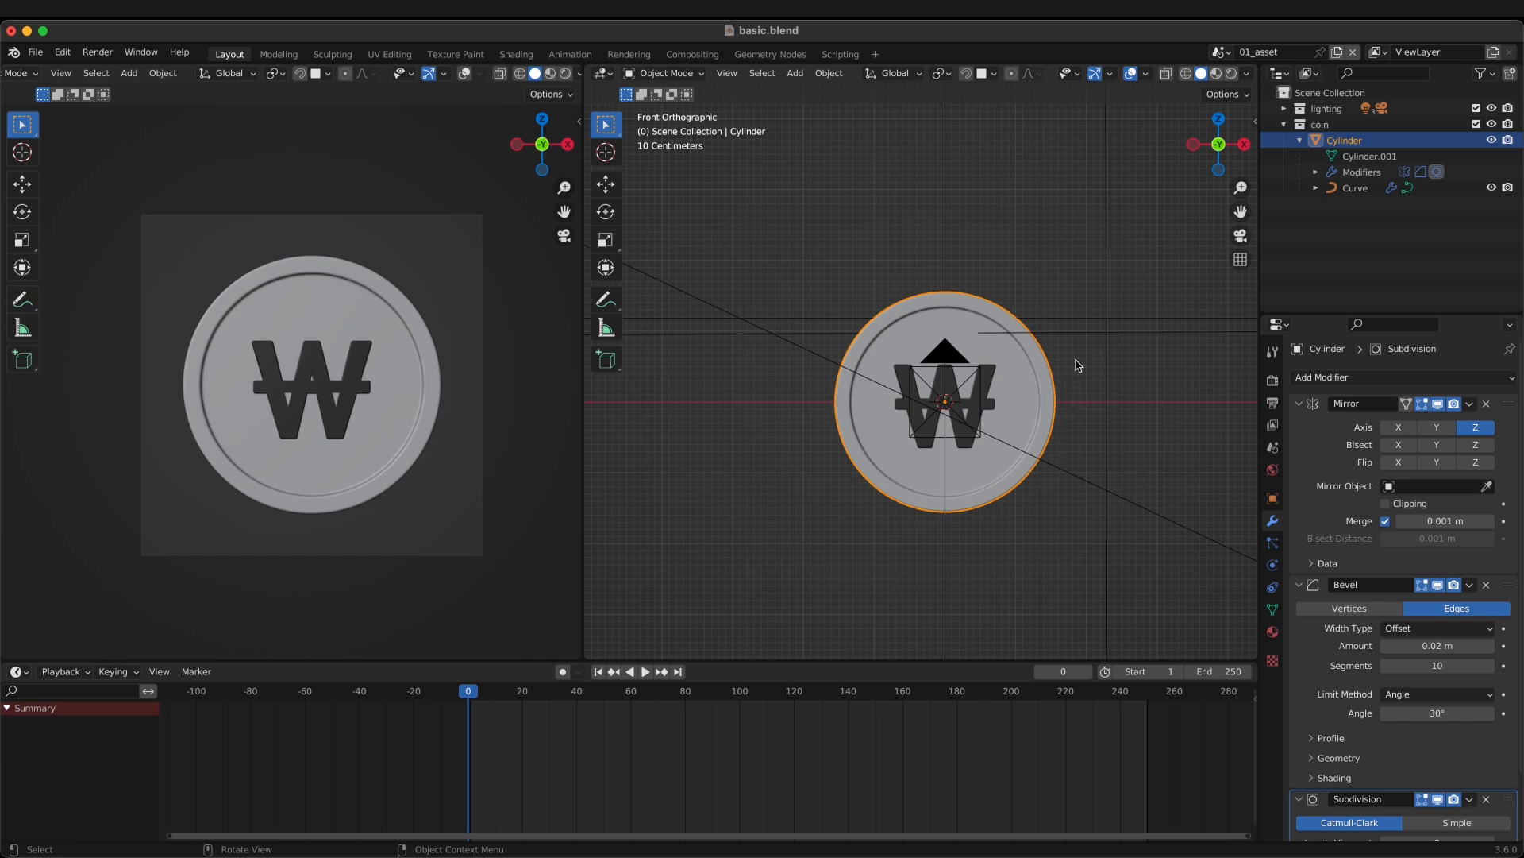
{"action": "middle_click_drag", "start_coordinate": [1039, 370], "coordinate": [1026, 434], "text": "shift"}
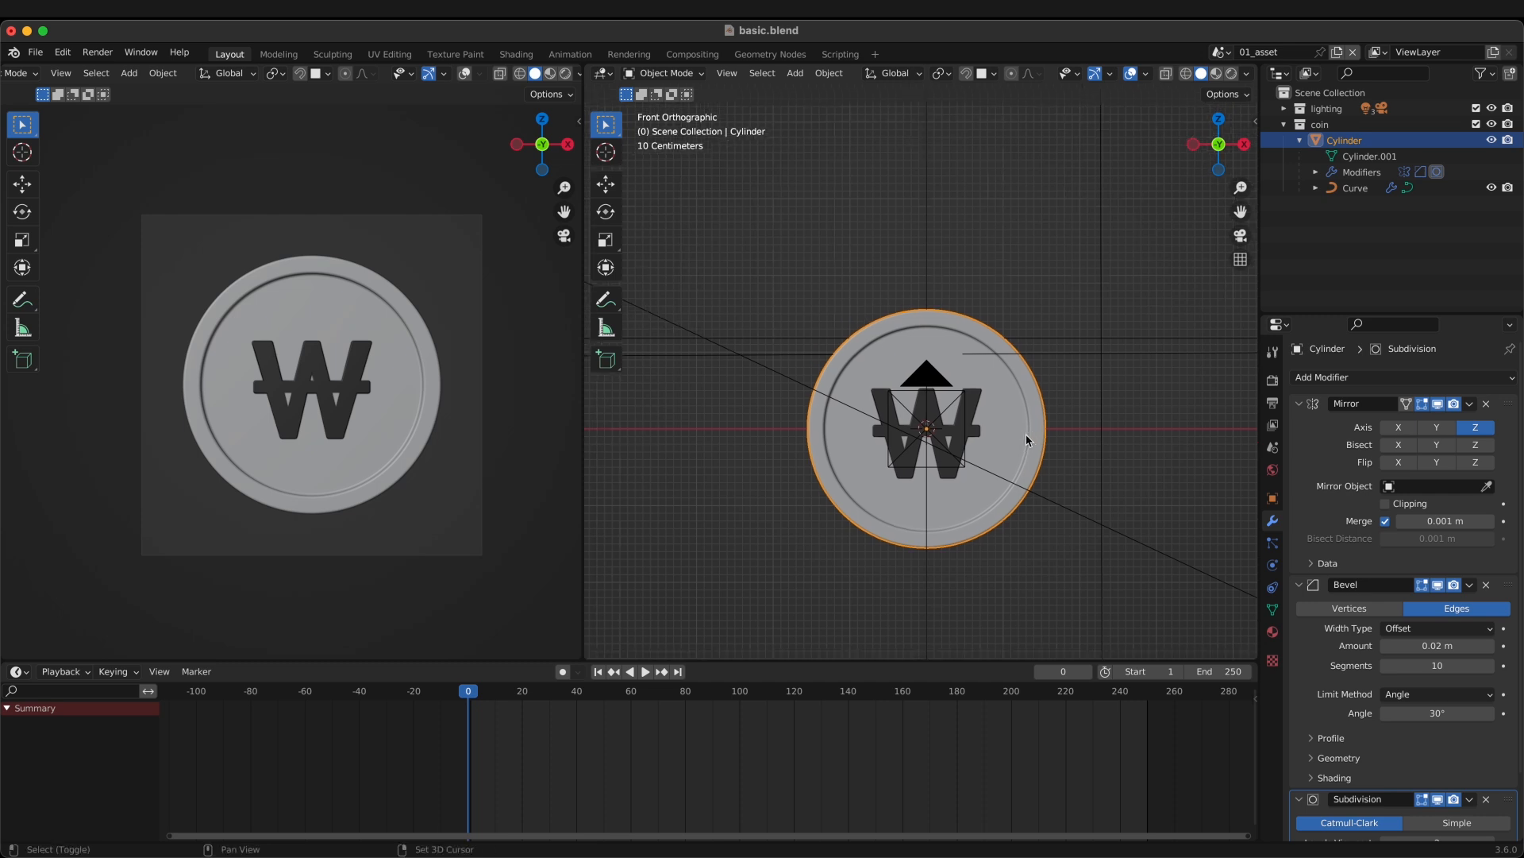
Step: Create a new material on the disc and name it coin
{"action": "left_click", "coordinate": [1273, 633]}
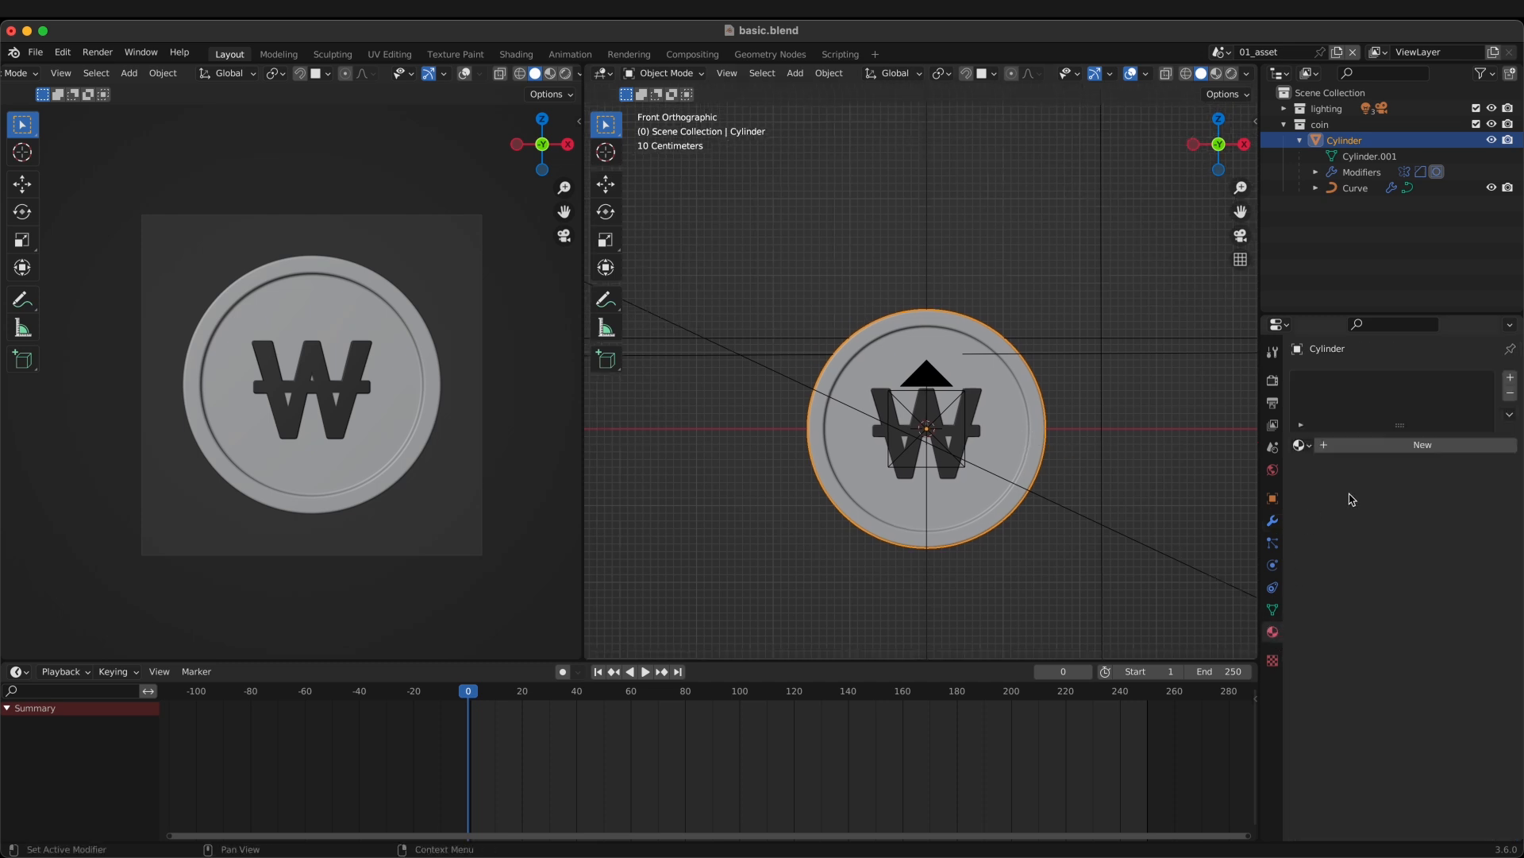
{"action": "left_click", "coordinate": [1371, 448]}
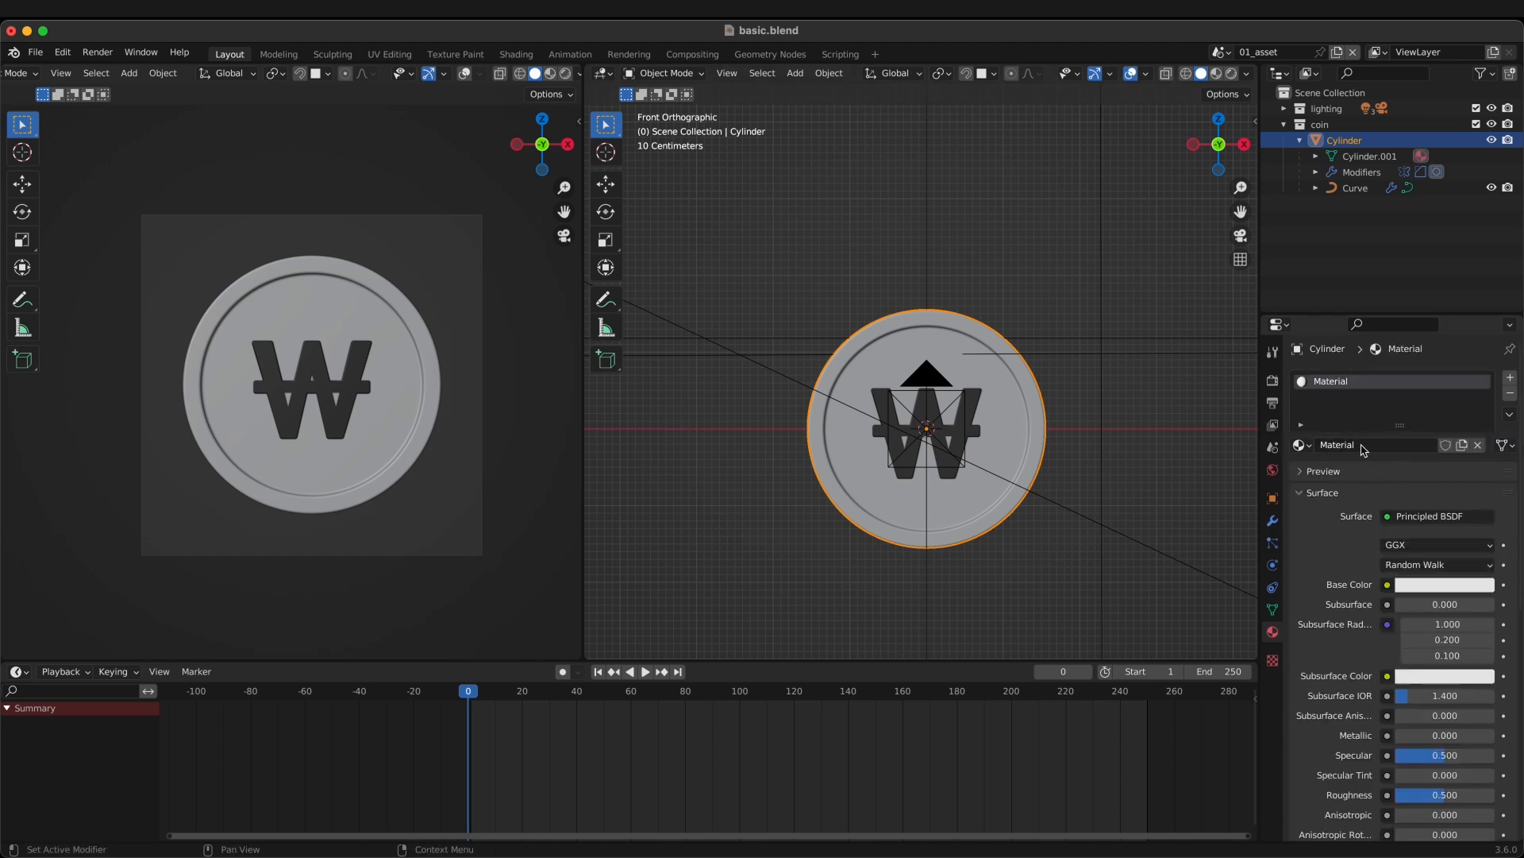
{"action": "left_click", "coordinate": [1380, 447]}
{"action": "type", "text": "coin"}
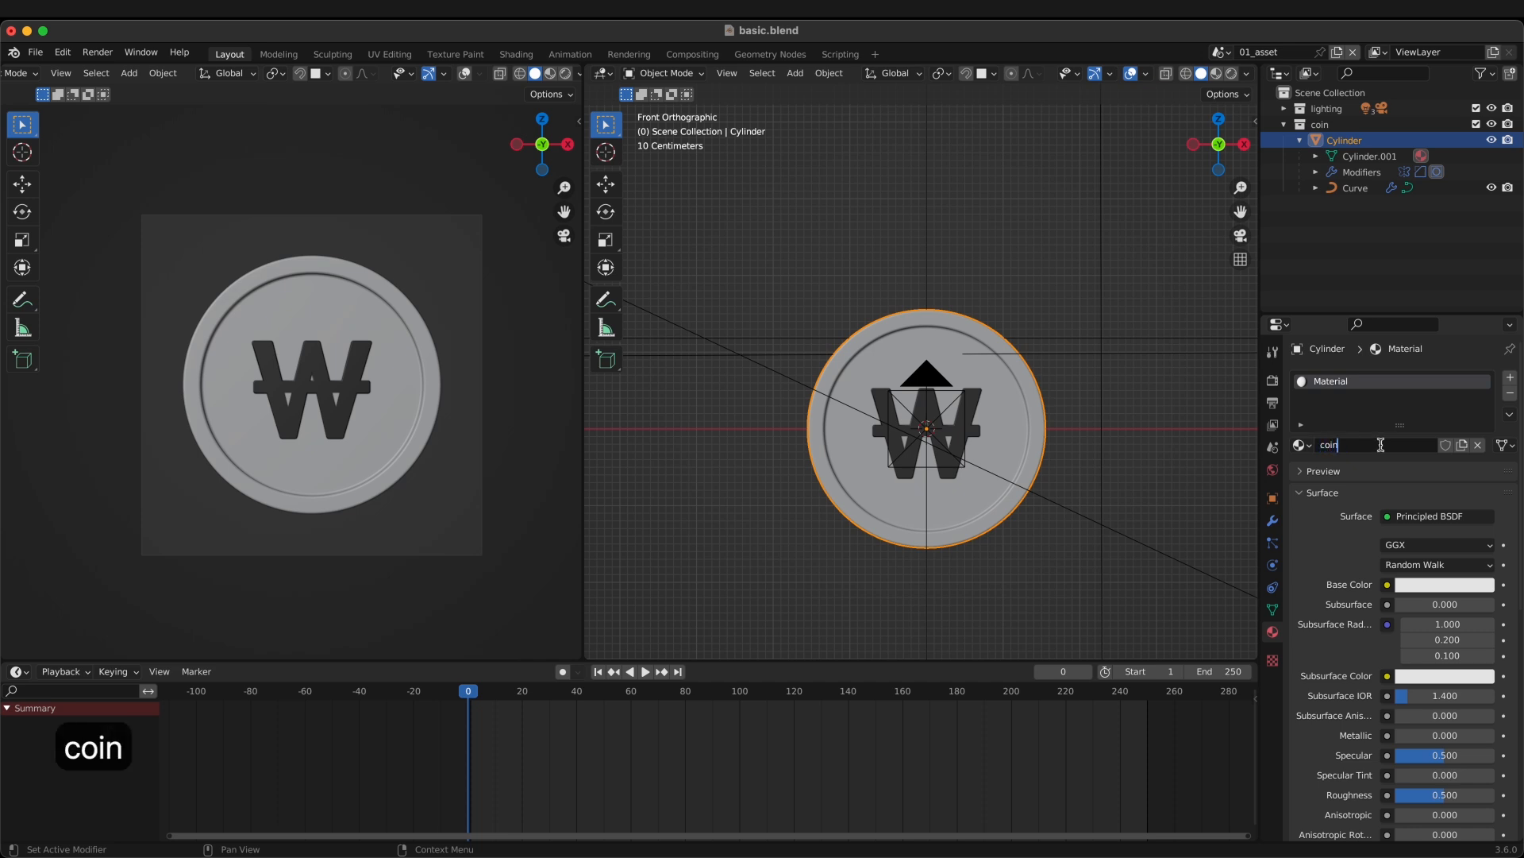
{"action": "key", "text": "Return"}
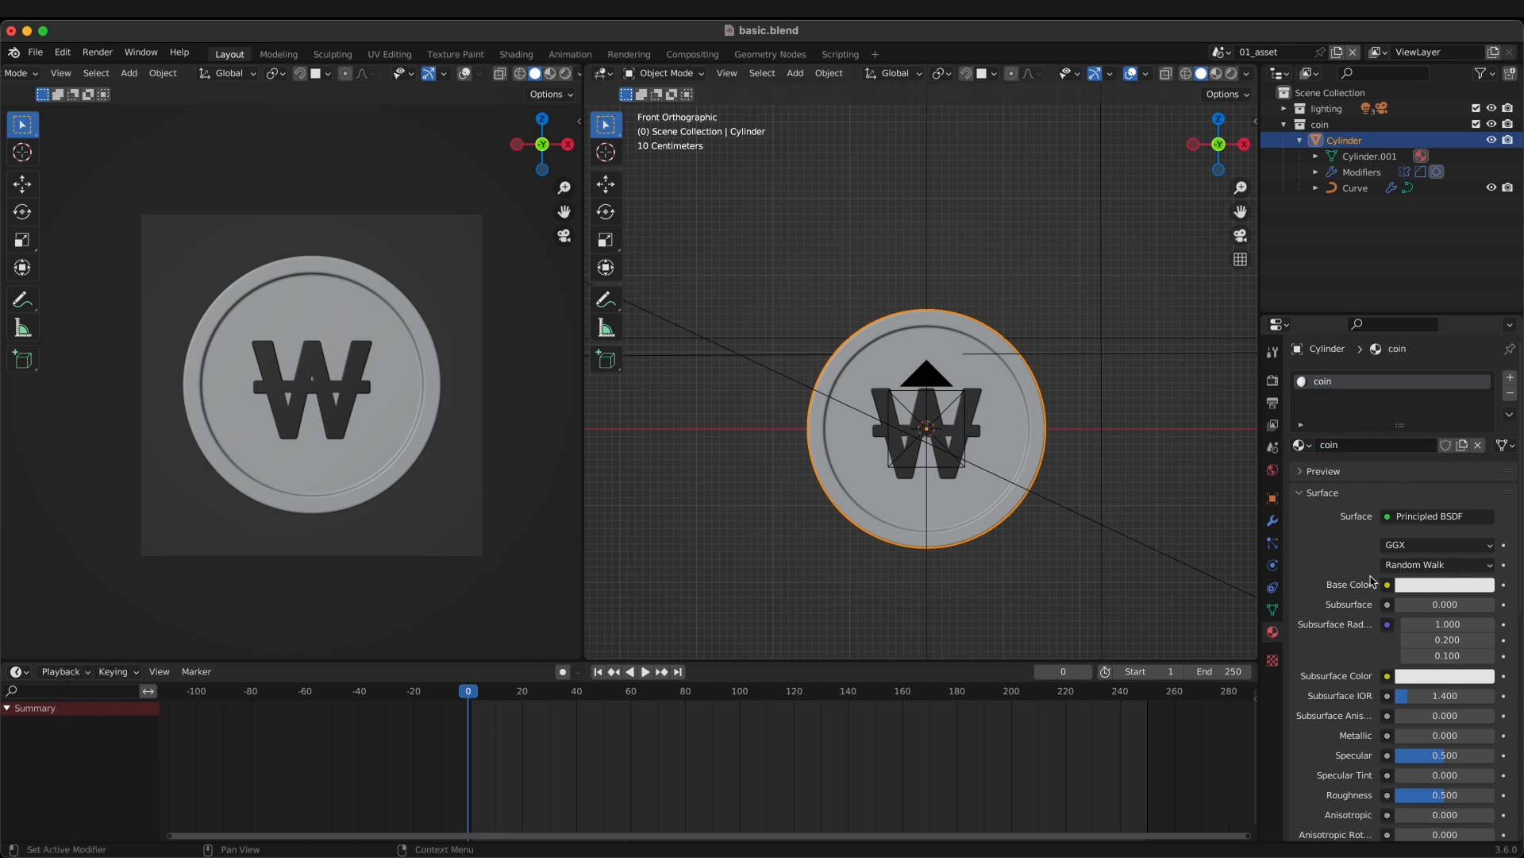
Step: Set the coin material's base color to hex A7AEB2
{"action": "left_click", "coordinate": [1448, 589]}
{"action": "left_click", "coordinate": [1441, 592]}
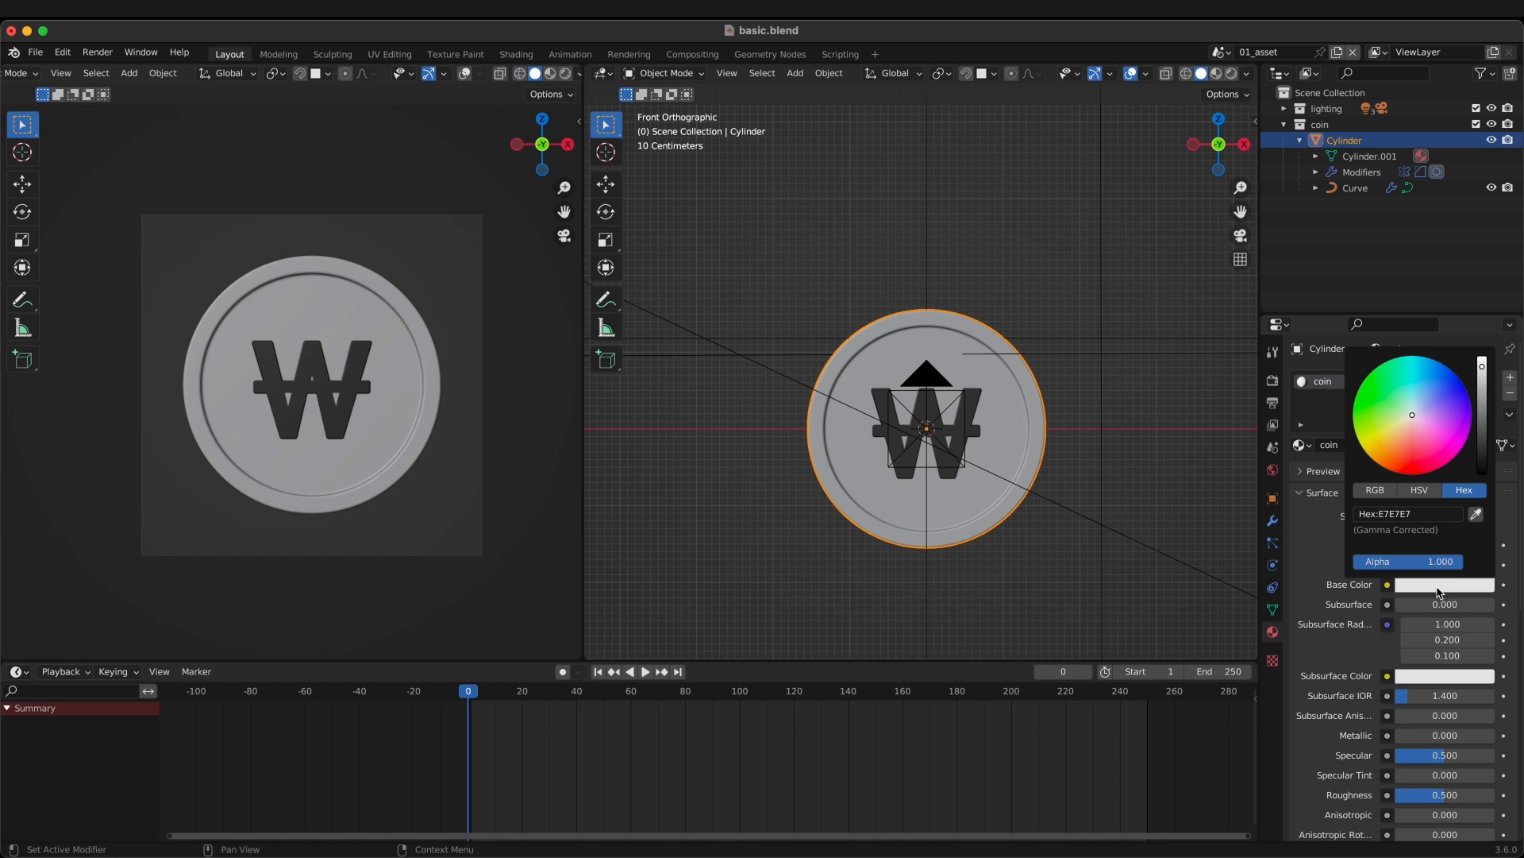
{"action": "left_click", "coordinate": [1427, 514]}
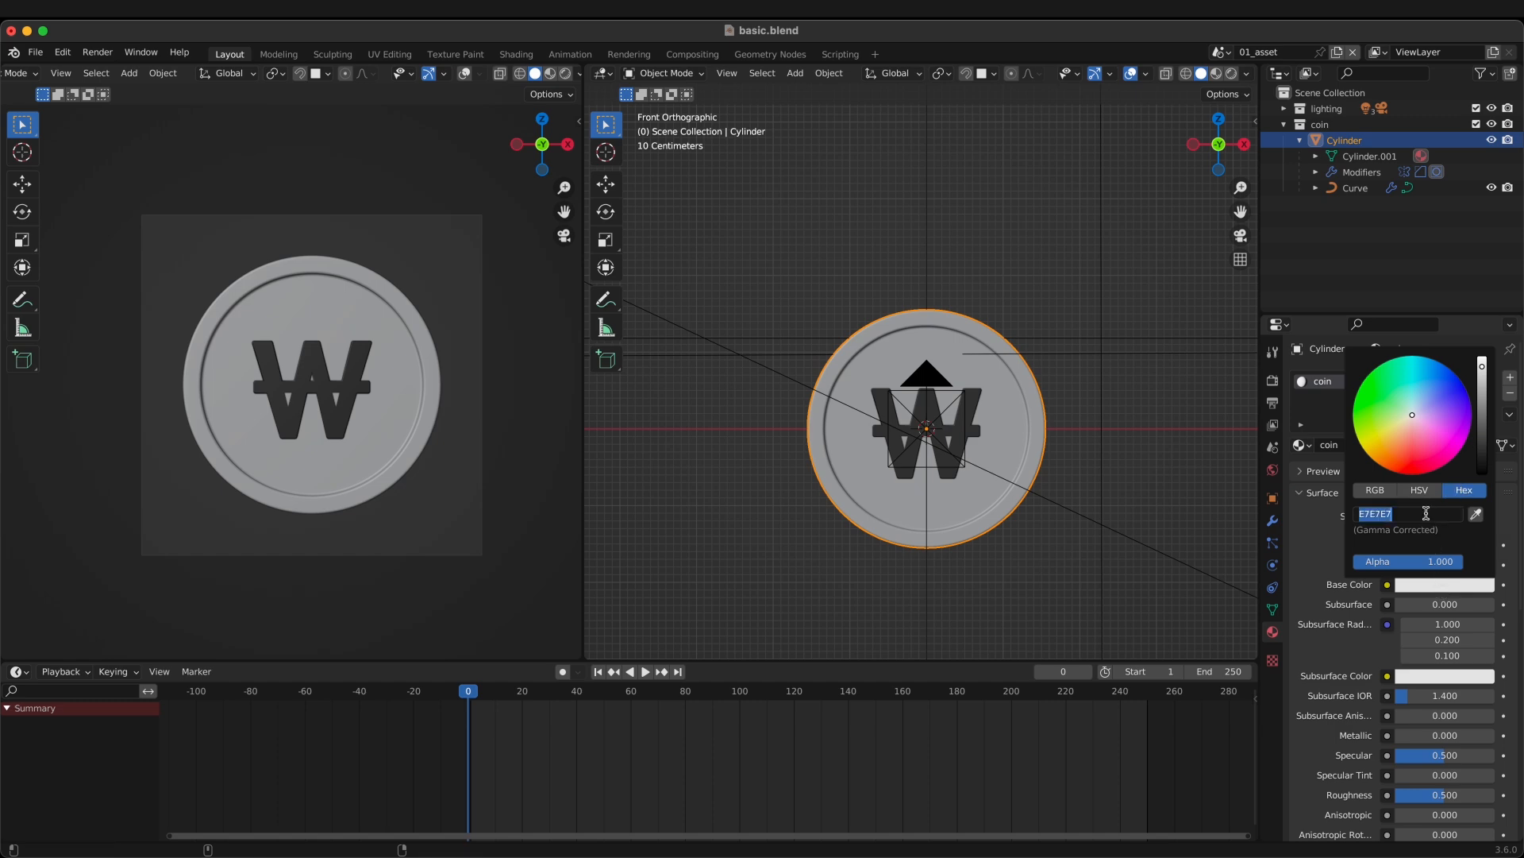
{"action": "type", "text": "A7A"}
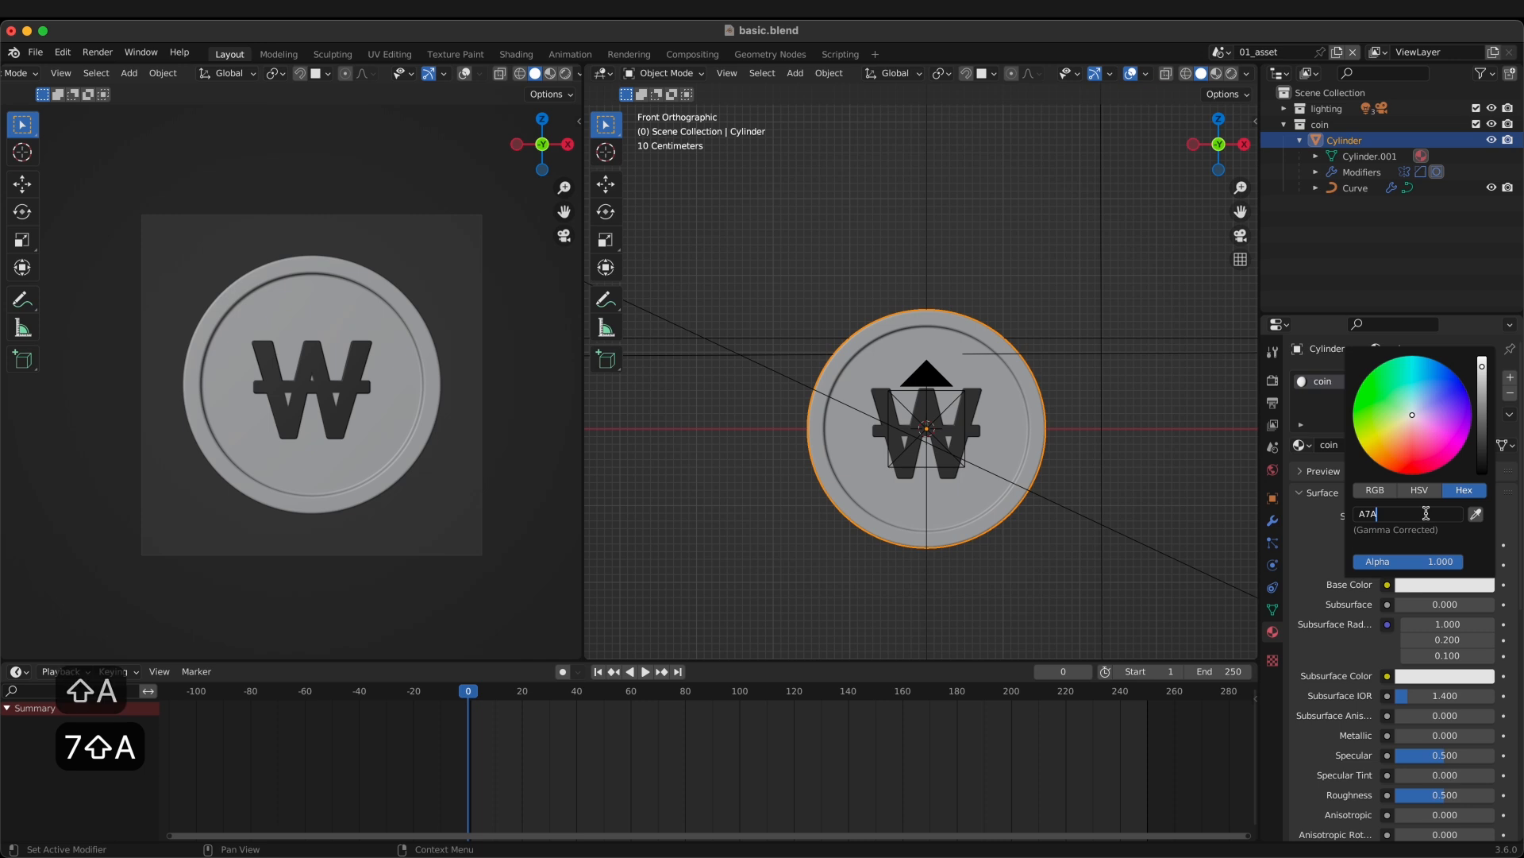
{"action": "type", "text": "EB2"}
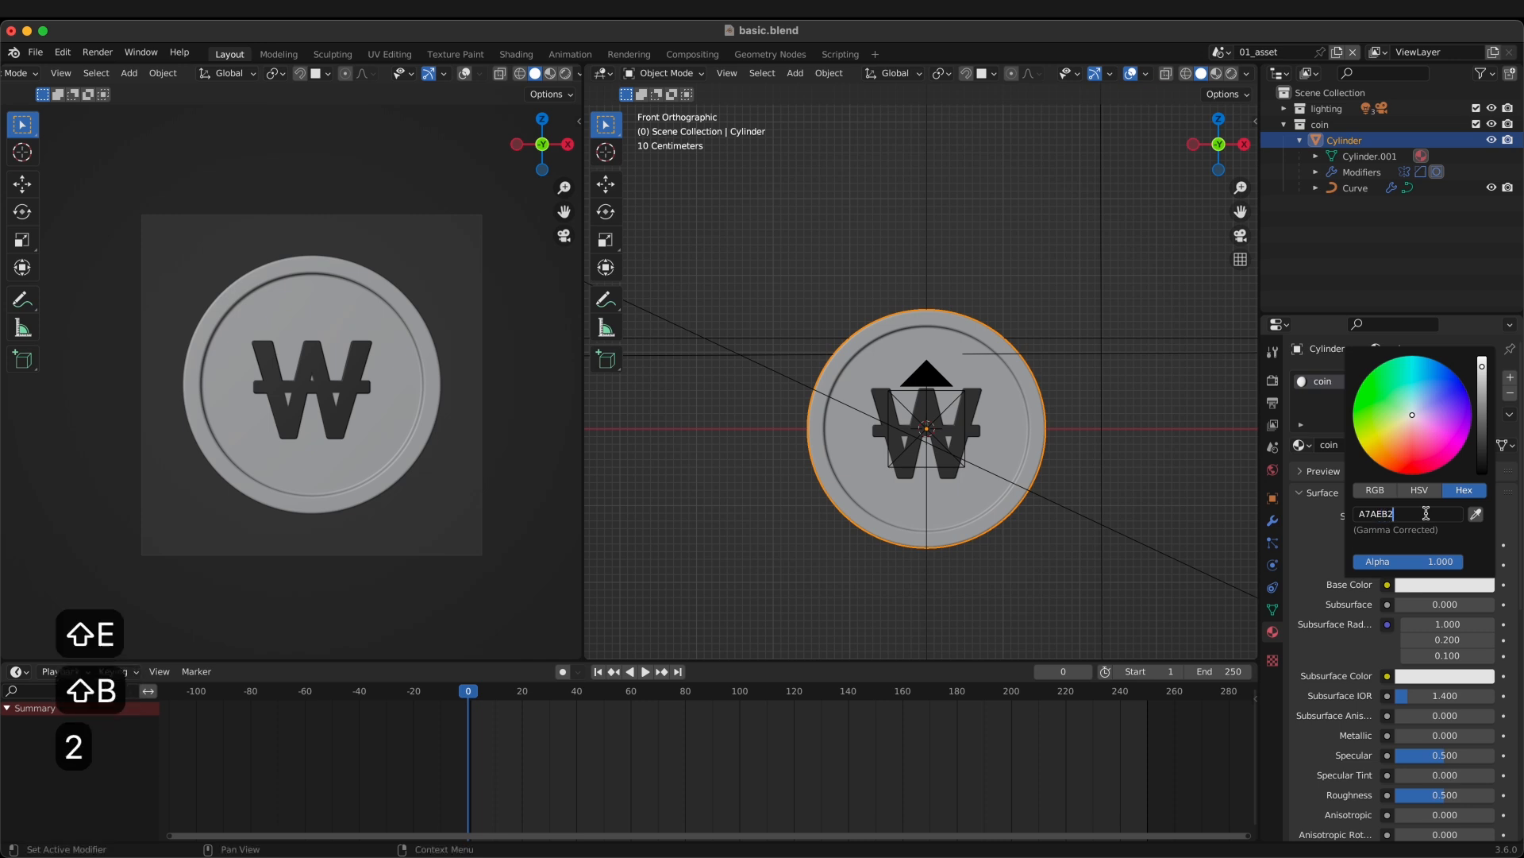
{"action": "key", "text": "Return"}
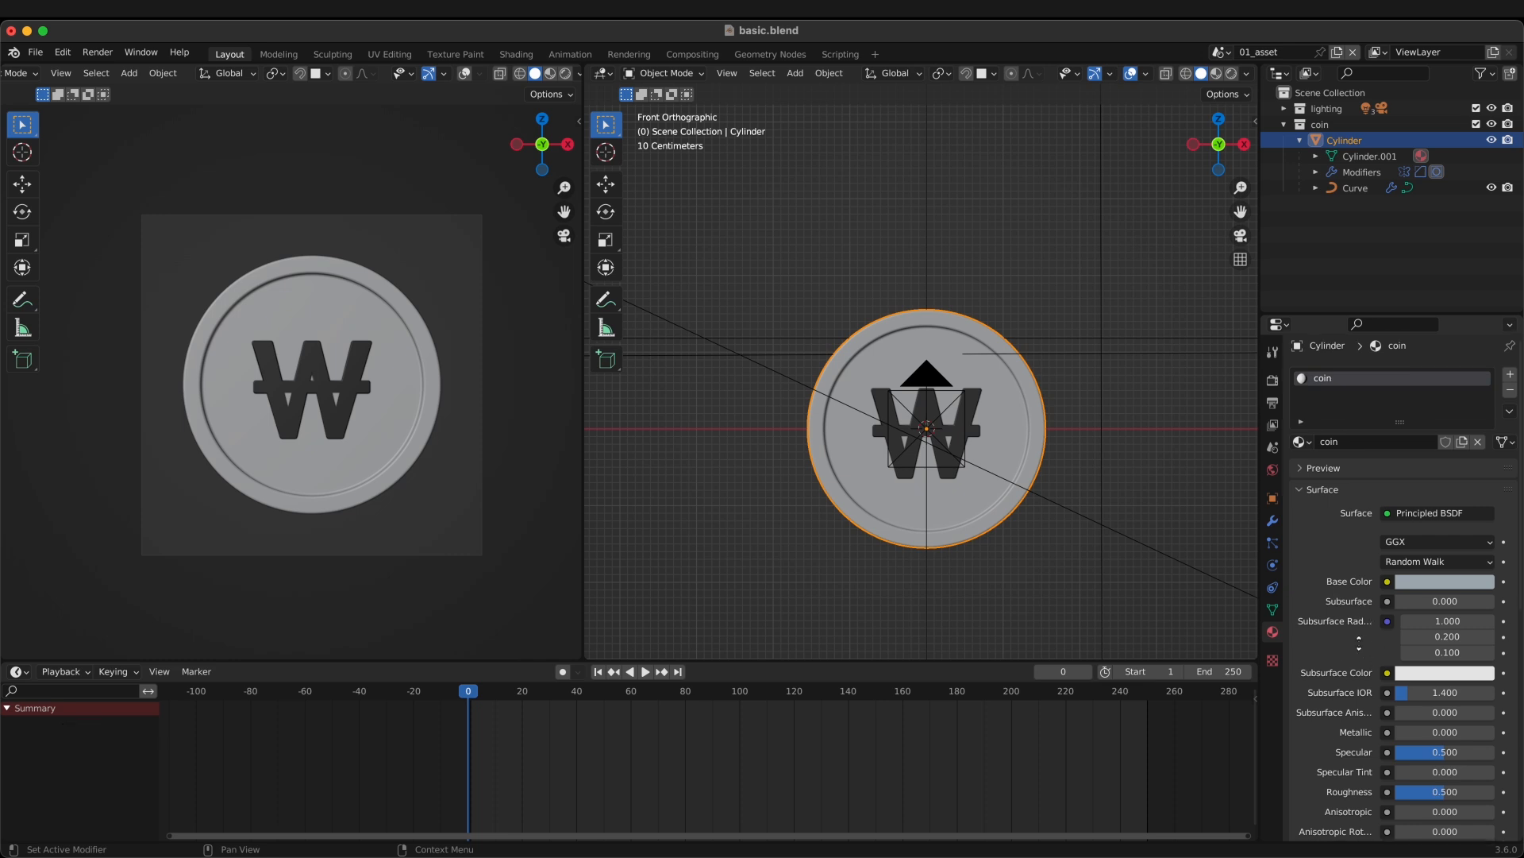
Step: Switch the camera-view viewport to rendered shading to preview the coin's material
{"action": "scroll", "coordinate": [1344, 609], "scroll_direction": "down", "scroll_amount": 1}
{"action": "scroll", "coordinate": [1345, 610], "scroll_direction": "down", "scroll_amount": 1}
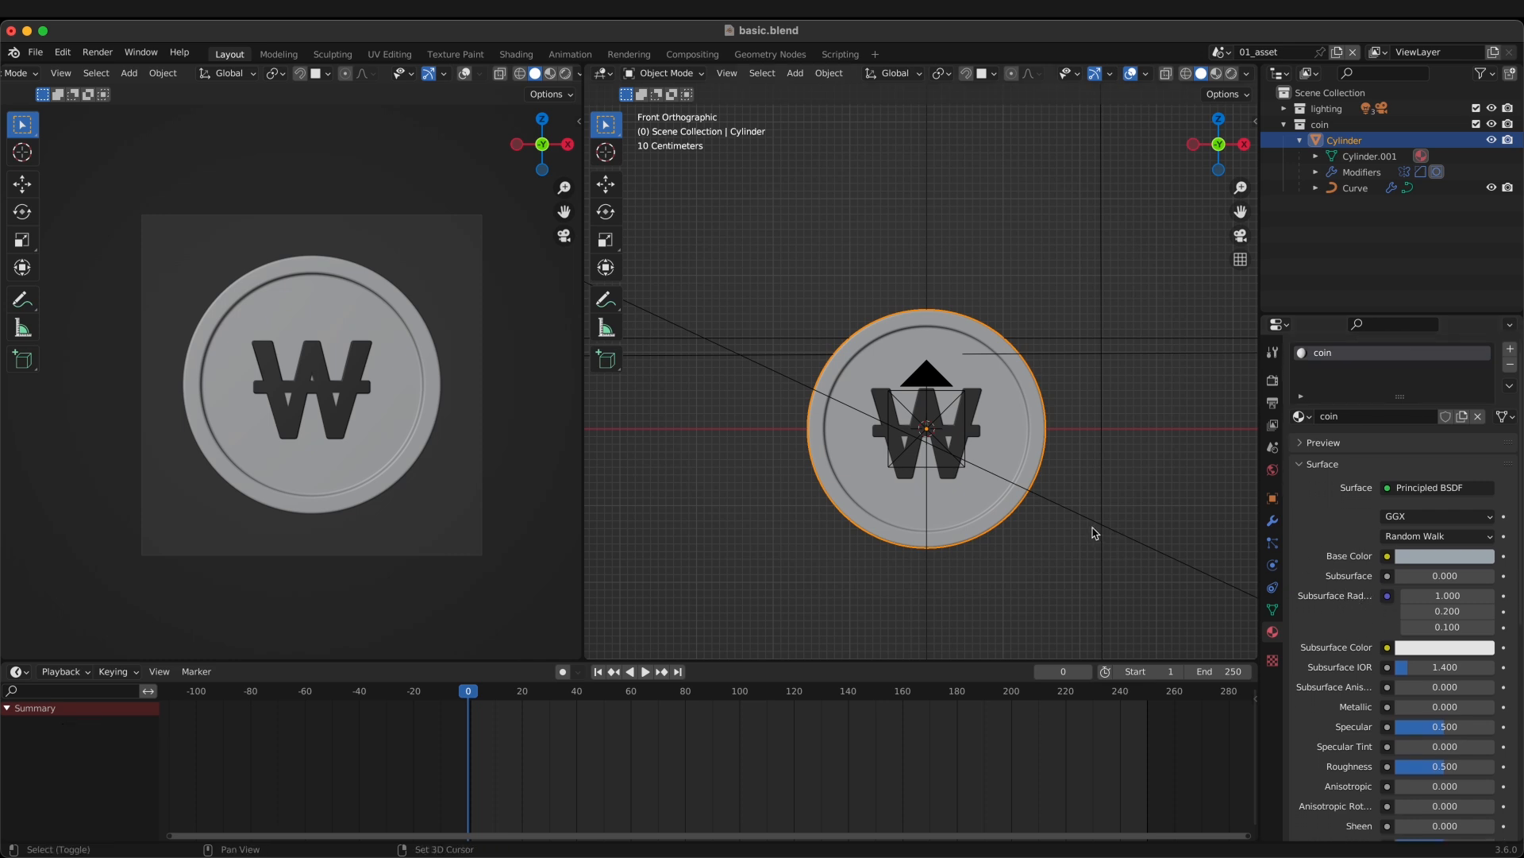
{"action": "middle_click_drag", "start_coordinate": [1076, 529], "coordinate": [1110, 528], "text": "shift"}
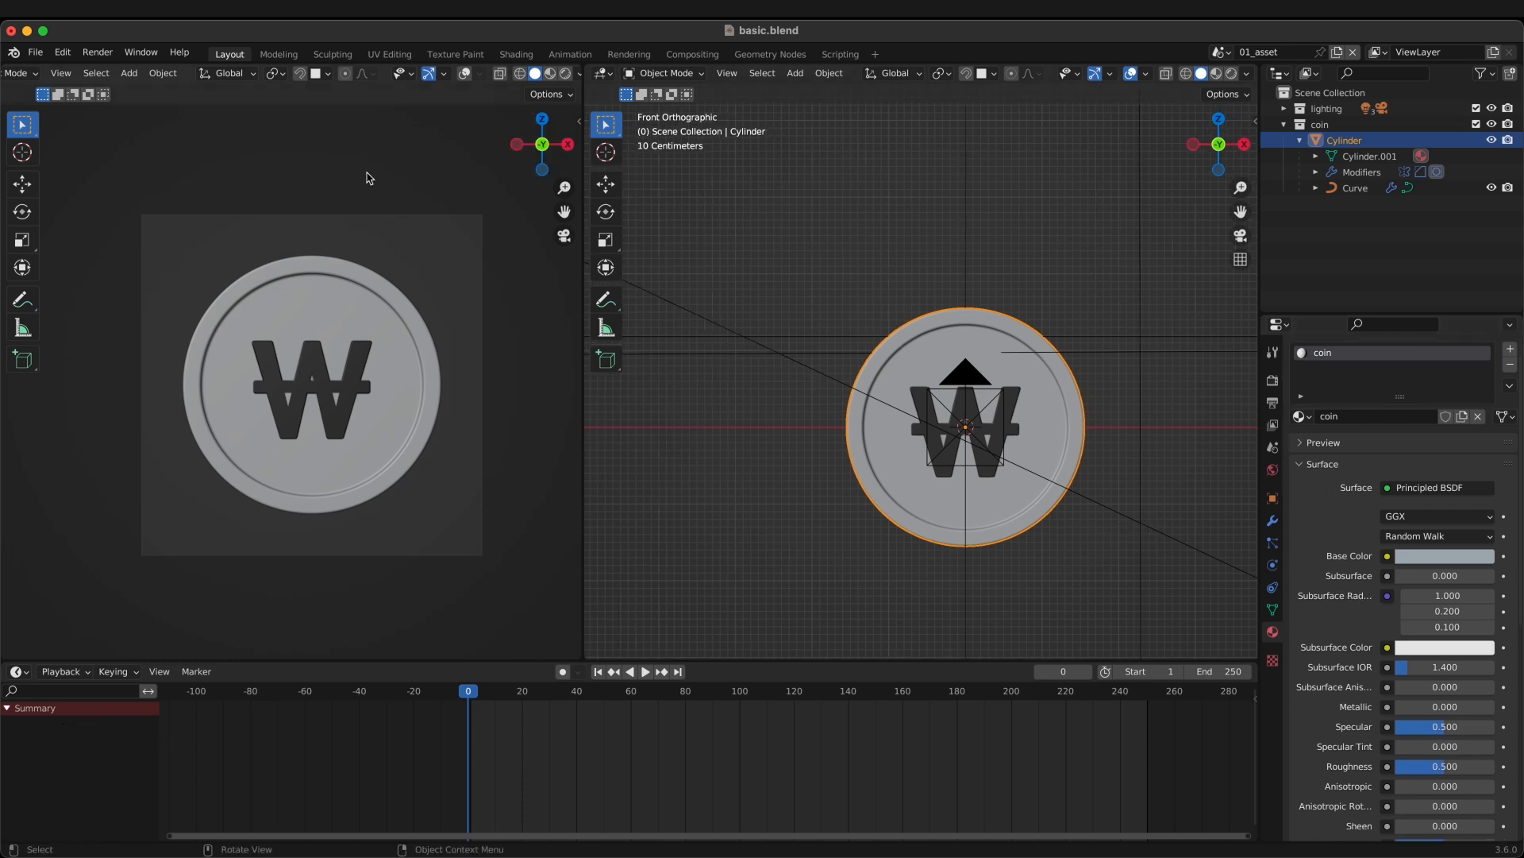
{"action": "scroll", "coordinate": [500, 74], "scroll_direction": "down", "scroll_amount": 2}
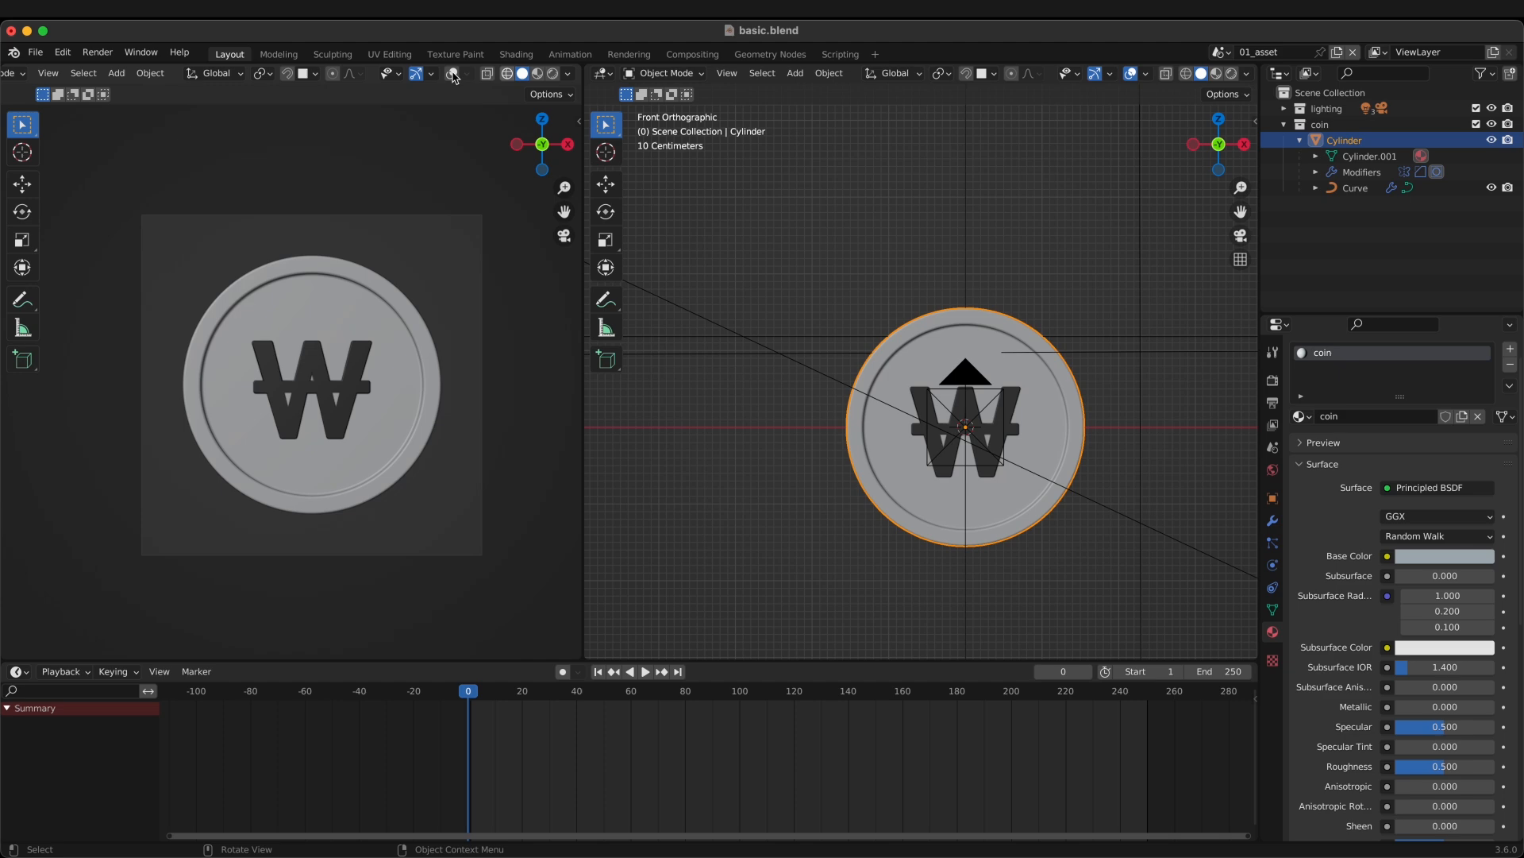
{"action": "left_click", "coordinate": [554, 74]}
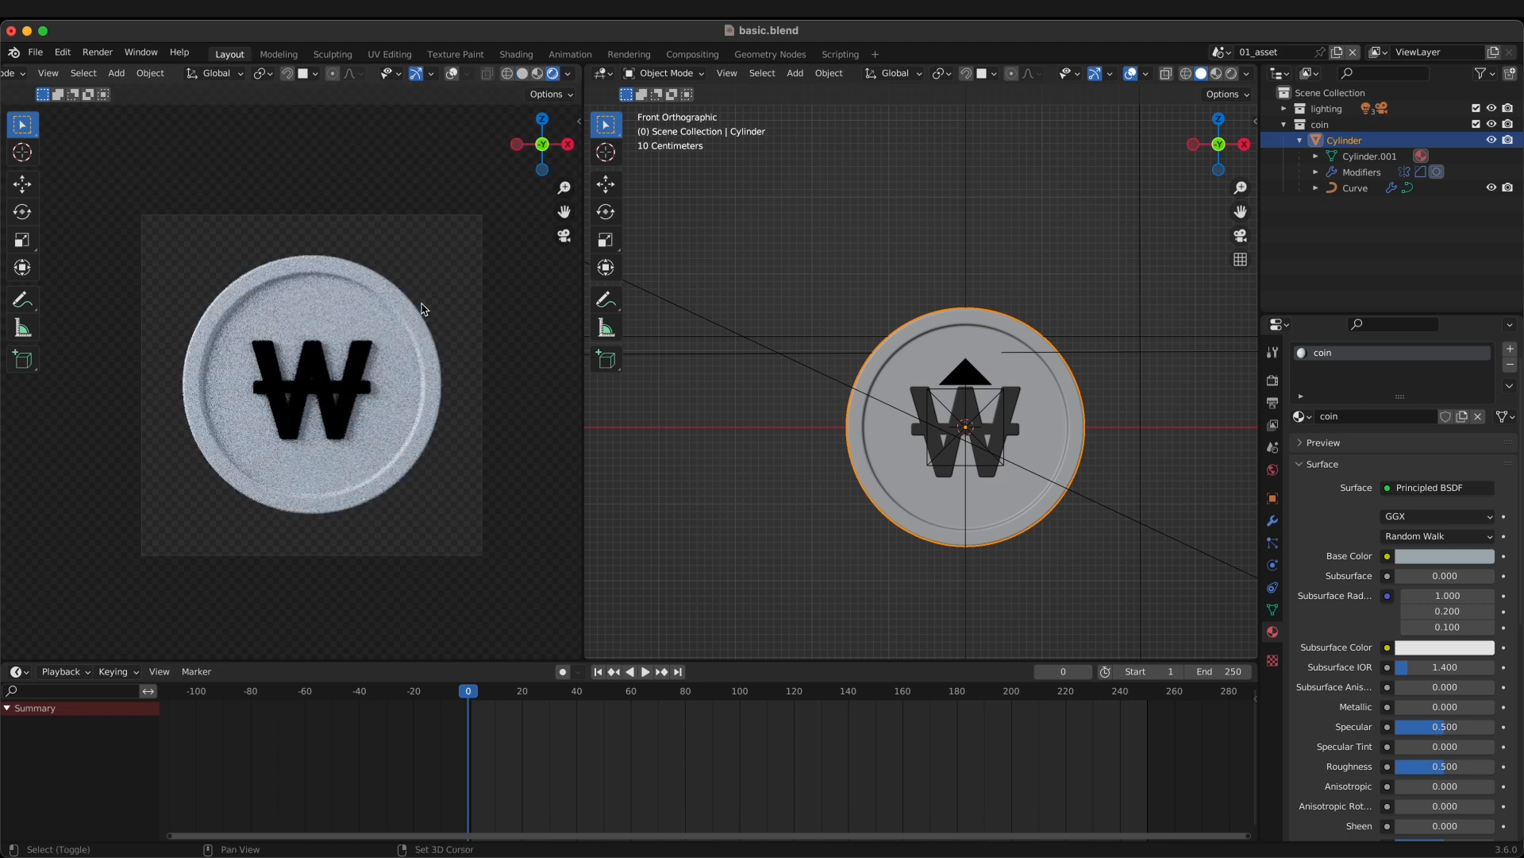
Step: Set the Metallic value of the disc's coin material to 0.6
{"action": "scroll", "coordinate": [1370, 627], "scroll_direction": "down", "scroll_amount": 2}
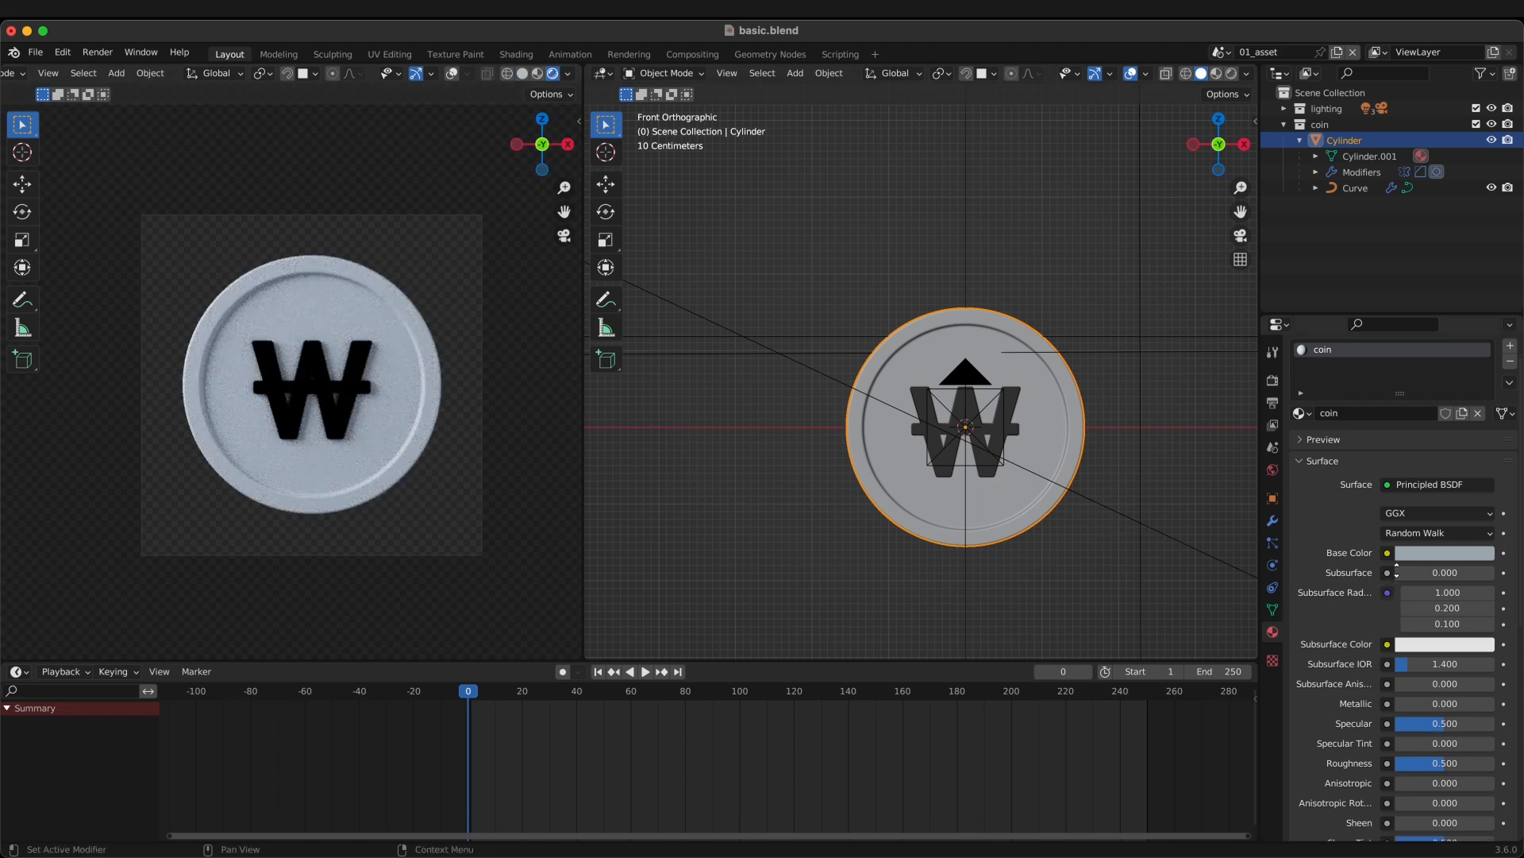
{"action": "left_click", "coordinate": [1178, 415]}
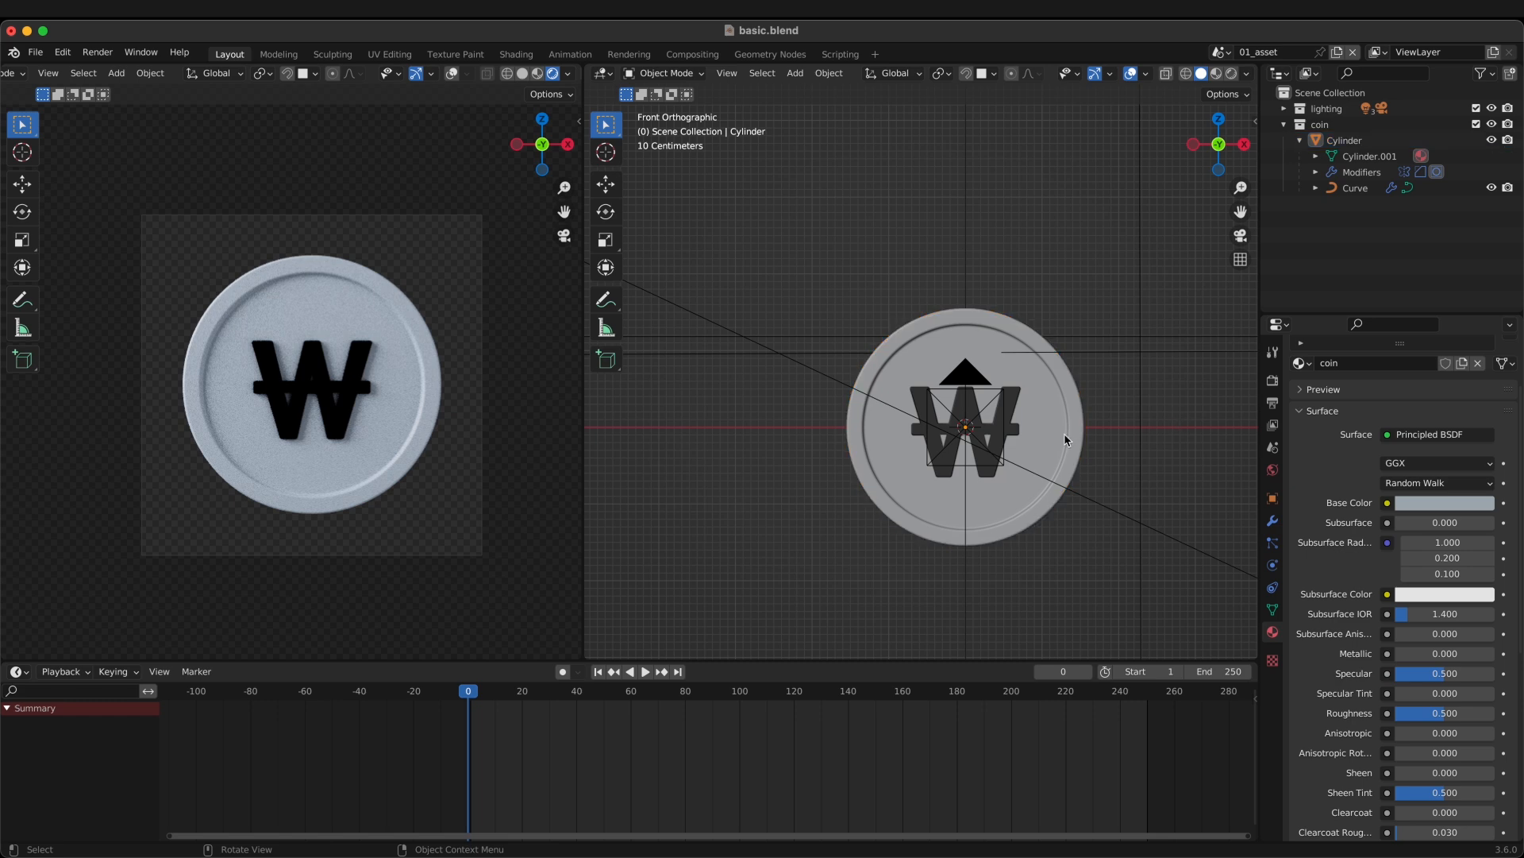
{"action": "left_click", "coordinate": [1066, 439]}
{"action": "scroll", "coordinate": [1427, 586], "scroll_direction": "down", "scroll_amount": 3}
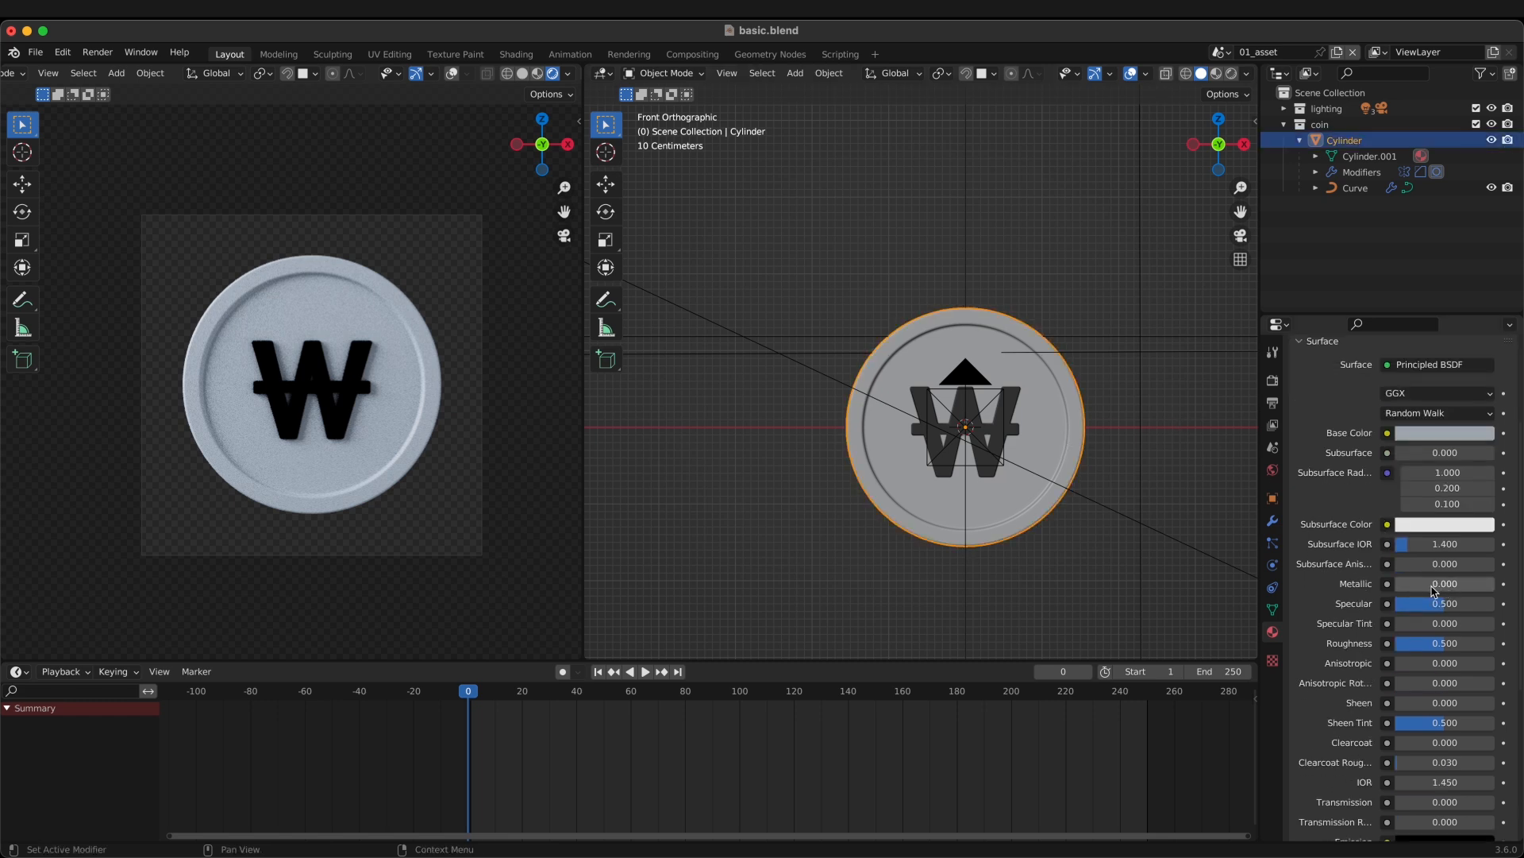
{"action": "left_click", "coordinate": [1445, 583]}
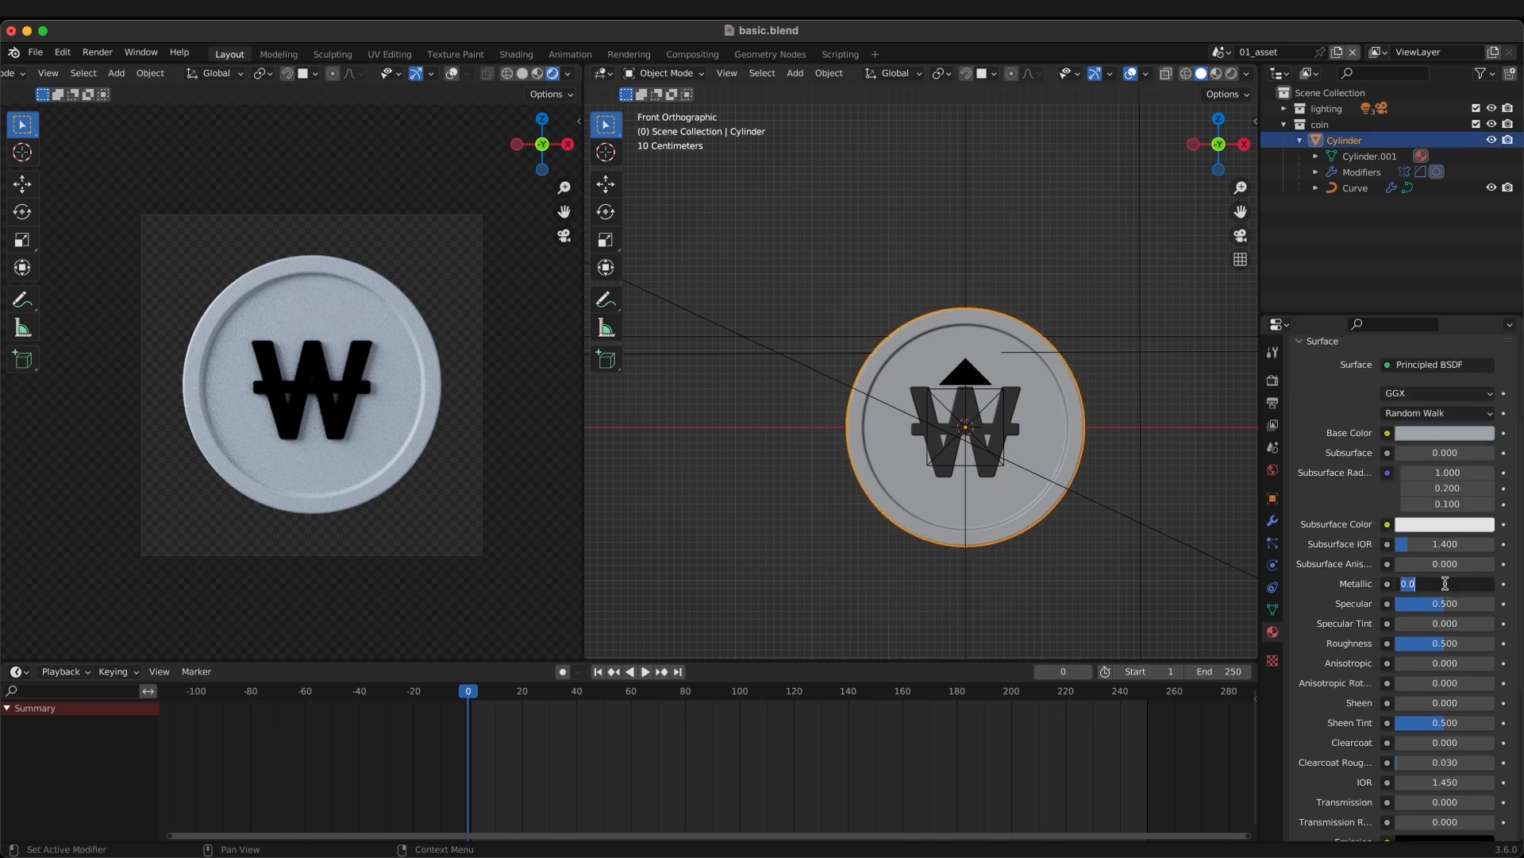
{"action": "type", "text": "0.6"}
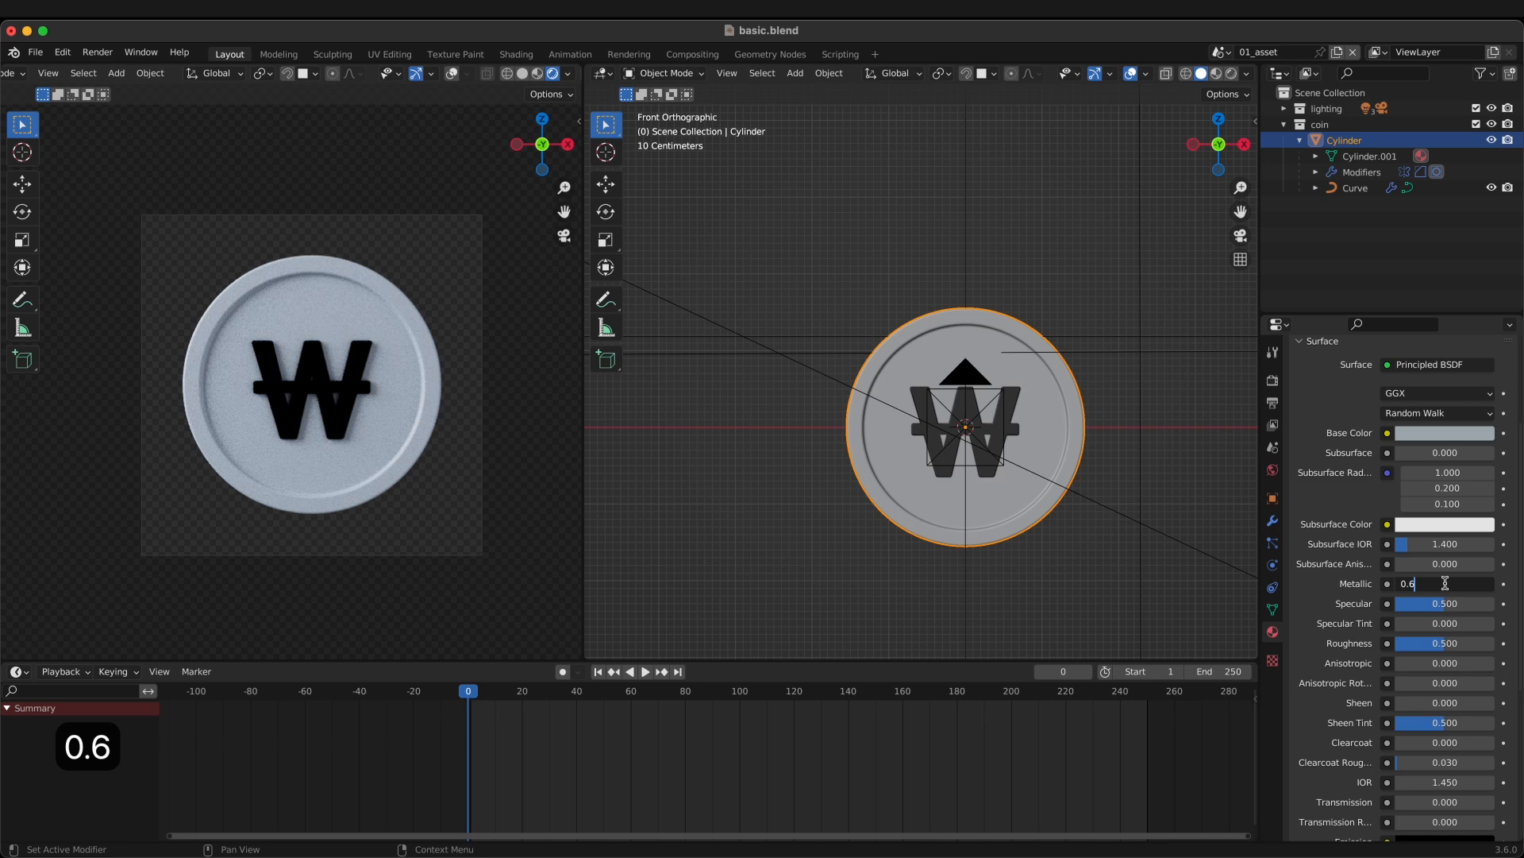
{"action": "key", "text": "Return"}
{"action": "scroll", "coordinate": [1419, 657], "scroll_direction": "down", "scroll_amount": 1}
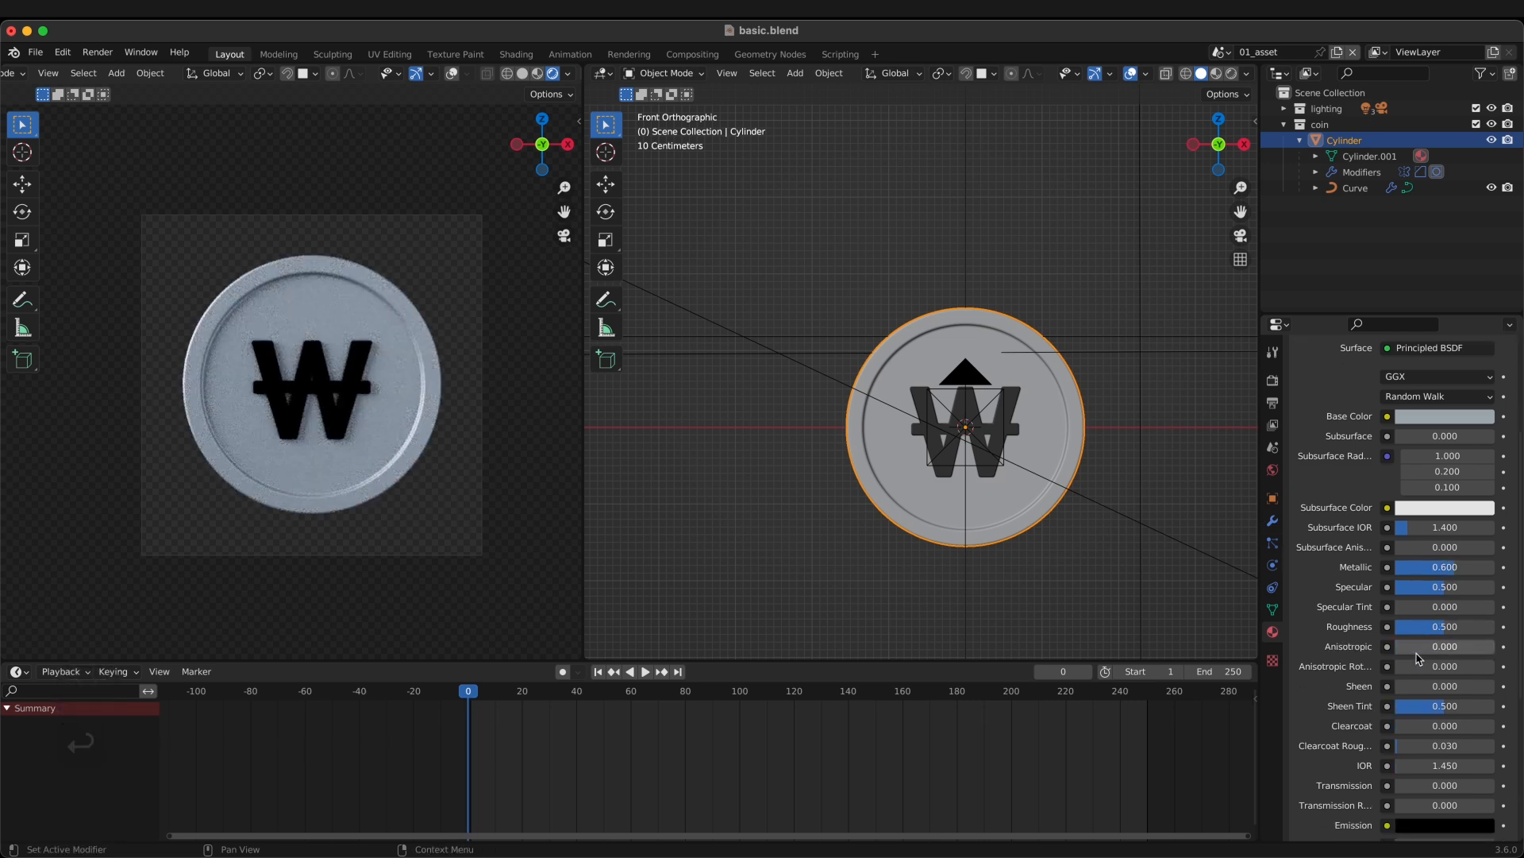
Step: Set the coin material's Anisotropic value to 0.8
{"action": "scroll", "coordinate": [1405, 652], "scroll_direction": "down", "scroll_amount": 1}
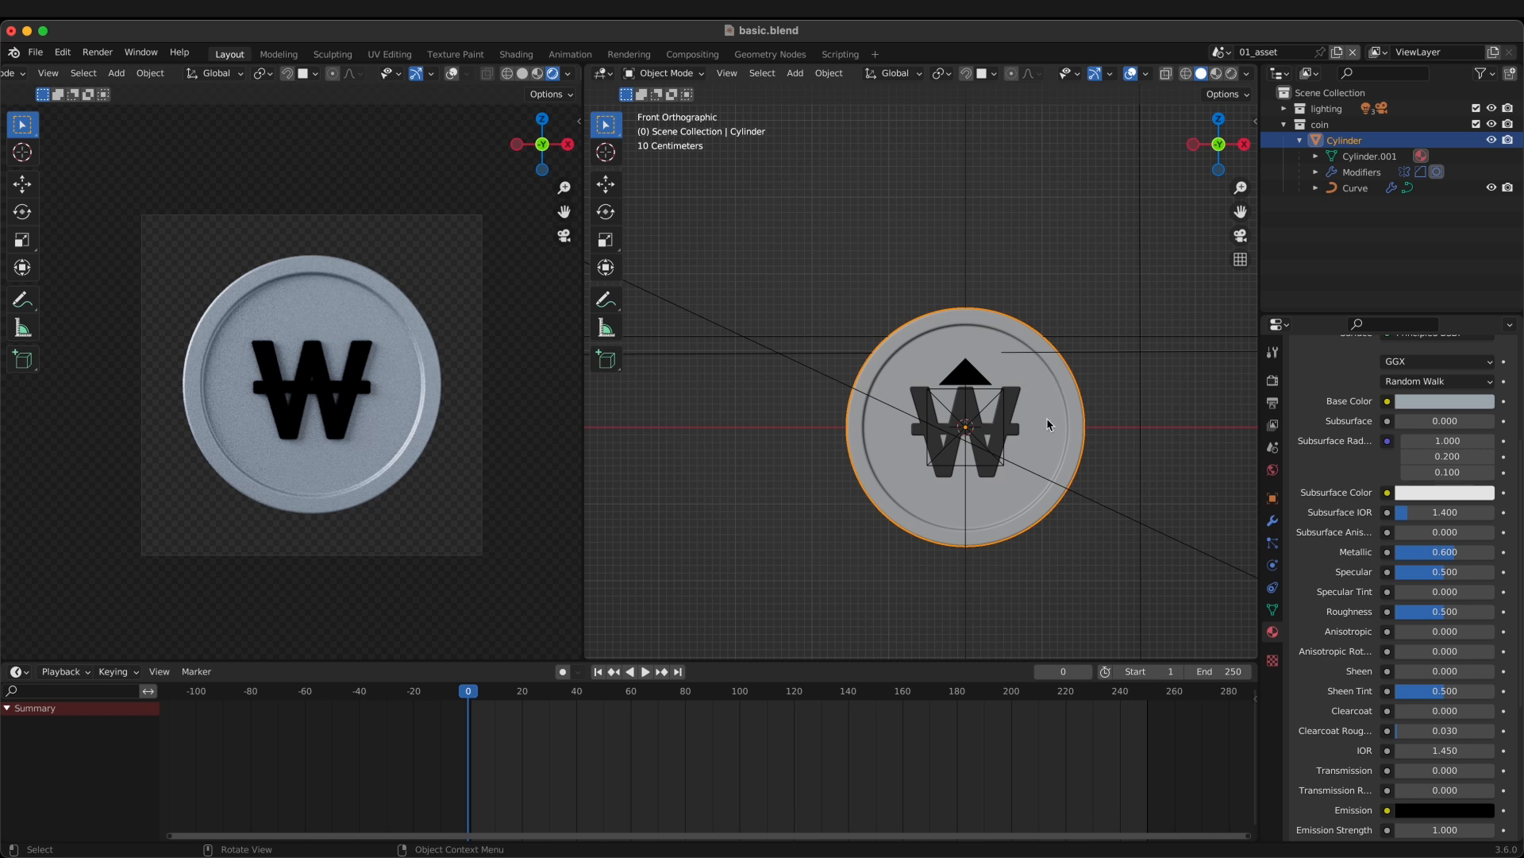
{"action": "left_click", "coordinate": [1452, 633]}
{"action": "type", "text": "0.8"}
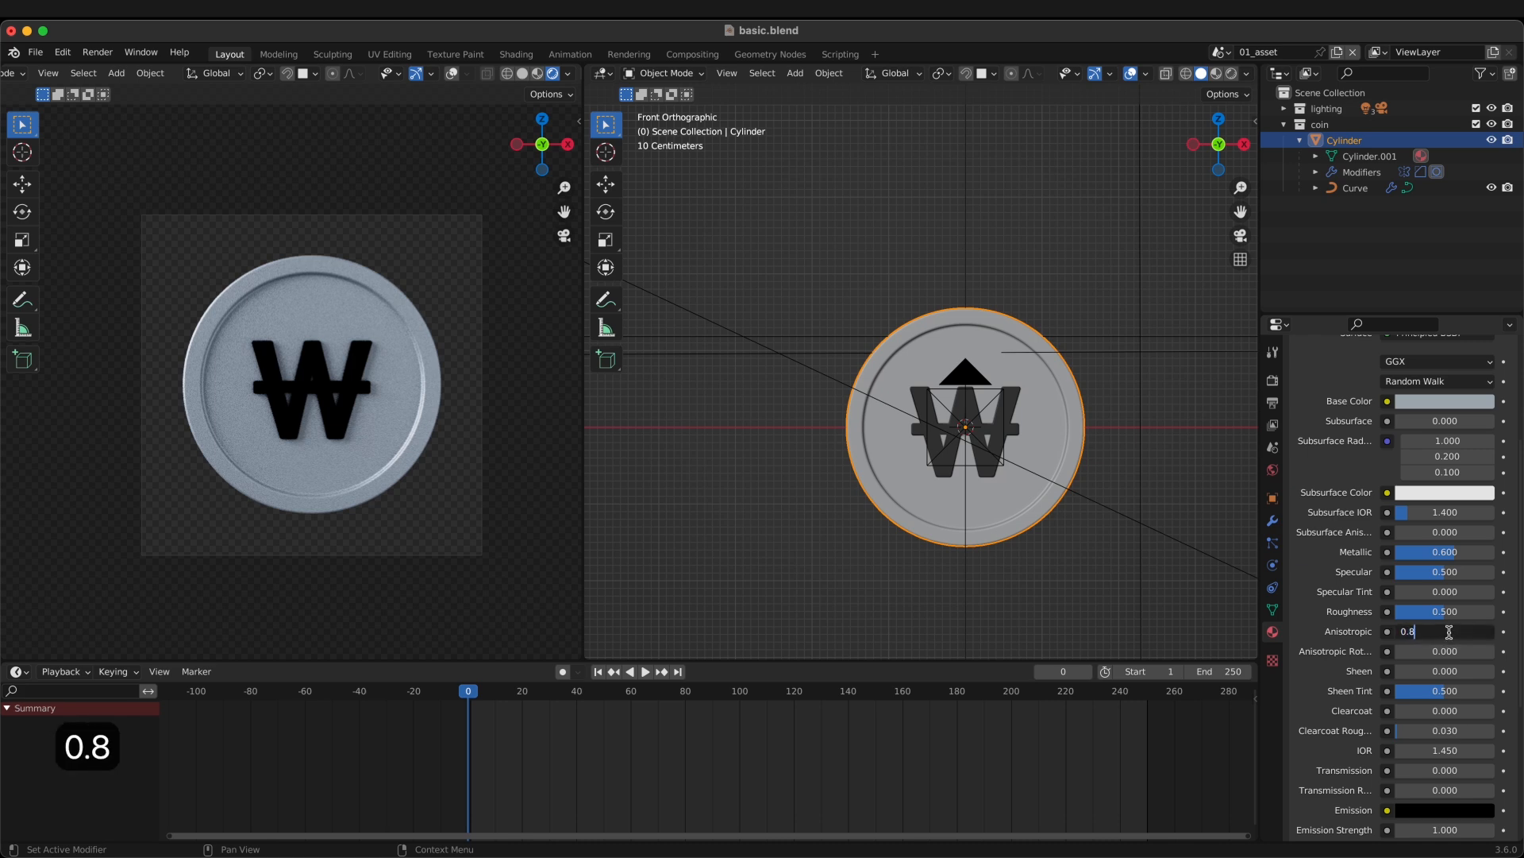
{"action": "key", "text": "Return"}
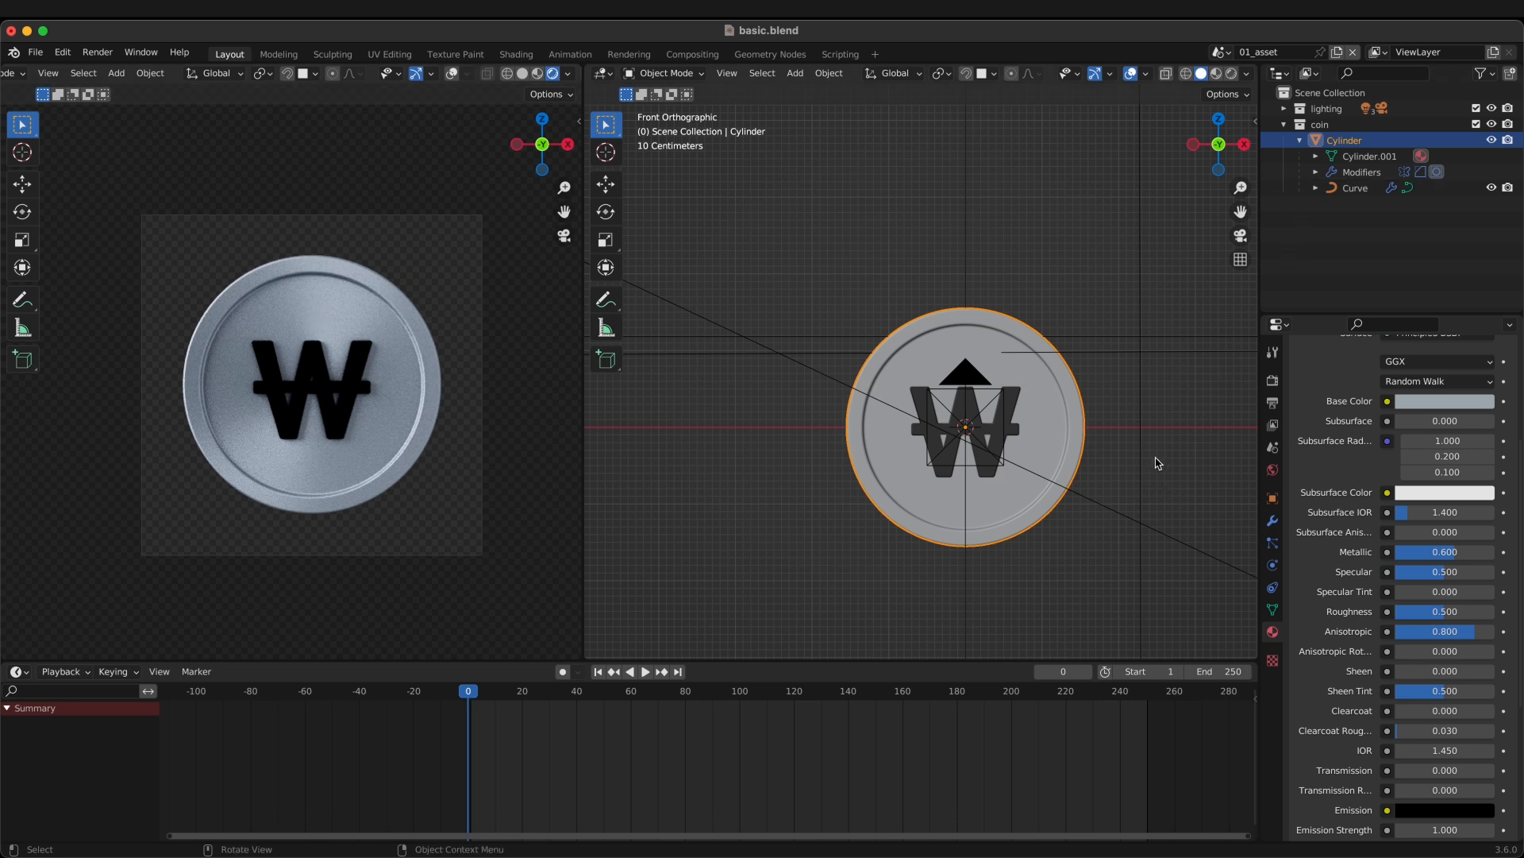
{"action": "scroll", "coordinate": [1350, 516], "scroll_direction": "up", "scroll_amount": 5}
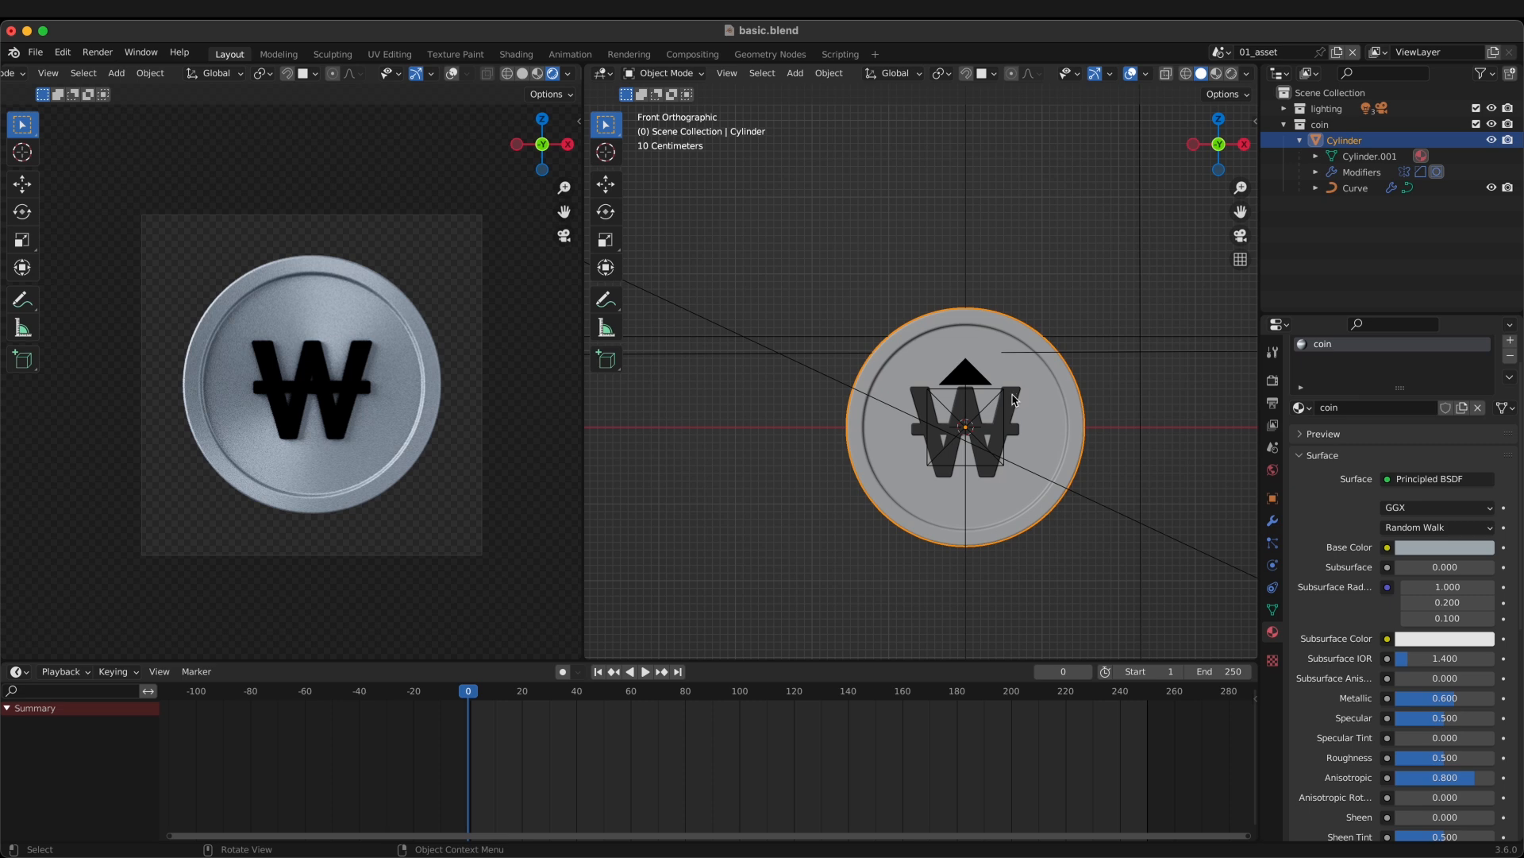
Step: Remove the SVGMat material from the won curve and assign it the existing coin material
{"action": "left_click", "coordinate": [1015, 400]}
{"action": "middle_click_drag", "start_coordinate": [1130, 455], "coordinate": [1127, 484], "text": "shift"}
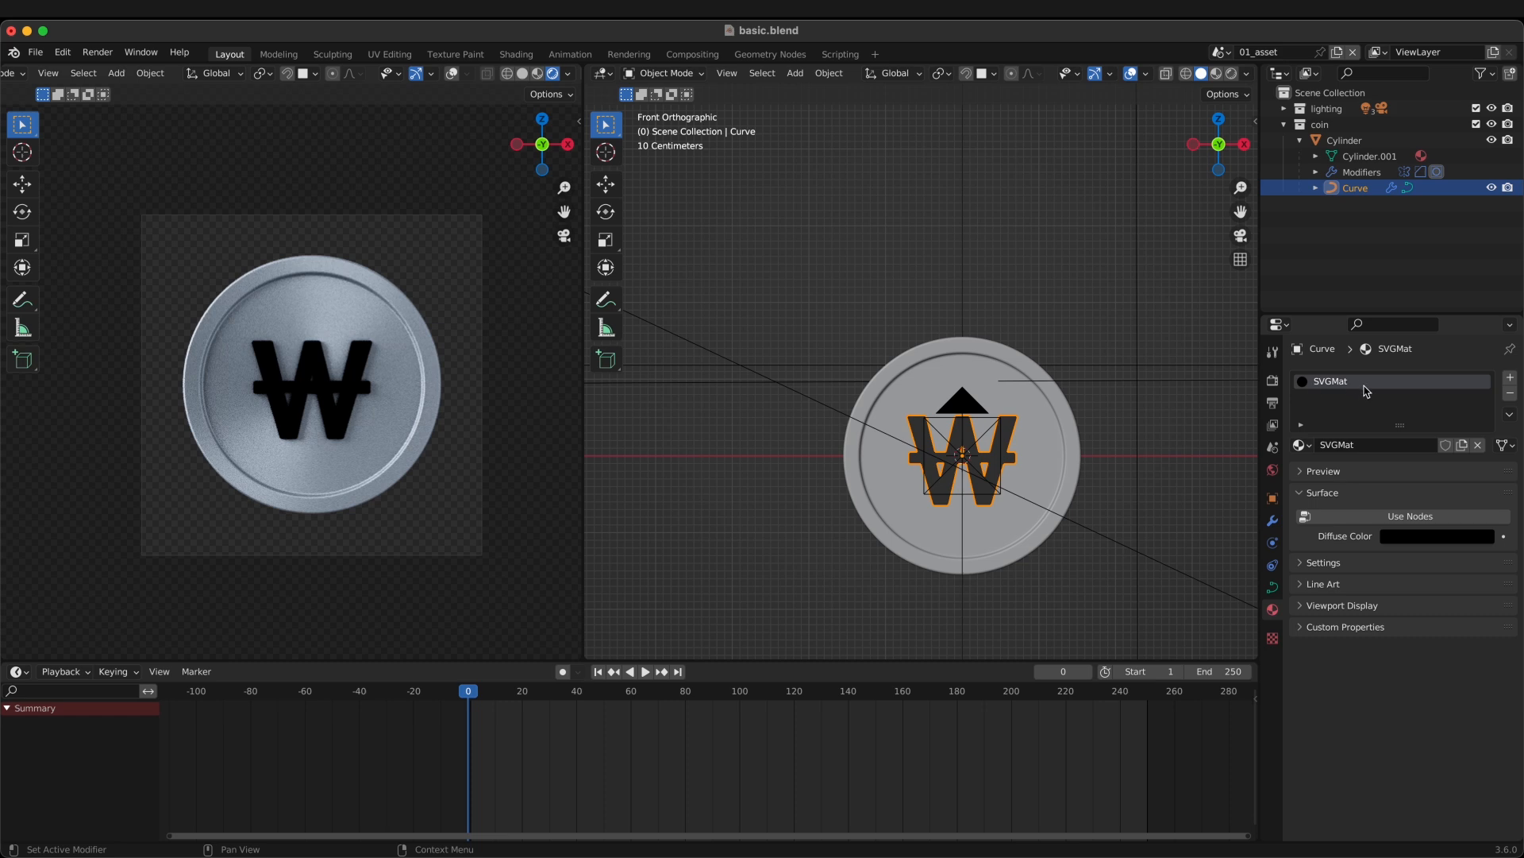
{"action": "left_click", "coordinate": [1510, 395]}
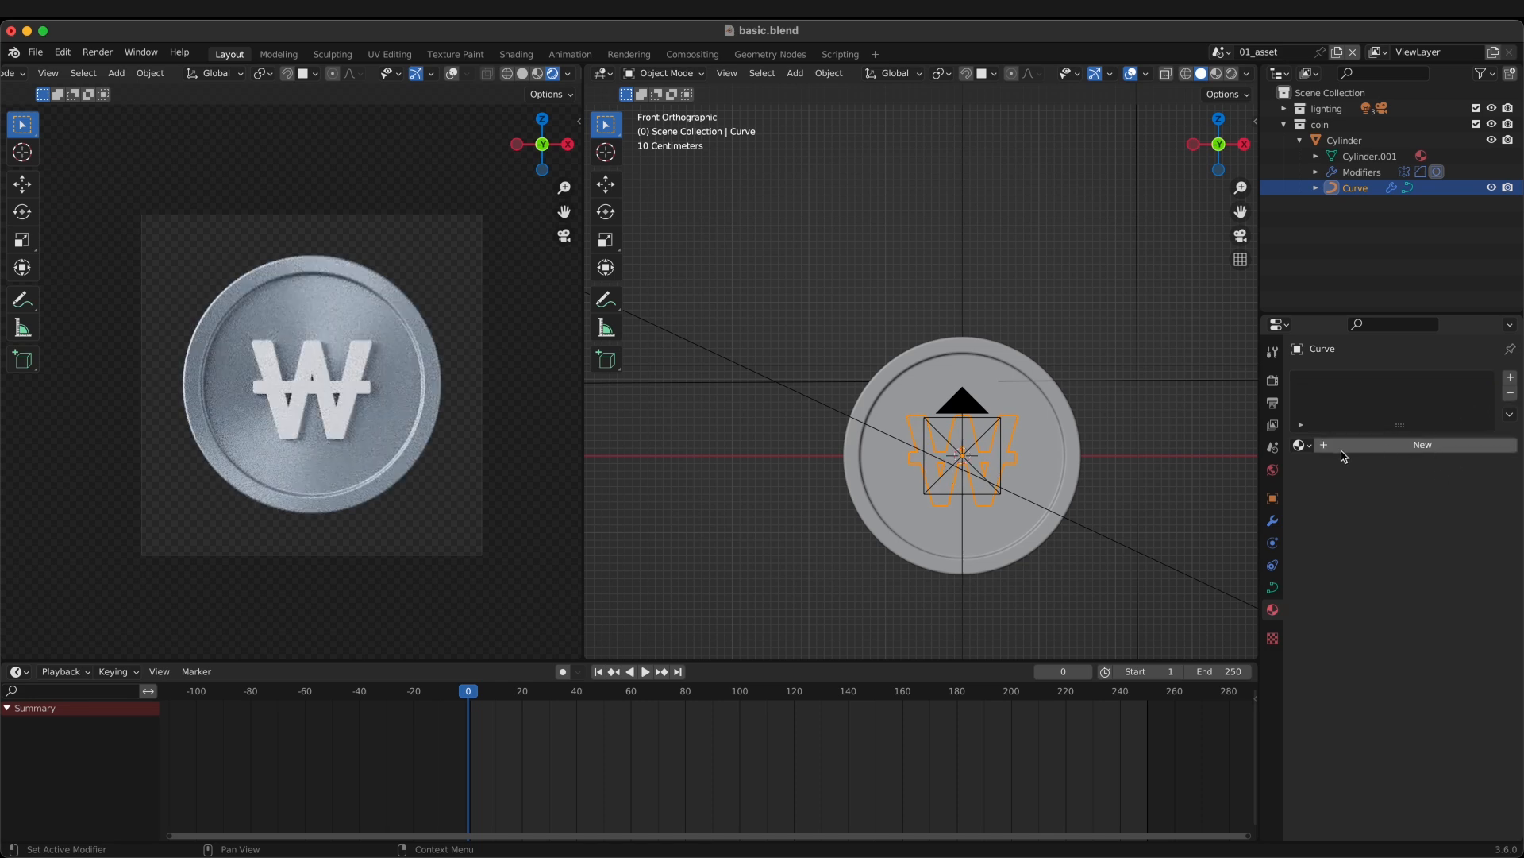
{"action": "left_click", "coordinate": [1302, 446]}
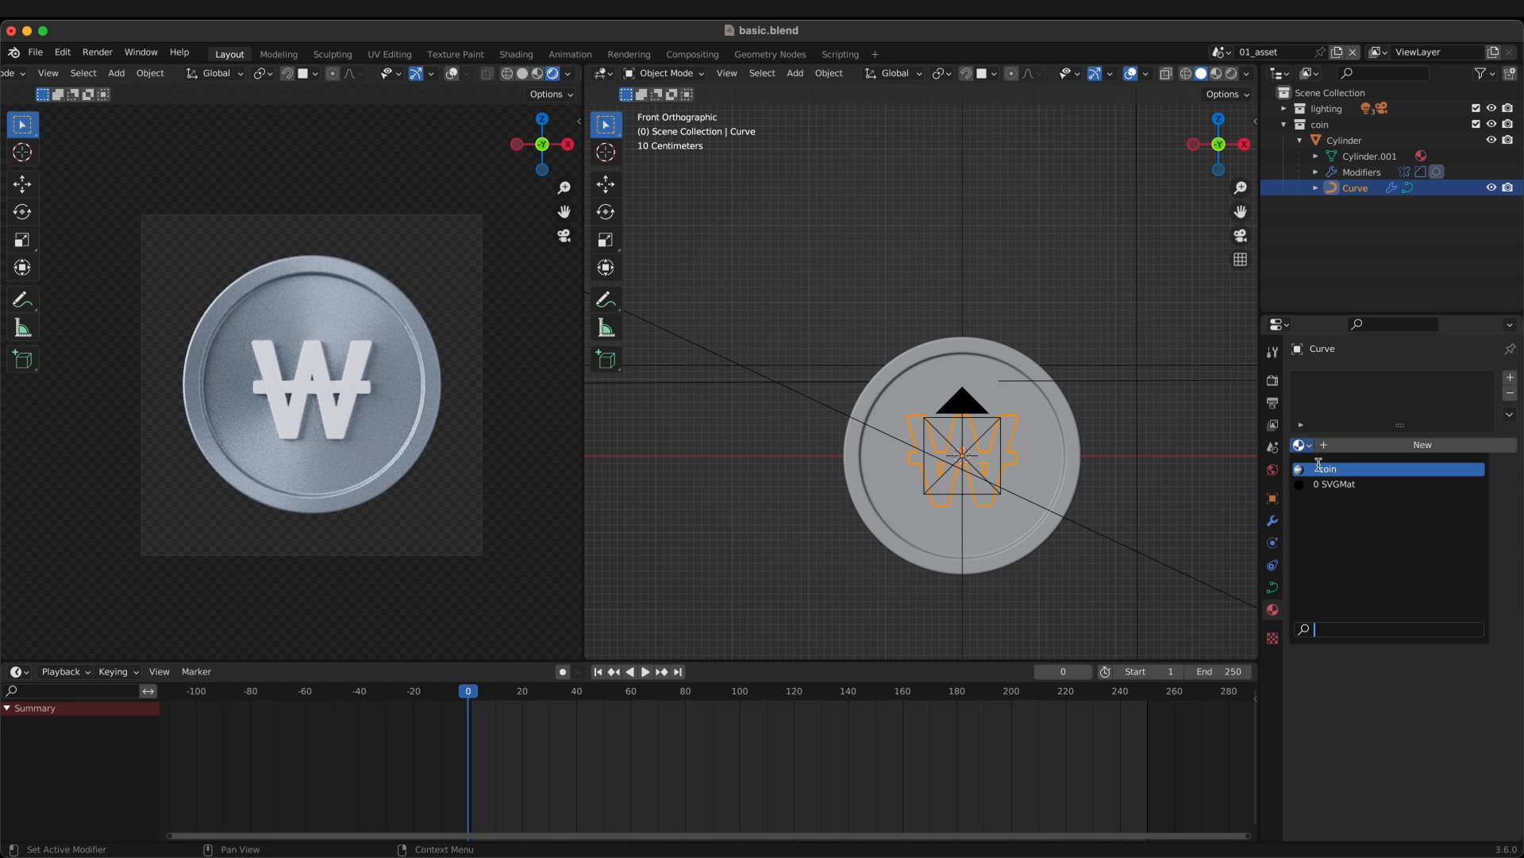
{"action": "left_click", "coordinate": [1322, 469]}
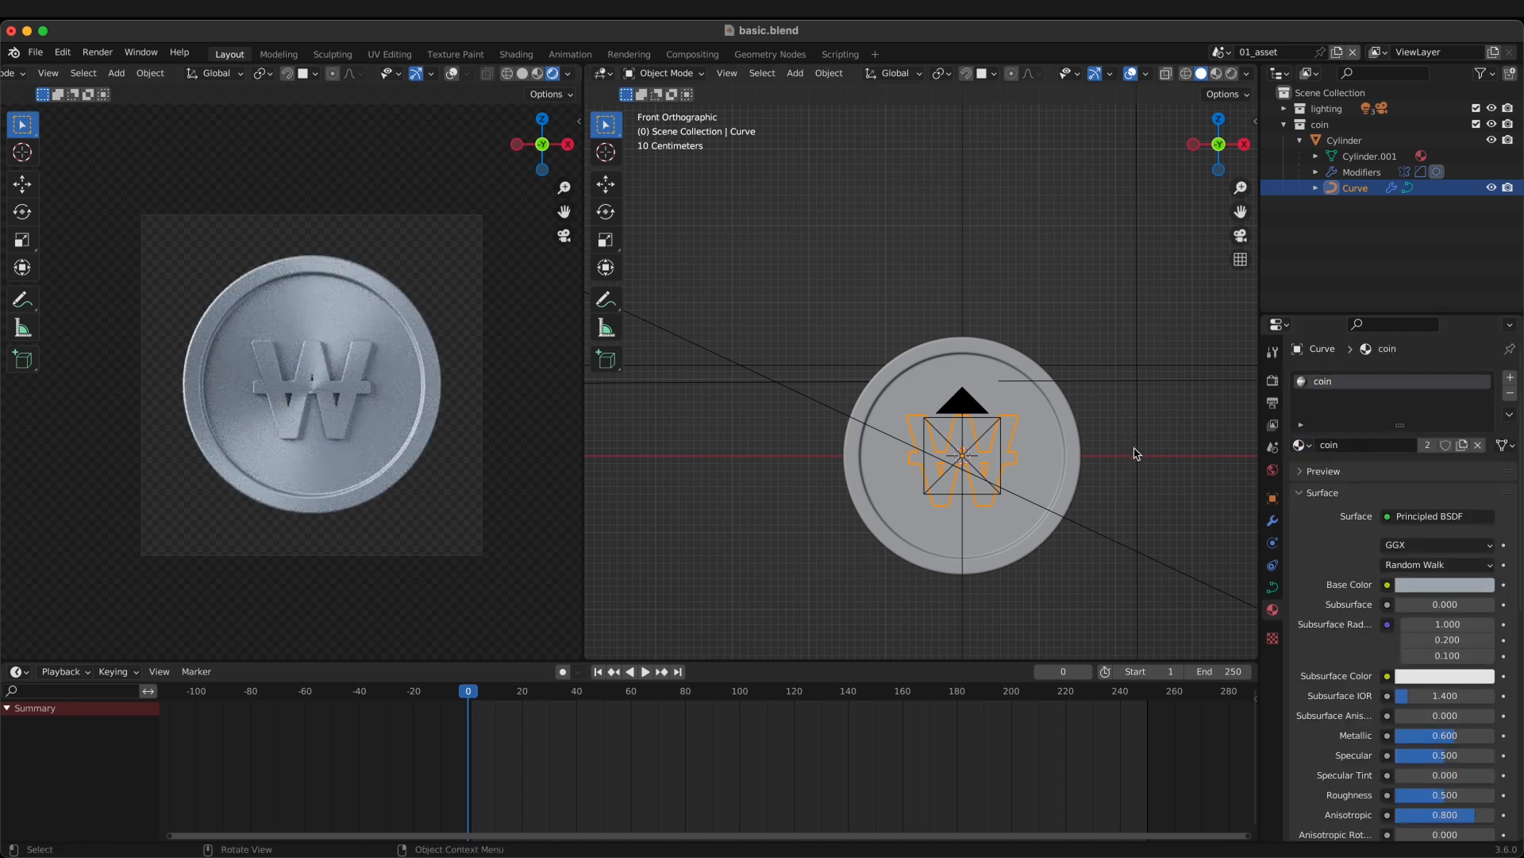
{"action": "left_click", "coordinate": [1186, 421]}
{"action": "mouse_move", "coordinate": [1118, 451]}
{"action": "middle_mouse_down", "text": "shift"}
{"action": "mouse_move", "coordinate": [1110, 422]}
{"action": "mouse_move", "coordinate": [1090, 461]}
{"action": "middle_mouse_up", "text": "shift"}
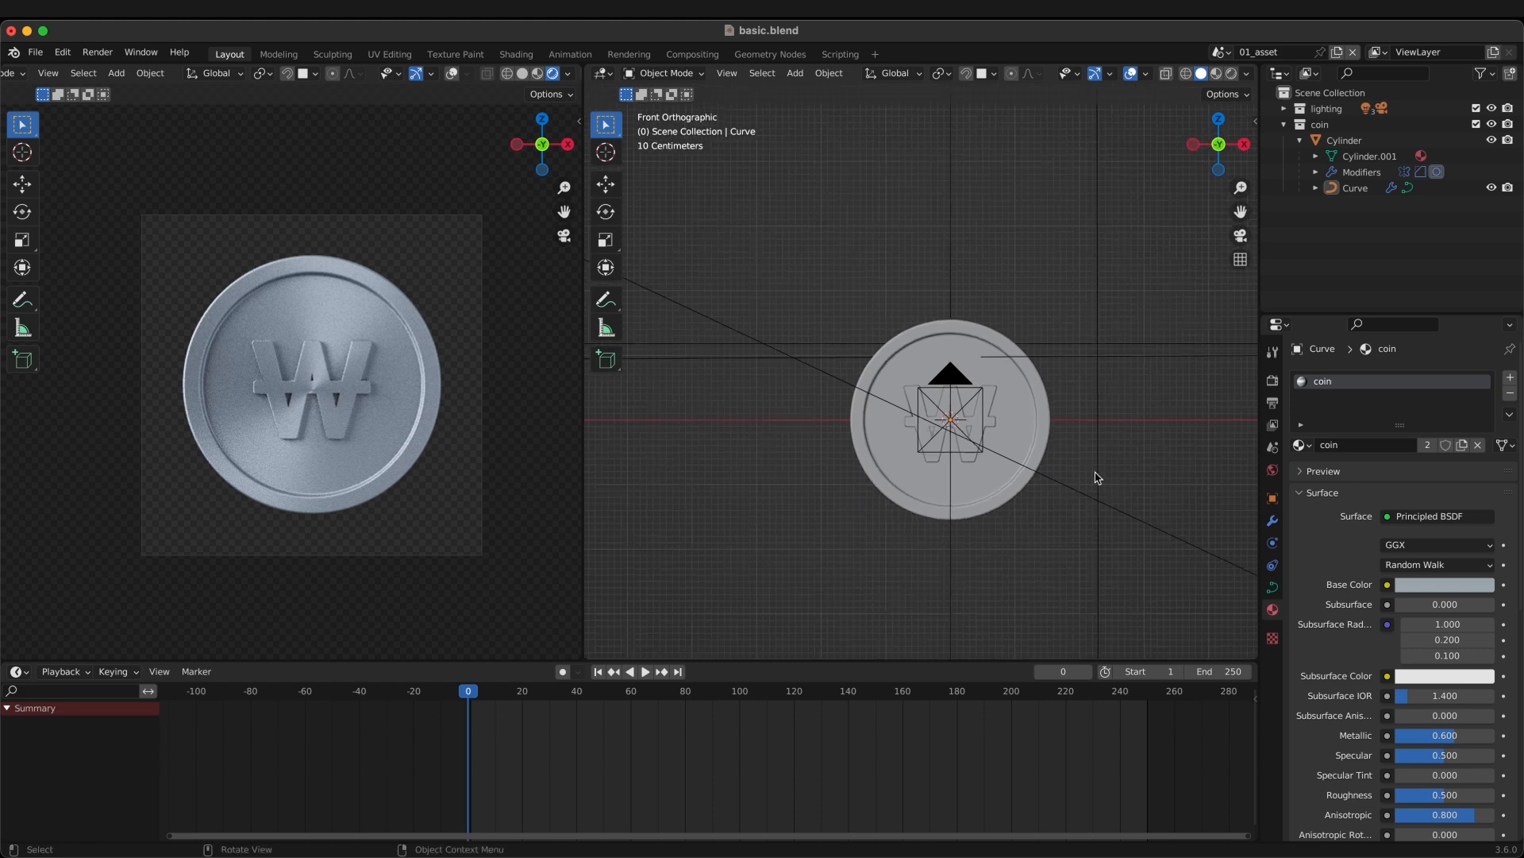
Step: Try rotating the disc about the global Z axis and tilting it about X to preview the material
{"action": "left_click", "coordinate": [1021, 422]}
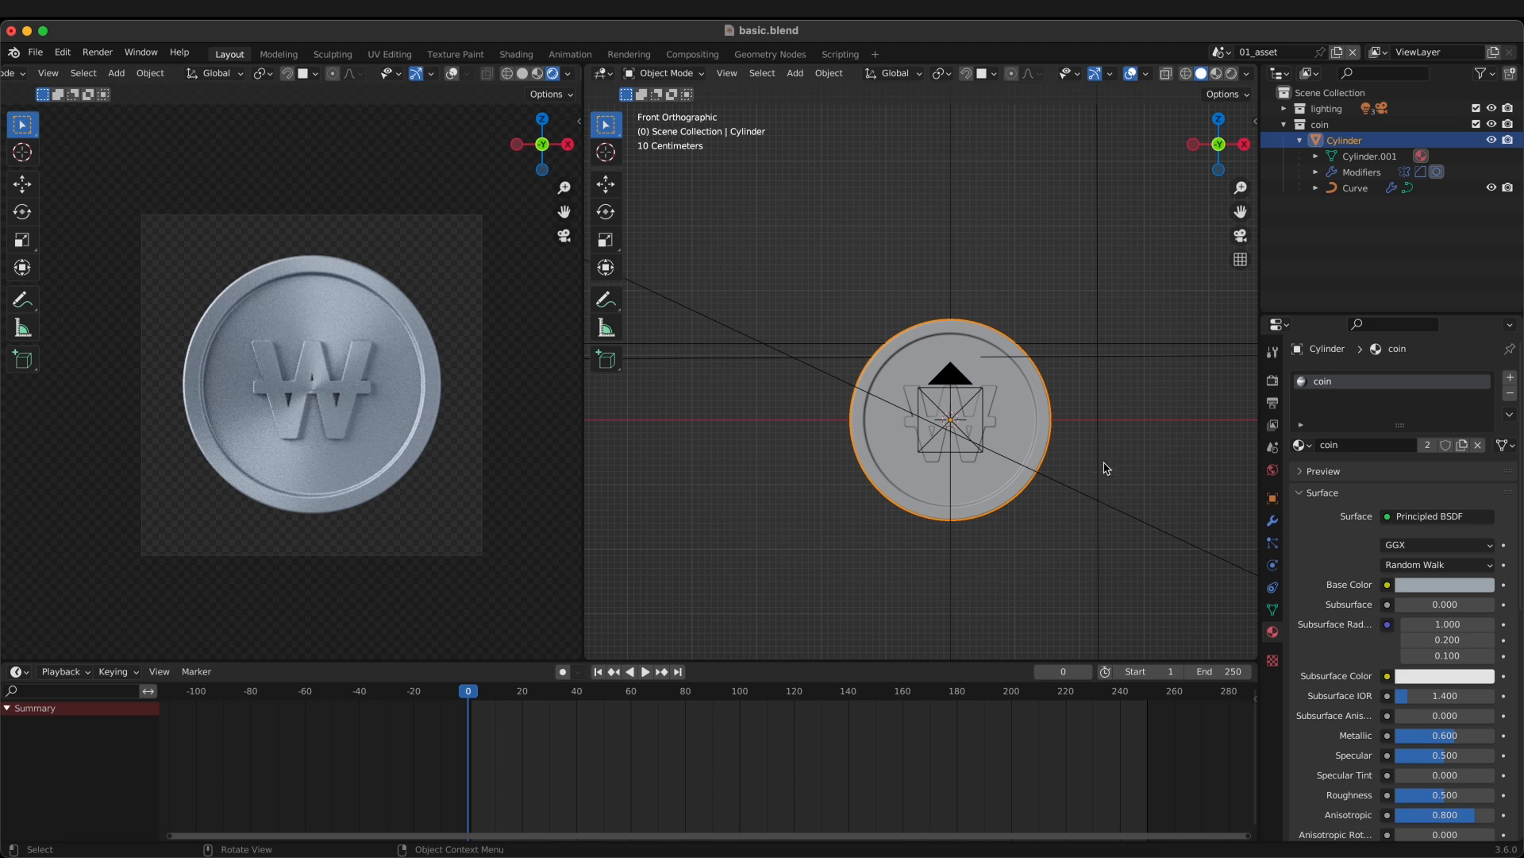
{"action": "middle_click_drag", "start_coordinate": [1094, 486], "coordinate": [1106, 490], "text": "shift"}
{"action": "key", "text": "r"}
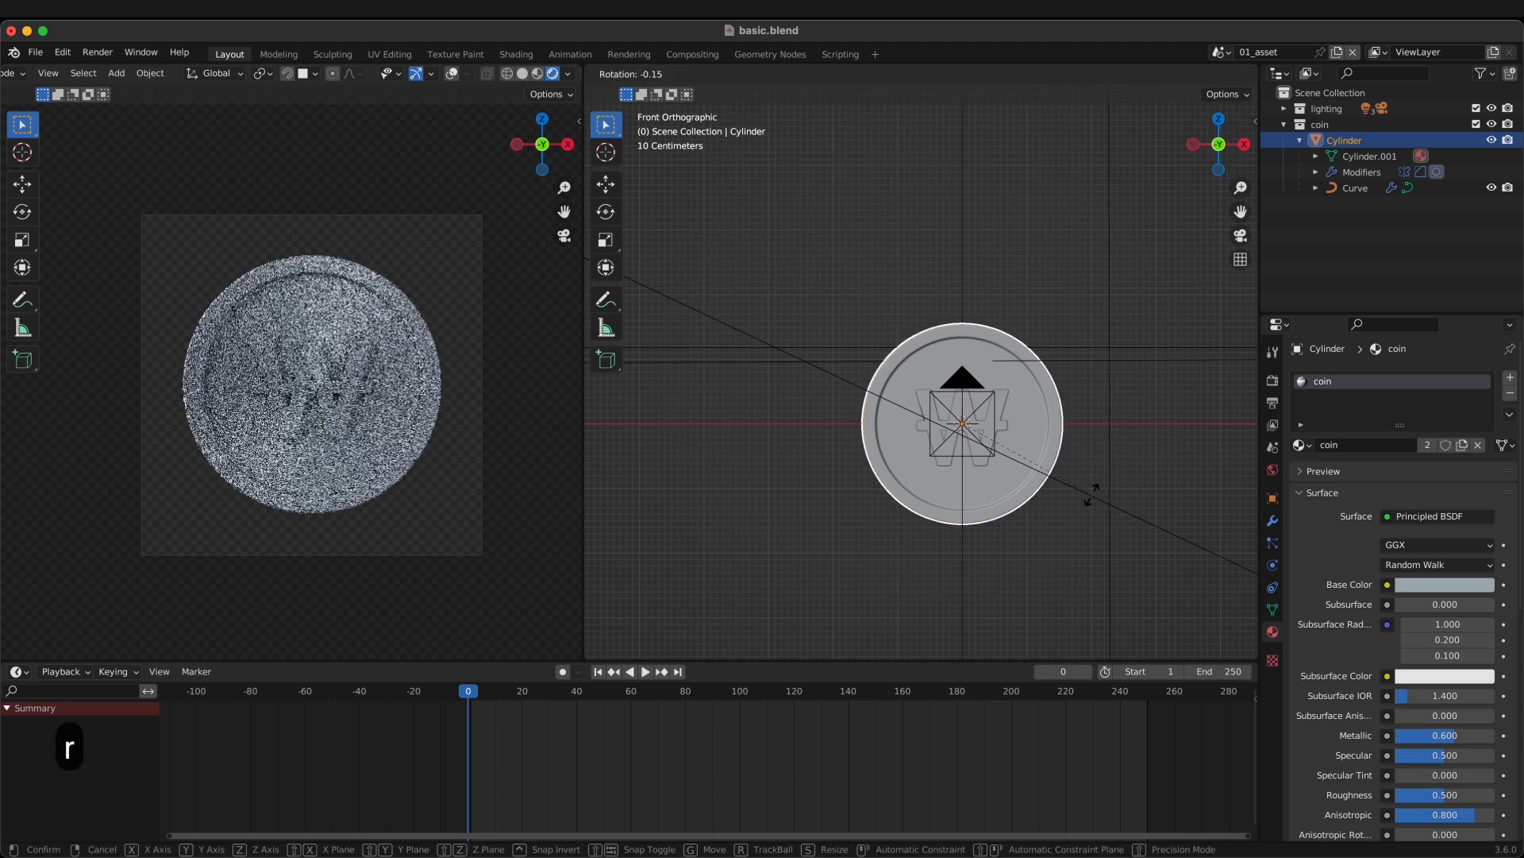
{"action": "key", "text": "z"}
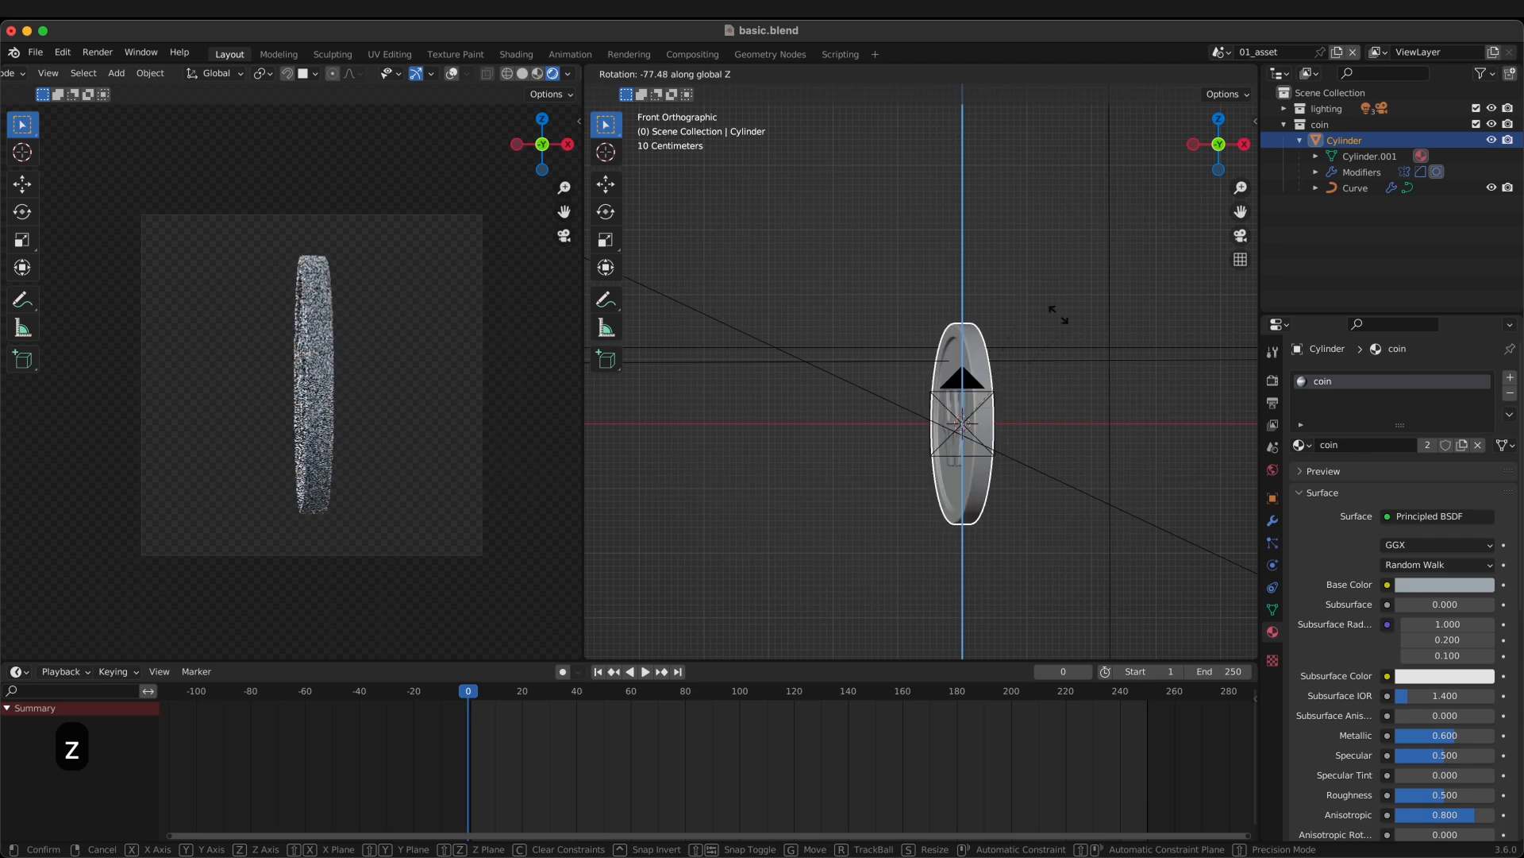
{"action": "left_click", "coordinate": [1082, 393]}
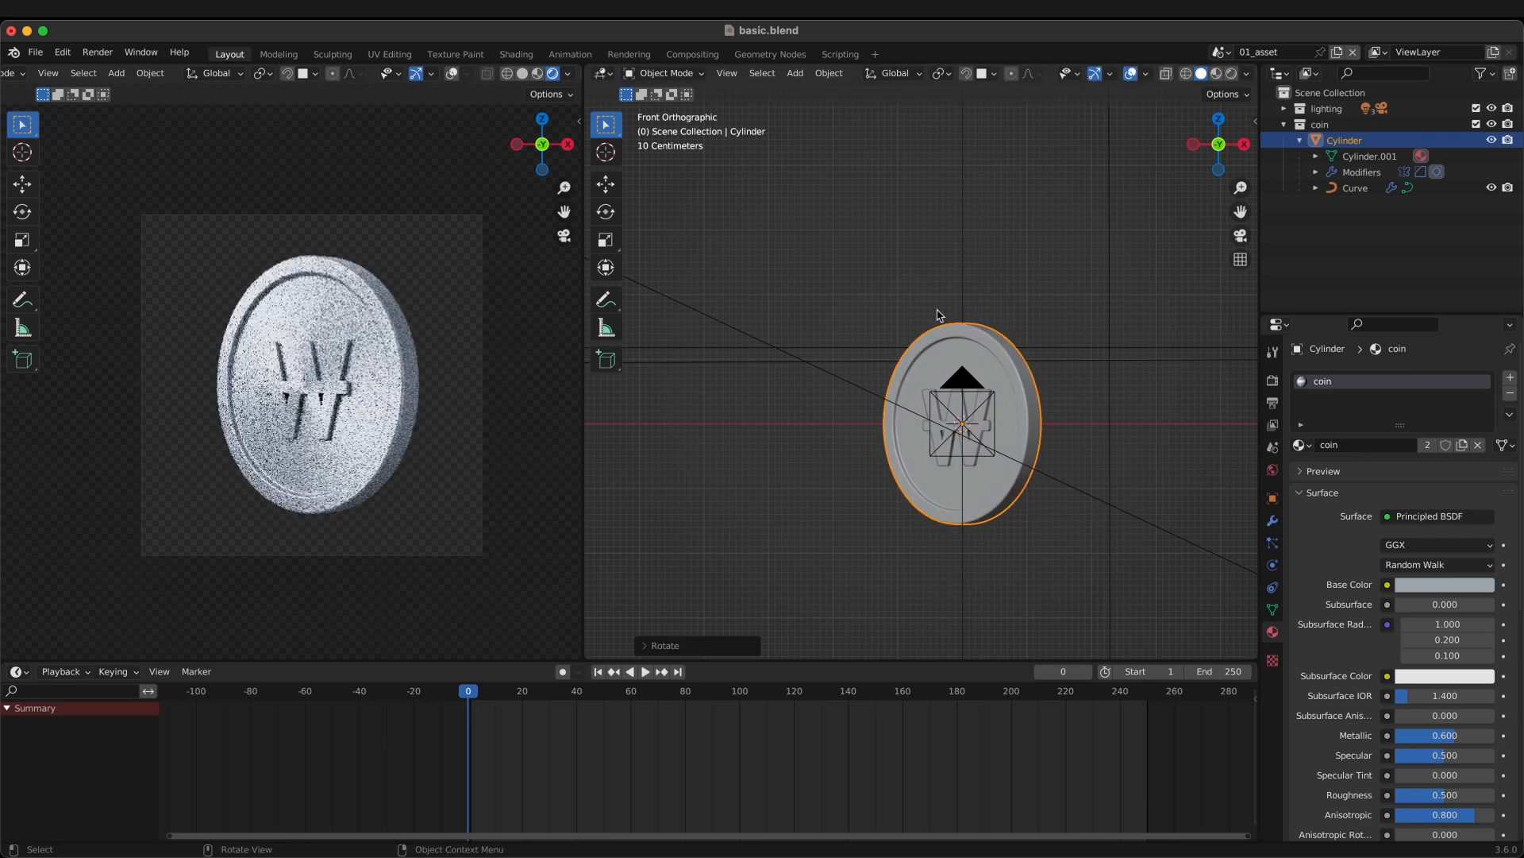
{"action": "key", "text": "r"}
{"action": "key", "text": "x"}
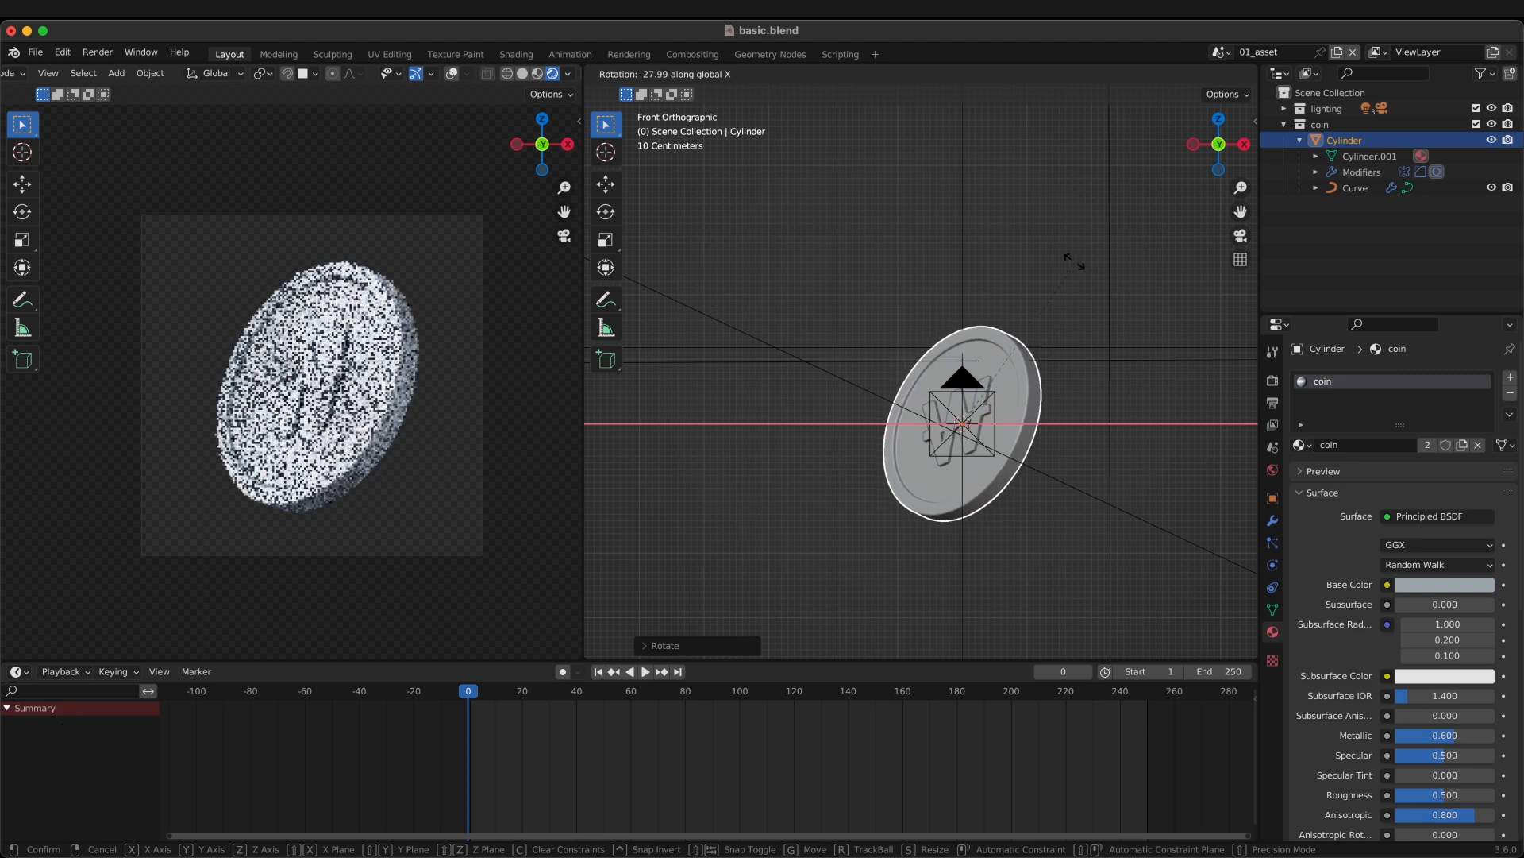
{"action": "left_click", "coordinate": [1102, 307]}
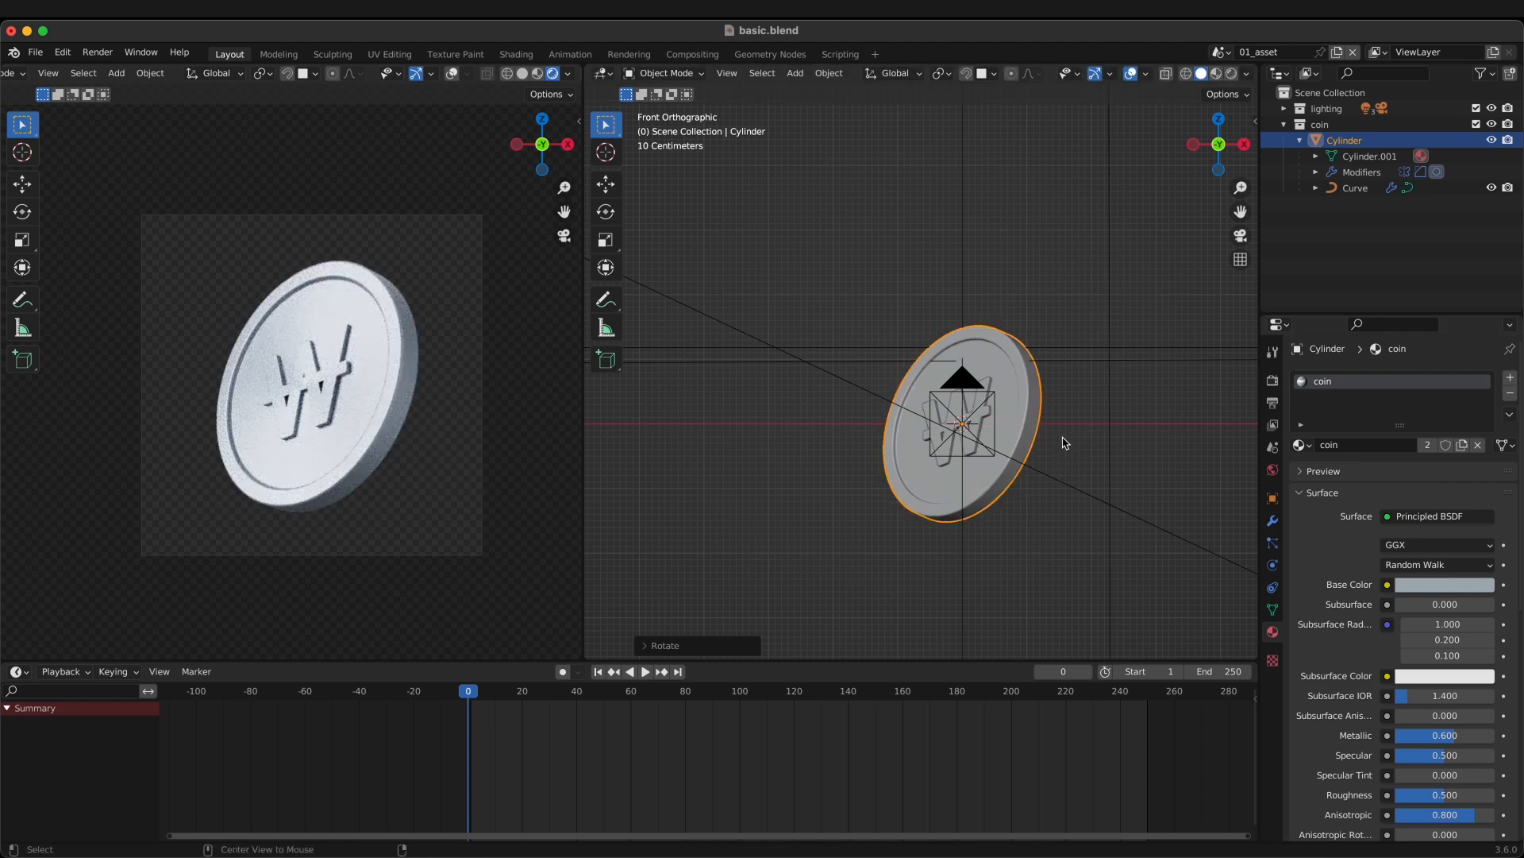
Step: Clear the disc's rotation and rotate it 90° about X to face the front again
{"action": "key", "text": "alt+r"}
{"action": "type", "text": "rx90"}
{"action": "key", "text": "Return"}
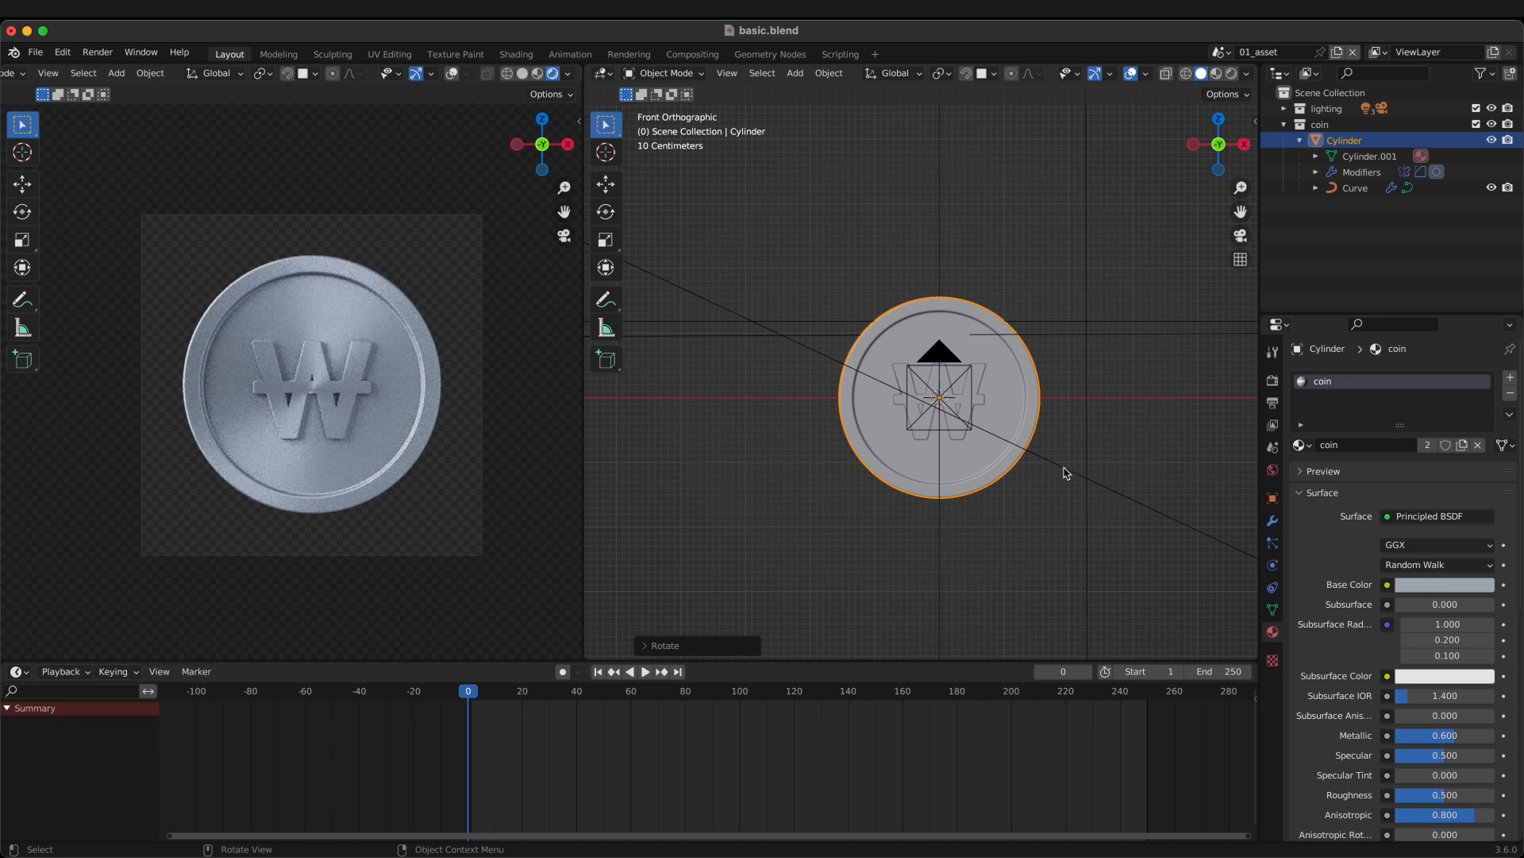
Step: Tilt the disc by about -26 and -34 degrees with a trackball rotation, and render the image
{"action": "key", "text": "r"}
{"action": "key", "text": "r"}
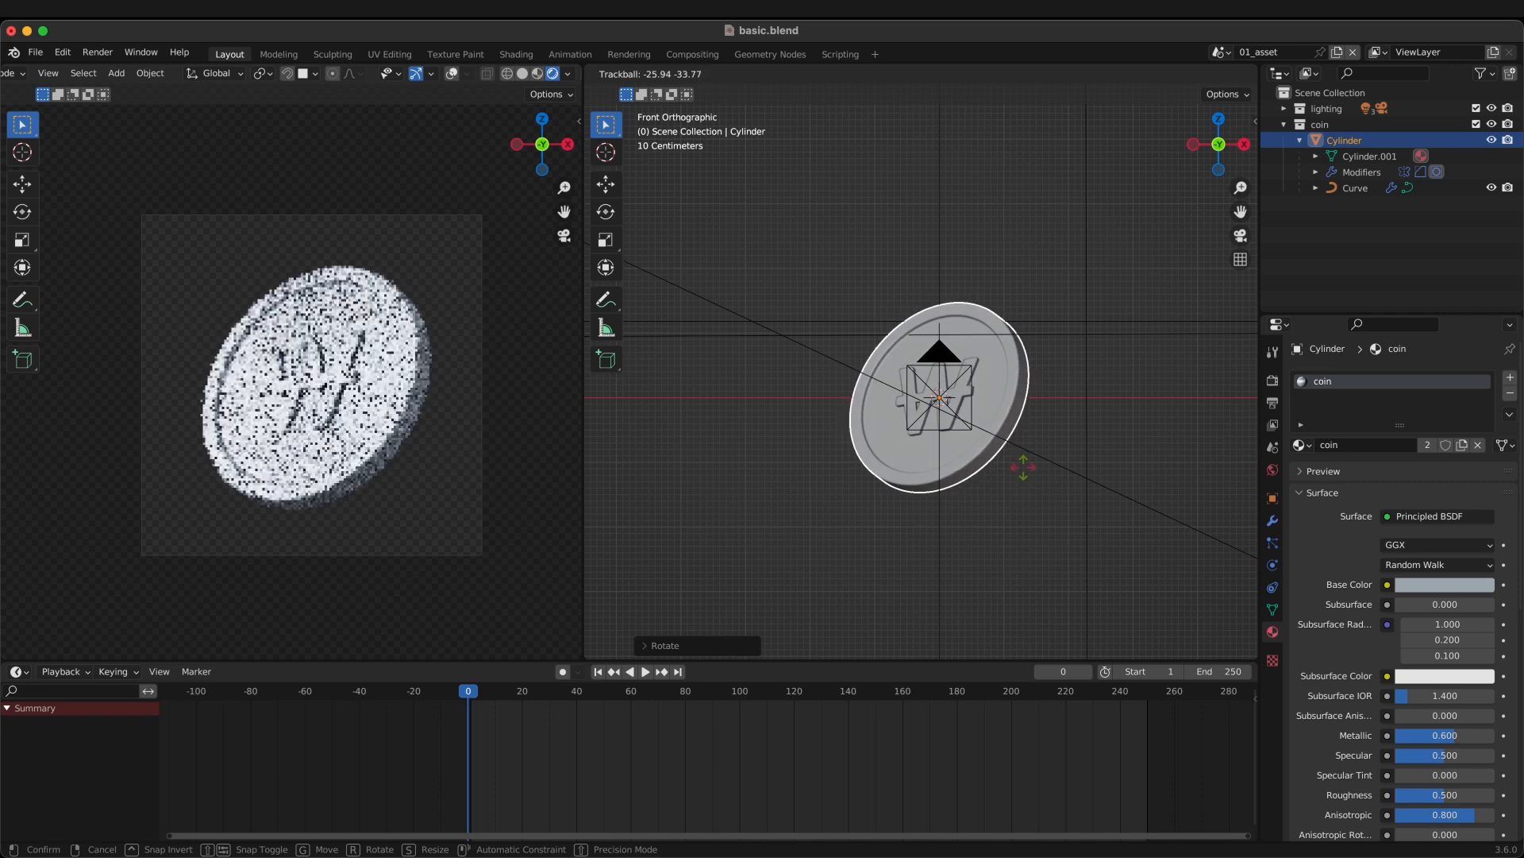
{"action": "left_click", "coordinate": [1036, 473]}
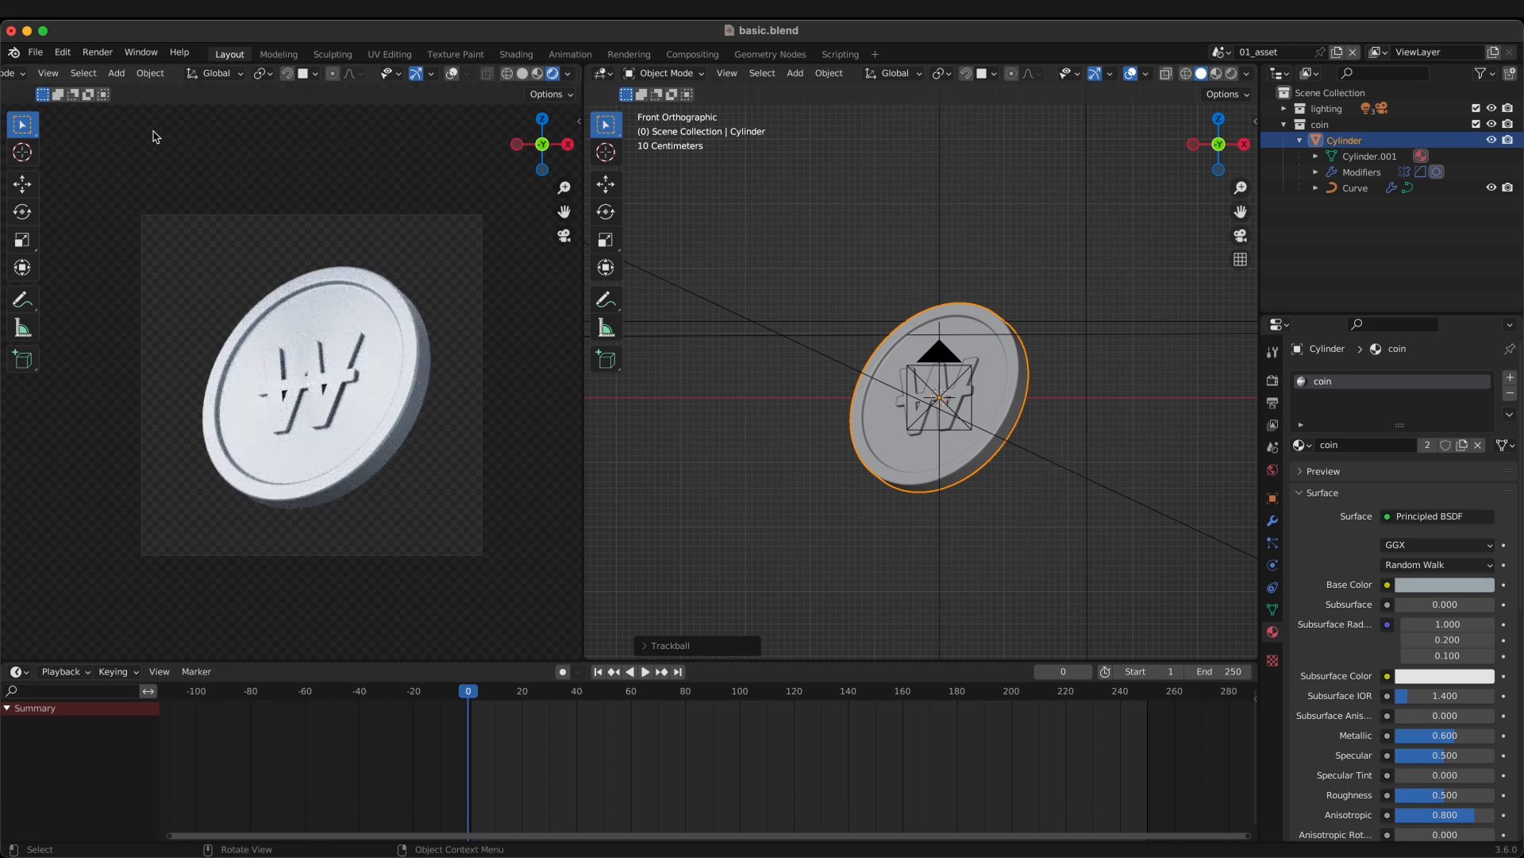
{"action": "left_click", "coordinate": [107, 53]}
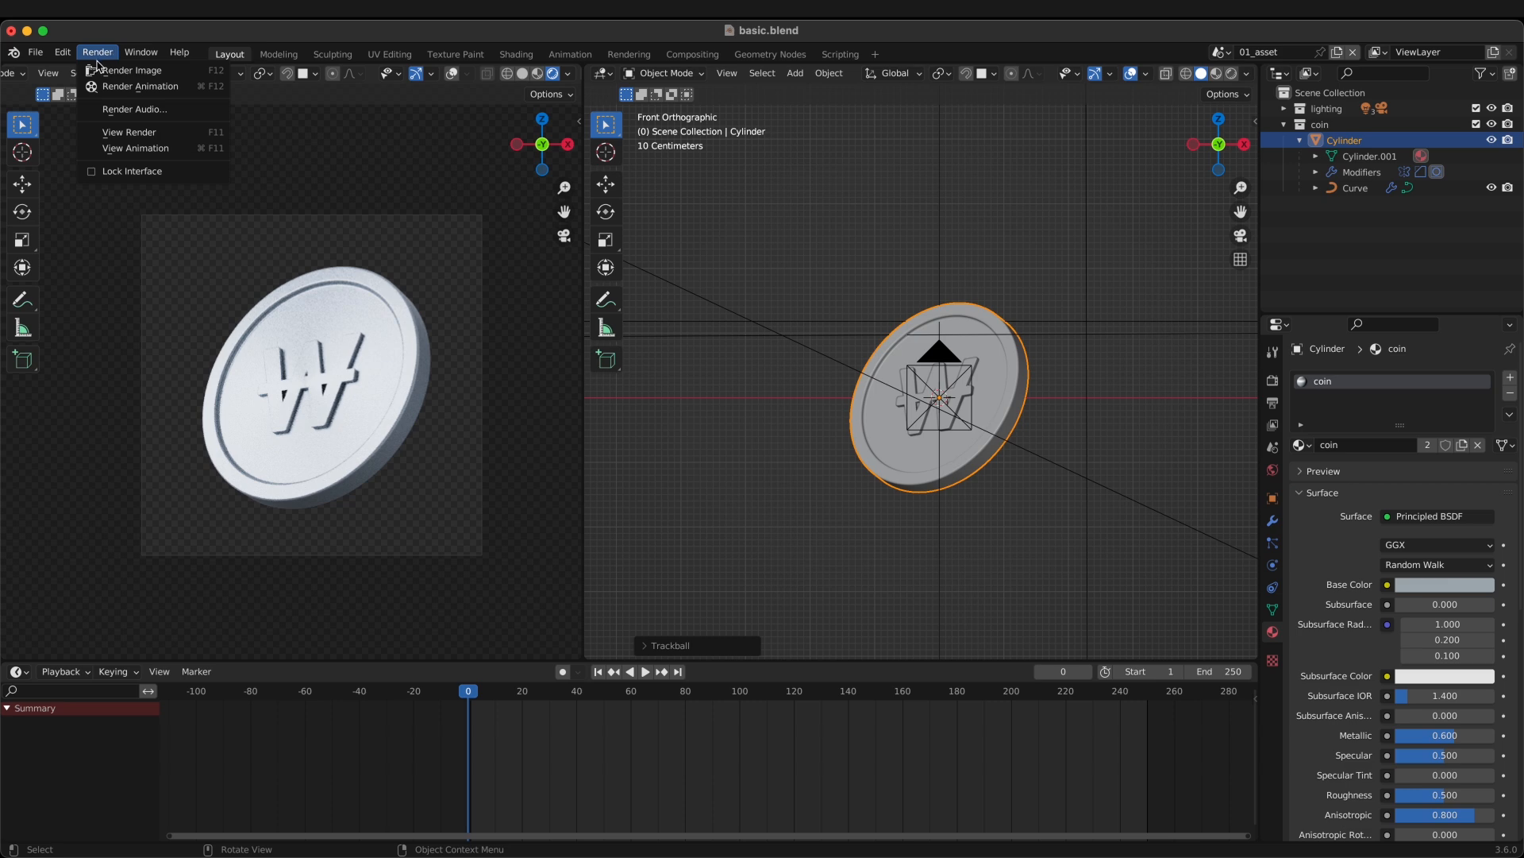
{"action": "left_click", "coordinate": [116, 72]}
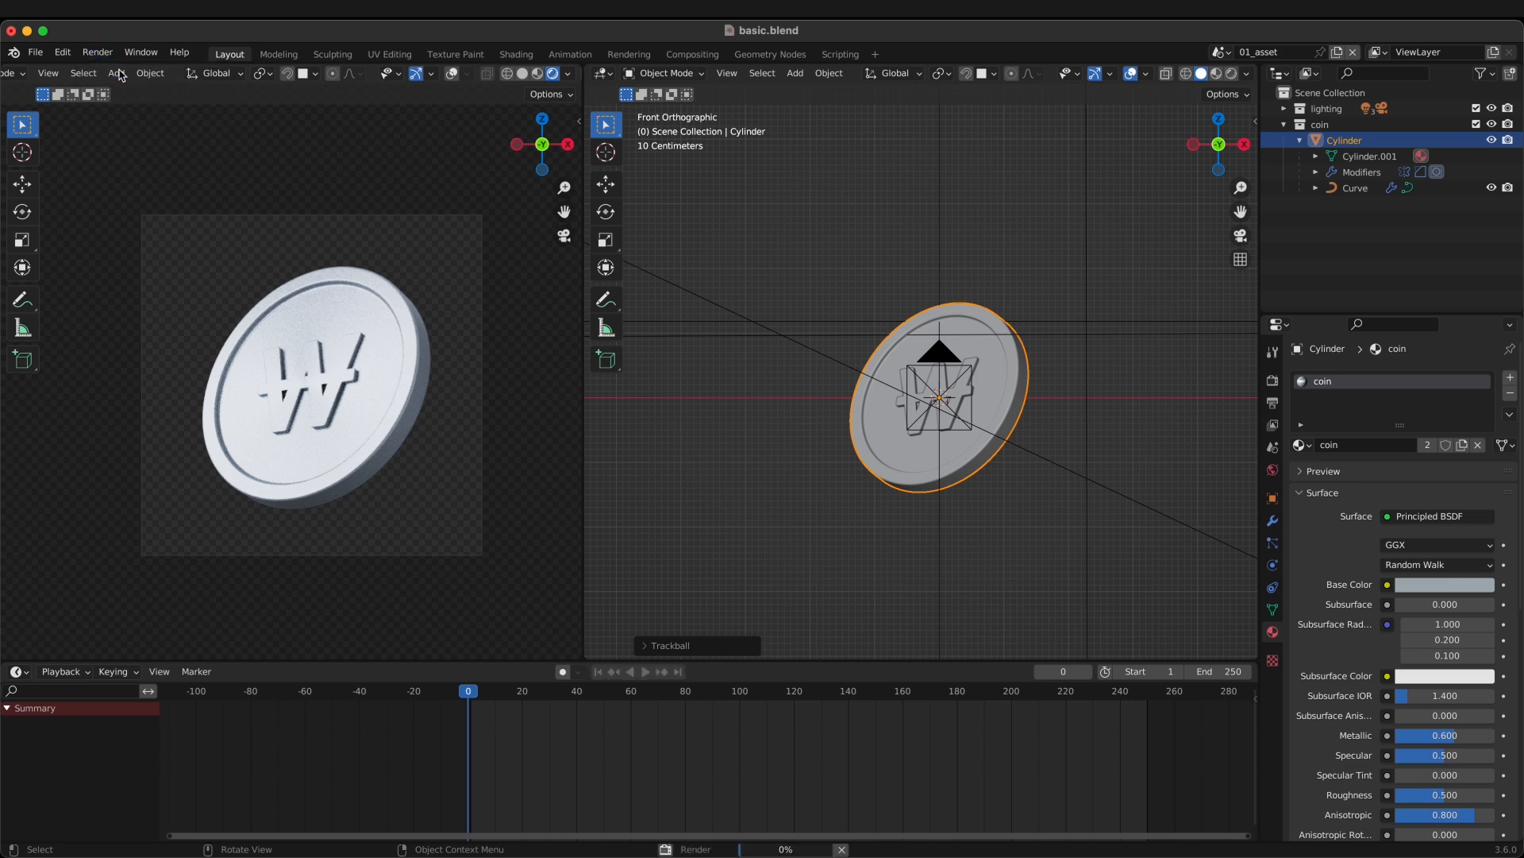